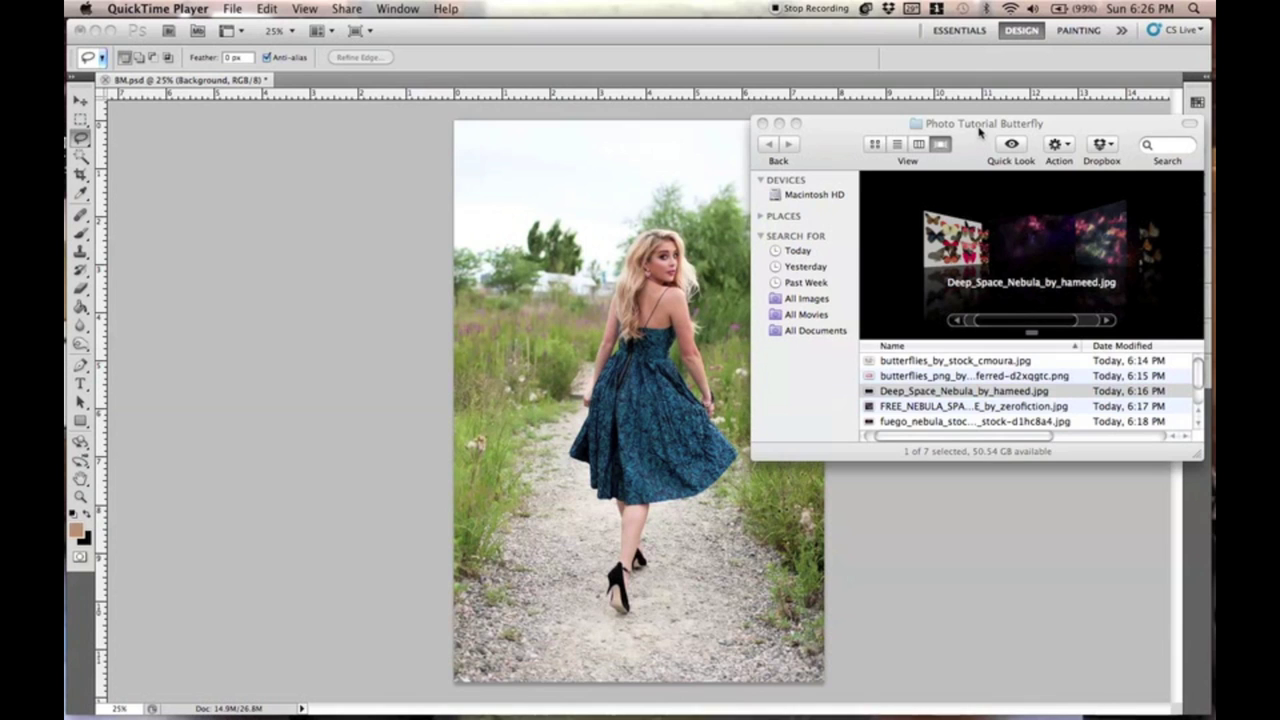
Browse the stock images in the Photo Tutorial Butterfly folder and preview FREE_NEBULA_SPARKLE_TEXTURE_by_zerofiction.jpg at full size.
drag(980, 128, 975, 134)
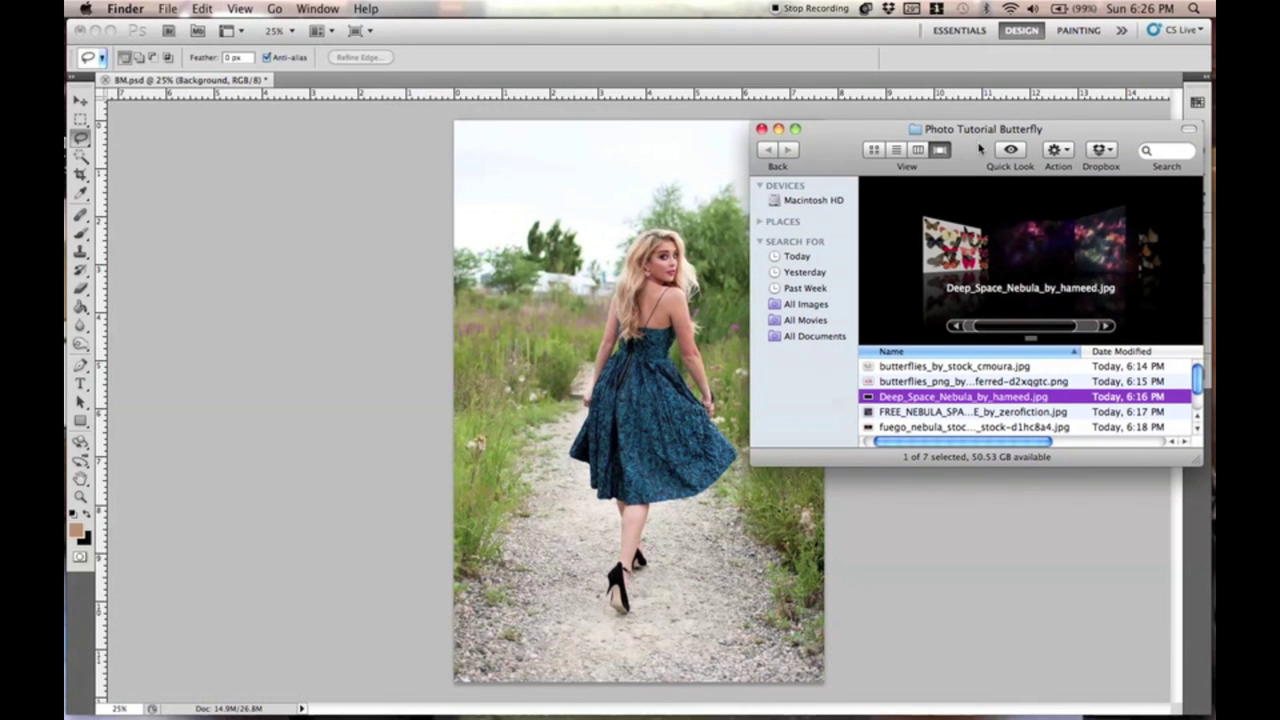
scroll(999, 334, up, 1)
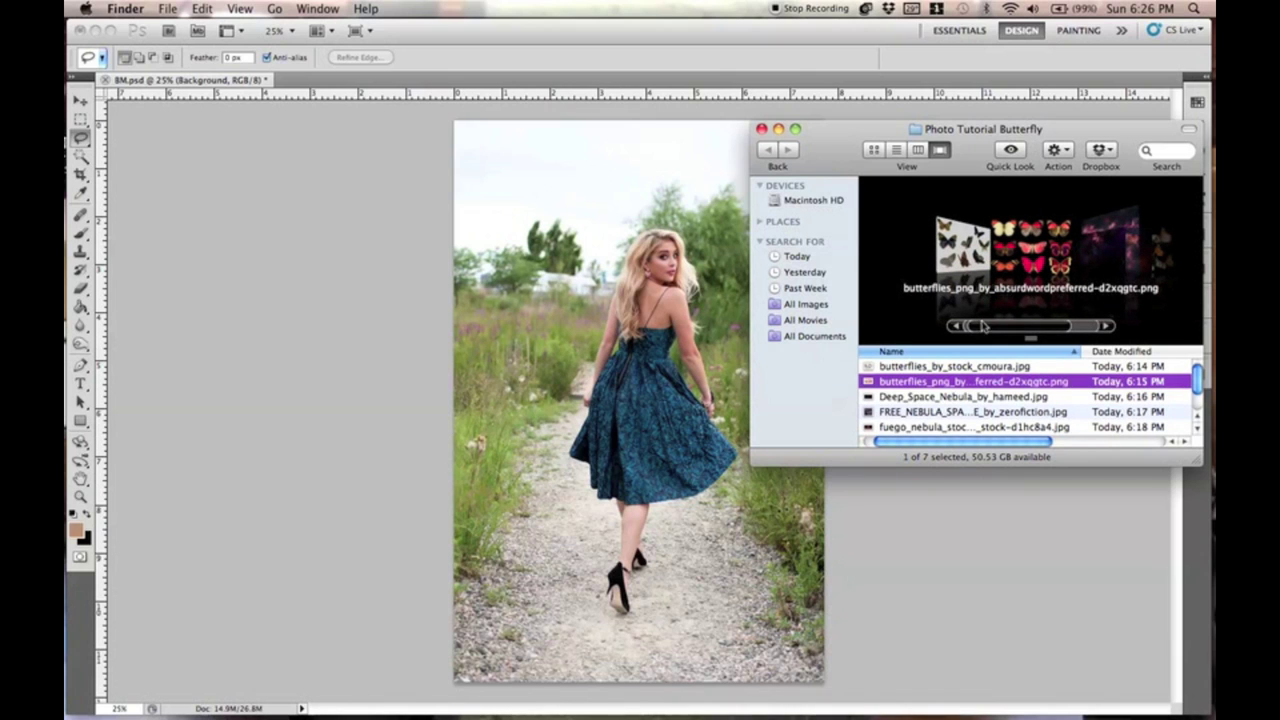
scroll(985, 325, down, 4)
scroll(993, 325, up, 2)
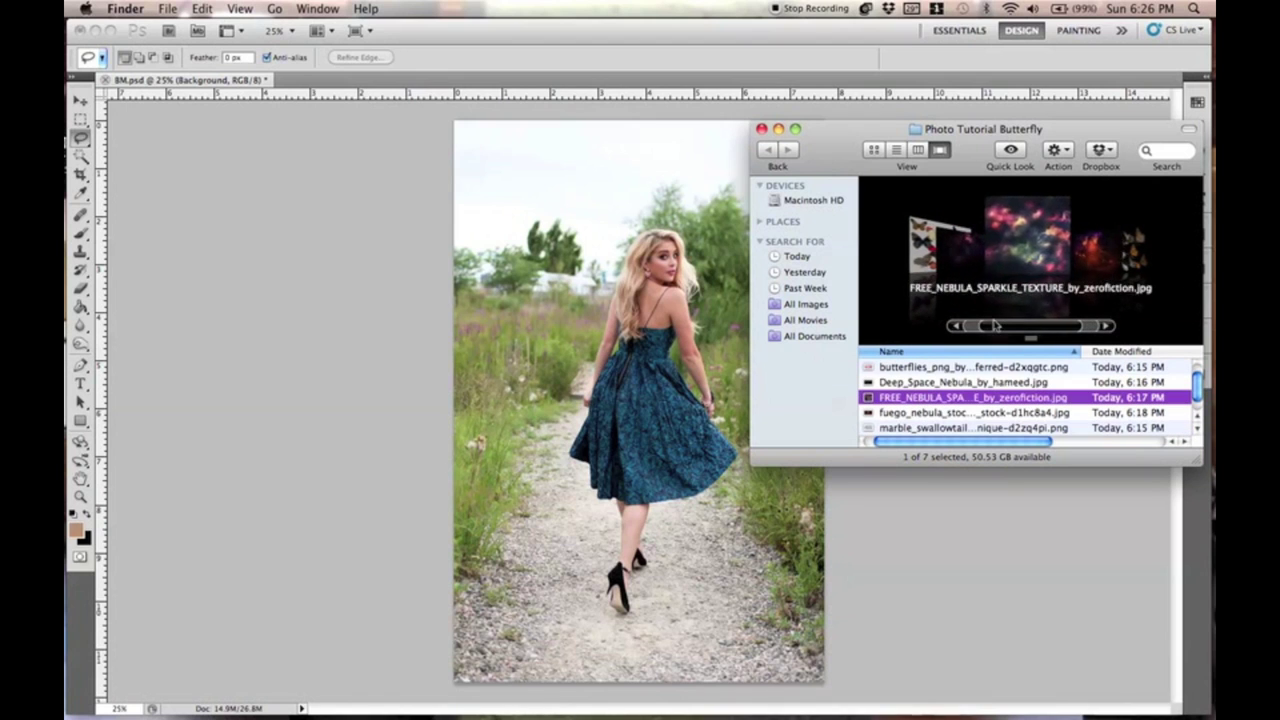
drag(993, 325, 993, 325)
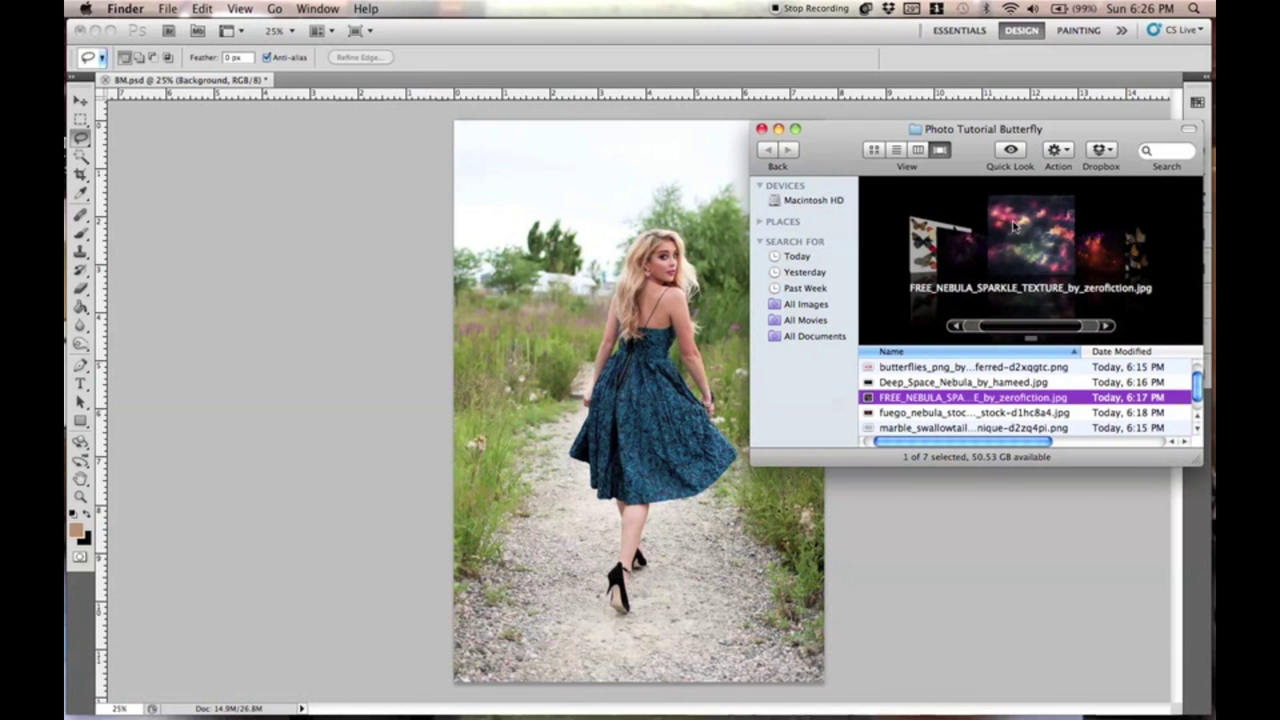
scroll(1052, 331, down, 3)
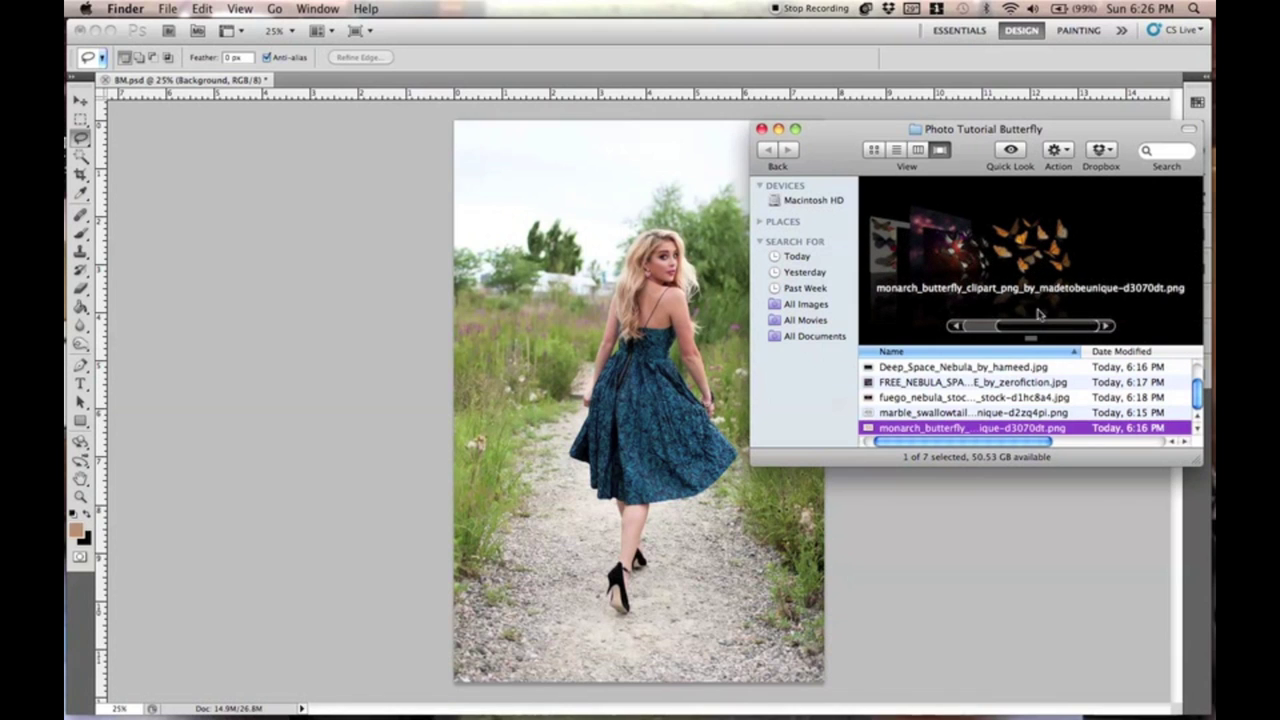
mouse_move(1040, 325)
mouse_down()
mouse_move(1026, 326)
mouse_move(1045, 325)
mouse_up()
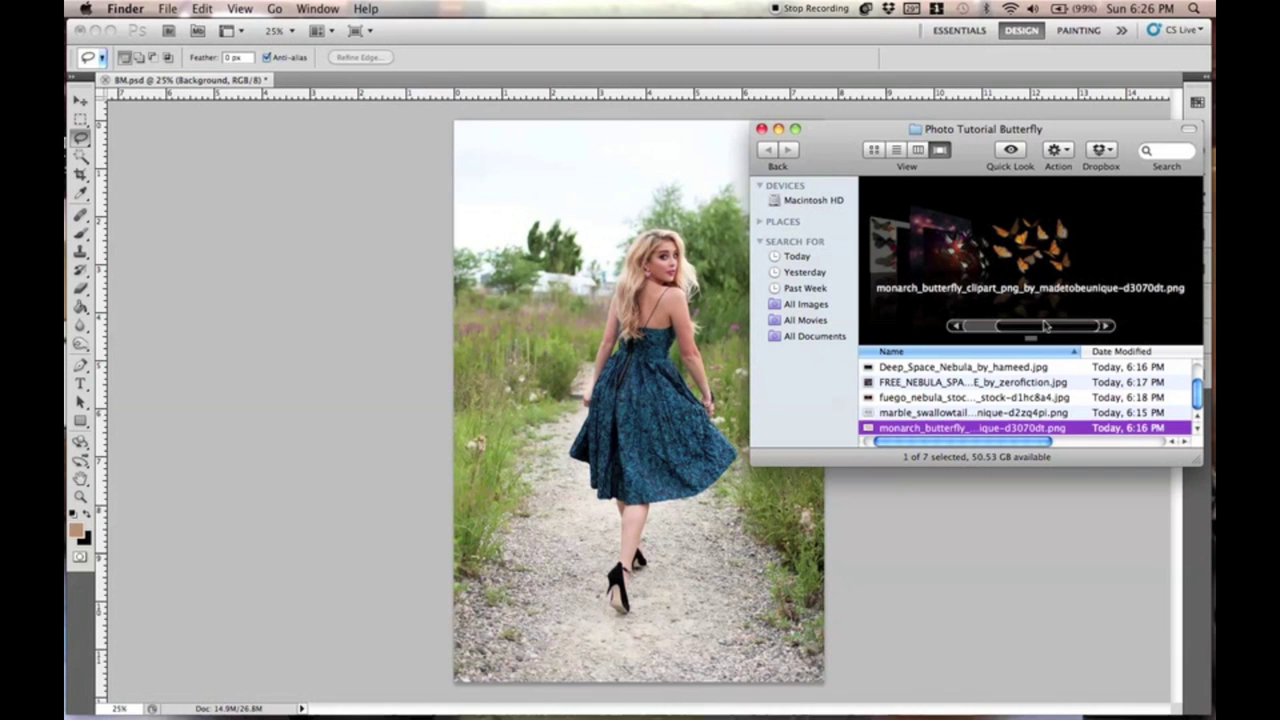
mouse_move(1043, 326)
mouse_down()
mouse_move(1009, 327)
mouse_move(1034, 329)
mouse_up()
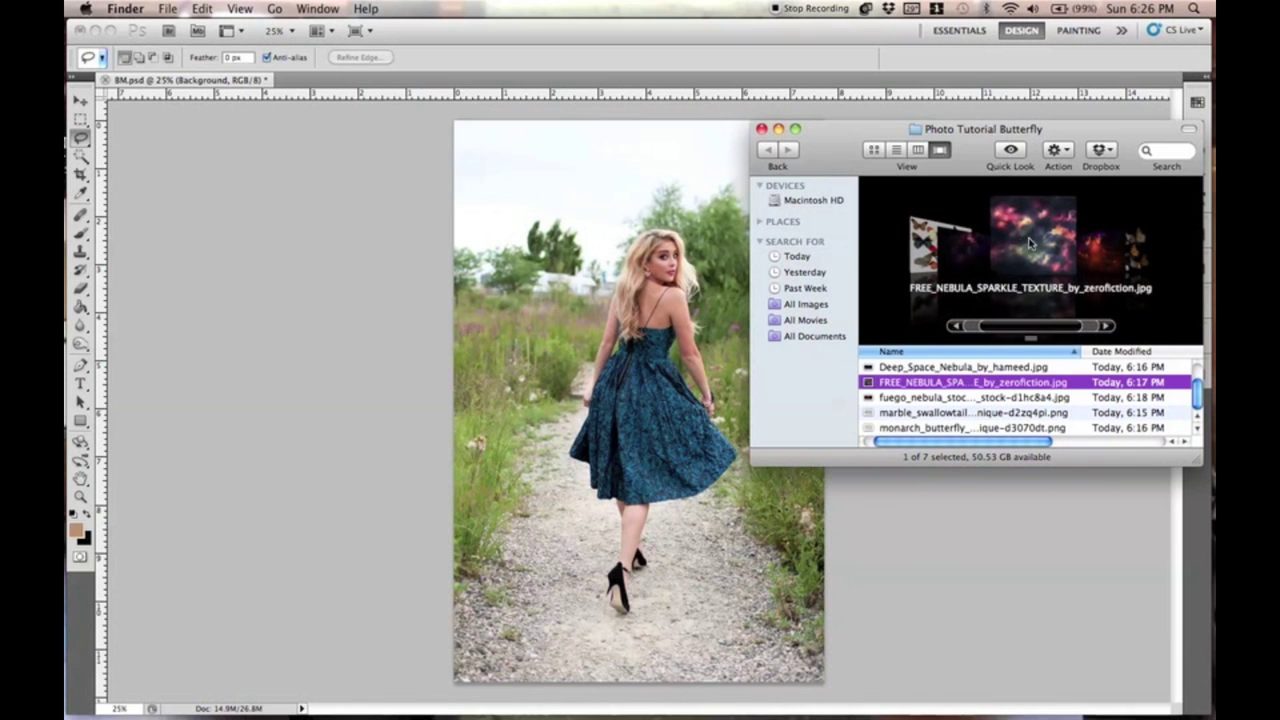
key(space)
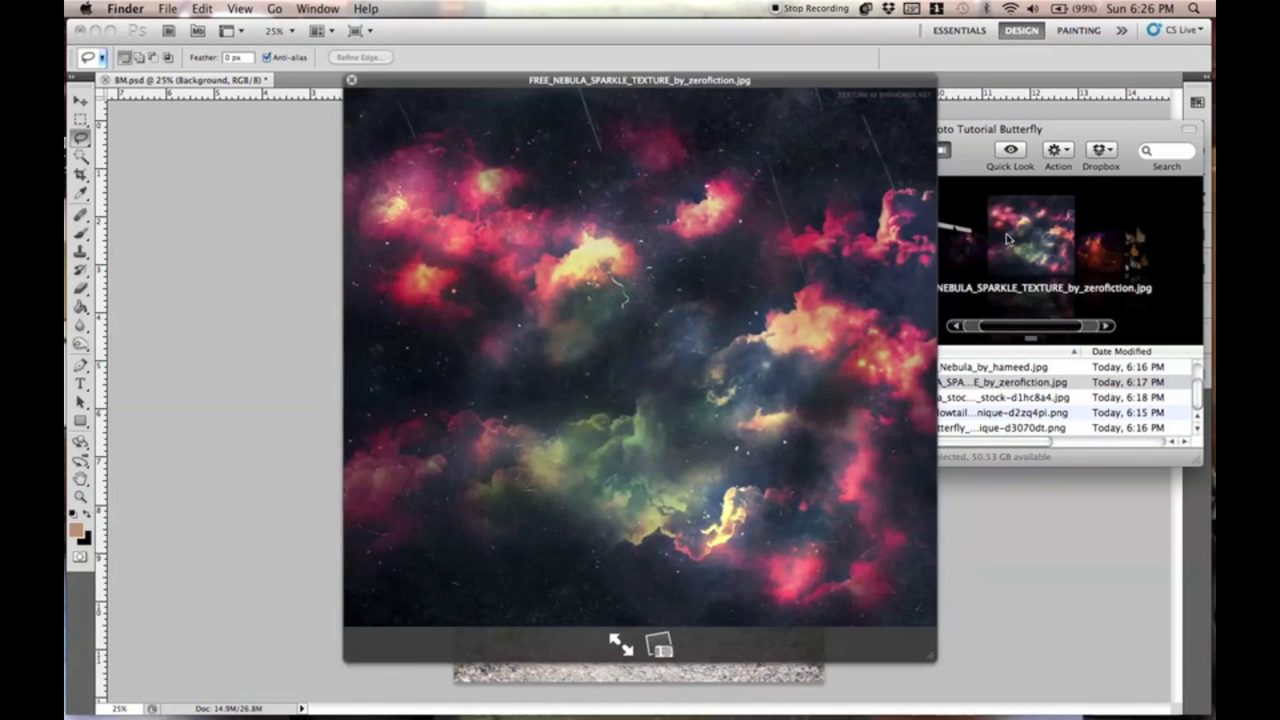
key(space)
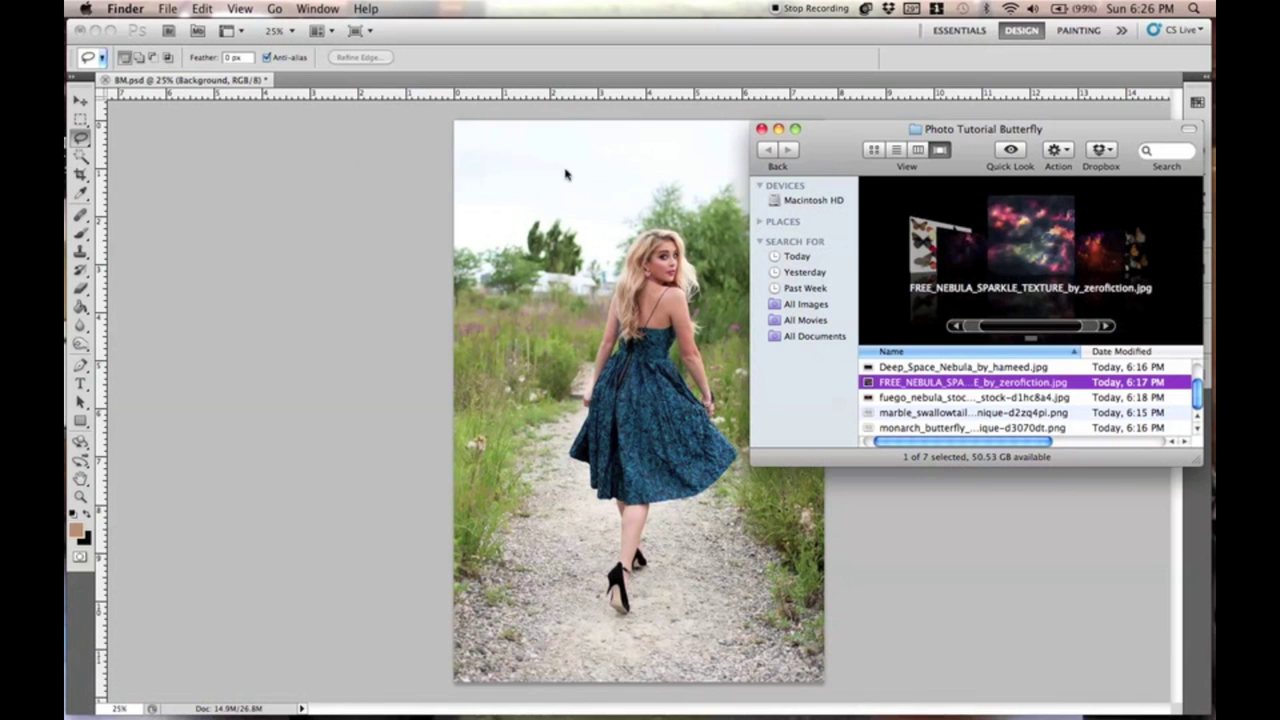
Switch to Photoshop, compare both butterfly layers over the photo, and leave the monarch layer selected with the marble swallowtail layer hidden.
click(150, 131)
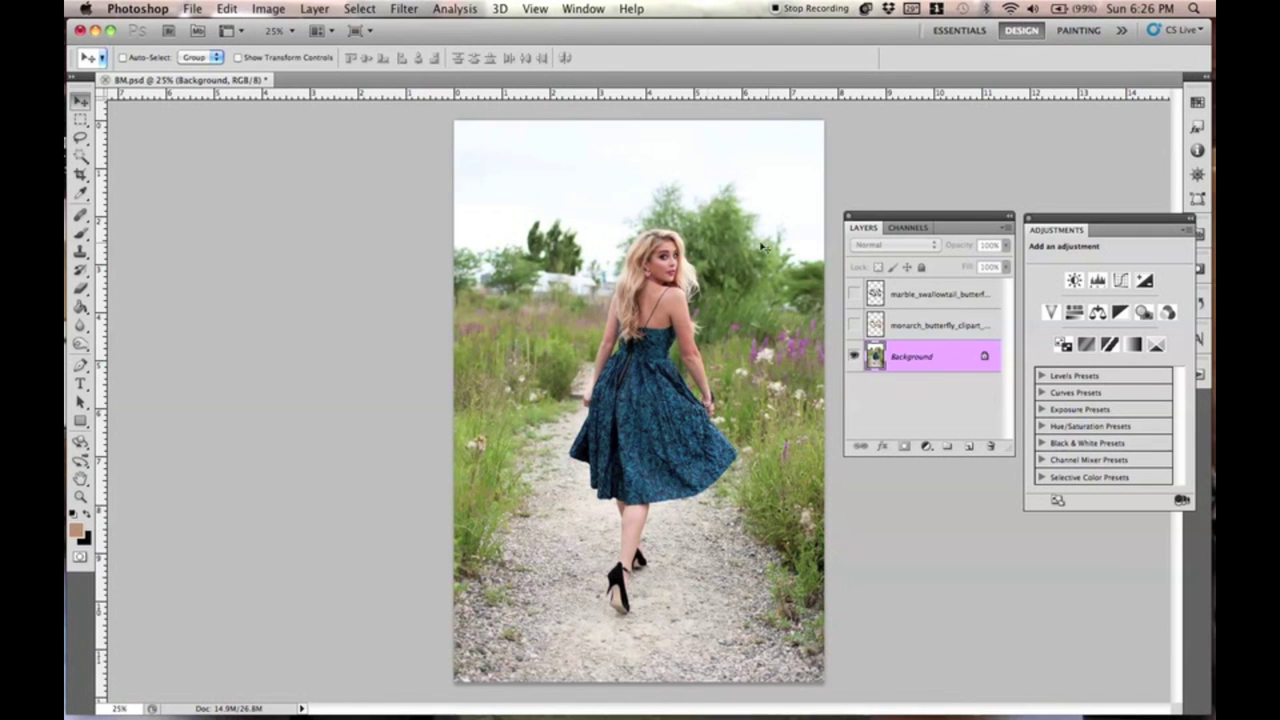
click(854, 325)
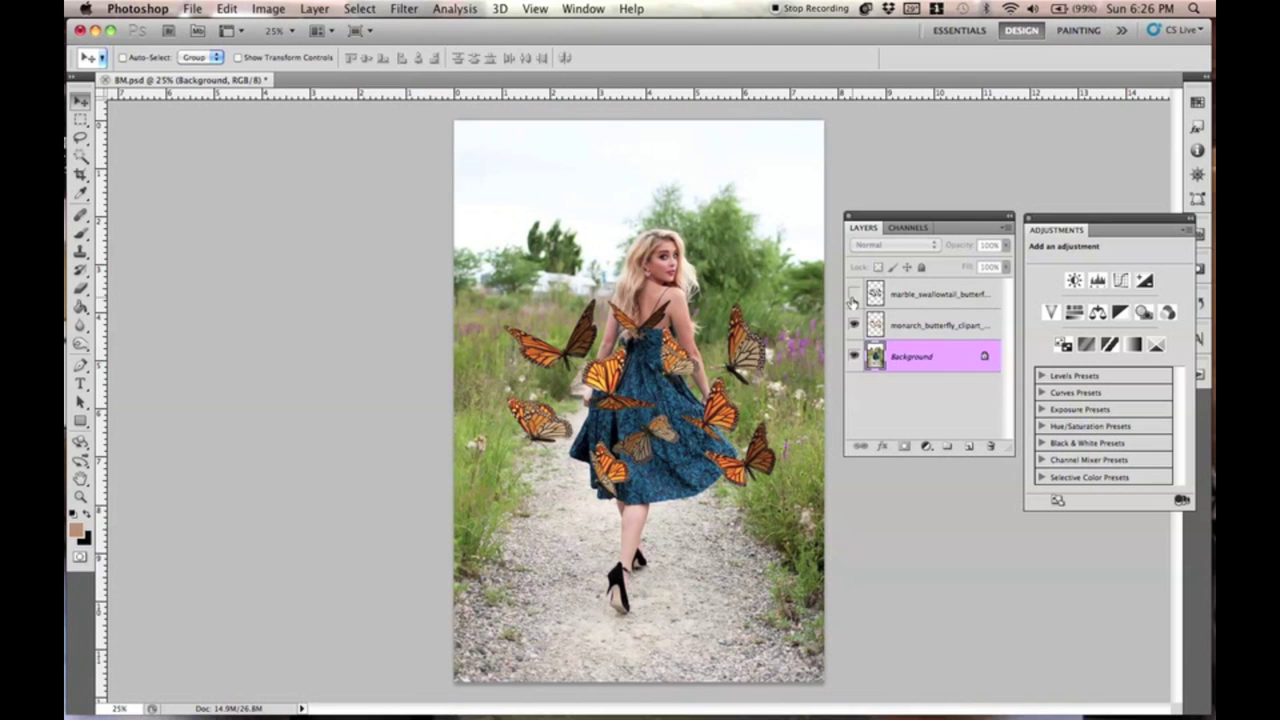
click(854, 294)
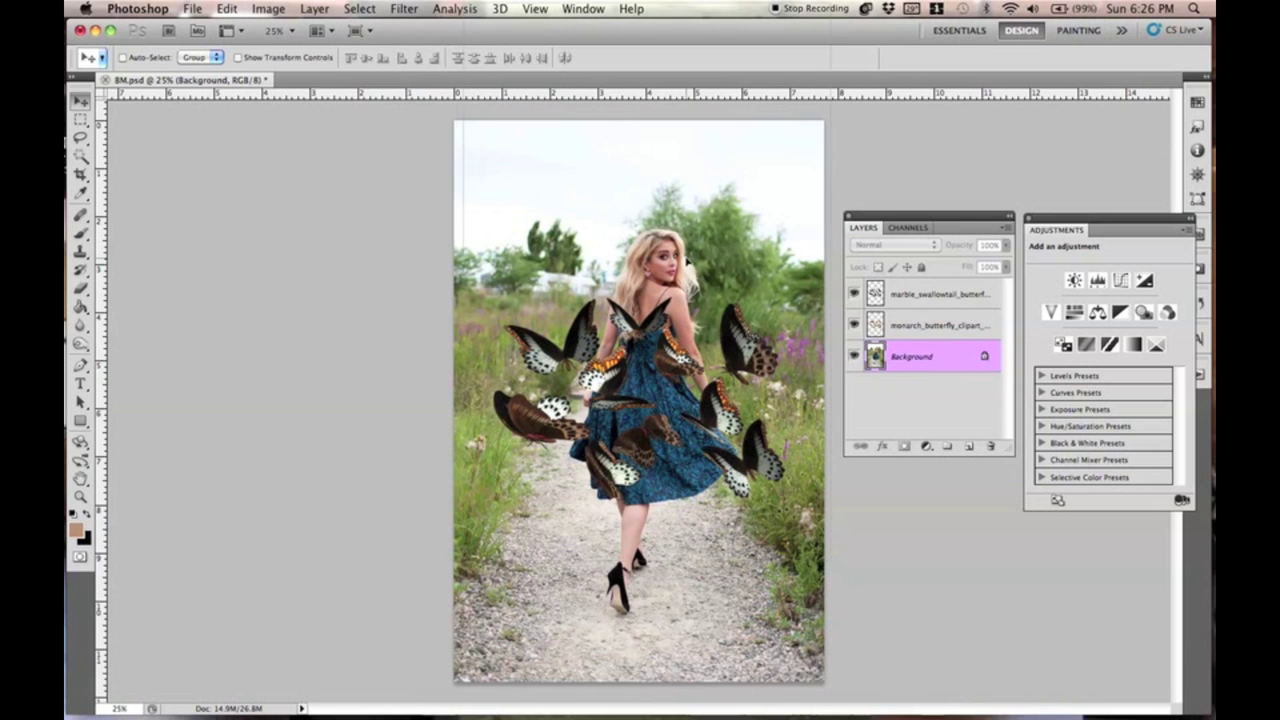
click(757, 263)
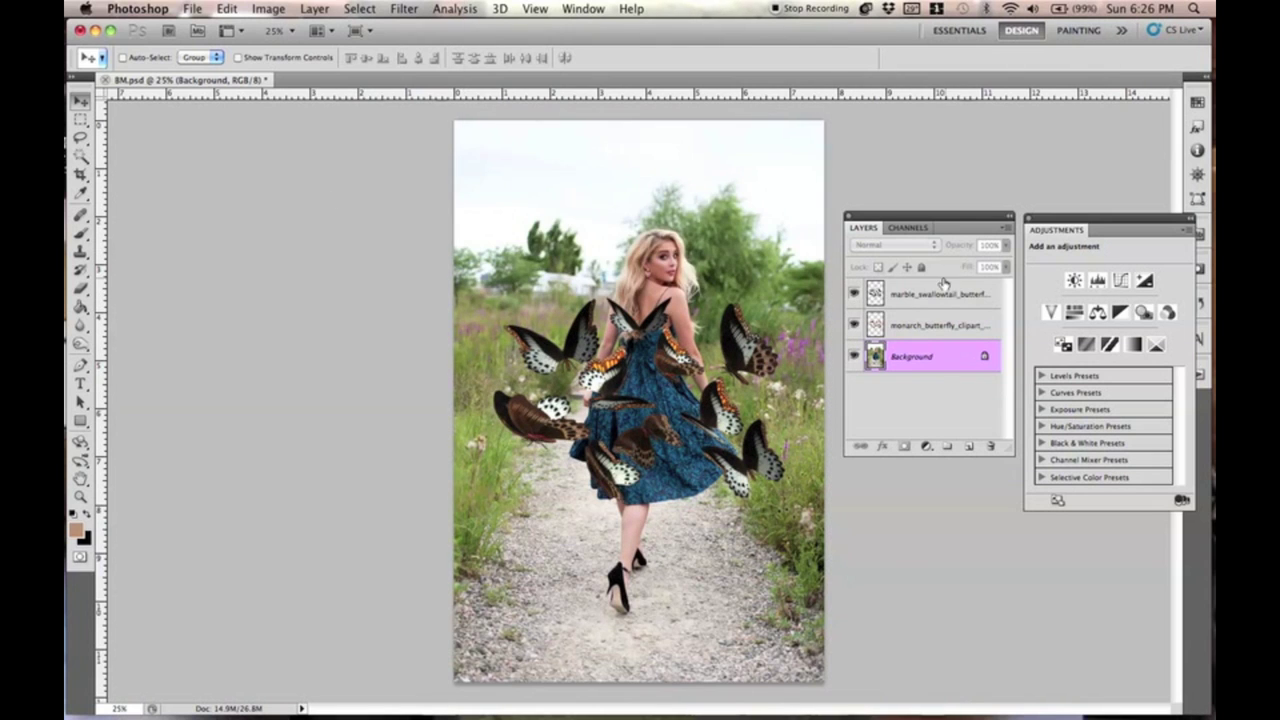
click(940, 325)
click(854, 294)
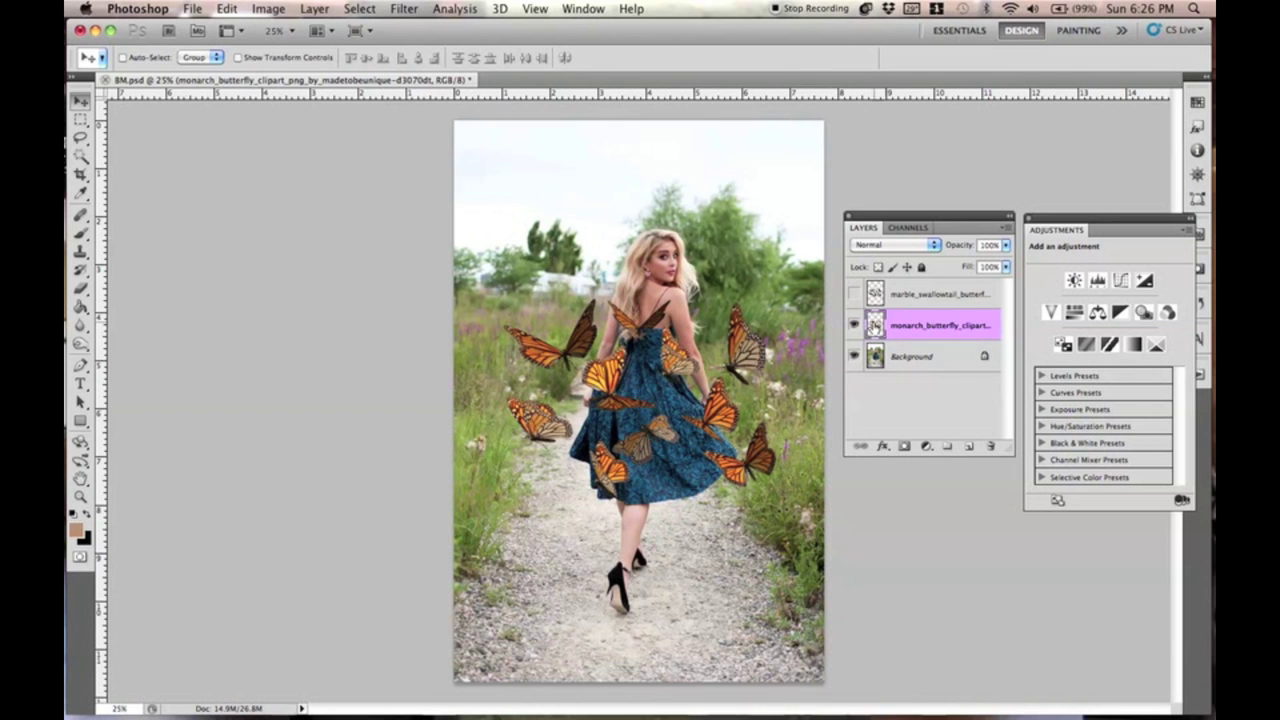
Shift the monarch butterflies slightly and duplicate their layer, keeping only the copy visible above the hidden original.
mouse_move(712, 405)
mouse_down()
mouse_move(695, 325)
mouse_move(718, 325)
mouse_move(695, 251)
mouse_move(718, 358)
mouse_move(709, 396)
mouse_up()
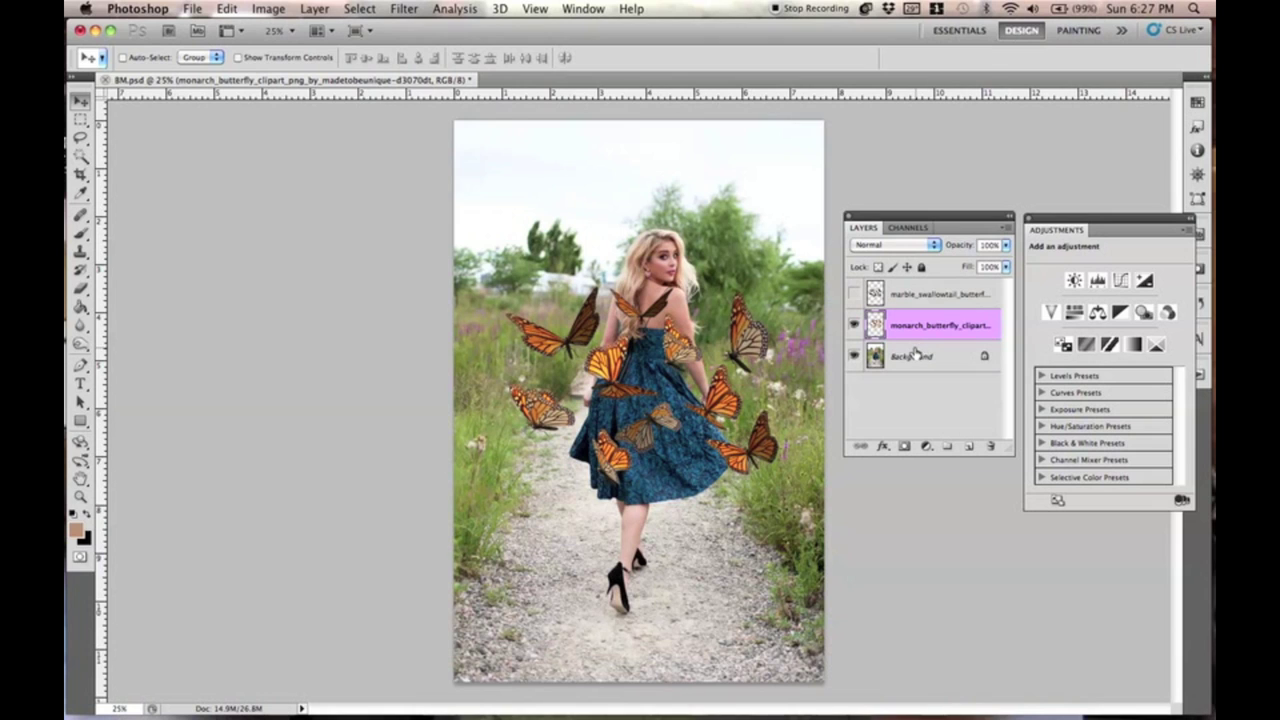
key(super+j)
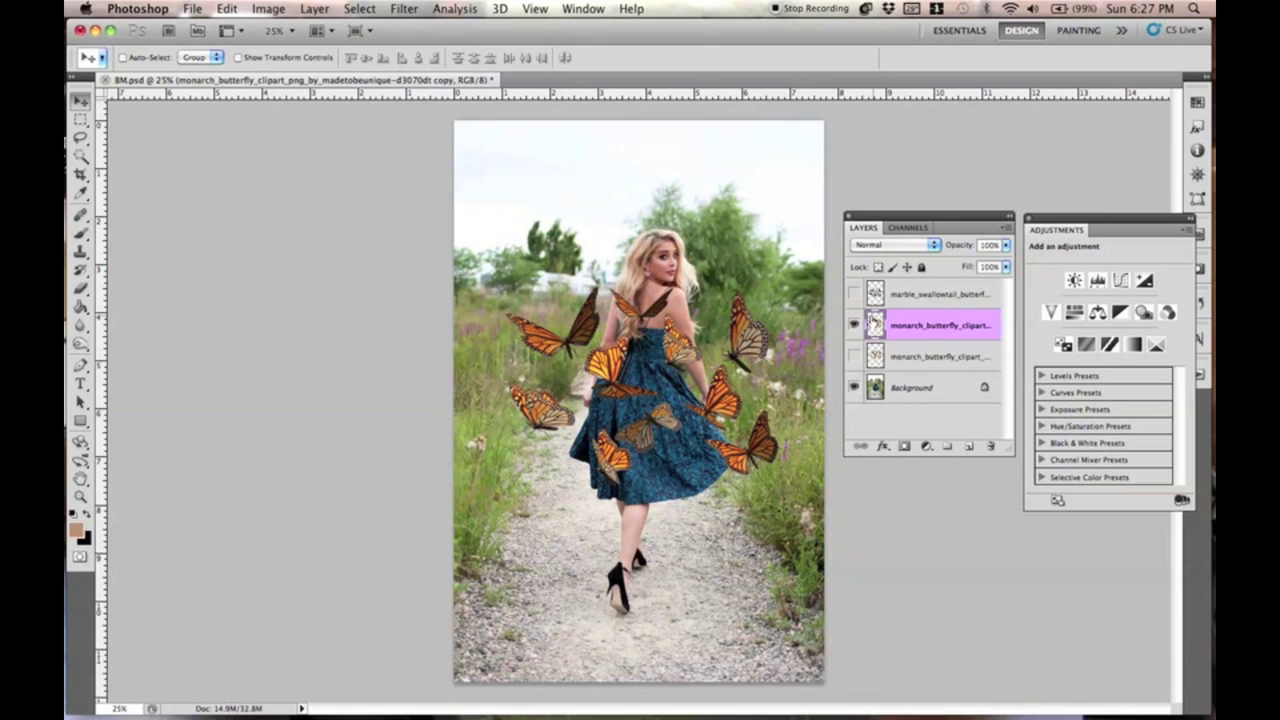
Lasso the butterfly at the skirt's right edge, cut it from the monarch copy onto its own layer and move it to the upper-right sky.
click(84, 140)
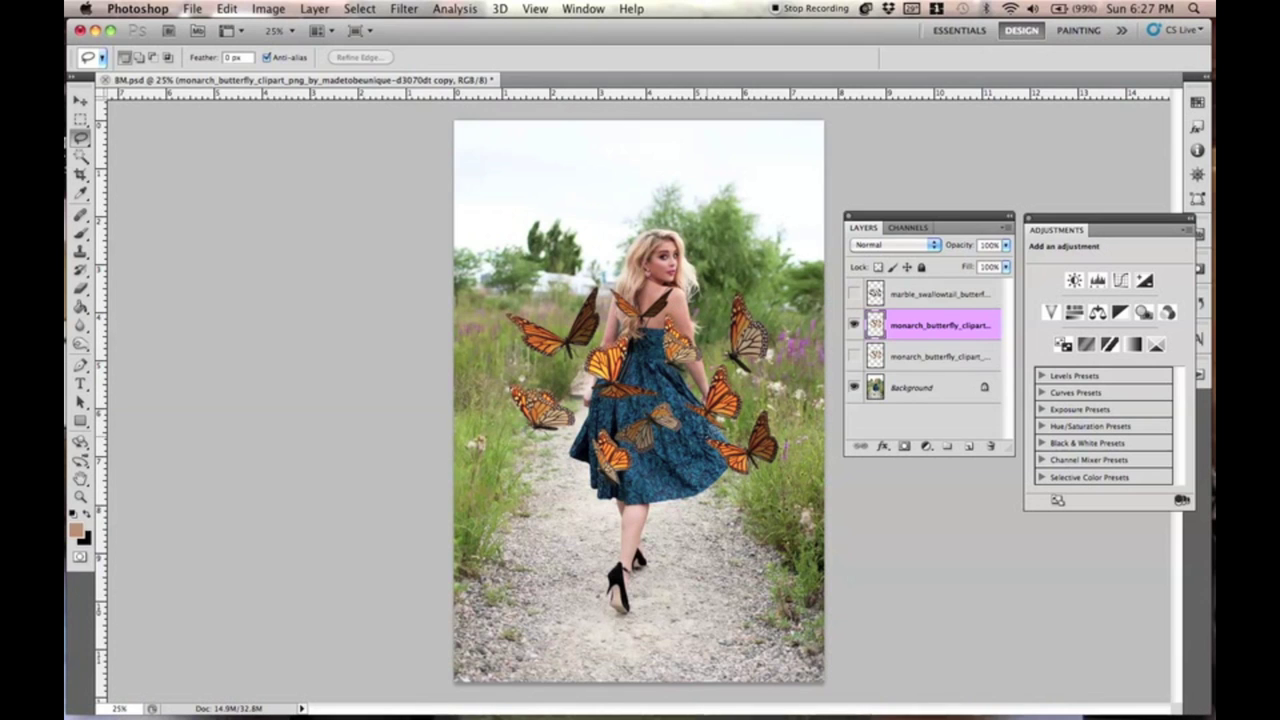
mouse_move(757, 405)
mouse_down()
mouse_move(788, 440)
mouse_move(755, 491)
mouse_move(703, 446)
mouse_move(745, 406)
mouse_up()
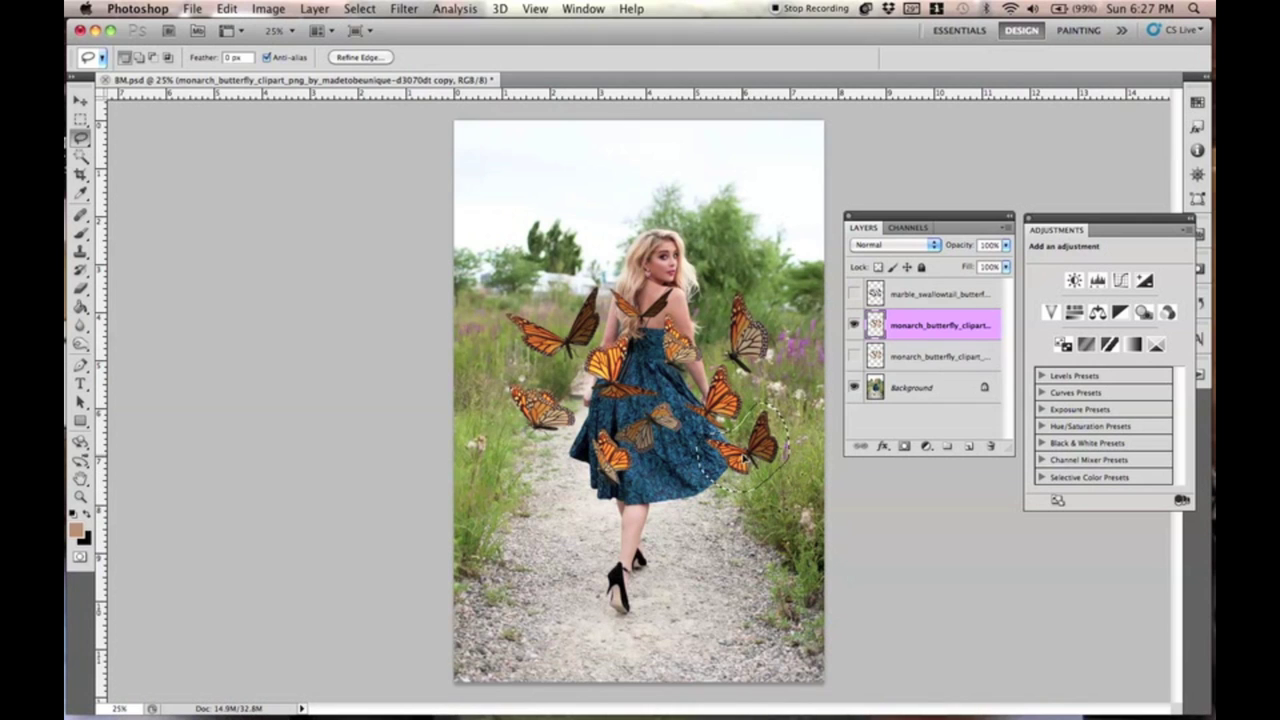
click(81, 138)
click(117, 140)
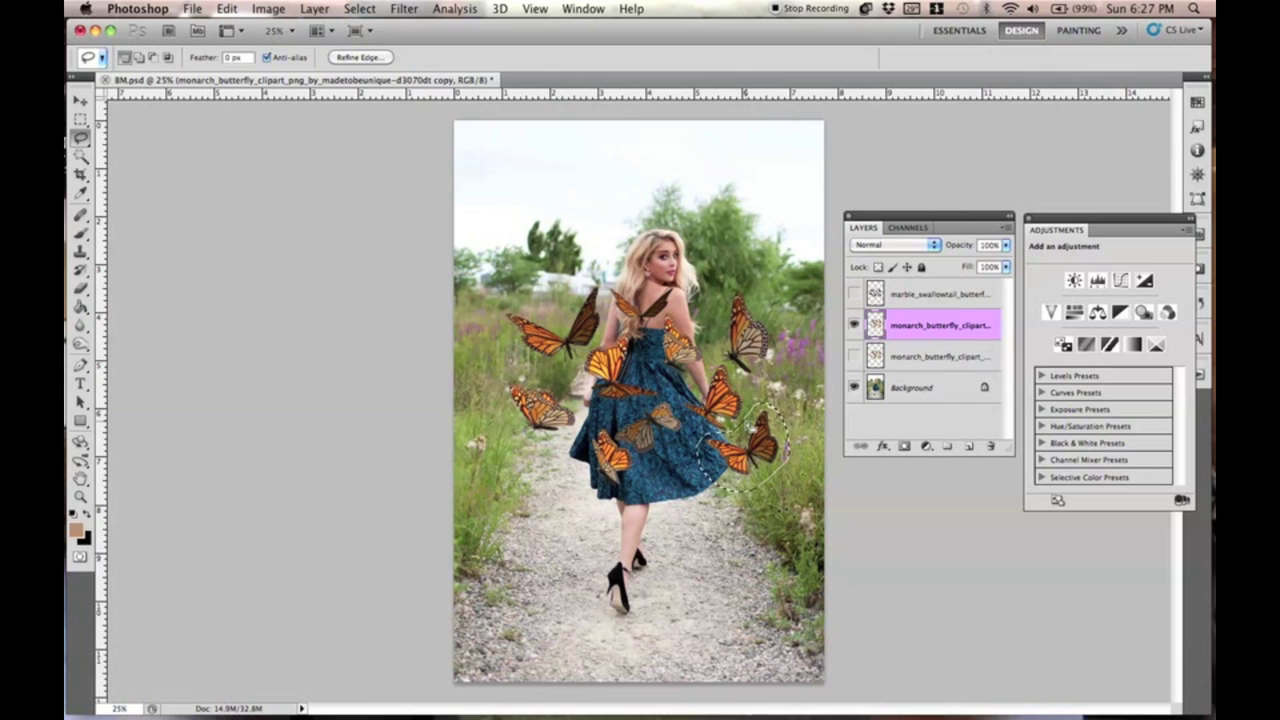
key(Delete)
key(ctrl+d)
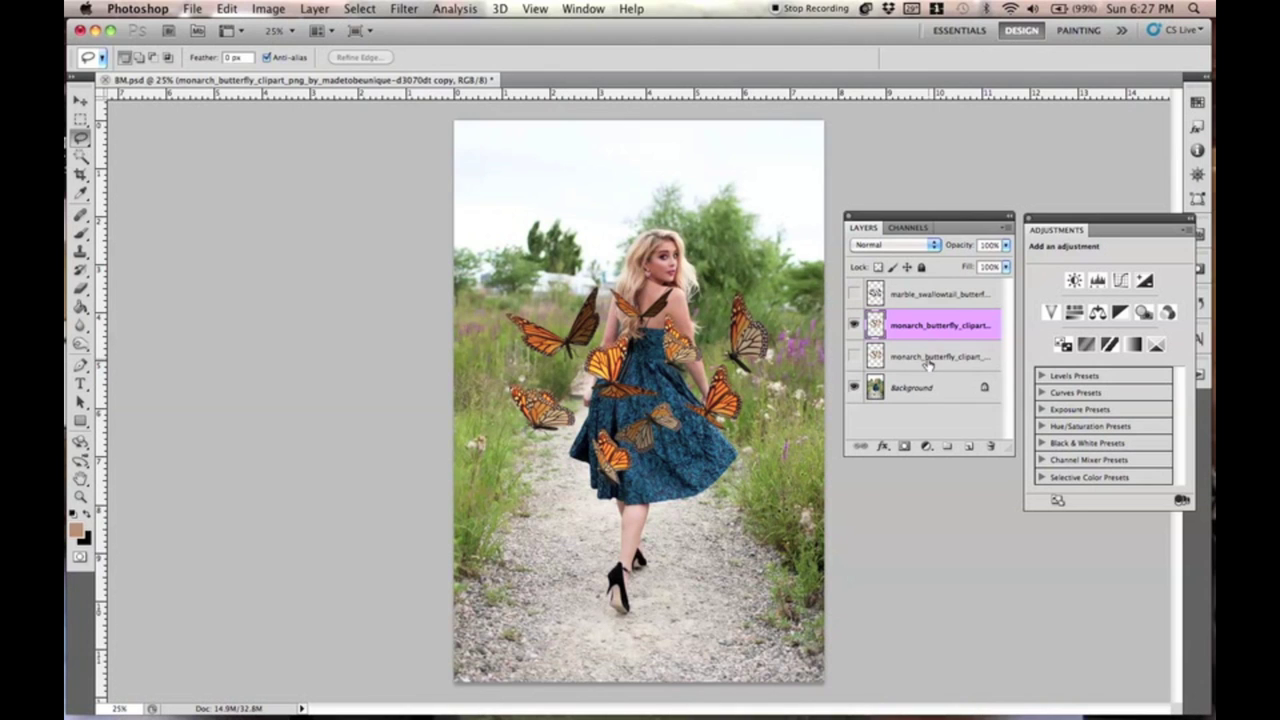
key(ctrl+shift+alt+n)
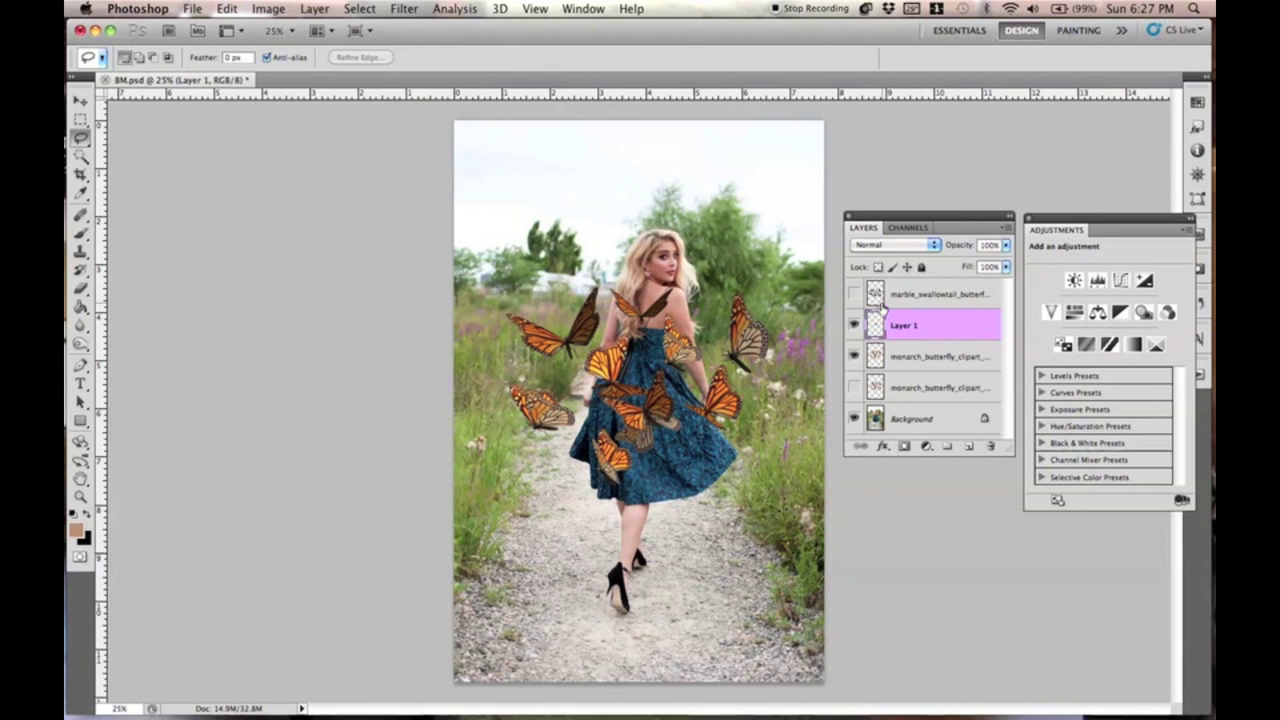
click(80, 101)
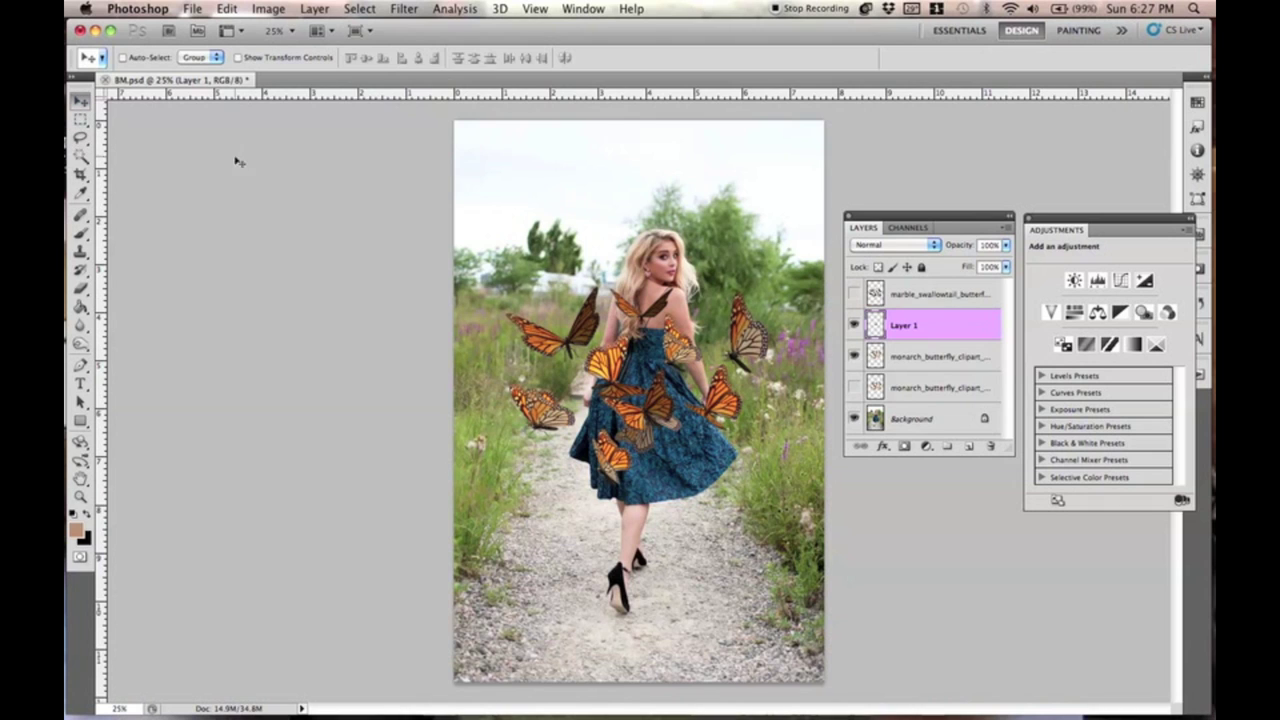
mouse_move(638, 401)
mouse_down()
mouse_move(774, 150)
mouse_move(760, 171)
mouse_up()
Lasso the butterfly below the woman's right-hand shoulder, cut it onto its own layer and move it into the sky beside the first.
click(81, 139)
click(910, 362)
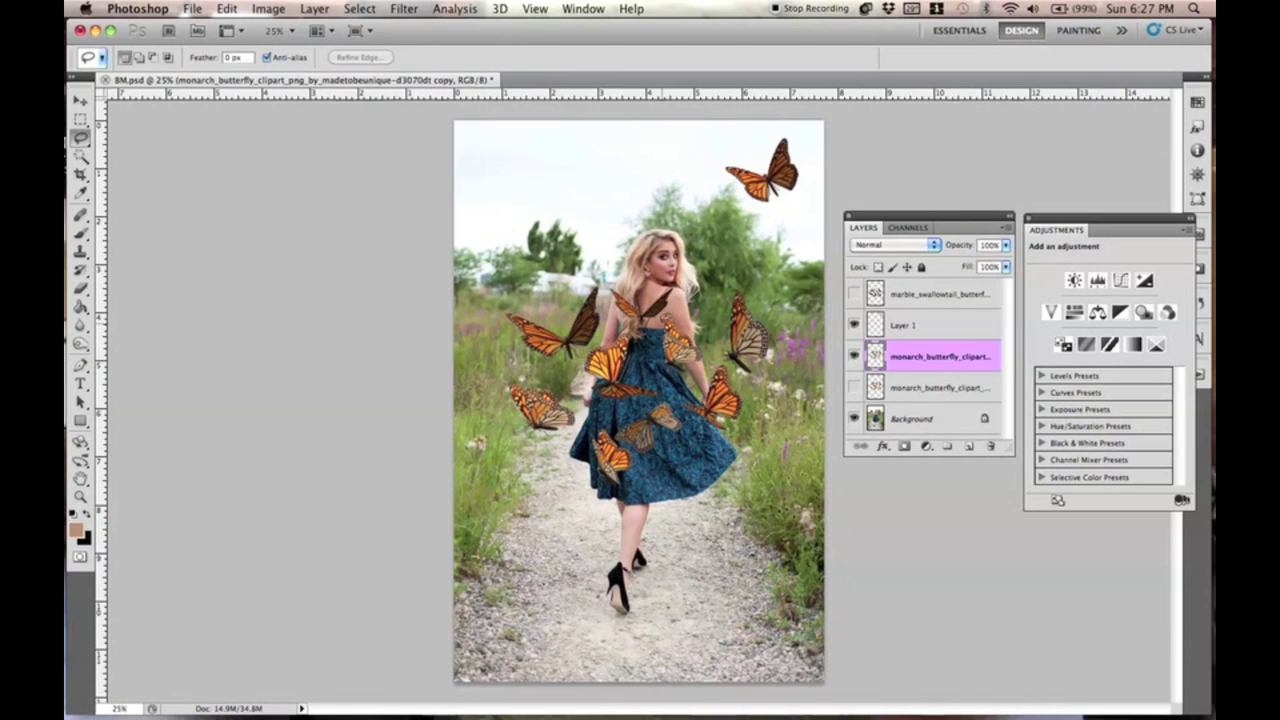
drag(664, 308, 690, 160)
key(super+shift+j)
click(920, 387)
key(v)
click(890, 356)
Lasso the butterfly on the lower left of the skirt, cut it onto its own layer and place it in the sky beside the other two.
key(l)
click(940, 387)
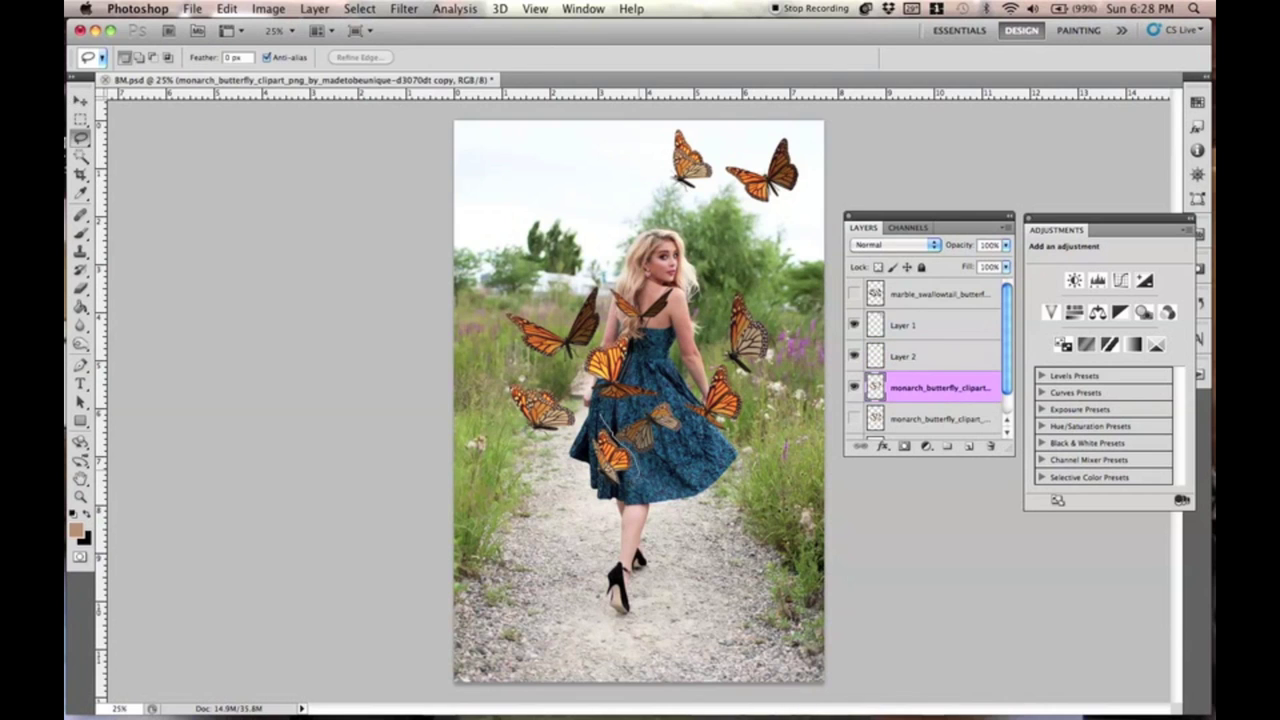
key(super+shift+j)
drag(615, 455, 647, 172)
key(b)
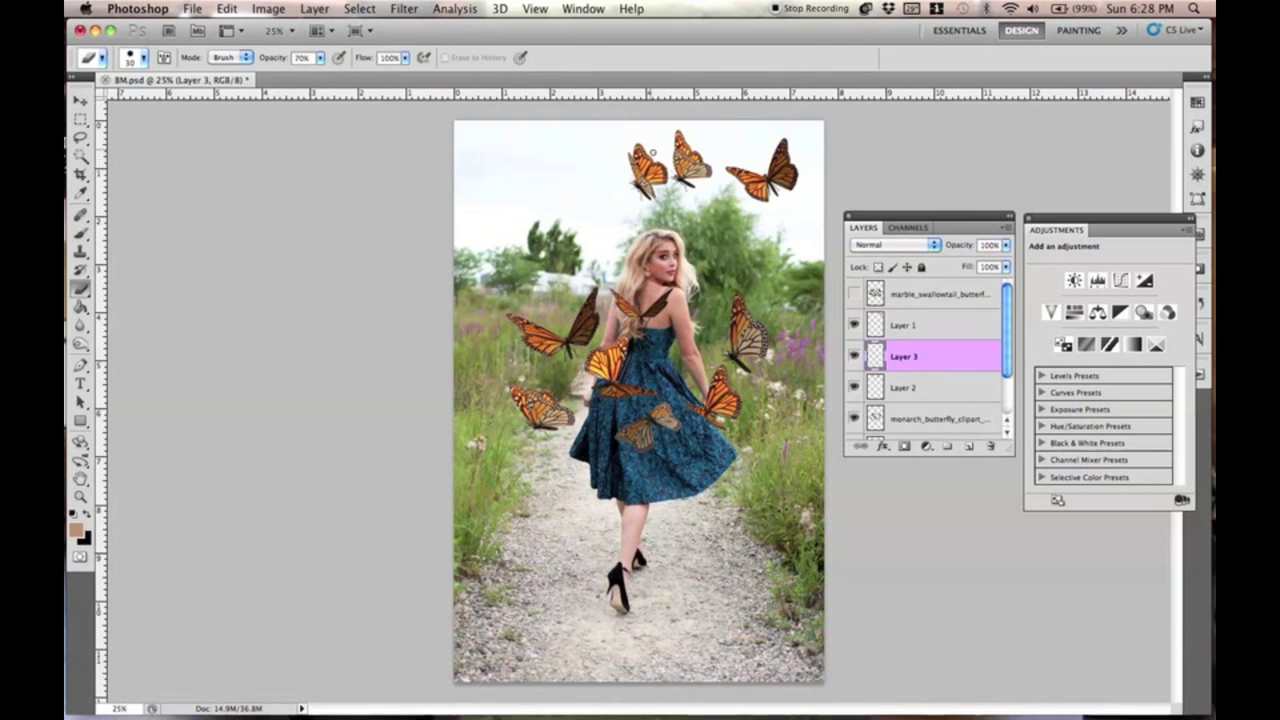
Rename the monarch copy layer that the butterflies were cut from as Original Bunch.
key(v)
double_click(906, 416)
text(Original Bunch)
key(Return)
Group the source butterfly layers in a collapsed folder named Butterflies and hide the group.
scroll(940, 400, down, 1)
click(946, 446)
drag(940, 294, 940, 408)
drag(948, 418, 948, 398)
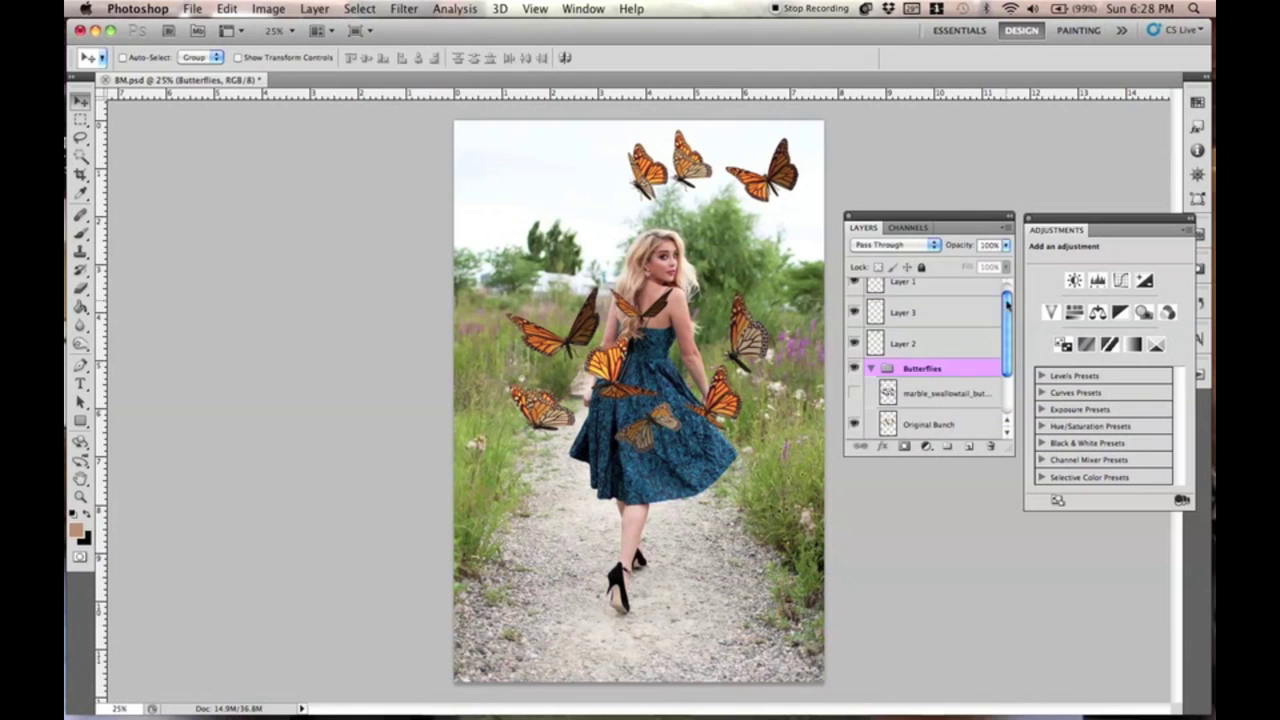
click(871, 381)
click(853, 381)
Reposition the three separated butterflies around the woman: two on her right by the shoulder and skirt, one left of her hair.
click(903, 356)
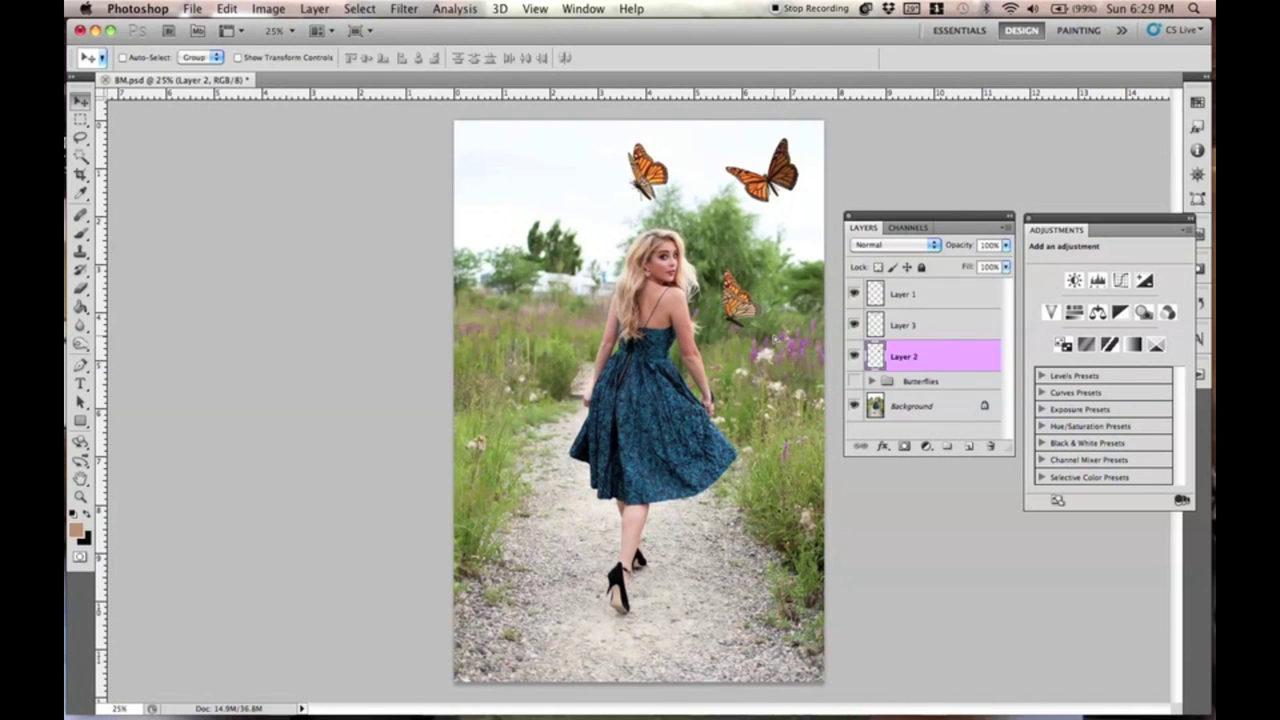
drag(772, 334, 794, 462)
click(918, 325)
drag(657, 236, 751, 351)
click(918, 289)
drag(791, 188, 572, 314)
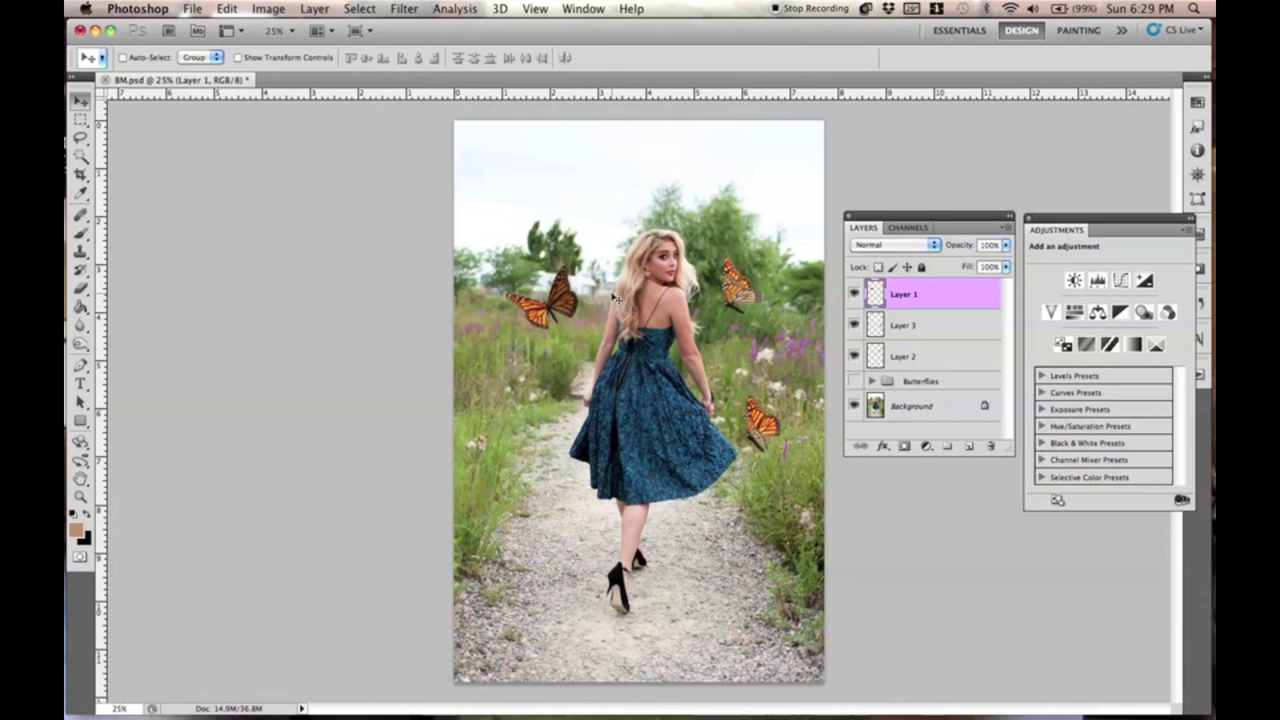
Free-transform the butterfly left of the woman's hair, rotating it, flipping it horizontally and scaling it down slightly.
key(super+t)
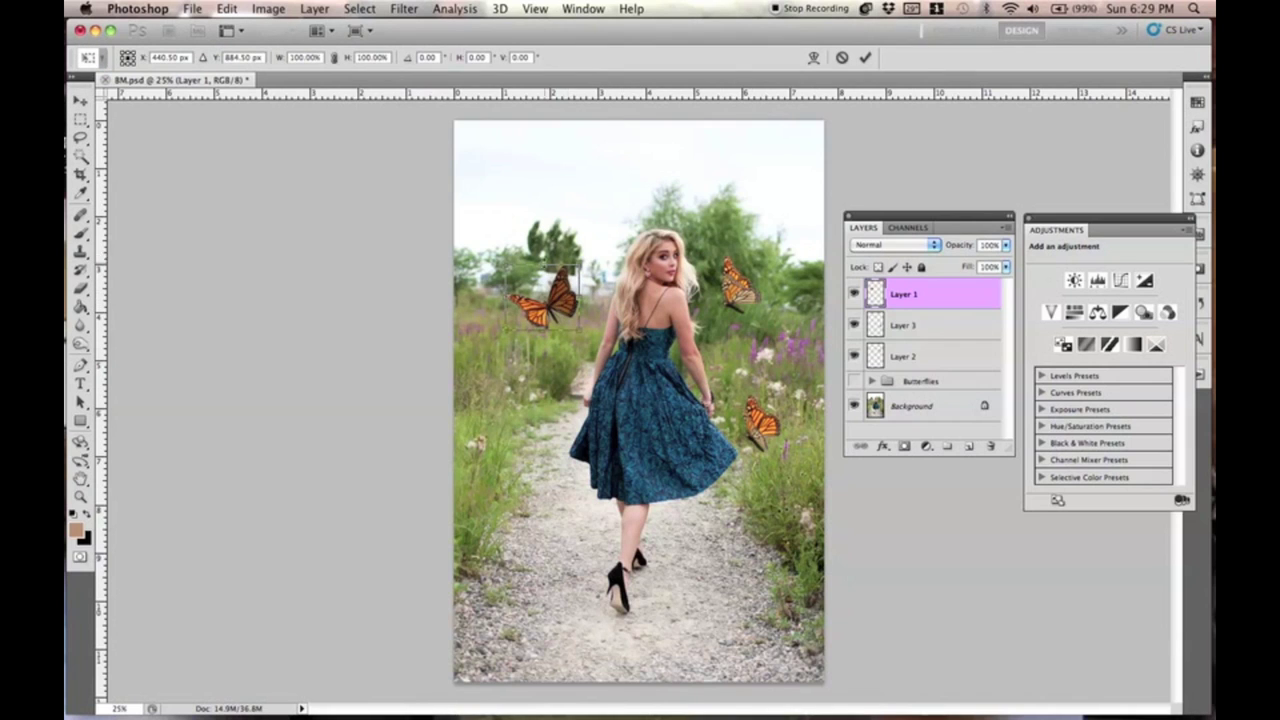
drag(586, 250, 585, 278)
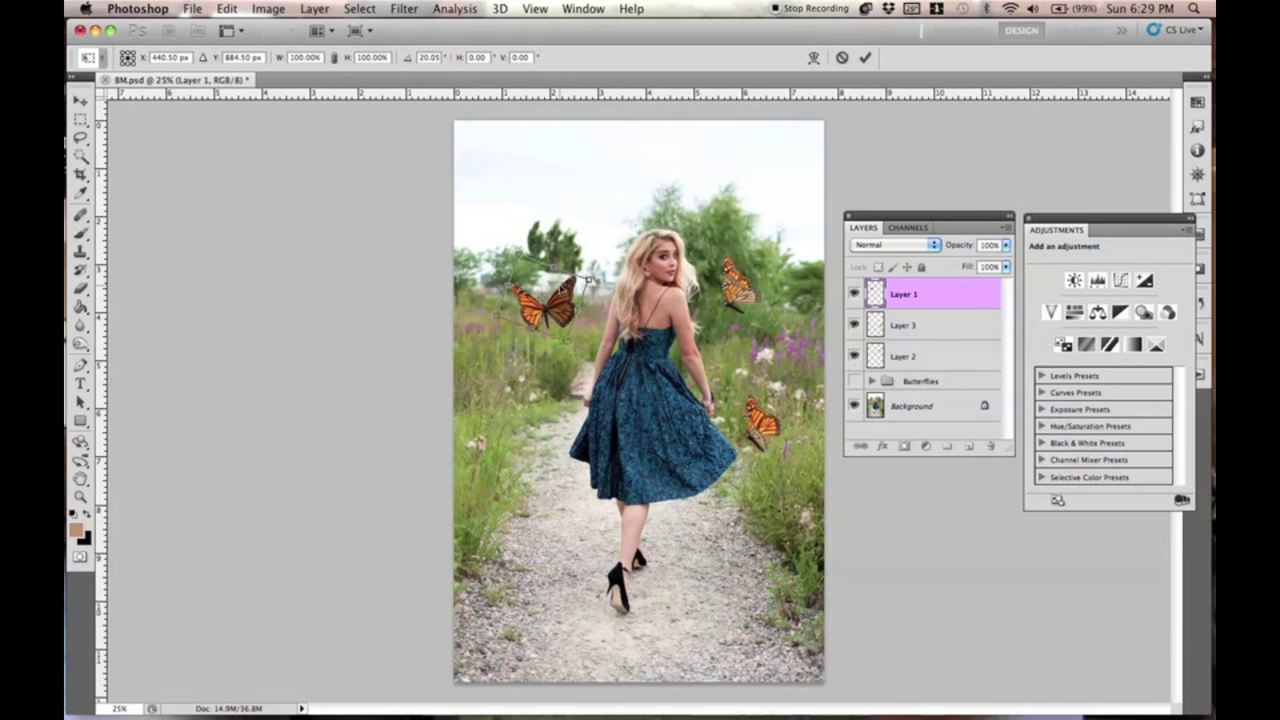
right_click(560, 288)
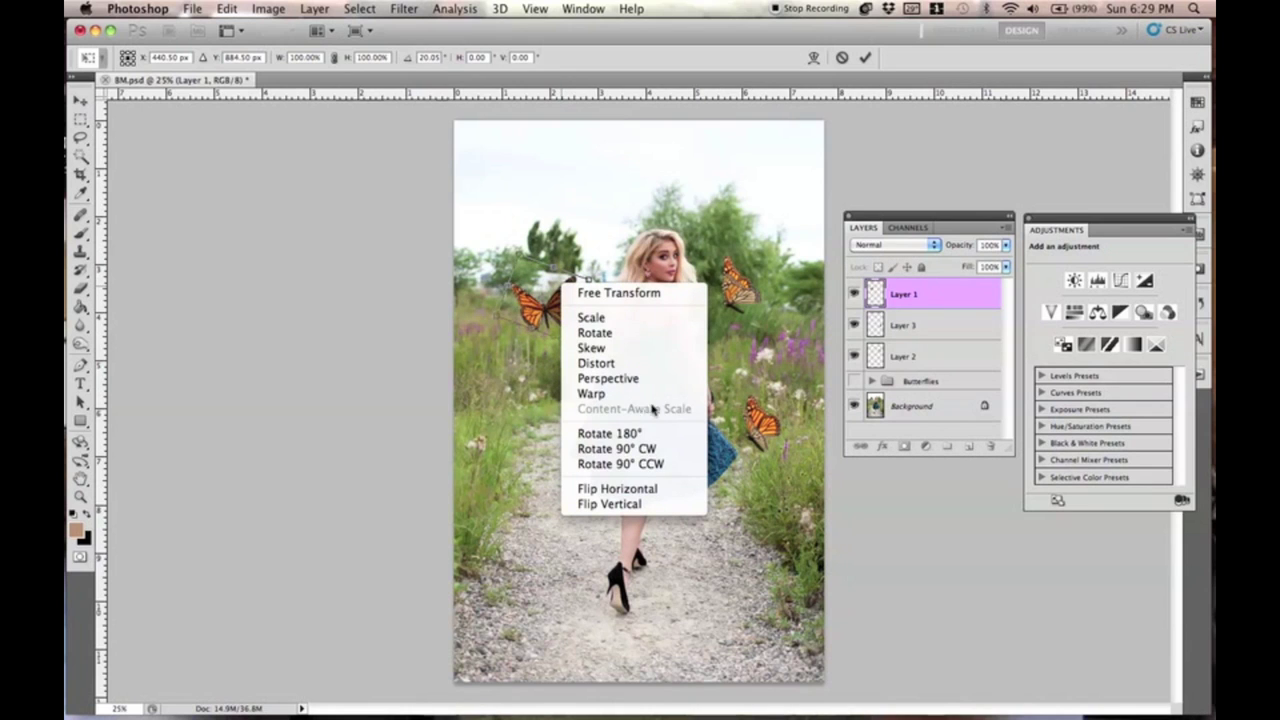
click(641, 490)
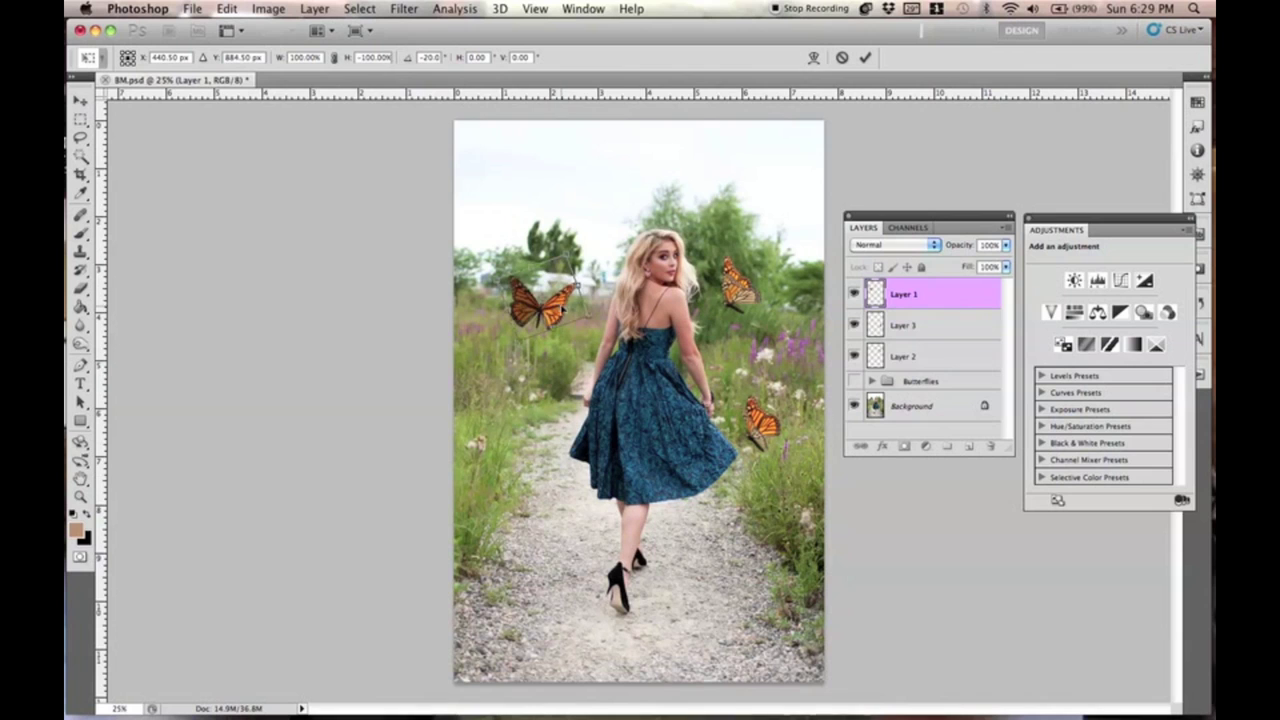
drag(565, 300, 702, 382)
drag(588, 415, 606, 310)
mouse_move(580, 265)
mouse_down()
mouse_move(593, 262)
mouse_move(574, 266)
mouse_move(585, 248)
mouse_up()
key(Return)
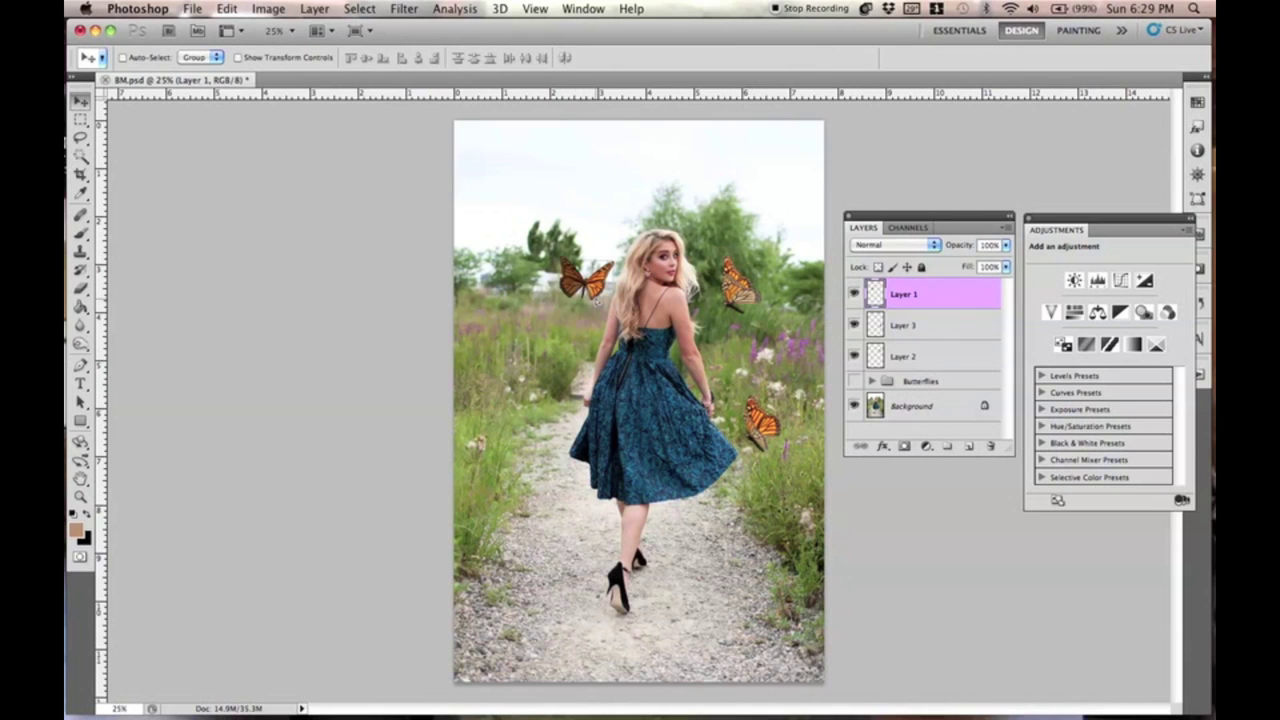
Move the flipped butterfly slightly down and away from the woman's hair, and duplicate its layer.
drag(577, 312, 573, 319)
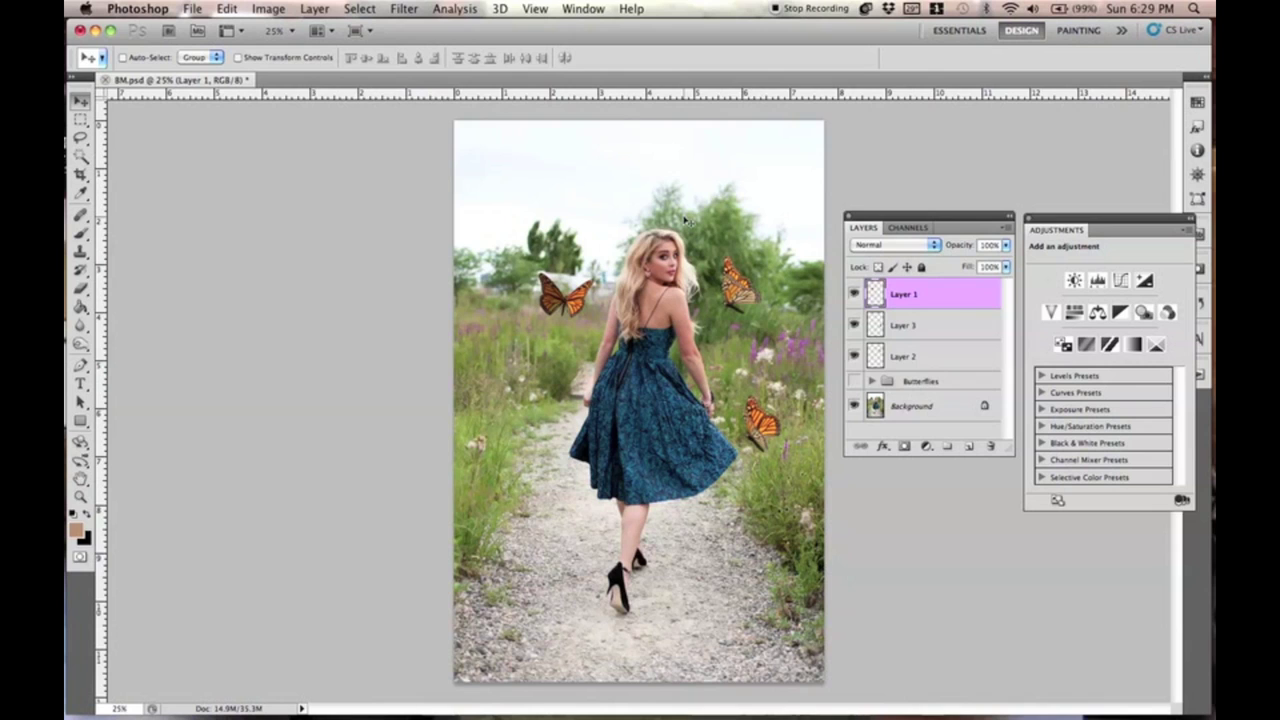
key(super+j)
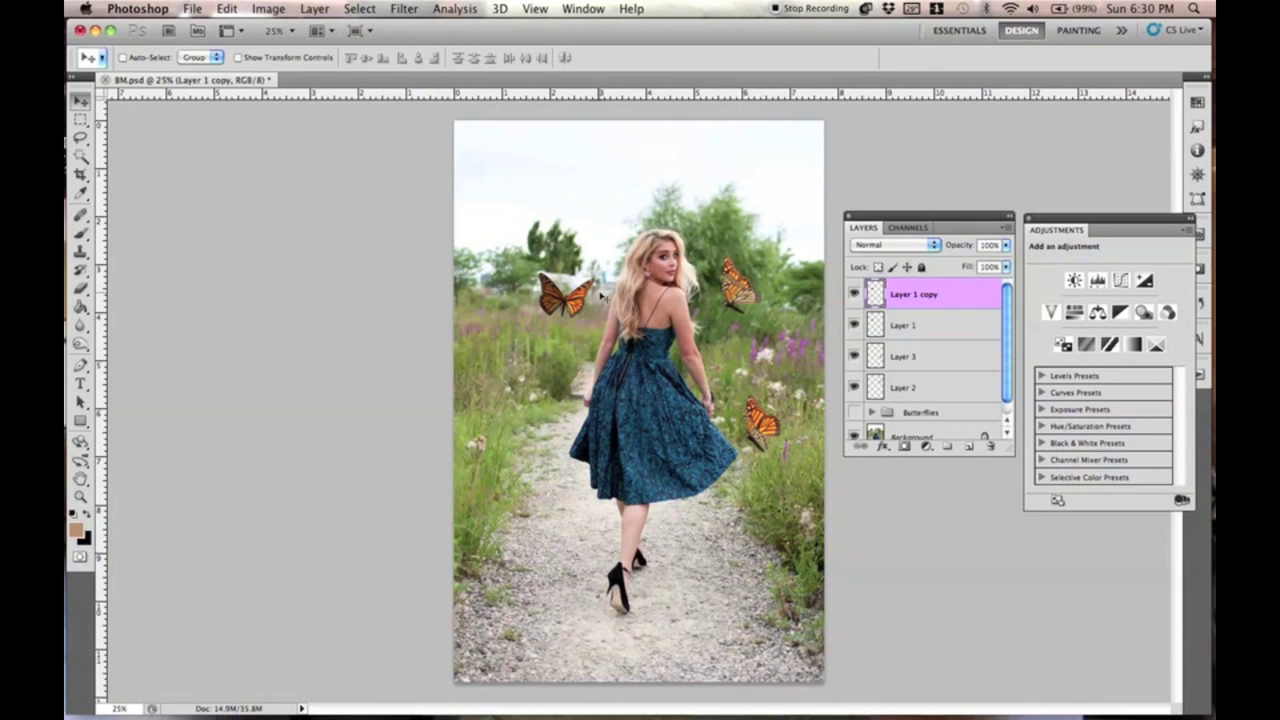
Move the duplicated butterfly to the photo's lower left and free-transform it to about 469% size with a 30° rotation.
drag(602, 296, 524, 499)
key(super+t)
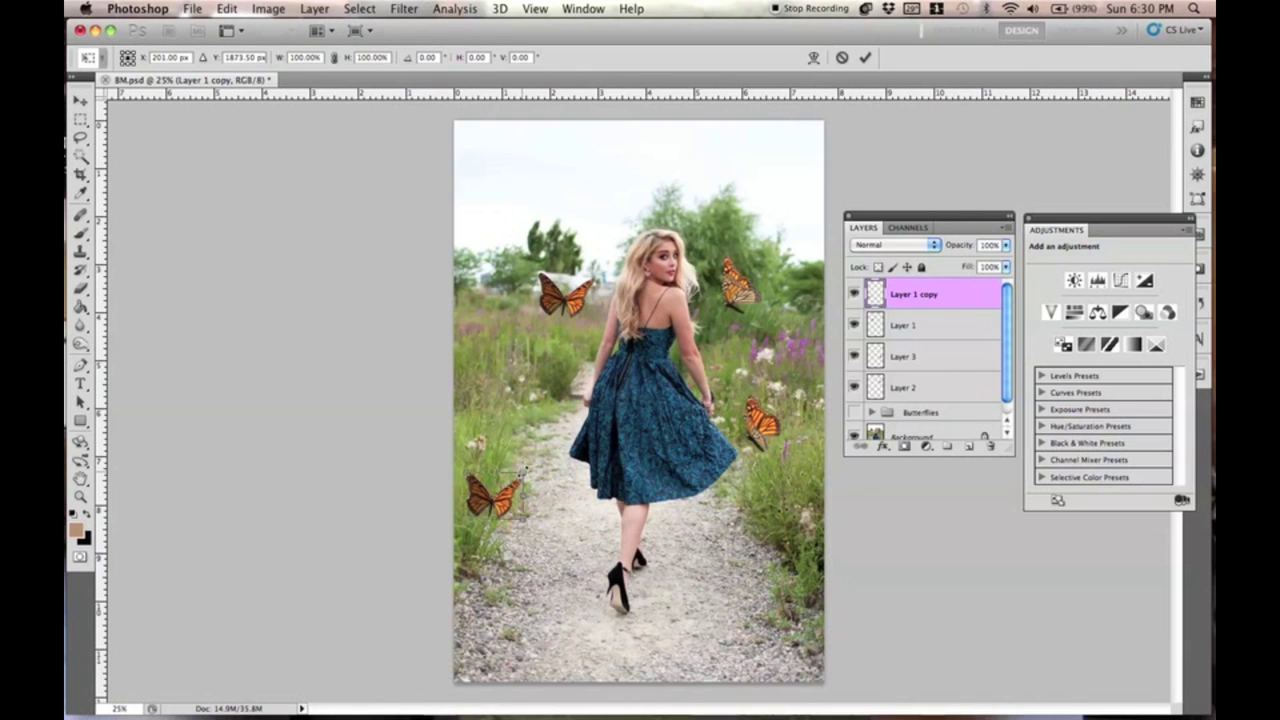
drag(522, 472, 681, 350)
drag(602, 469, 558, 534)
drag(635, 384, 643, 406)
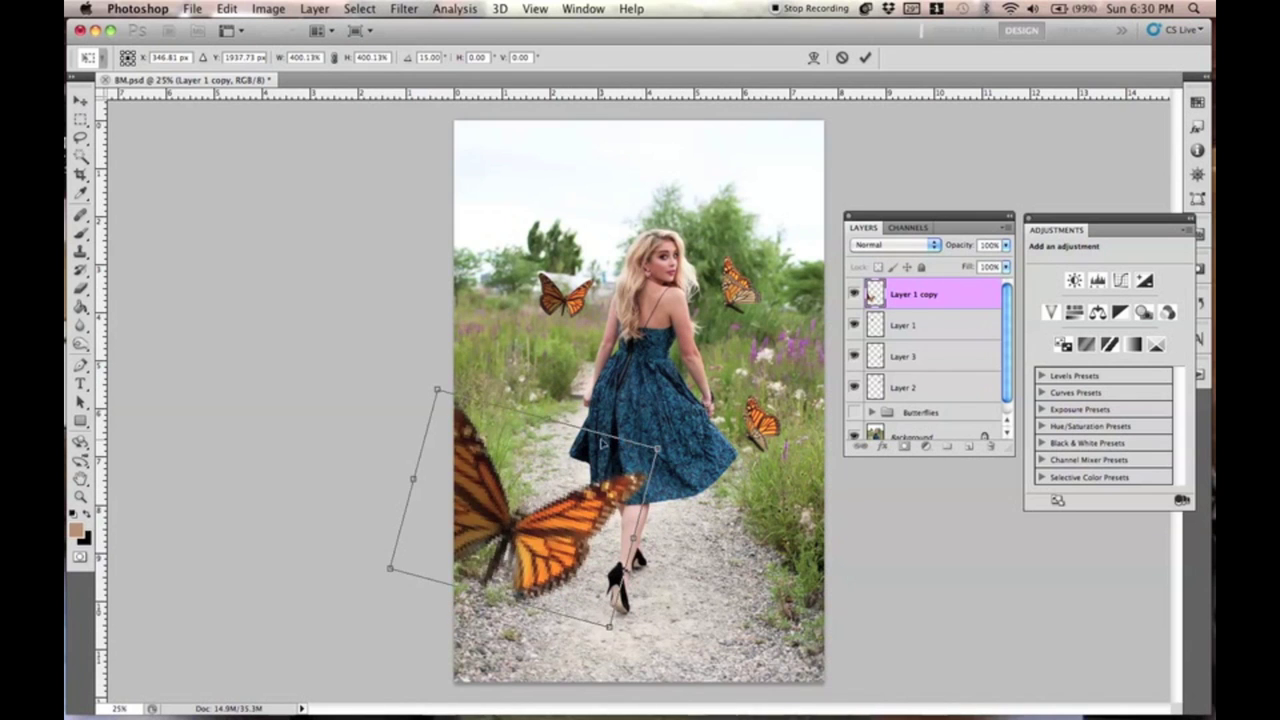
drag(582, 471, 564, 490)
drag(655, 451, 590, 538)
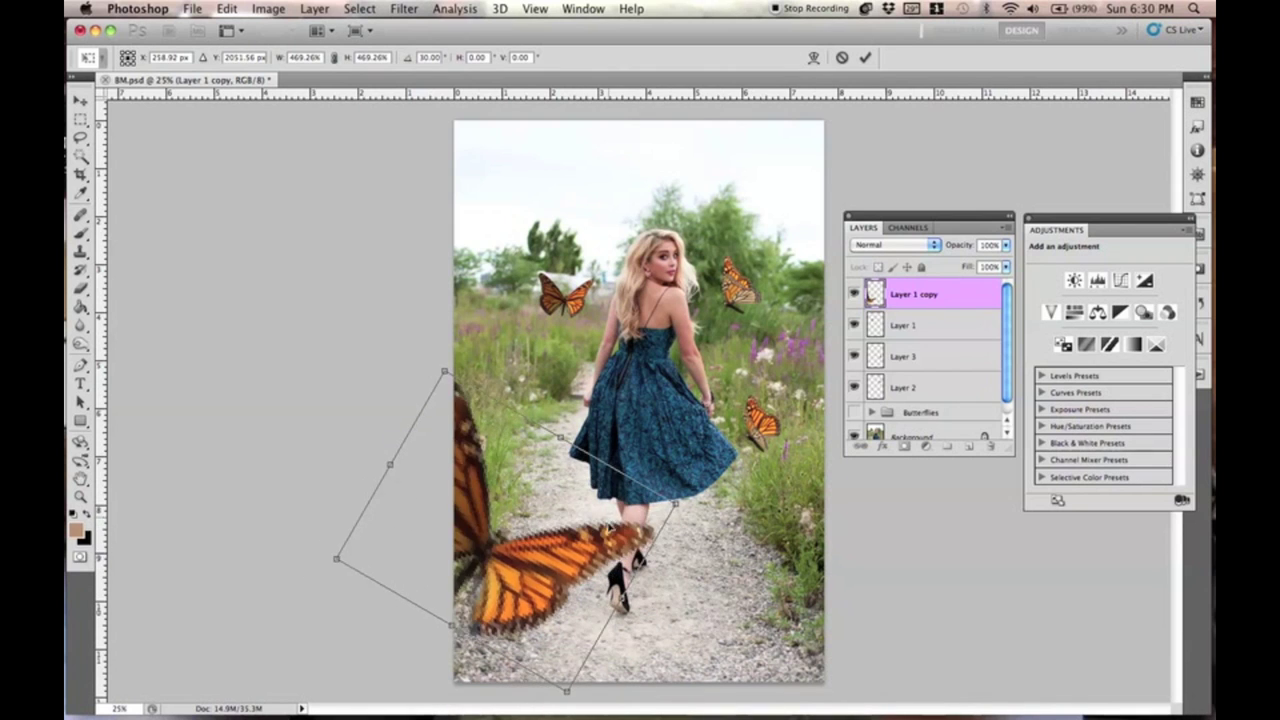
Move the enlarged butterfly to the photo's lower-right edge, partly cropped by the frame, rotating and scaling it as a foreground element.
drag(609, 528, 857, 565)
drag(757, 383, 660, 457)
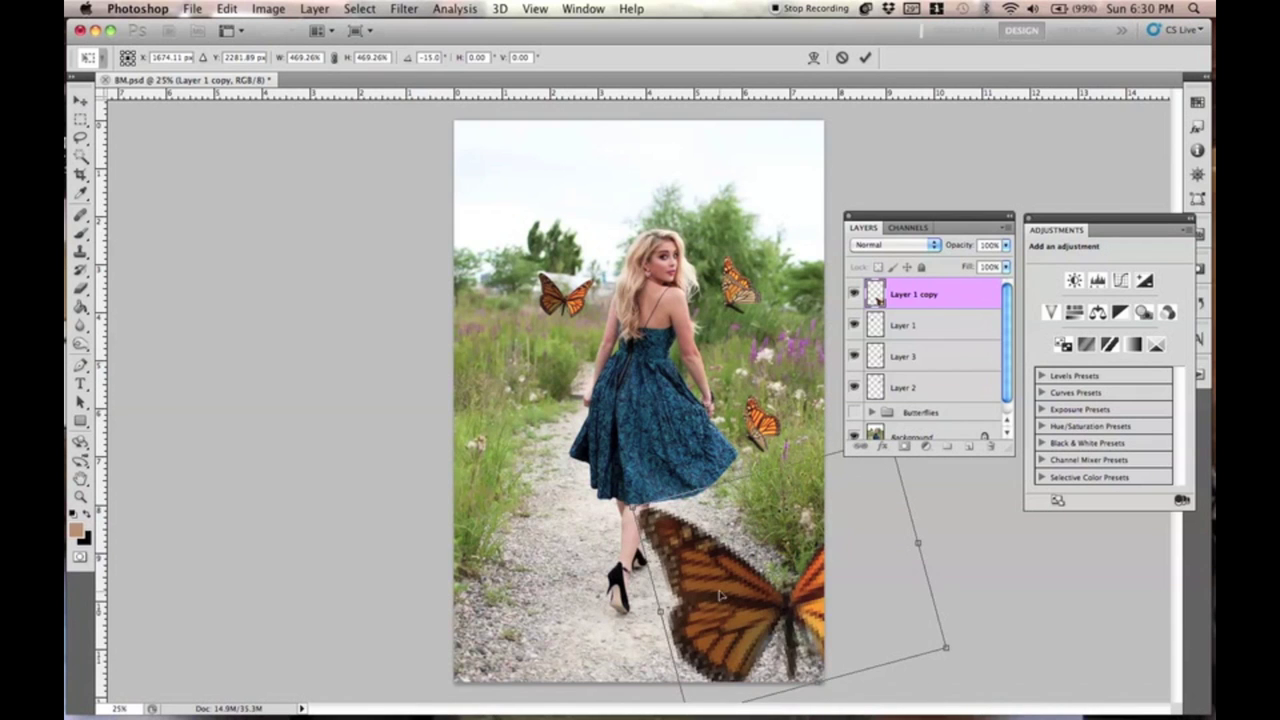
drag(719, 595, 711, 530)
drag(711, 428, 776, 352)
drag(706, 463, 821, 533)
key(Return)
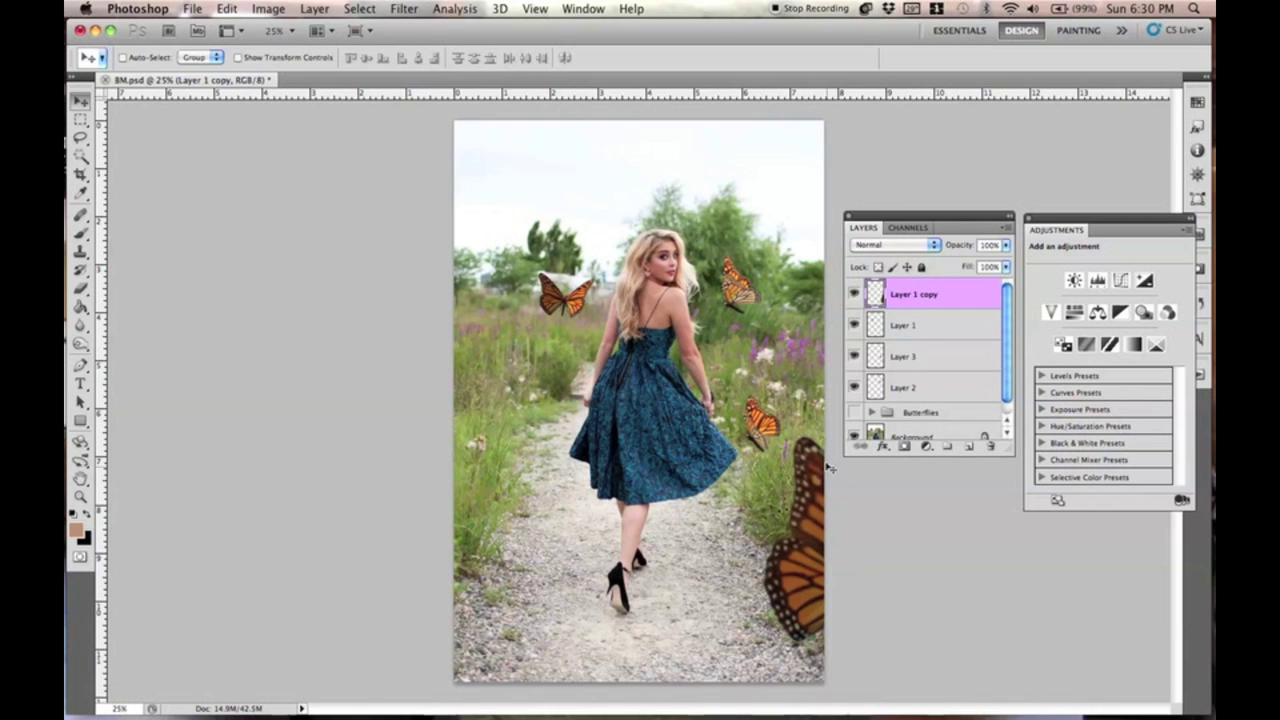
Nudge the butterfly beside the skirt upward and the butterfly beside her shoulder slightly closer to the woman.
super+click(758, 428)
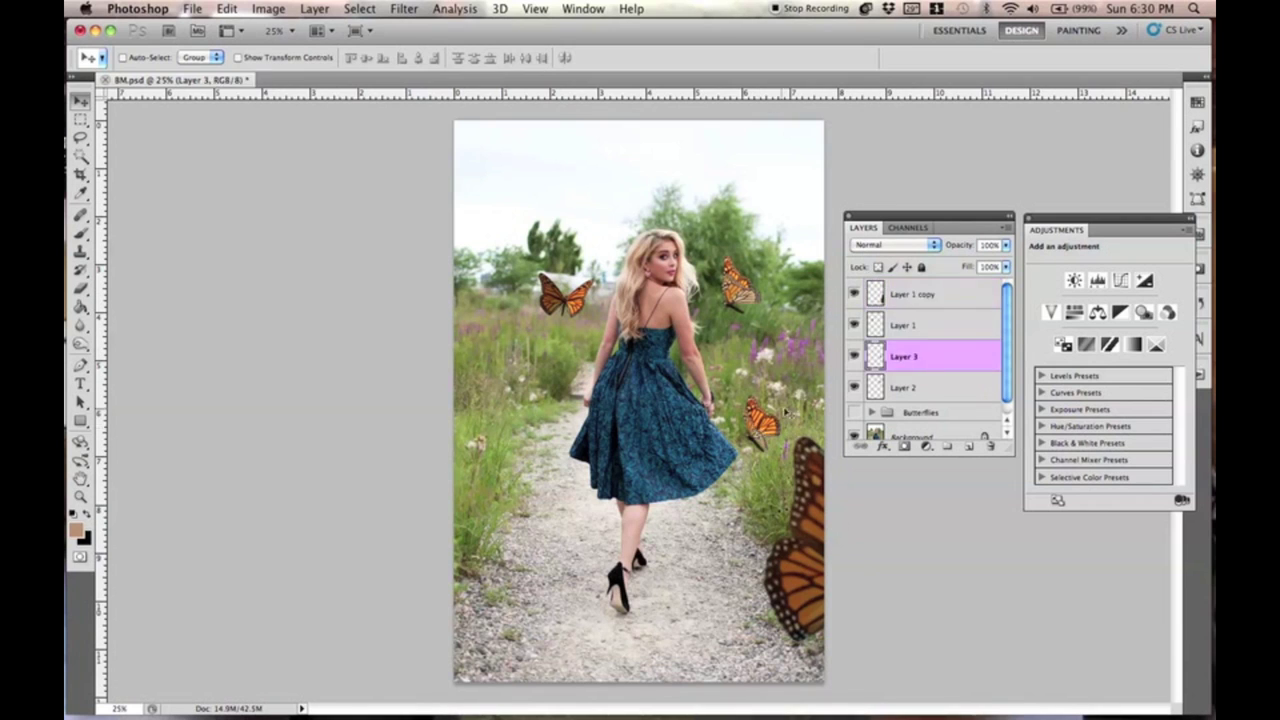
drag(785, 413, 789, 402)
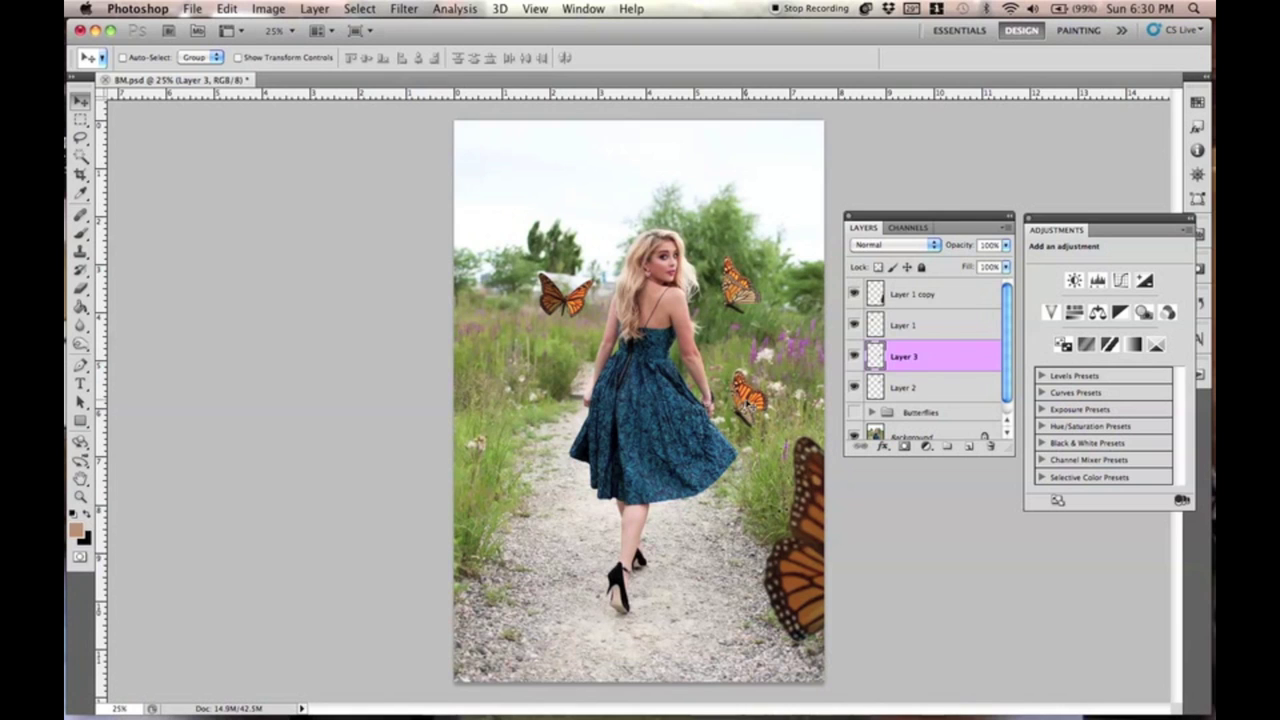
super+click(738, 291)
super+click(572, 300)
super+click(757, 288)
click(895, 325)
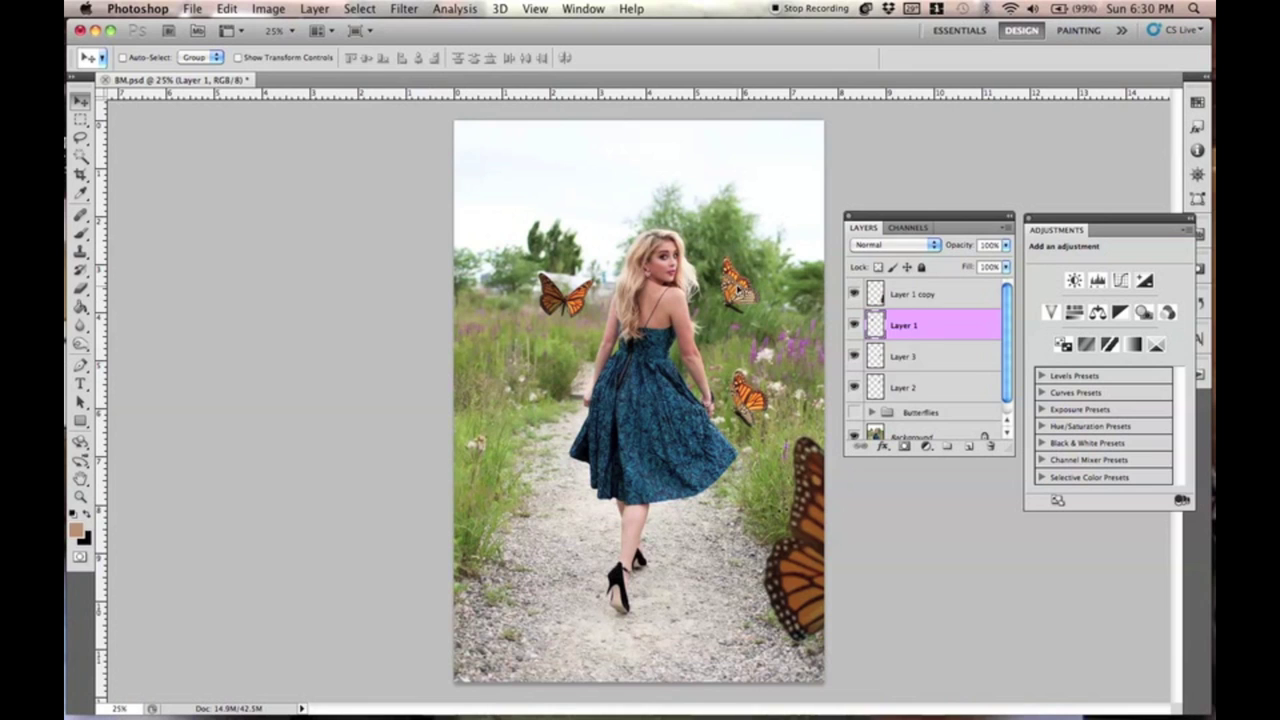
super+click(738, 291)
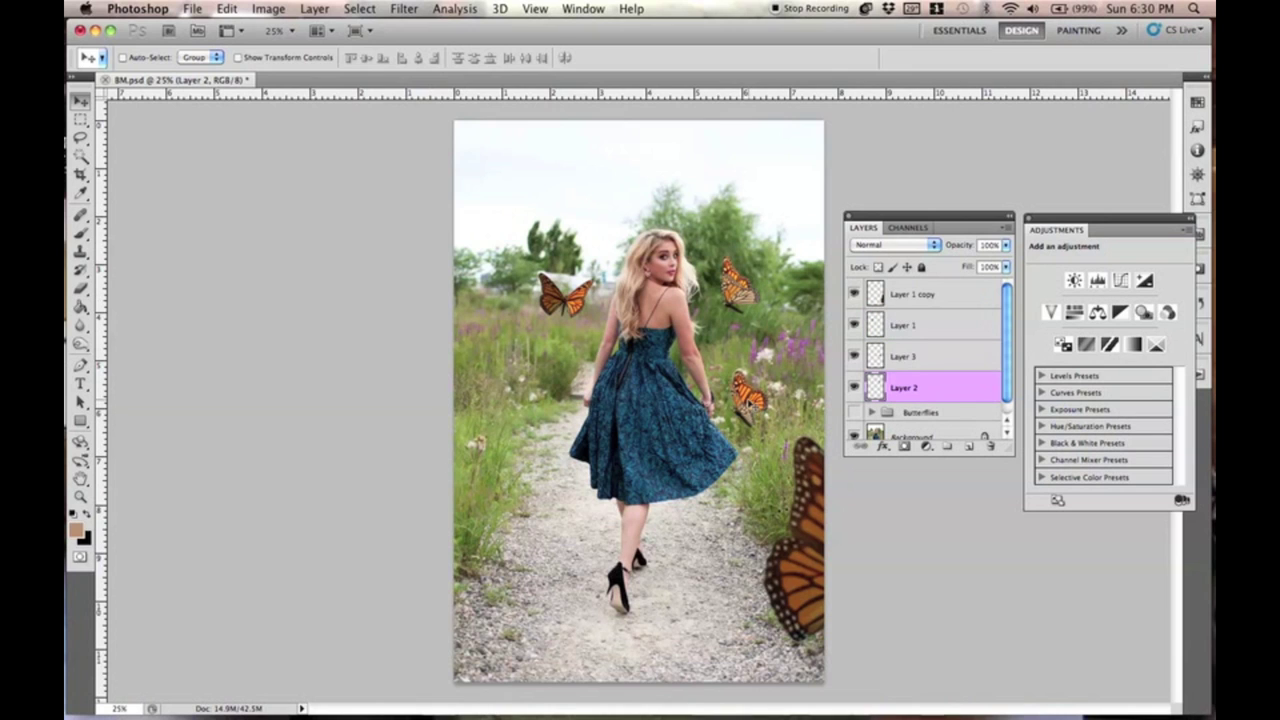
super+click(750, 401)
super+click(739, 295)
drag(735, 290, 724, 292)
Scale down the shoulder butterfly and place a tiny, horizontally flipped copy over the grass left of the woman.
key(super+t)
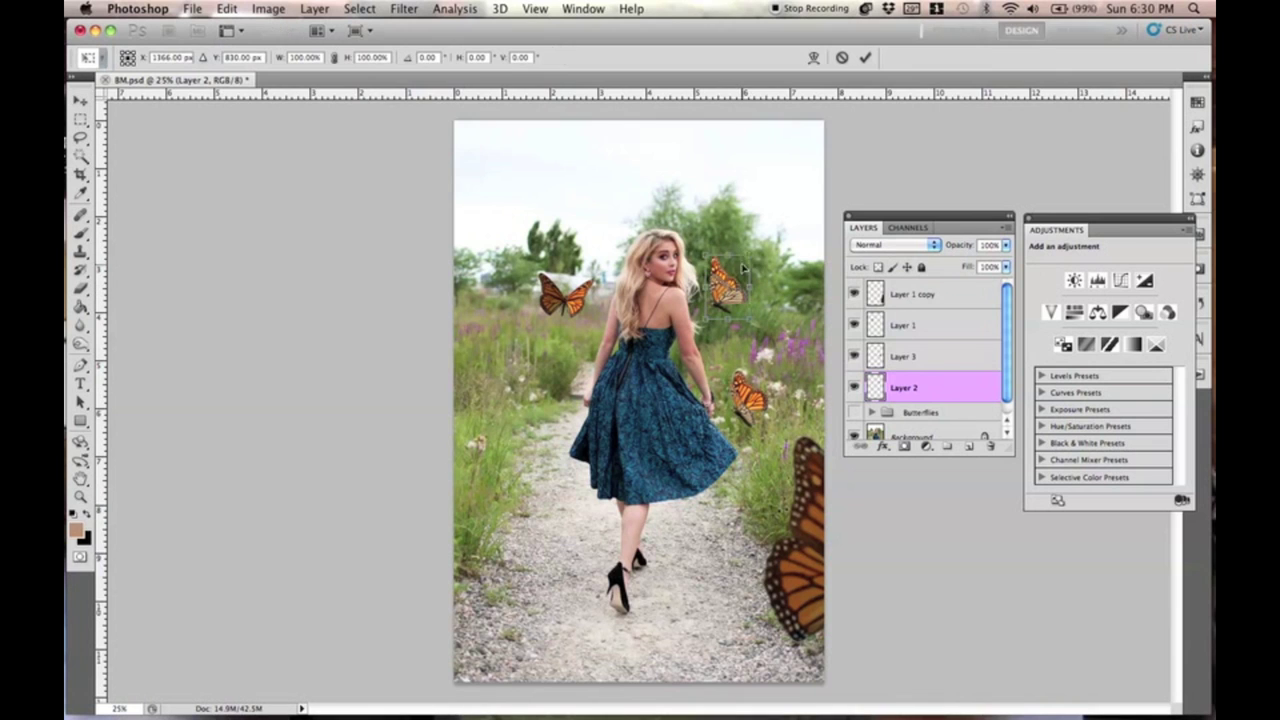
drag(753, 236, 561, 417)
key(Return)
key(super+j)
key(super+t)
drag(566, 380, 549, 403)
right_click(536, 404)
click(580, 627)
key(Return)
Duplicate the butterfly beside the skirt, then shrink and flip the copy and place it by the woman's left-hand arm.
key(super+t)
drag(749, 398, 508, 328)
key(Return)
key(super+j)
key(super+t)
right_click(566, 479)
click(606, 686)
key(Return)
key(super+t)
key(Return)
Position the marble swallowtail stock layer over the photo and cut two of its butterflies onto separate layers with the Lasso.
drag(516, 342, 714, 311)
drag(788, 330, 670, 352)
drag(1003, 329, 1003, 373)
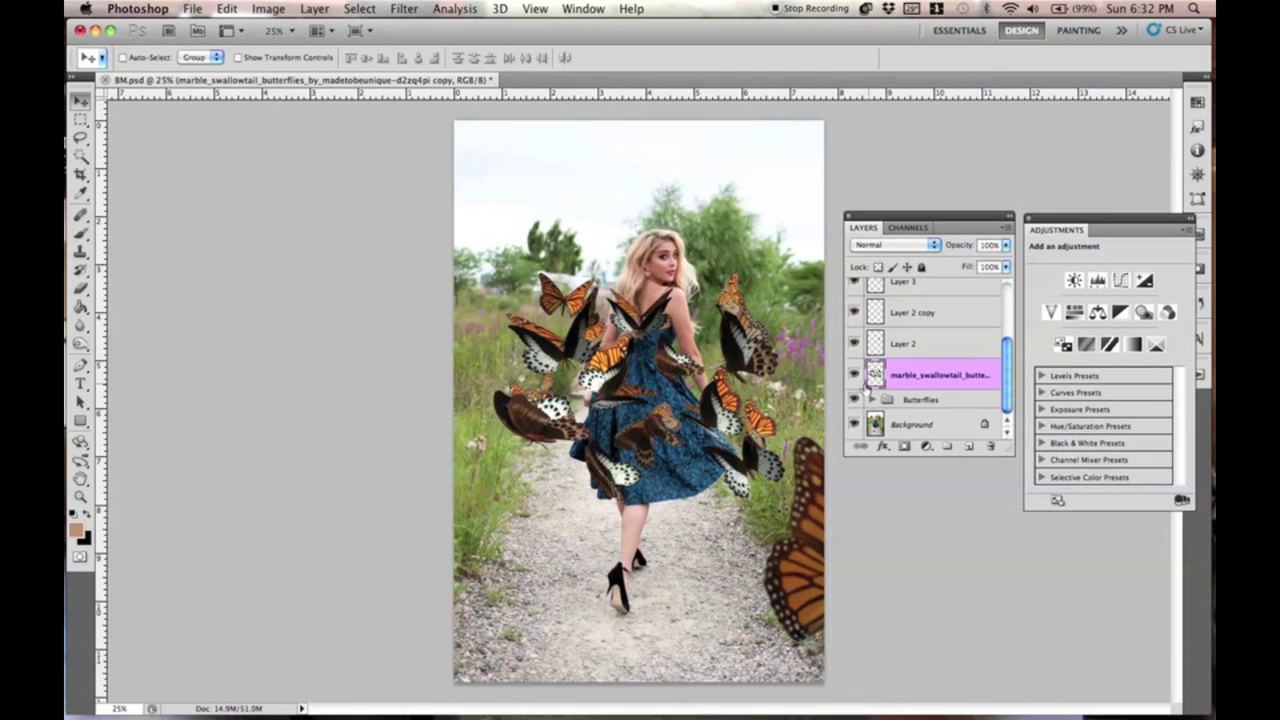
key(l)
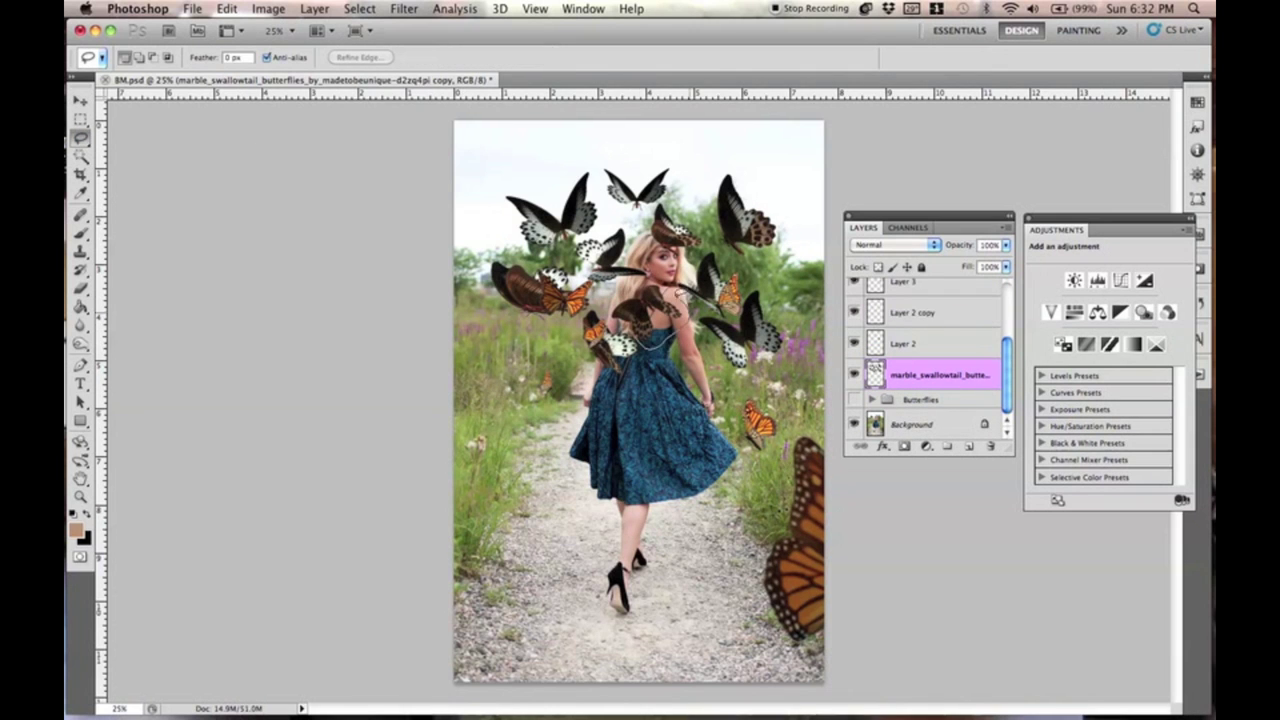
key(super+v)
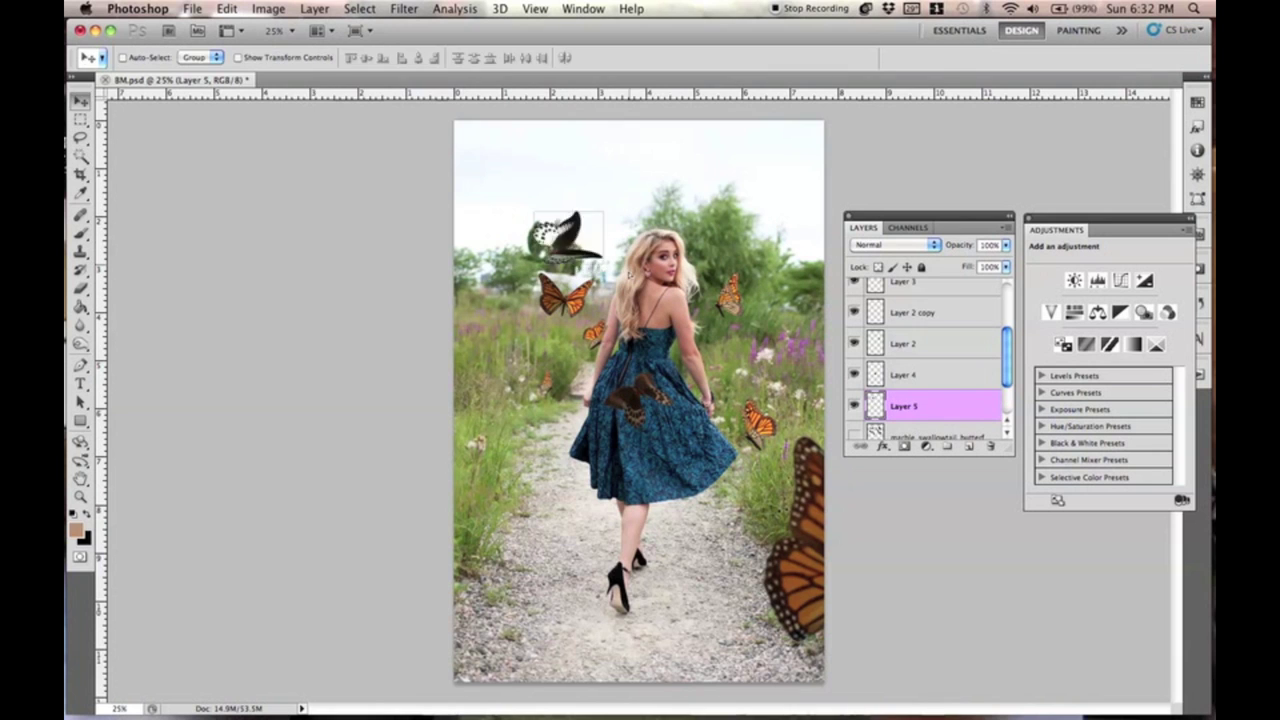
Duplicate the brown swallowtail, placing a large one right of the woman and a small one left of her skirt.
drag(557, 229, 545, 410)
click(903, 375)
key(super+j)
key(super+t)
drag(730, 262, 586, 494)
key(Return)
key(Return)
key(super+t)
key(Return)
Free-transform the black-and-white swallowtail at the skirt's right hem and add a tiny copy of it over the path.
drag(586, 505, 745, 508)
click(903, 433)
key(super+t)
key(Return)
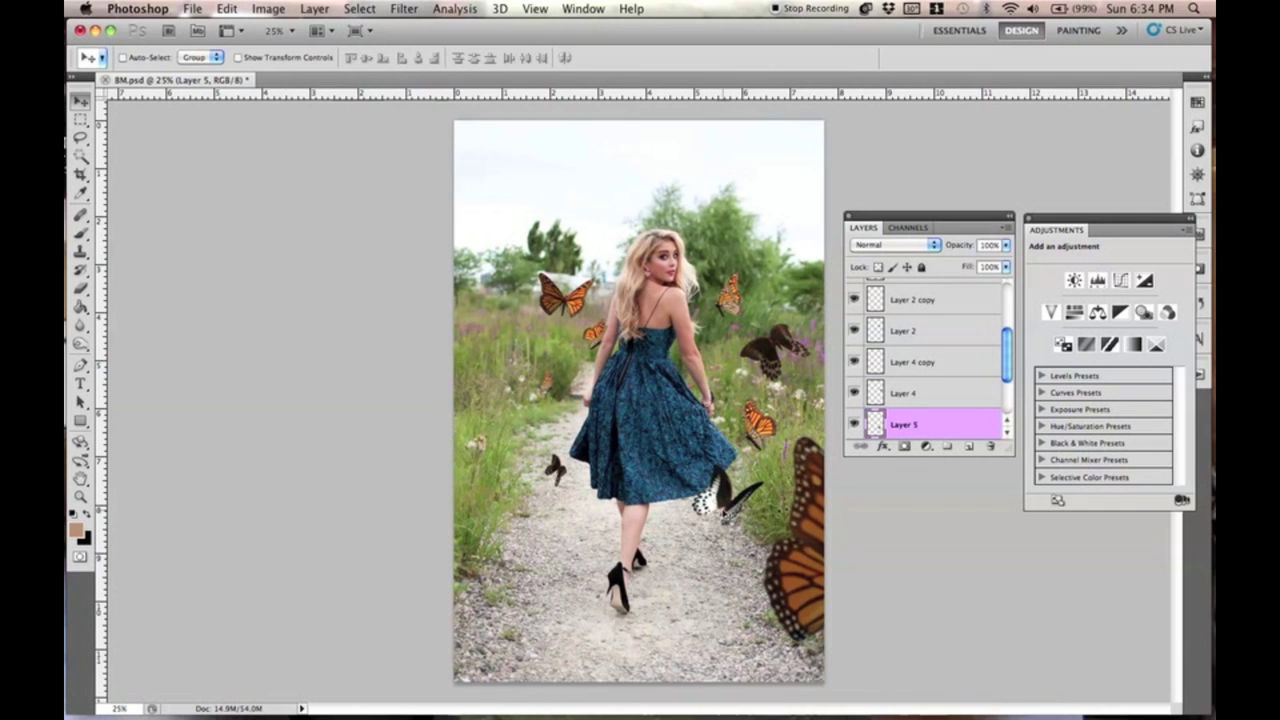
key(super+alt+t)
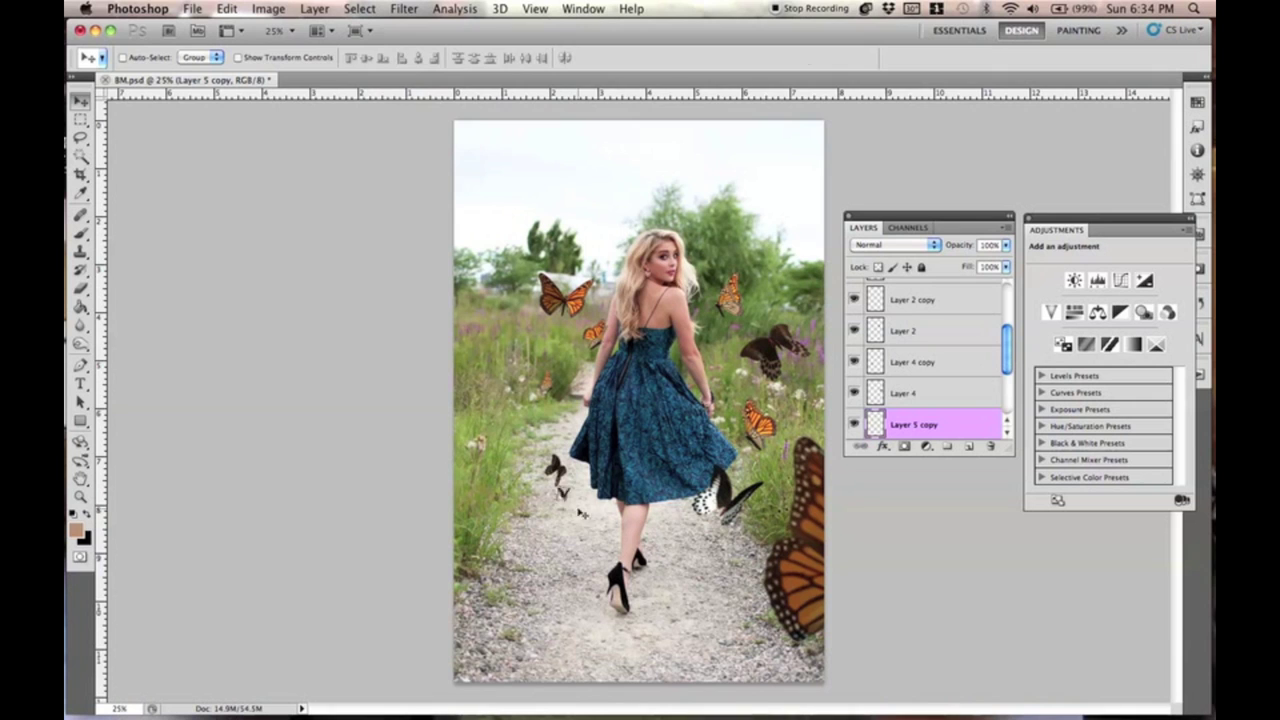
key(Return)
Hide Layer 4 copy, Layer 4 and Layer 5 copy, keeping only the swallowtail at the hem visible.
click(914, 430)
click(914, 360)
click(914, 329)
scroll(914, 360, down, 1)
click(914, 387)
drag(854, 356, 854, 294)
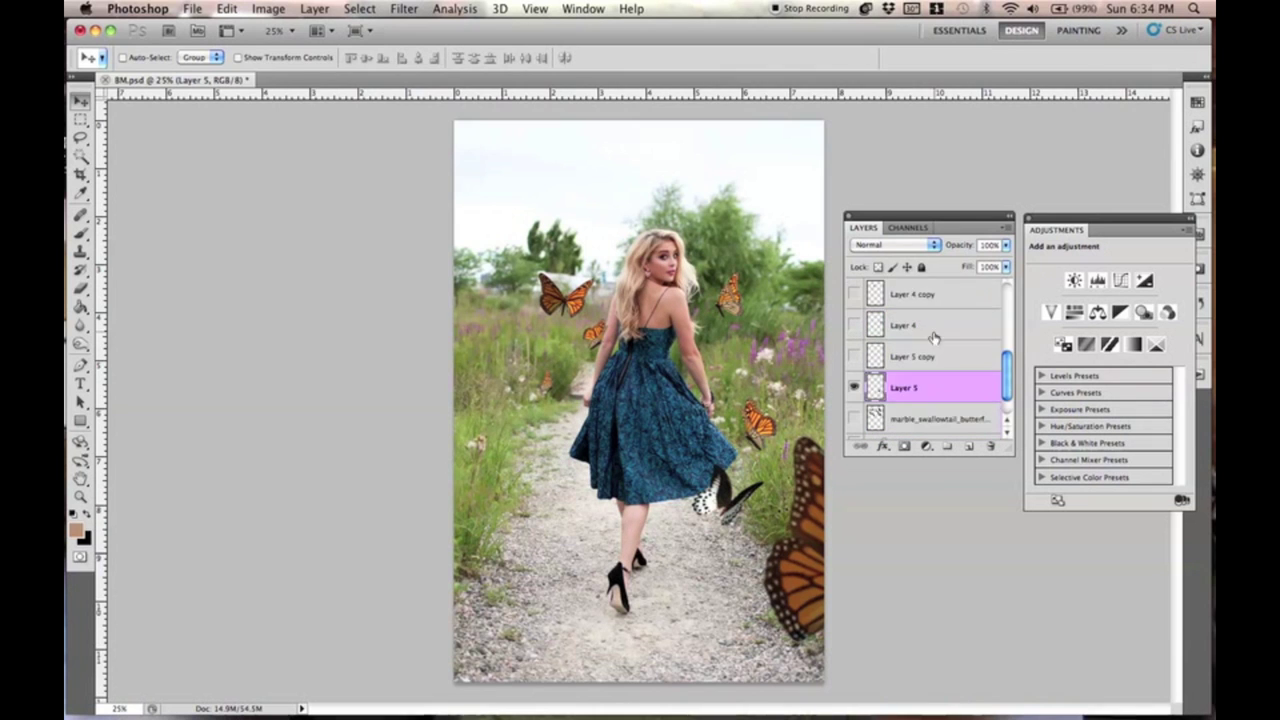
Place another copy of the shoulder monarch left of the skirt's hem, flipped horizontally.
scroll(878, 323, up, 5)
click(914, 387)
key(super+t)
drag(729, 295, 540, 480)
right_click(534, 443)
click(585, 659)
key(Return)
Duplicate the large foreground monarch and place the copy across the photo's lower-left corner, partly outside the frame.
scroll(991, 360, up, 3)
click(944, 294)
drag(800, 540, 692, 483)
drag(585, 471, 575, 483)
Group all butterfly layers from Layer 1 copy 2 down to the marble swallowtail layer and name the group Cut Outs.
drag(1007, 296, 1006, 390)
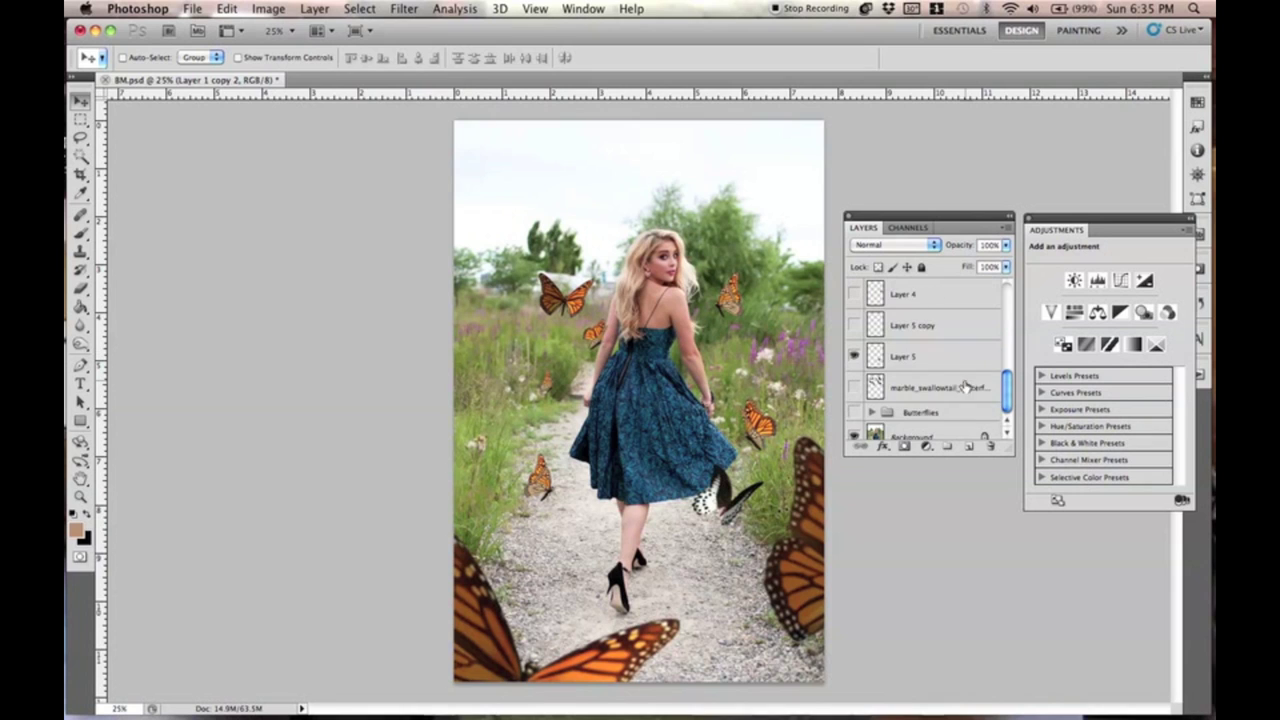
shift+click(966, 392)
key(super+g)
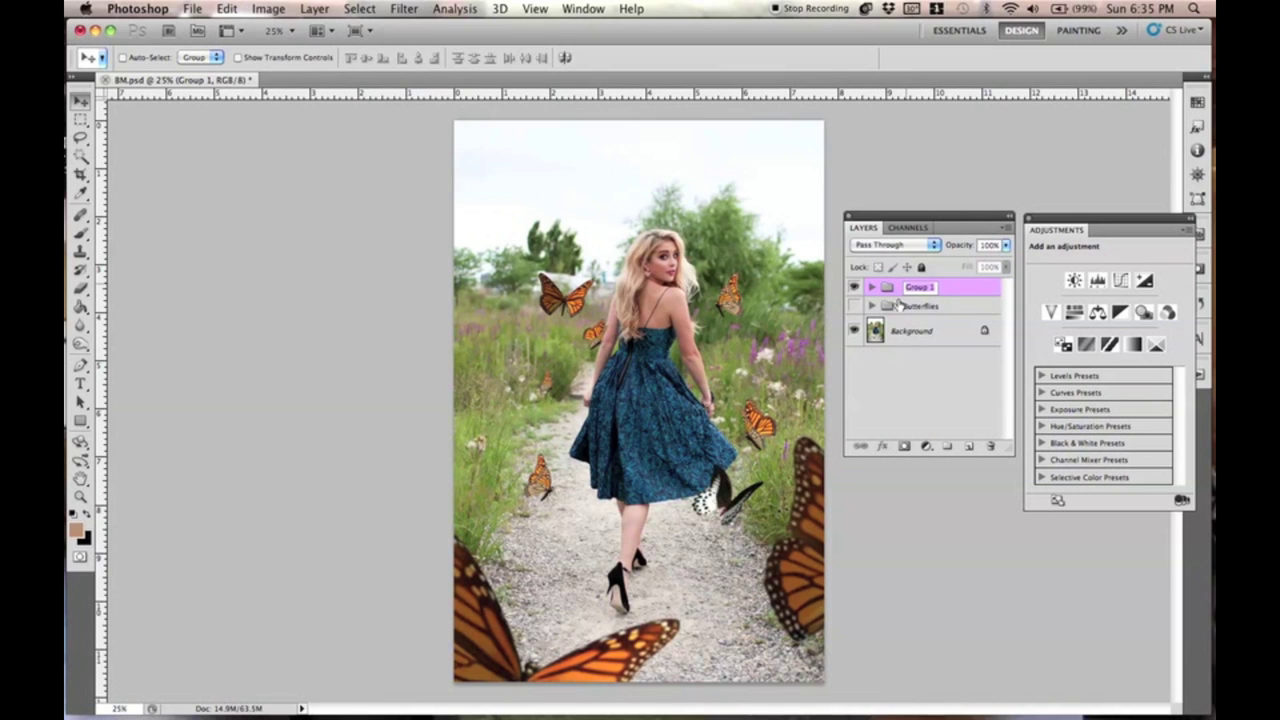
text(Buut Outs)
key(Return)
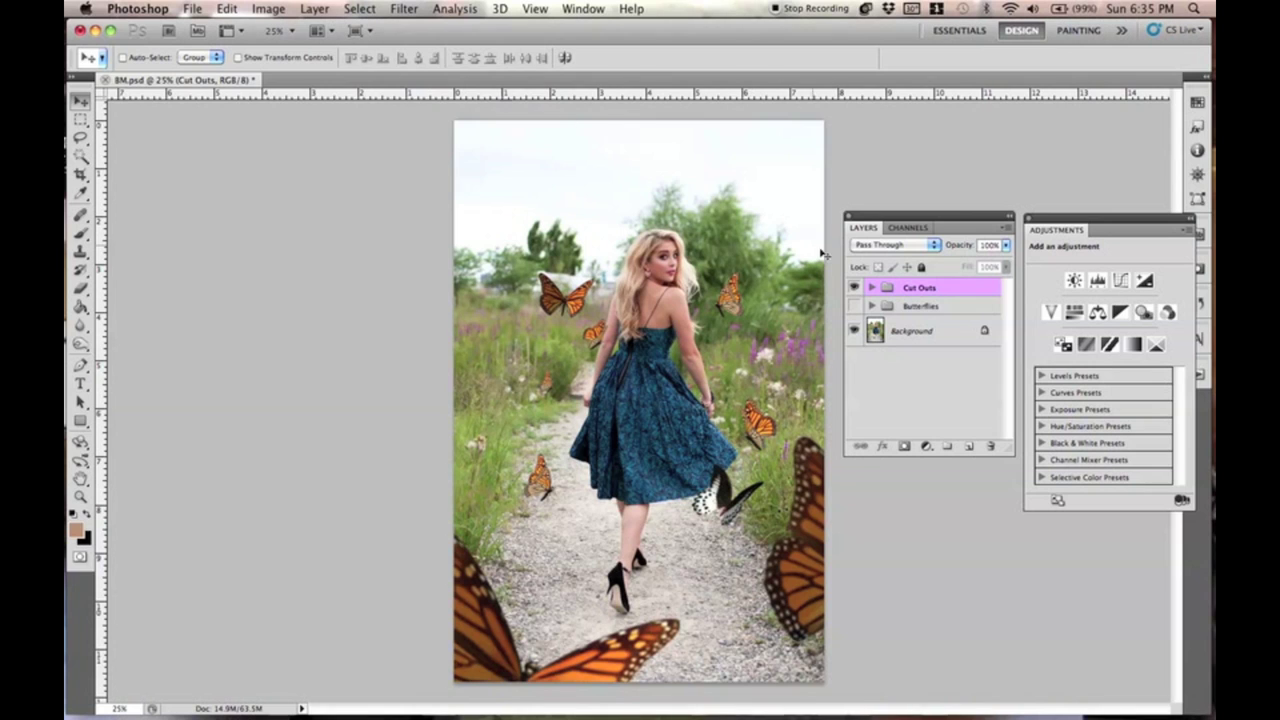
Choose the Brush tool and add a new layer named Burn above Layer 1 copy 2 inside the Cut Outs group.
click(872, 288)
click(890, 312)
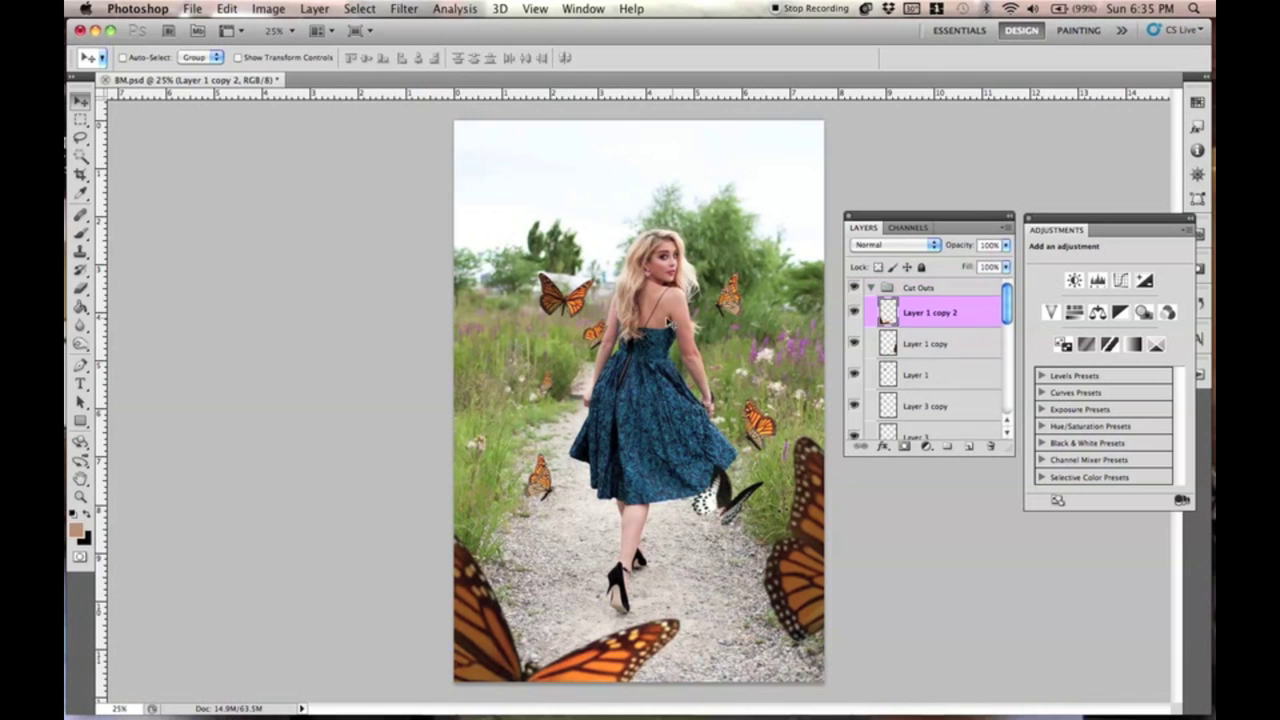
click(87, 234)
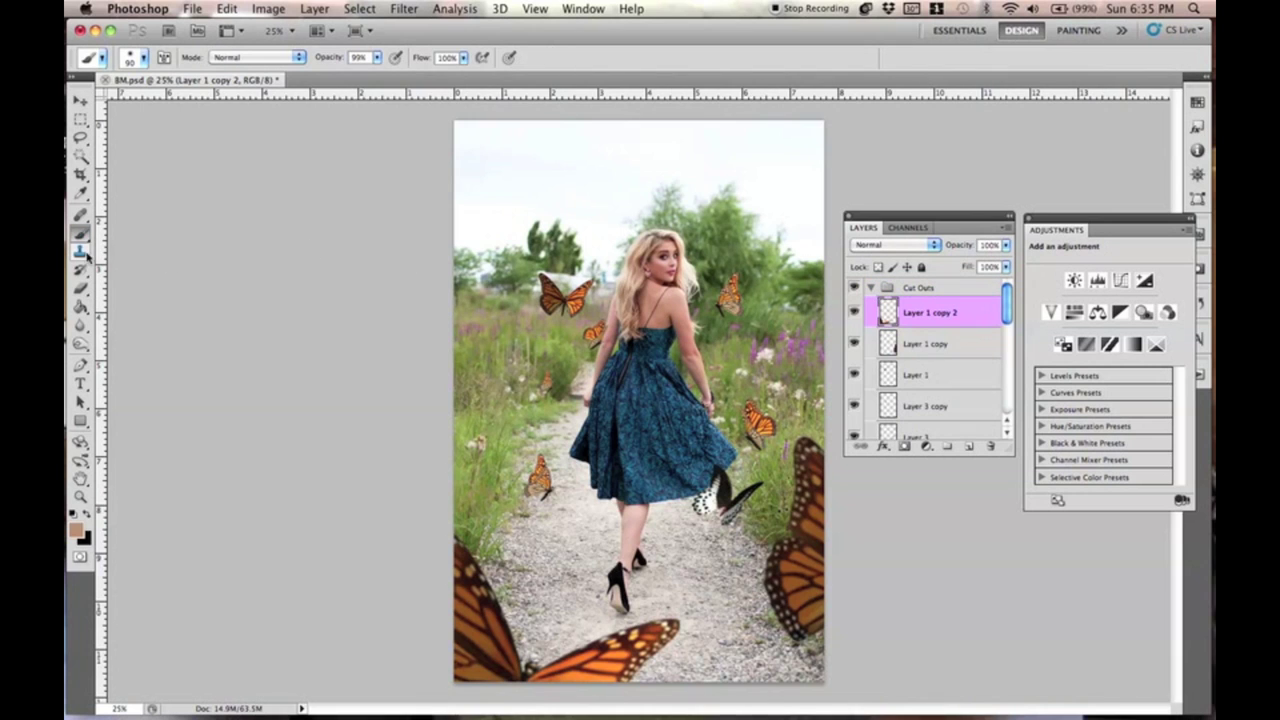
drag(86, 234, 114, 232)
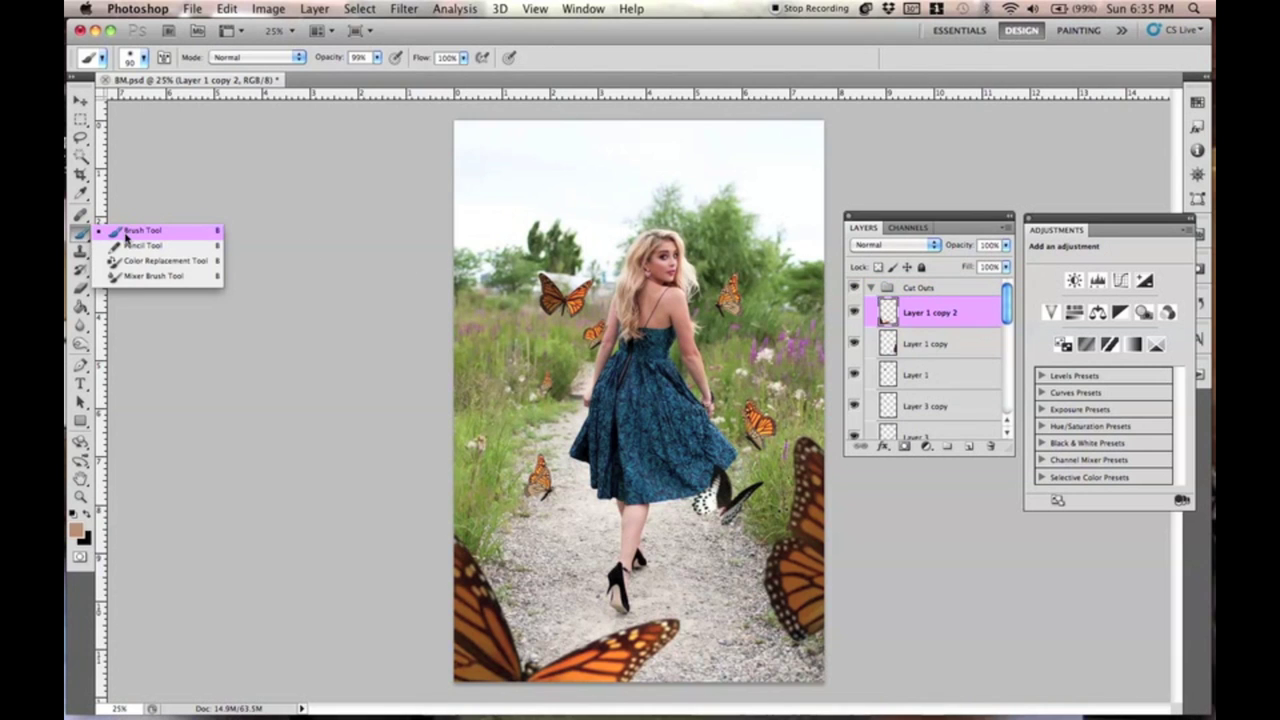
key(super+shift+n)
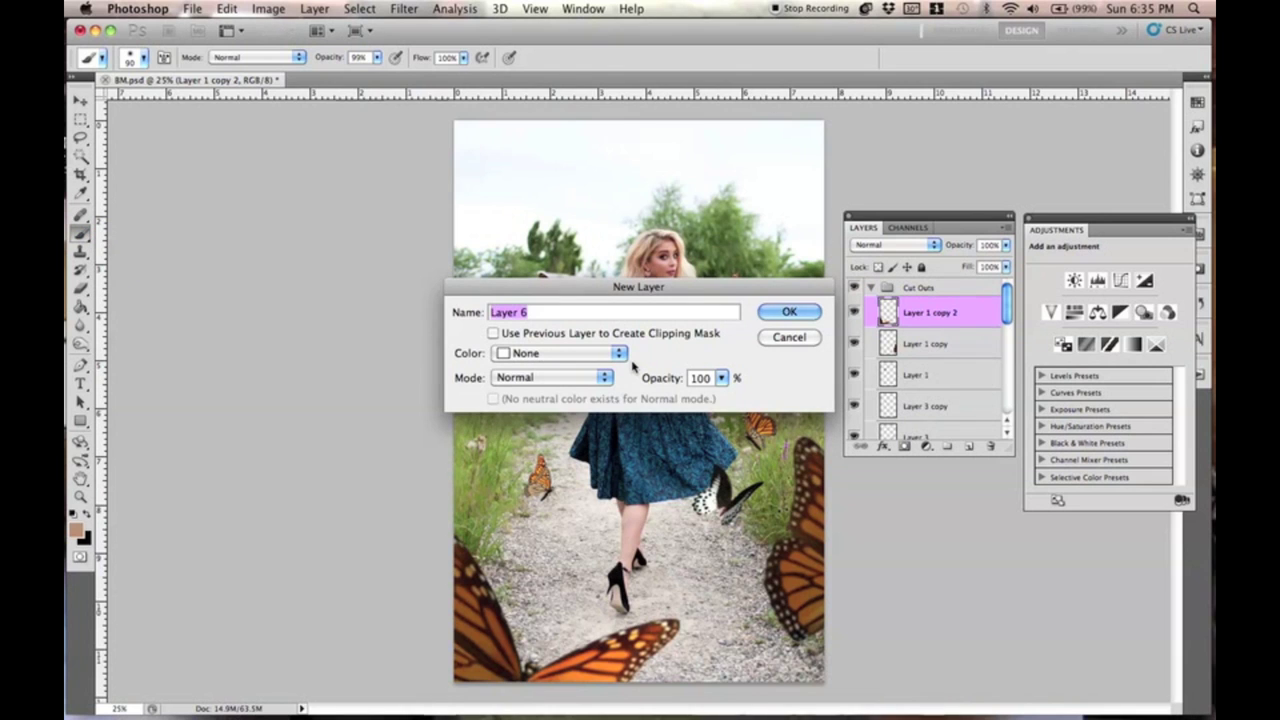
text(Burn)
key(Return)
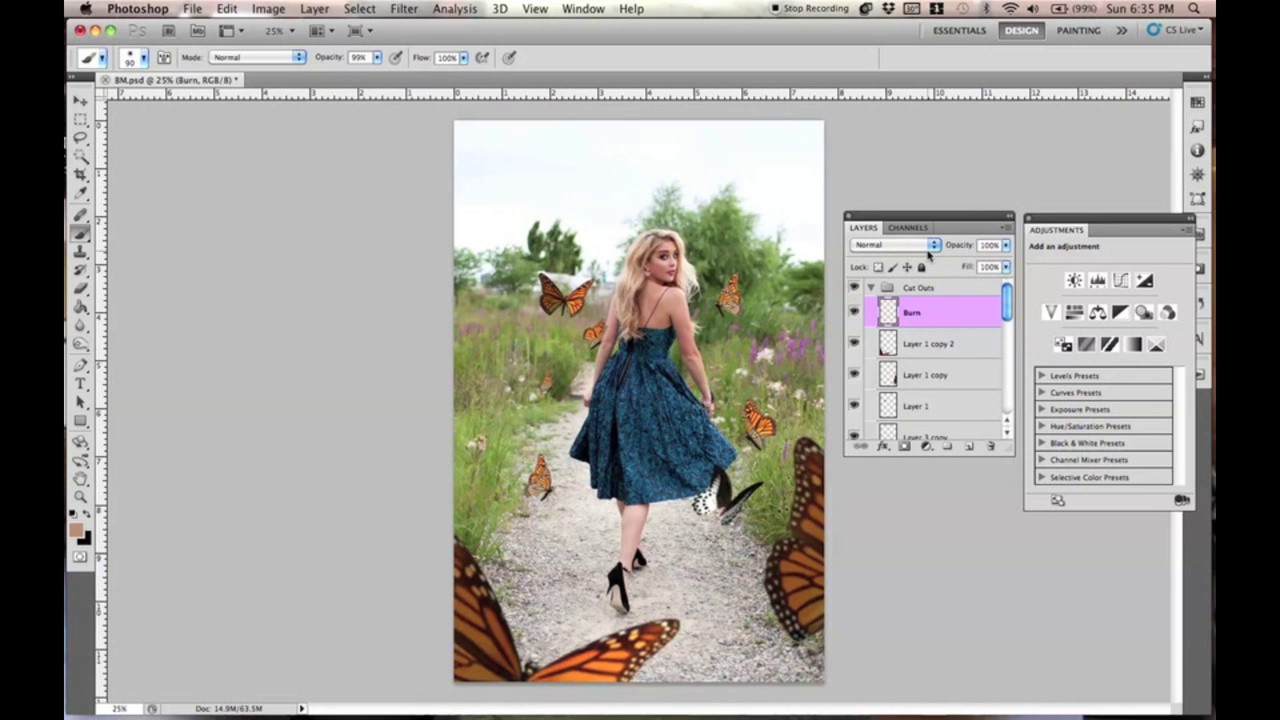
Set the Burn layer to Soft Light and darken the butterfly left of the woman's hair with a small black brush.
click(929, 247)
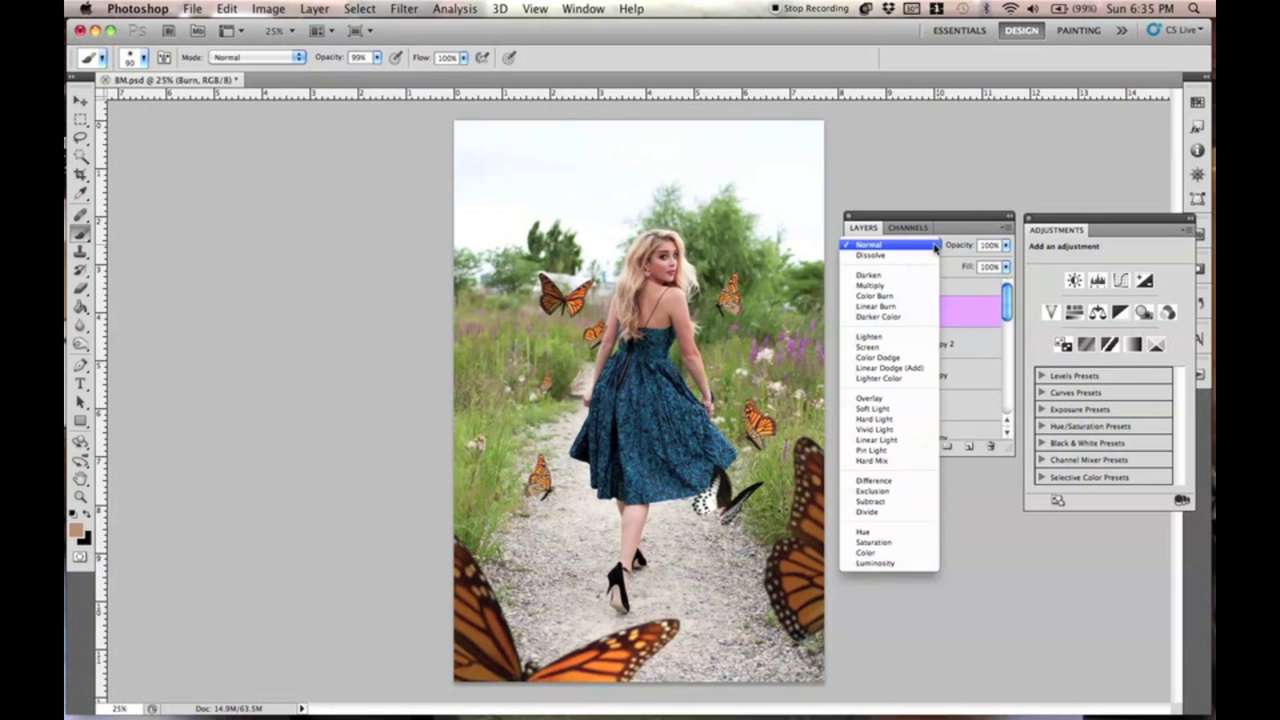
click(889, 408)
key(x)
key(bracketright)
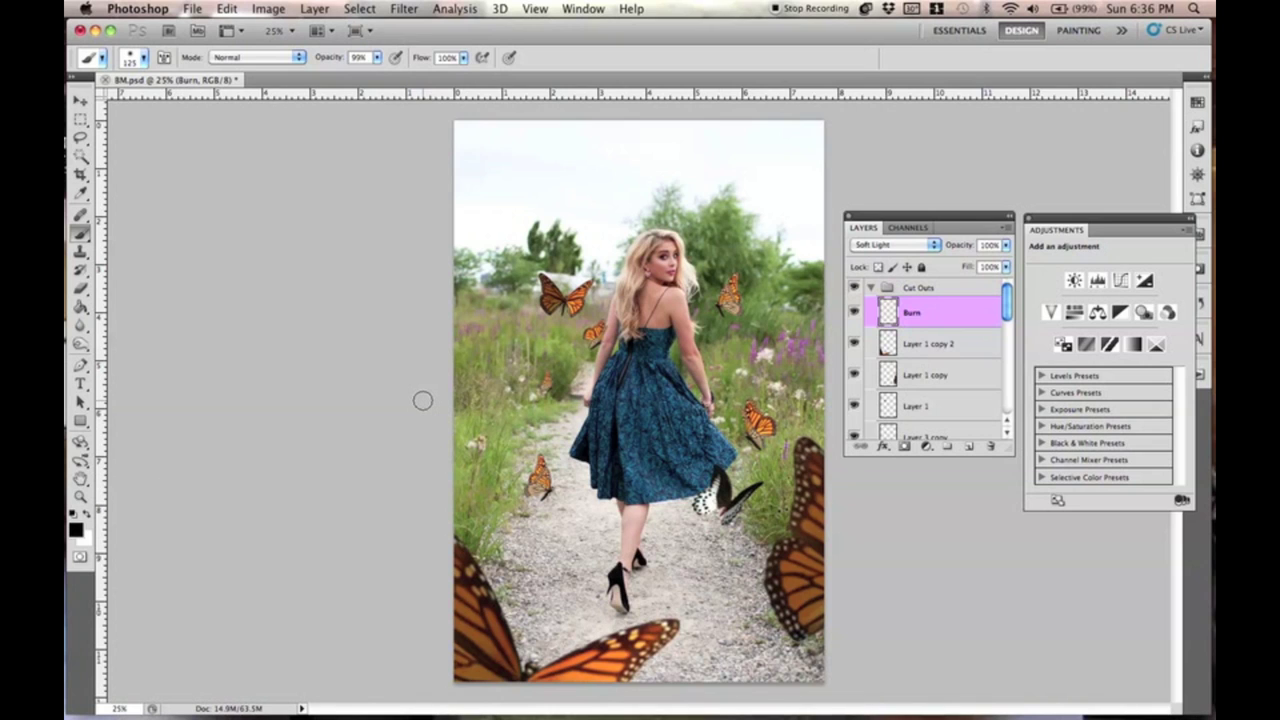
key(bracketleft)
key(bracketleft)
click(554, 319)
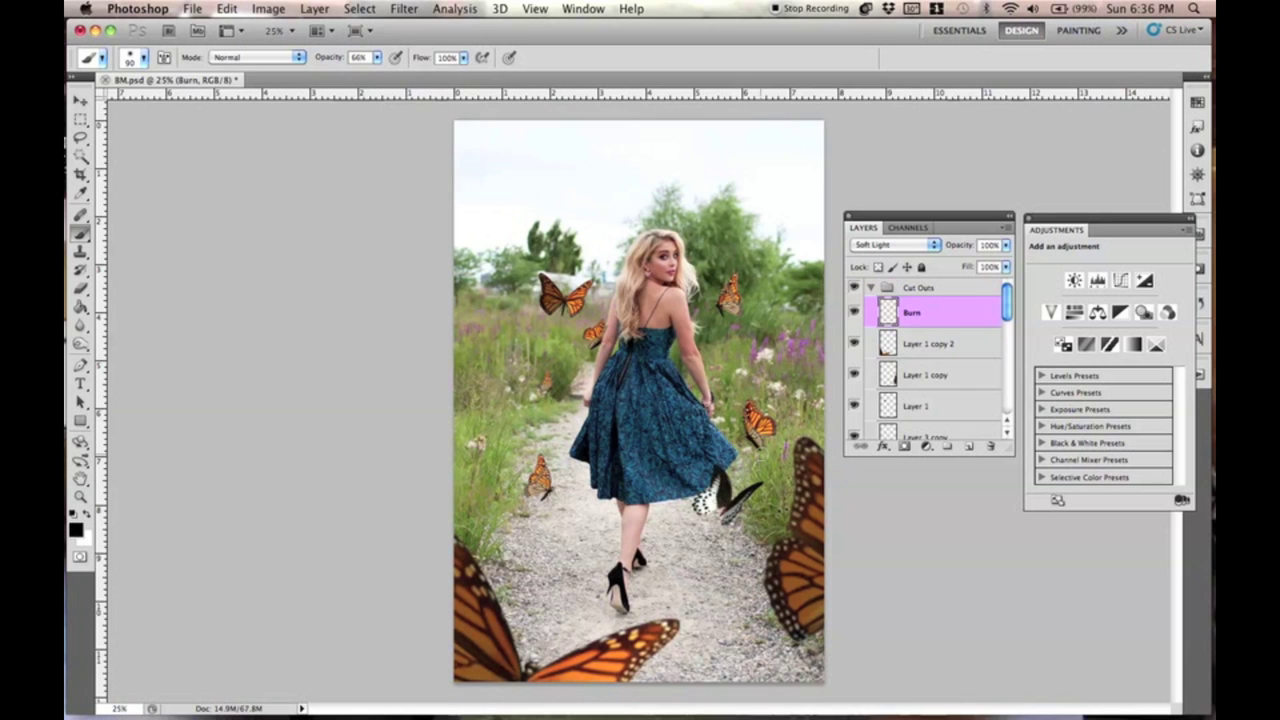
Darken the monarch left of the skirt on the Burn layer with a 90 px brush at 66% opacity, adjusting the brush size.
click(143, 57)
drag(556, 458, 530, 490)
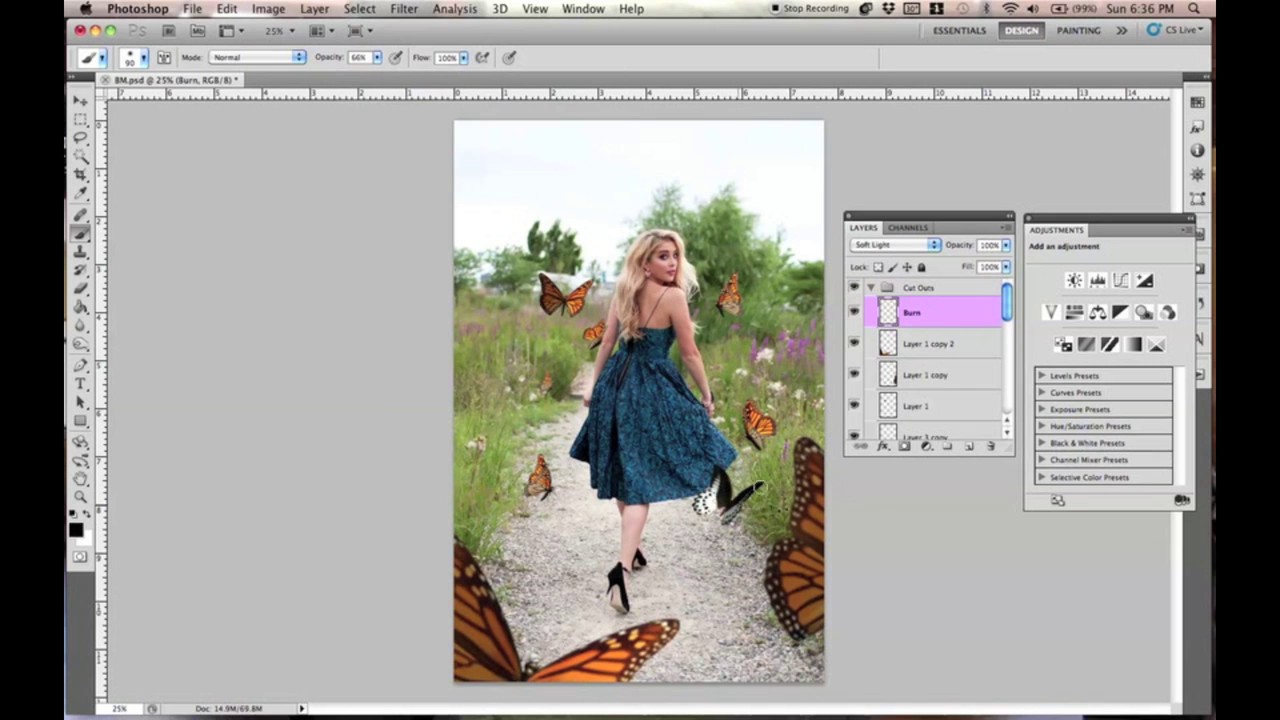
key(x)
key(bracketright)
key(x)
key(bracketleft)
key(bracketleft)
key(bracketleft)
Zoom to 33.3% and toggle layer visibility in the Cut Outs group to identify and select the swallowtail's Layer 5.
key(super+equal)
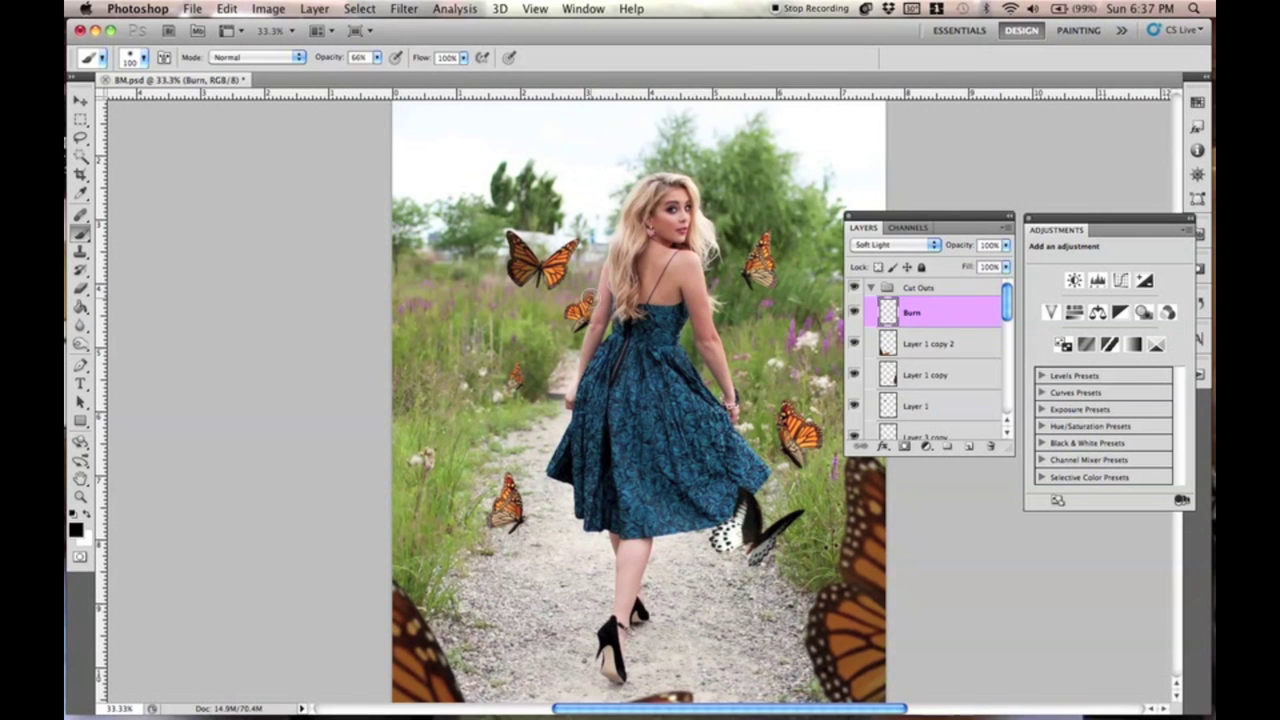
scroll(589, 304, right, 2)
scroll(589, 304, down, 1)
key(v)
click(919, 287)
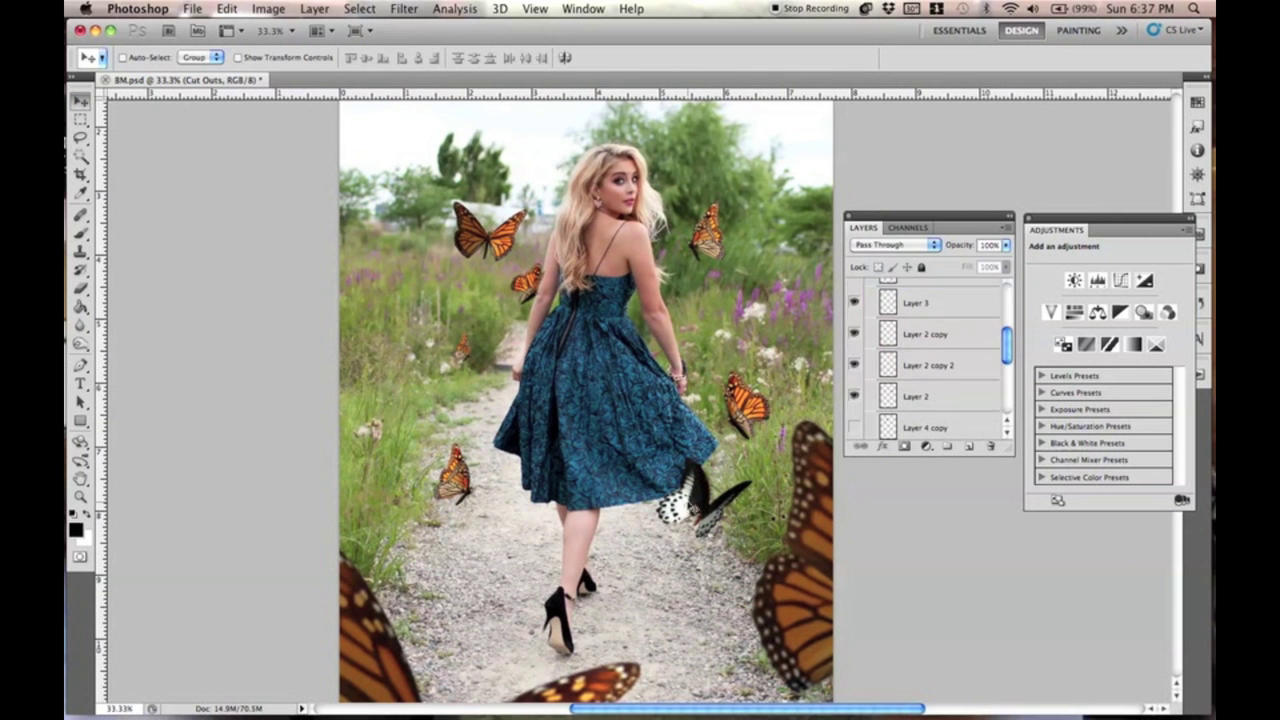
click(925, 406)
scroll(925, 400, down, 3)
double_click(854, 415)
scroll(856, 420, down, 2)
double_click(854, 424)
click(918, 424)
Choose the Blur tool, trying 38% and then 71% strength, and select the small butterfly on Layer 3 copy.
key(r)
right_click(80, 326)
click(147, 327)
key(3)
key(8)
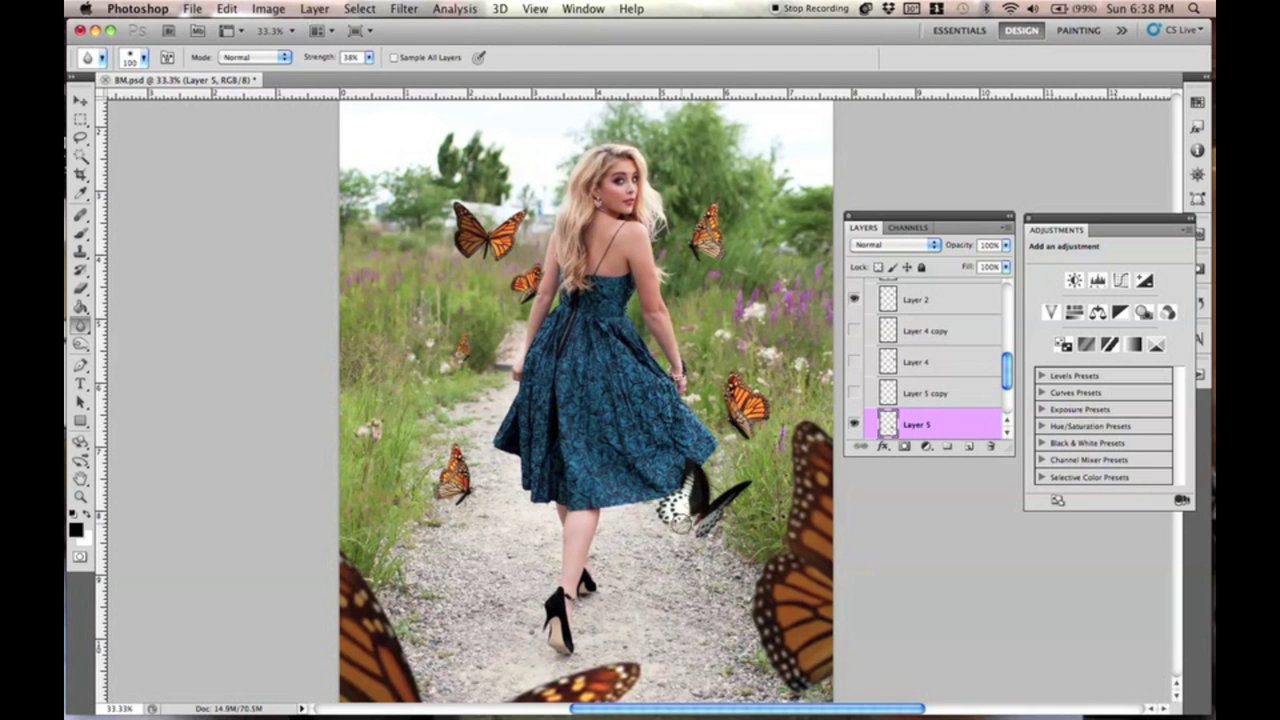
key(7)
key(1)
click(916, 299)
scroll(1005, 387, down, 1)
drag(1005, 386, 1006, 323)
click(926, 344)
Toggle layer visibility to identify the large lower-left butterfly, then select Layer 1 copy 2 and the Move tool.
click(854, 286)
click(854, 286)
scroll(856, 300, up, 2)
click(854, 306)
click(854, 306)
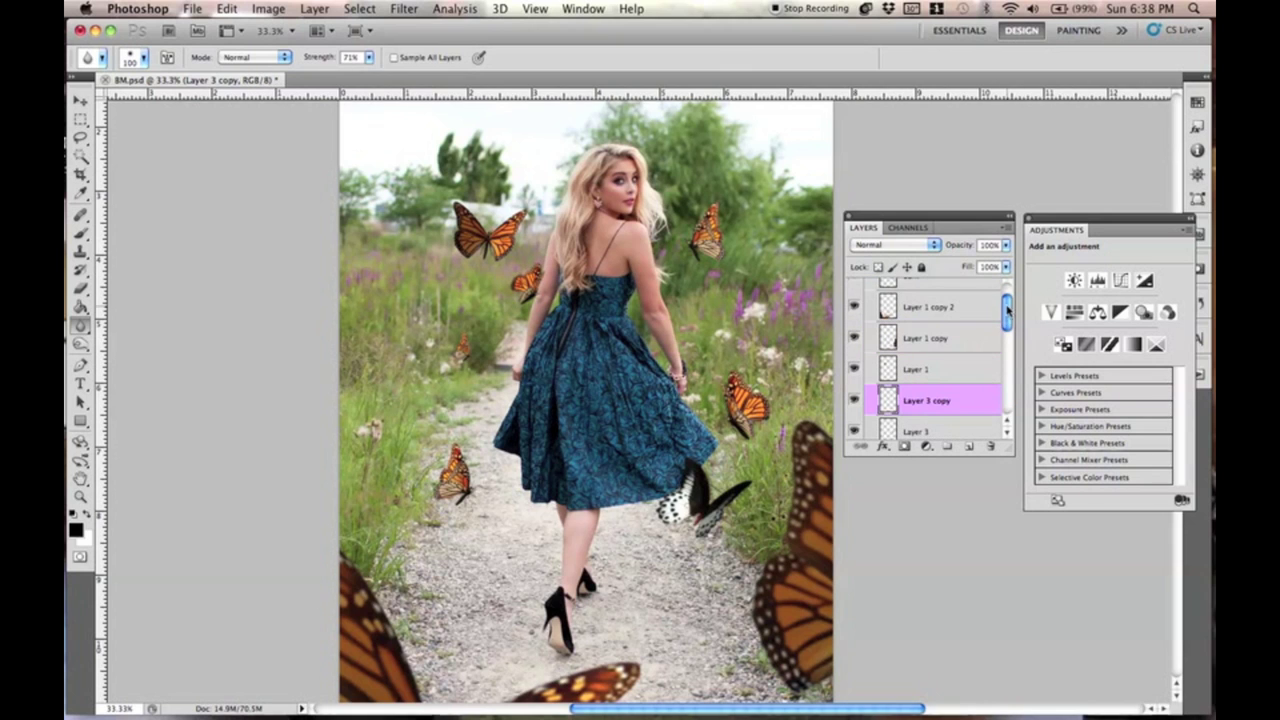
scroll(1007, 306, up, 1)
click(884, 344)
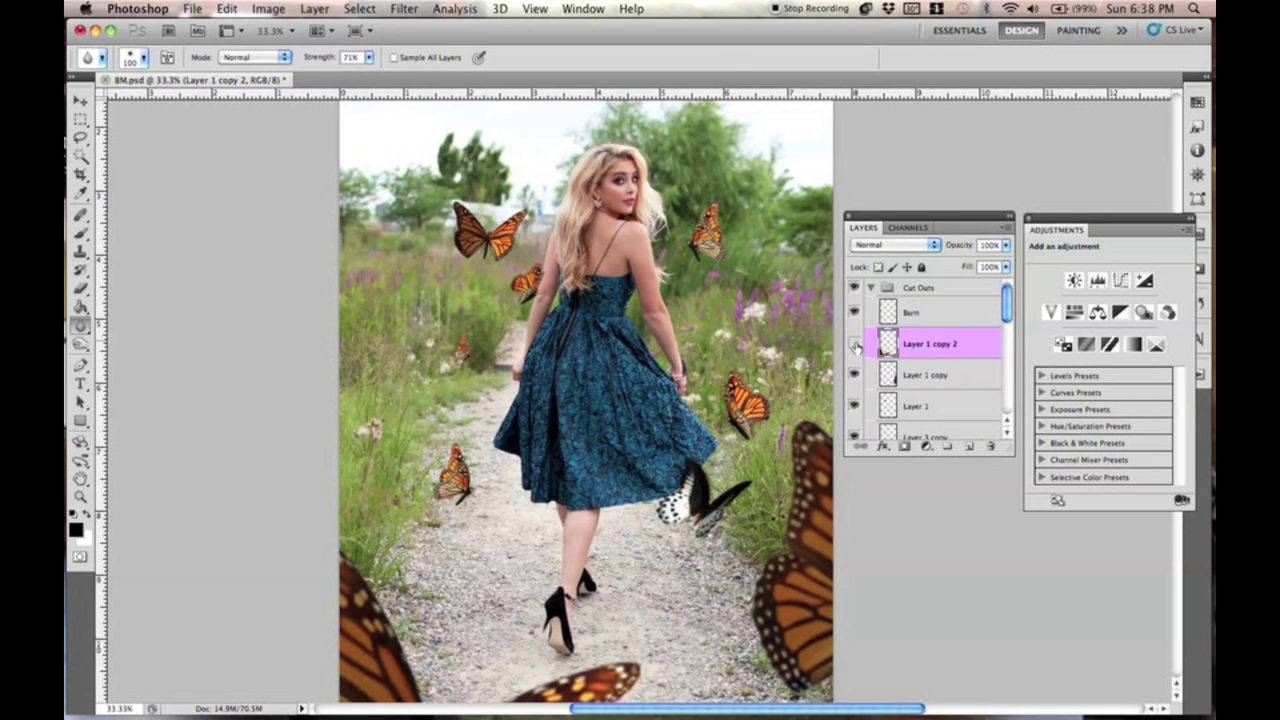
key(super+minus)
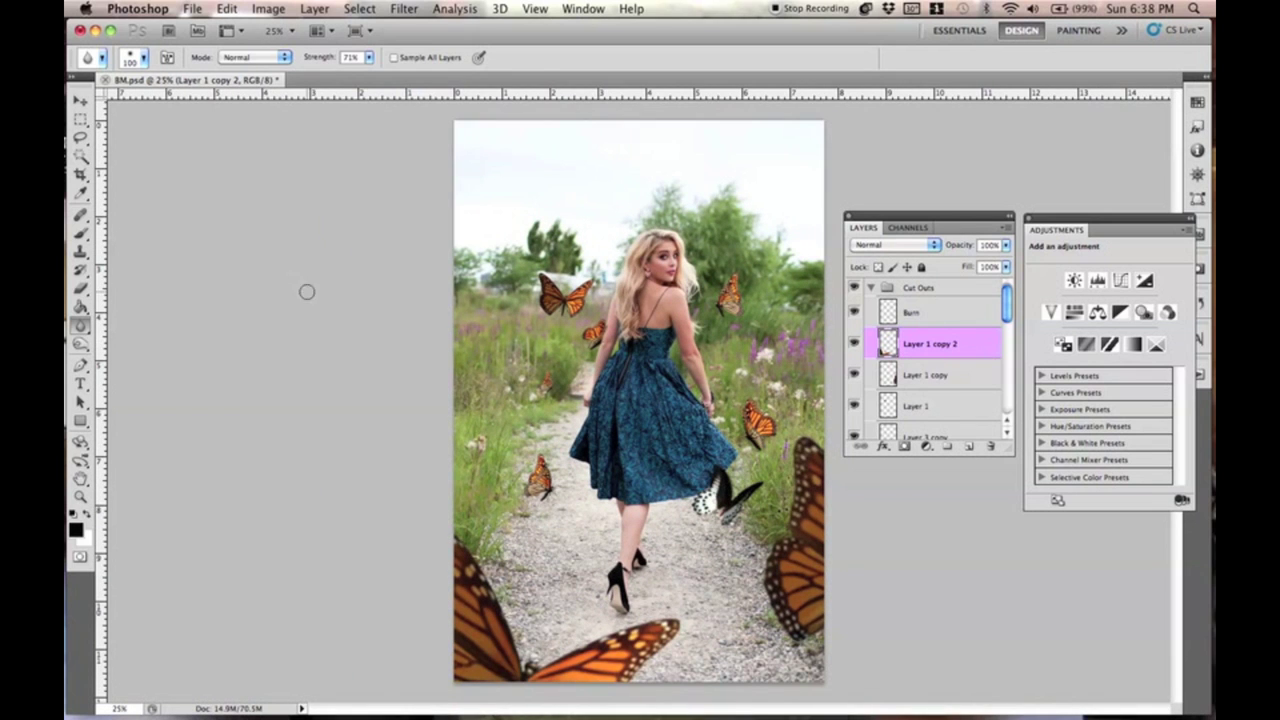
click(80, 102)
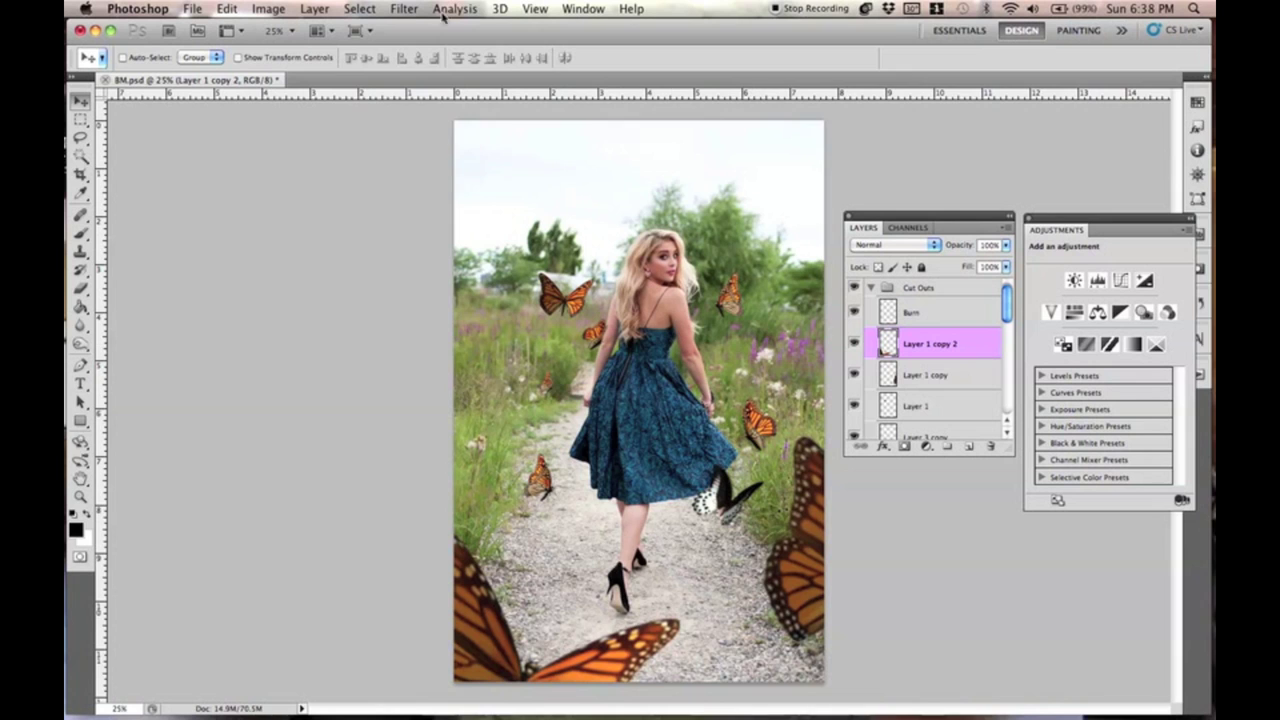
Apply a Gaussian Blur with a radius of 8.6 pixels to the large lower-left butterfly on Layer 1 copy 2.
click(406, 10)
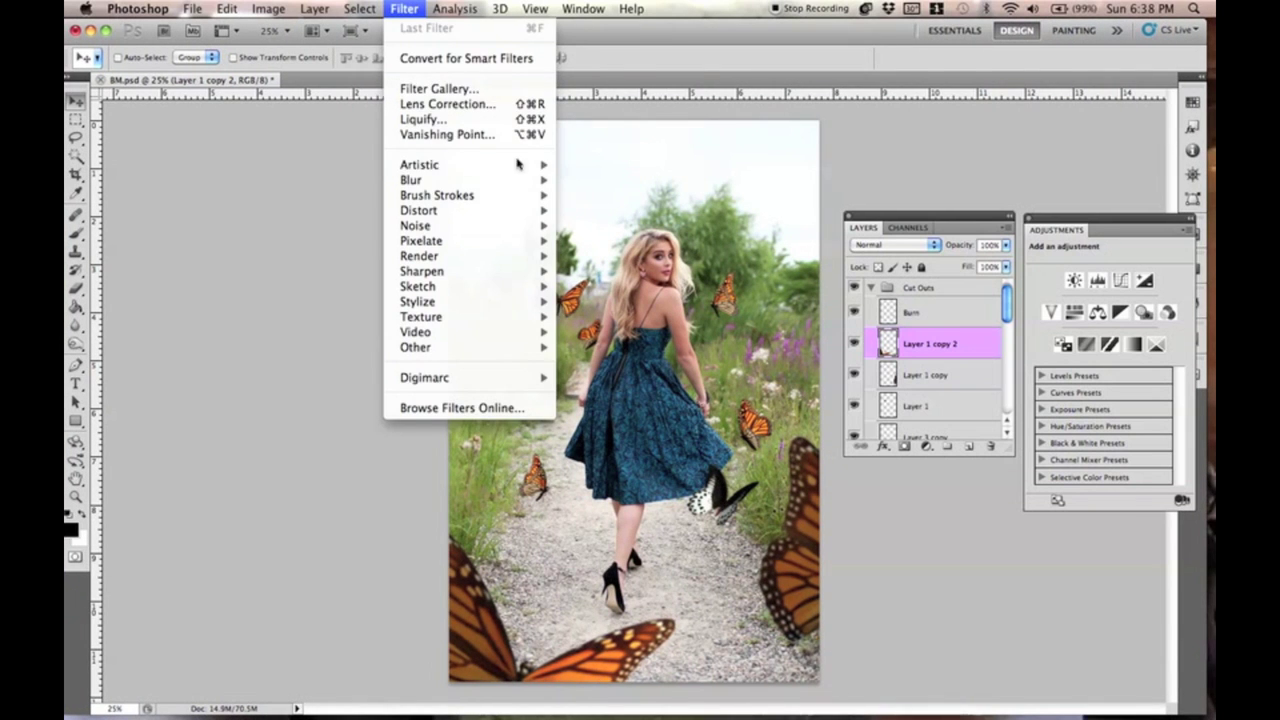
mouse_move(519, 181)
click(610, 240)
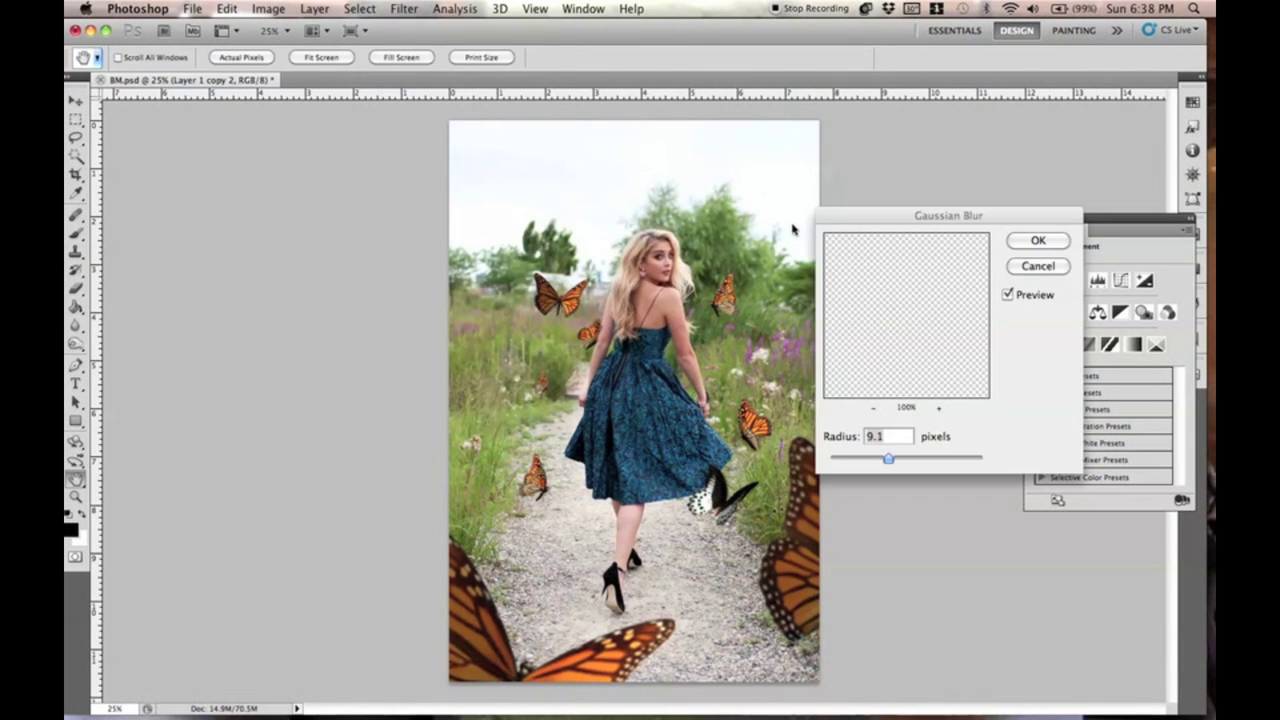
mouse_move(912, 461)
mouse_down()
mouse_move(953, 466)
mouse_move(875, 466)
mouse_move(910, 466)
mouse_move(888, 465)
mouse_up()
click(1007, 295)
click(1007, 295)
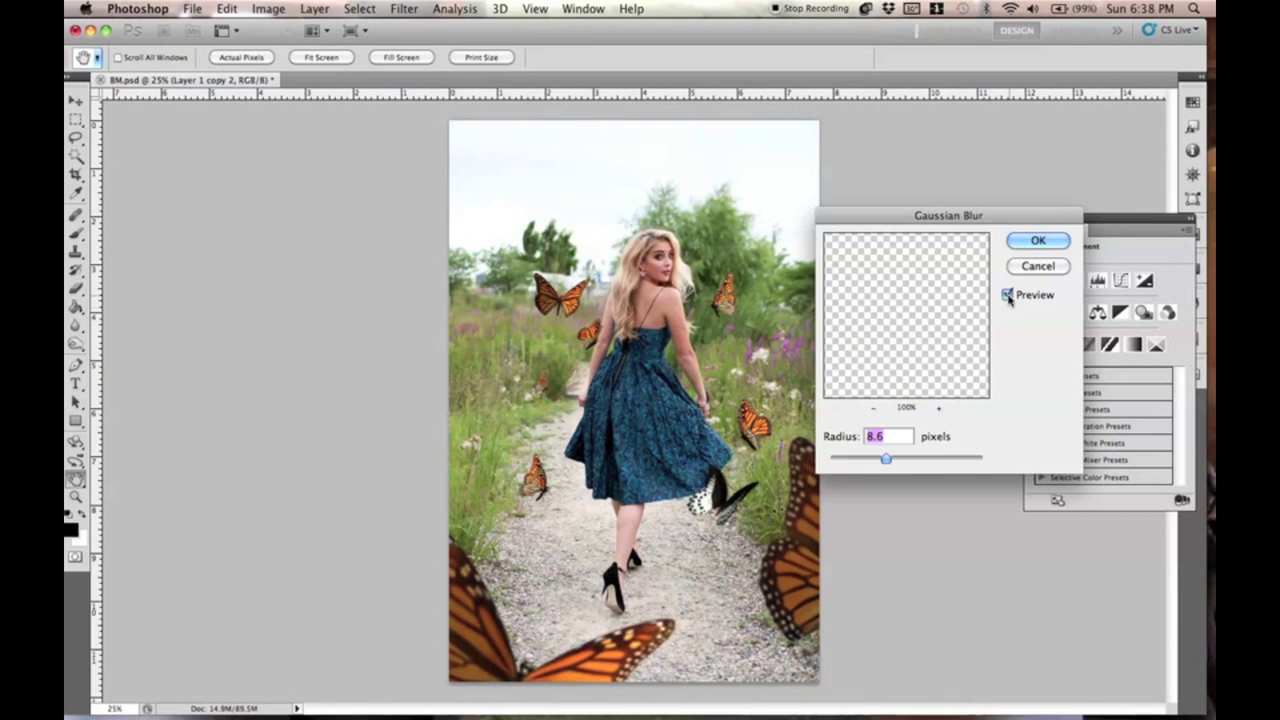
click(1035, 241)
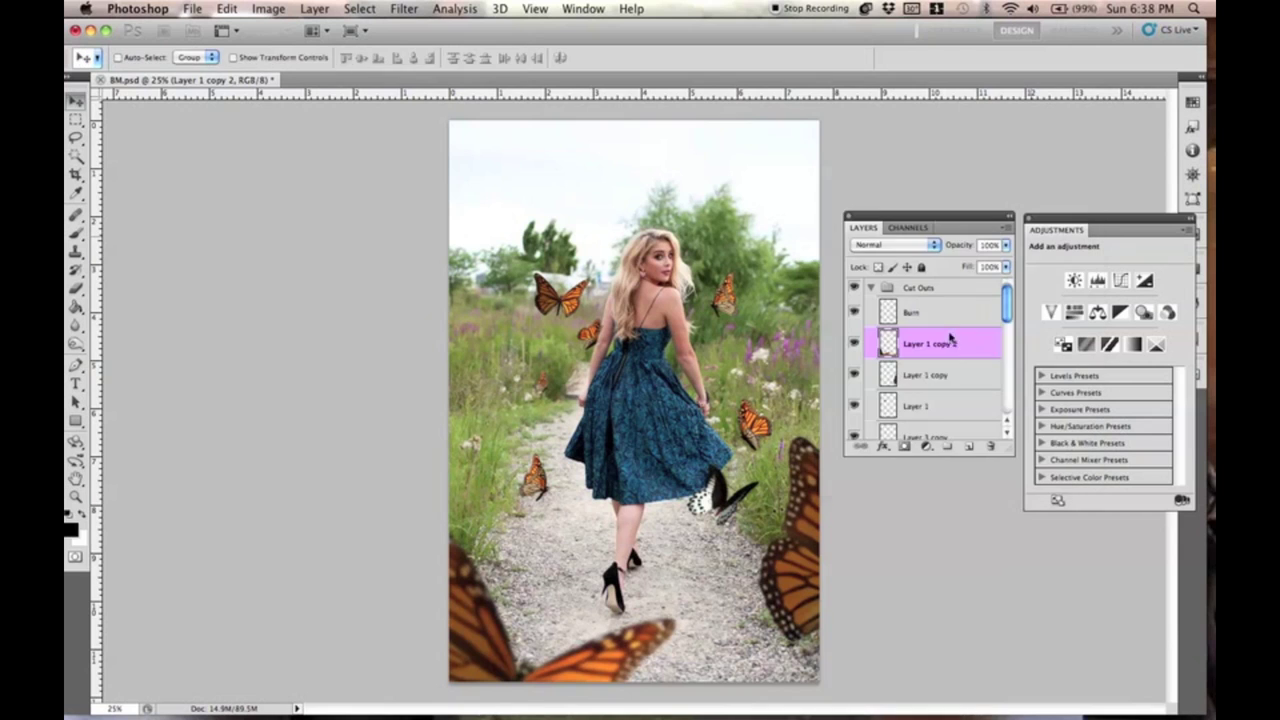
Select Layer 1 copy and apply the last Gaussian Blur to the large butterfly at the photo's right edge.
click(916, 378)
click(404, 9)
click(420, 29)
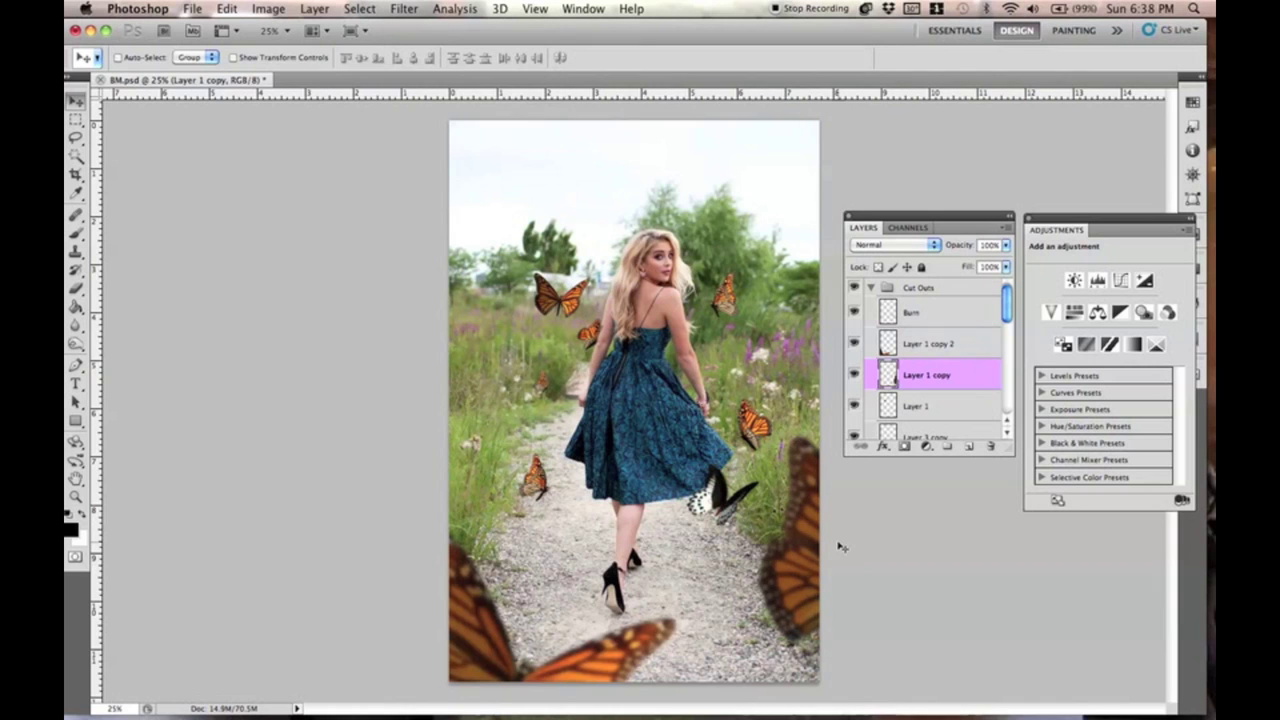
drag(953, 253, 991, 249)
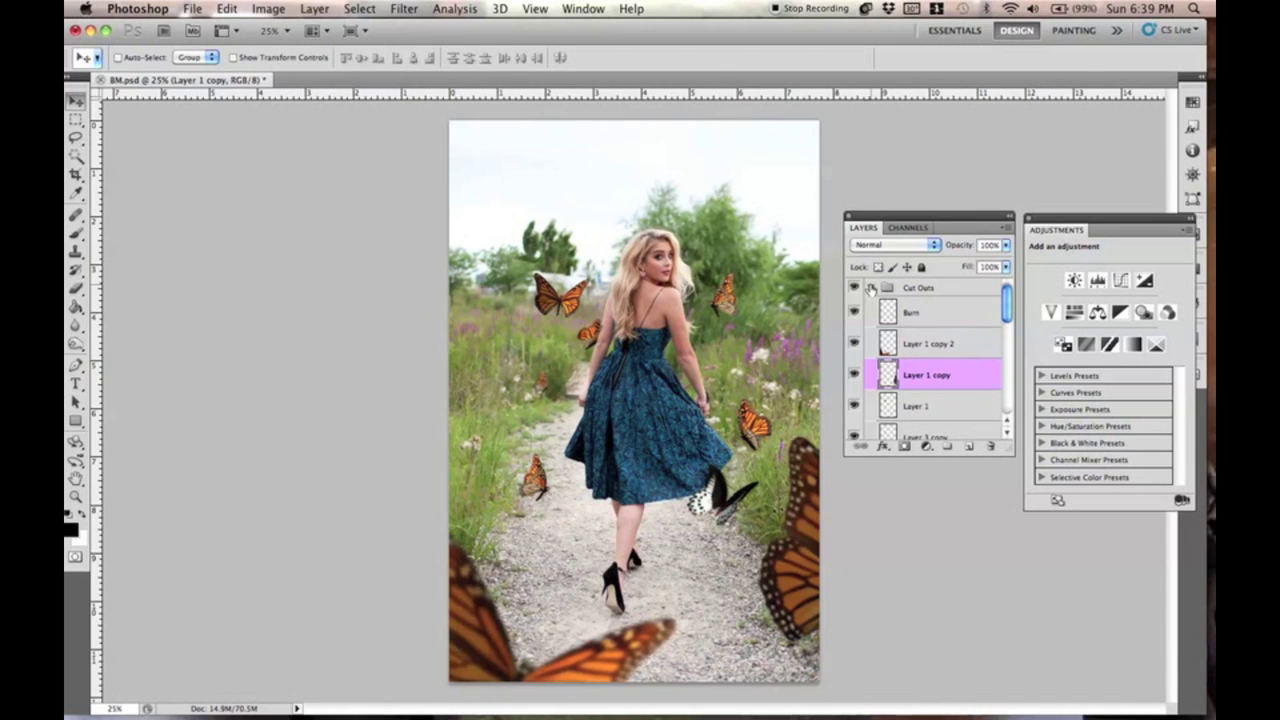
Collapse the Cut Outs group and save BM.psd with Maximize Compatibility enabled.
click(871, 288)
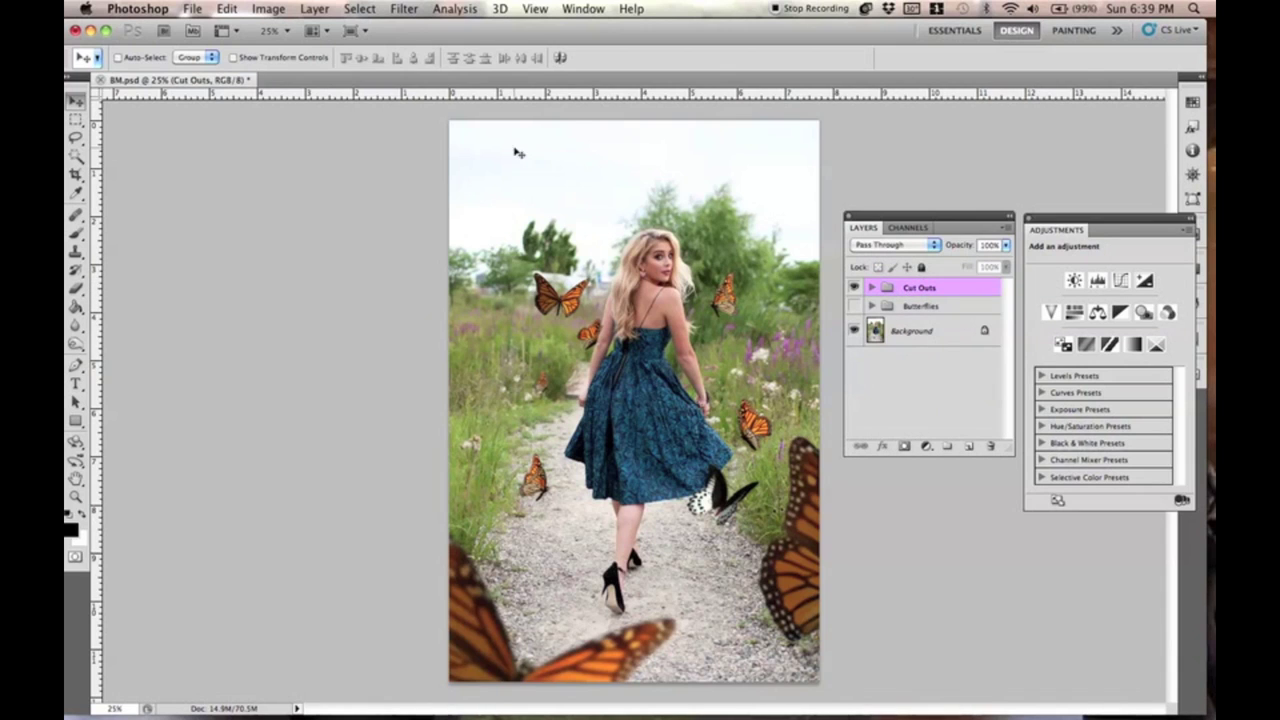
key(super+s)
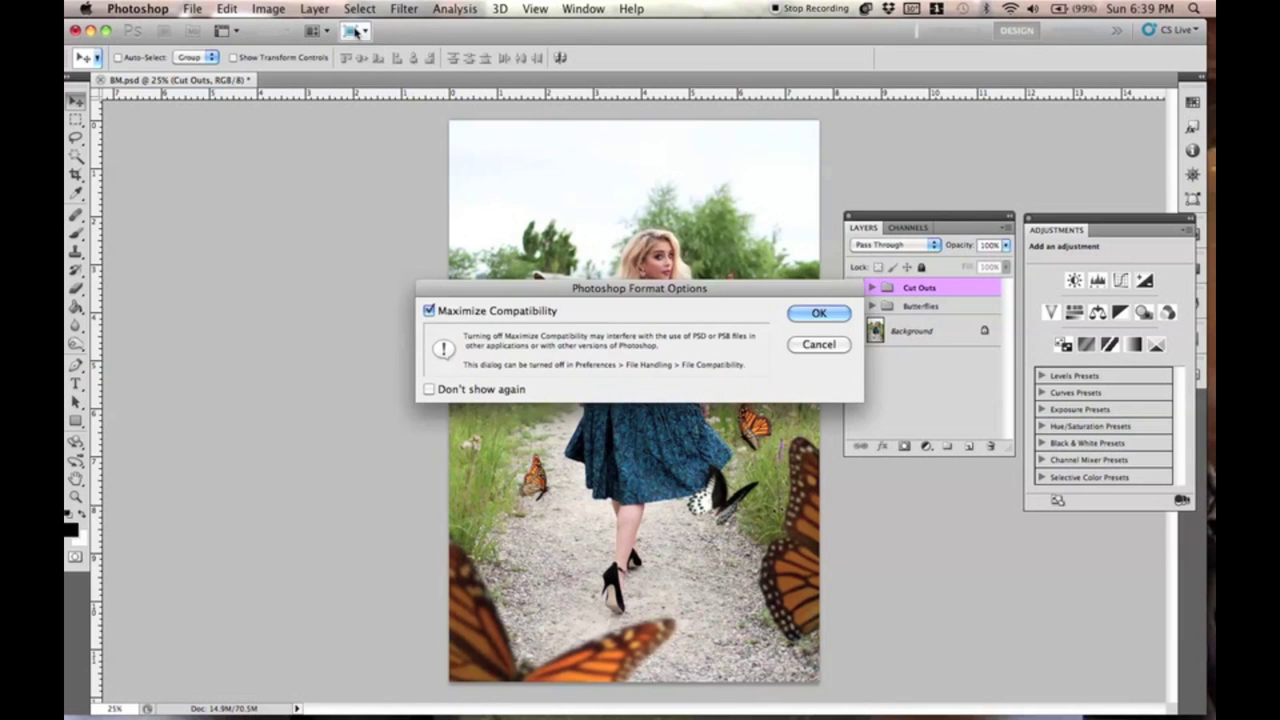
key(Return)
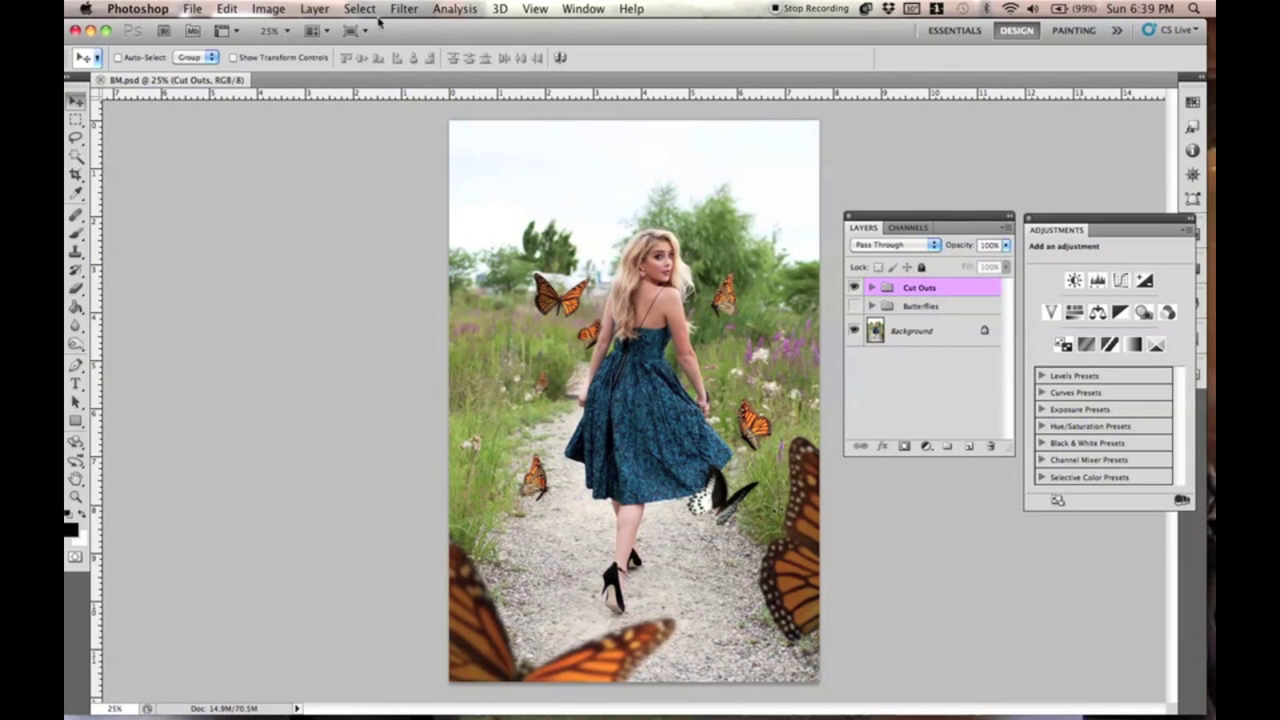
Add a Hue/Saturation adjustment layer above the Cut Outs group and set its Saturation to -24.
click(314, 9)
mouse_move(472, 166)
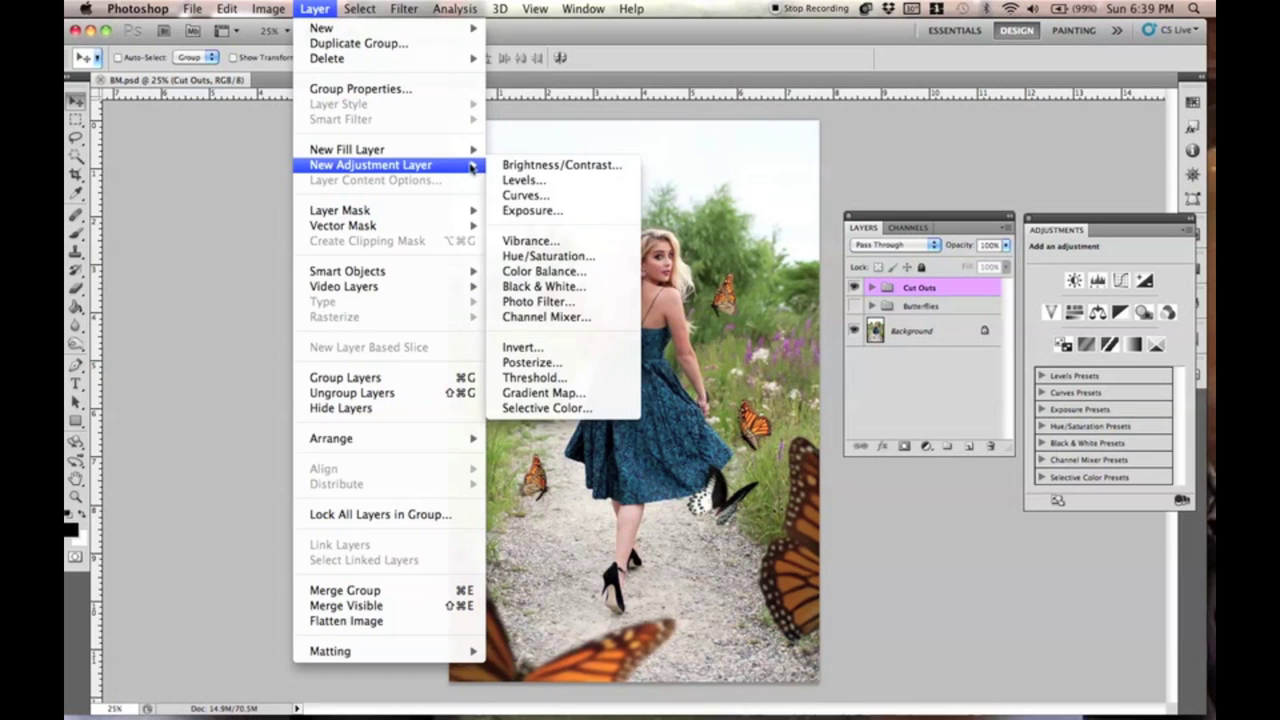
click(516, 256)
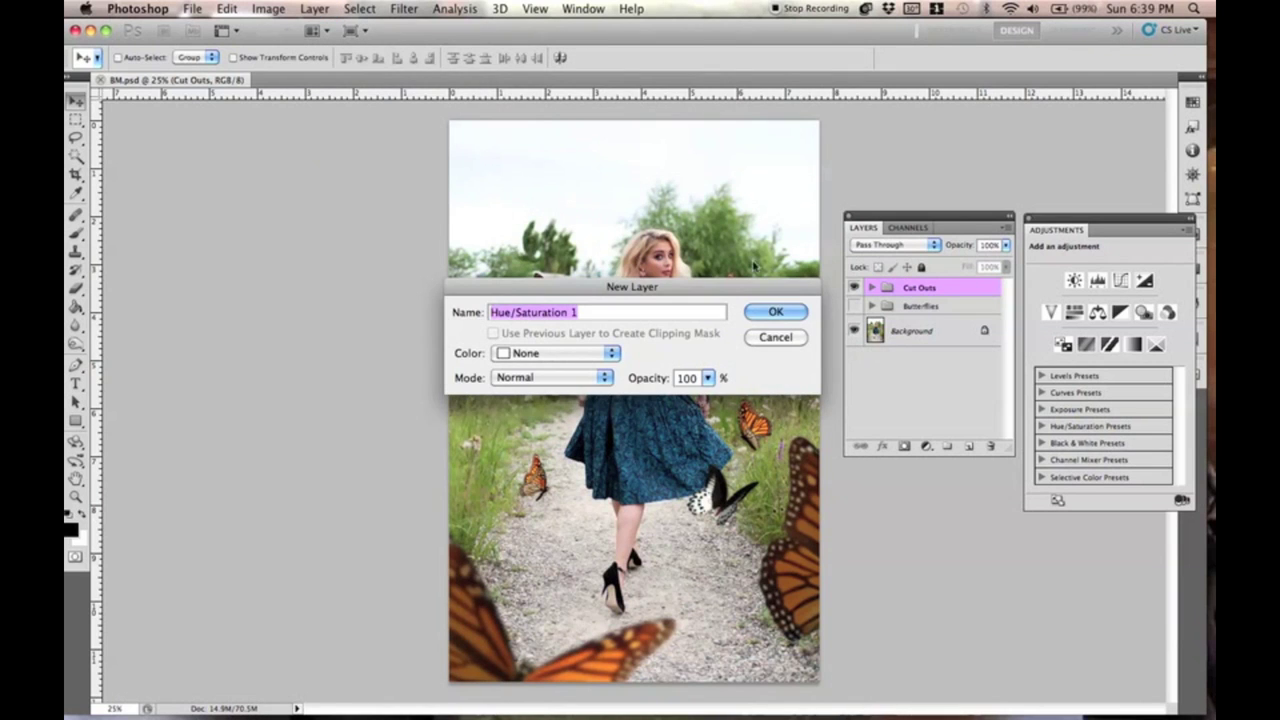
click(772, 311)
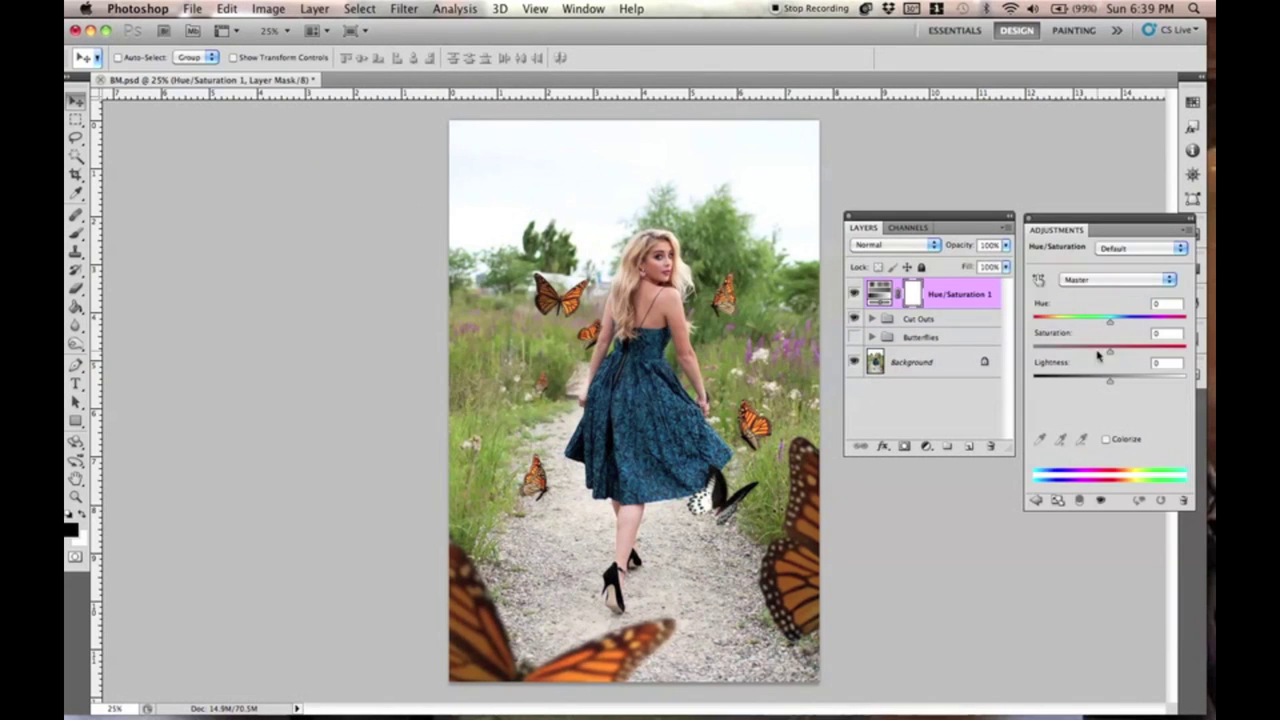
drag(1106, 358, 1105, 360)
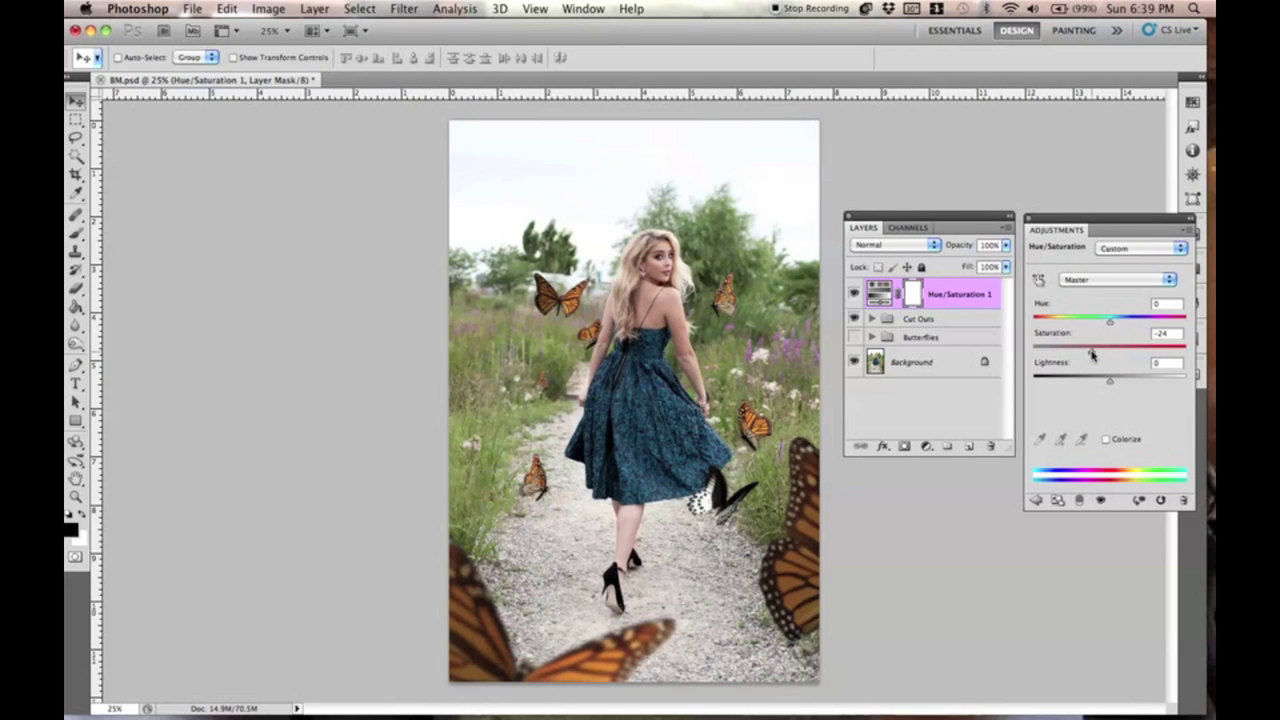
Add a second Hue/Saturation adjustment layer with Hue at -108 and compare the image with it hidden and shown.
click(324, 9)
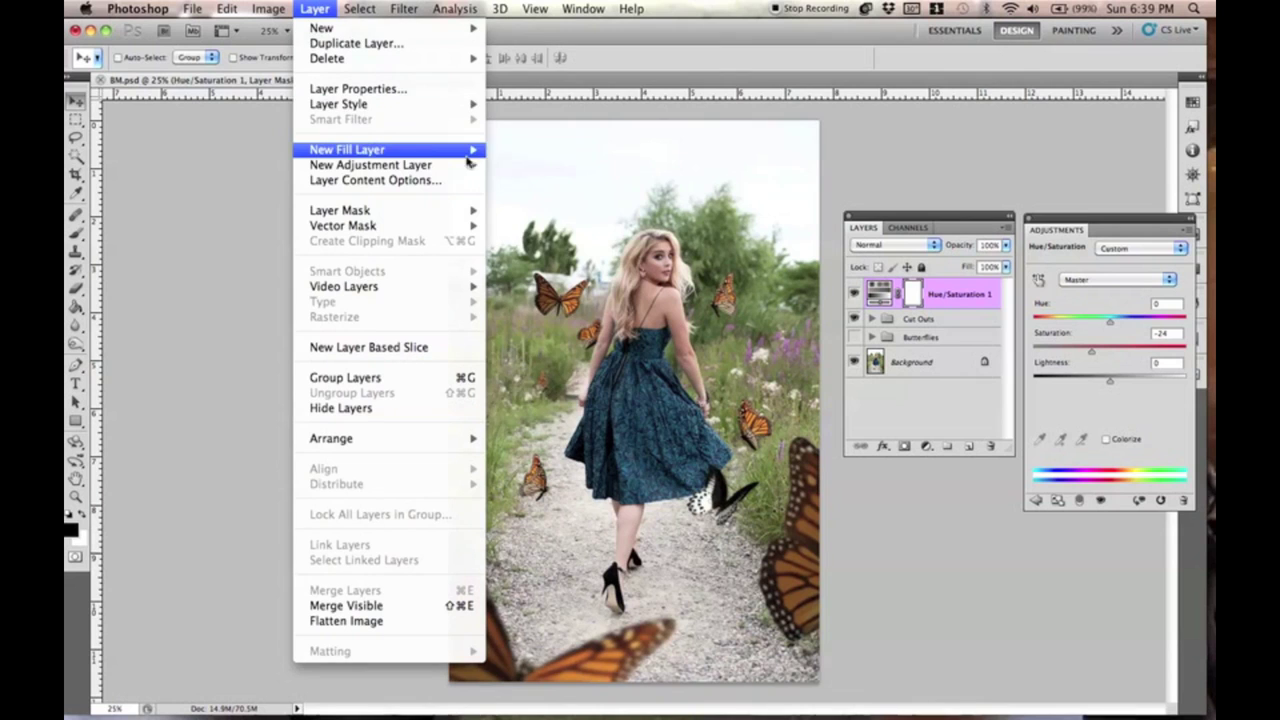
mouse_move(462, 165)
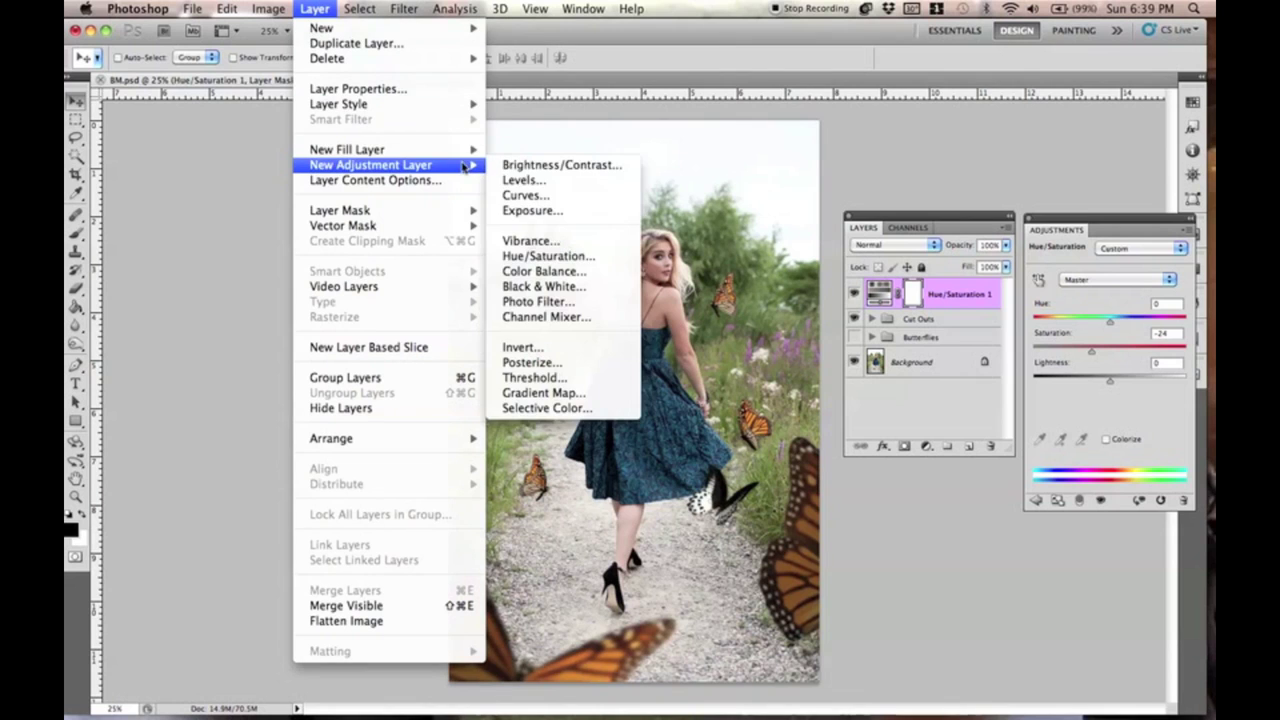
click(546, 257)
click(769, 309)
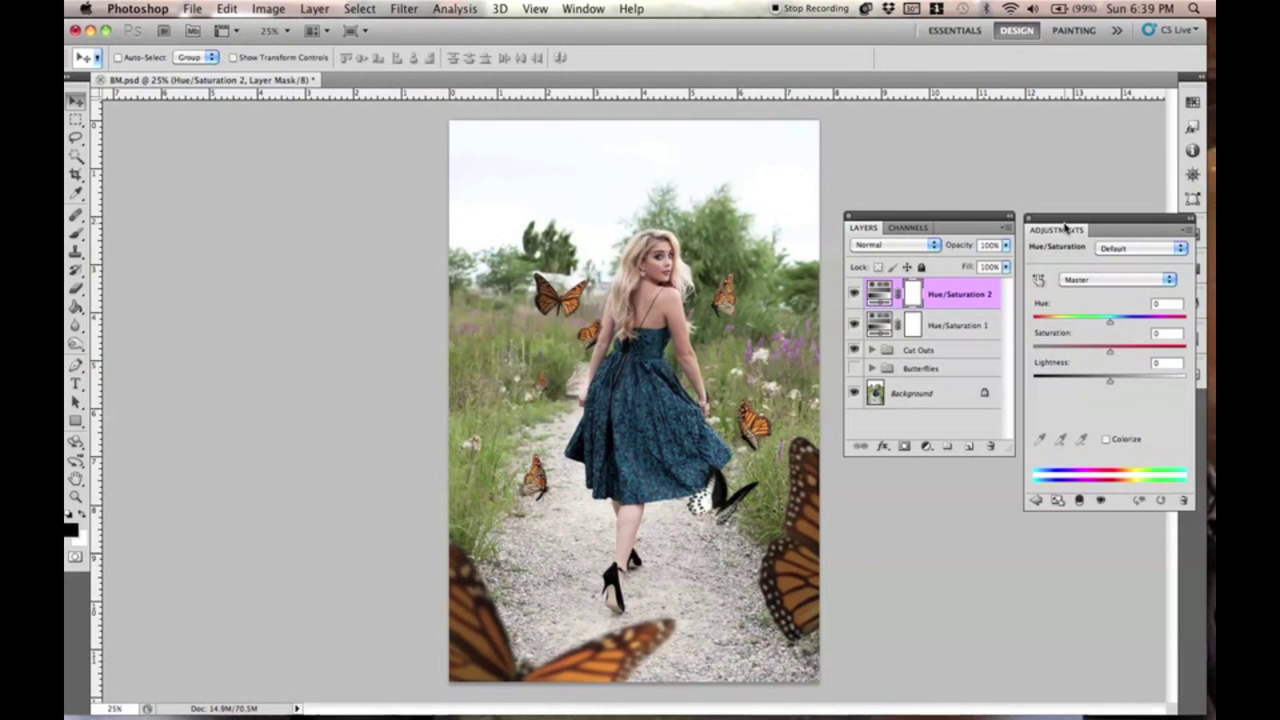
drag(1070, 224, 330, 241)
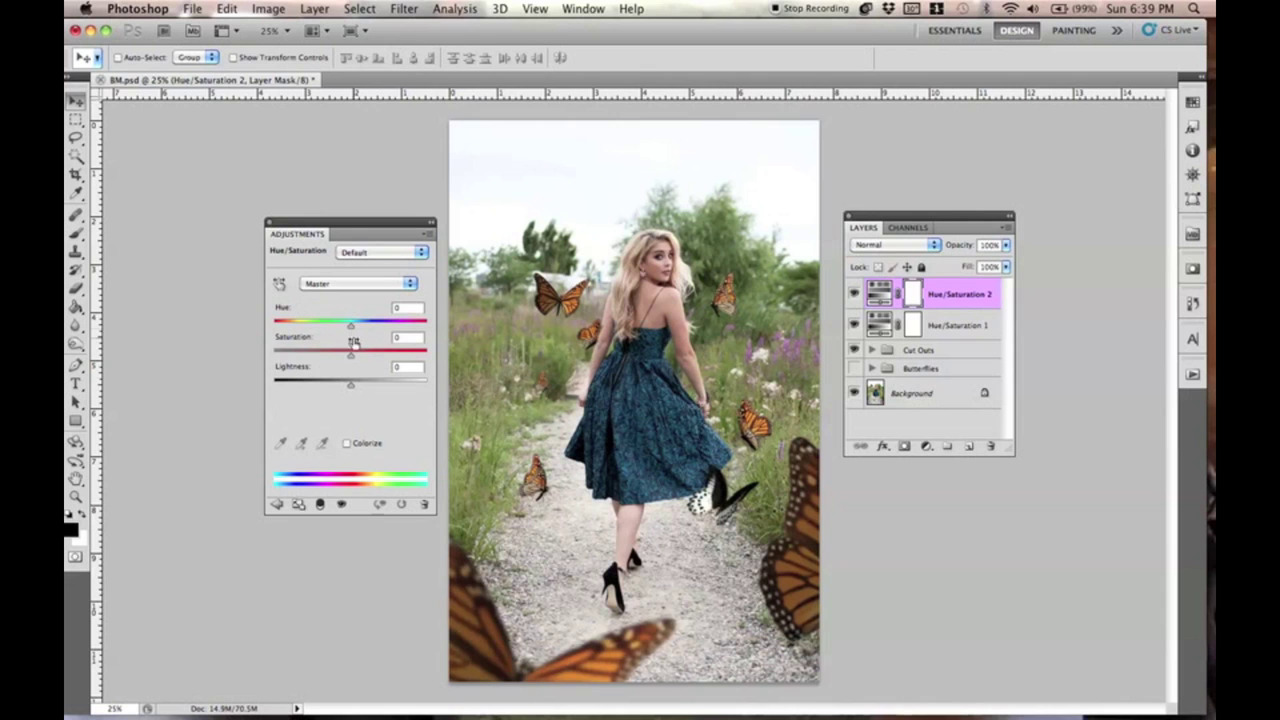
drag(352, 330, 296, 341)
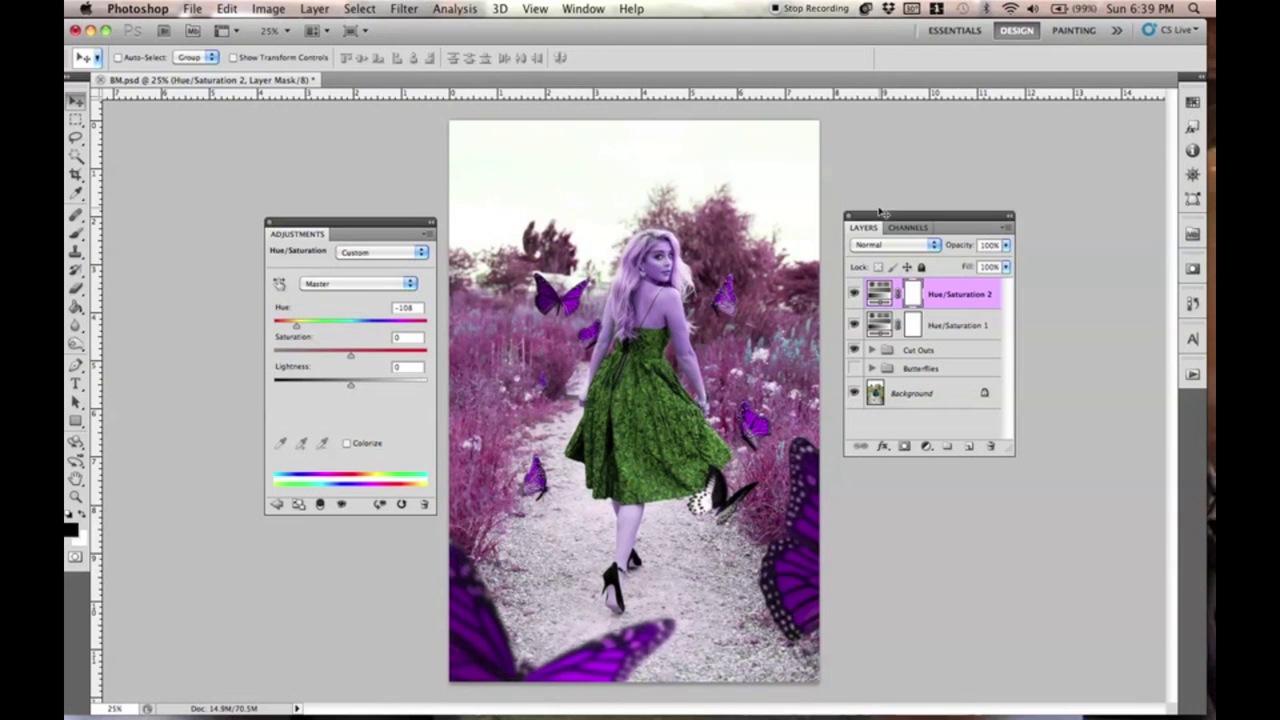
drag(884, 221, 915, 203)
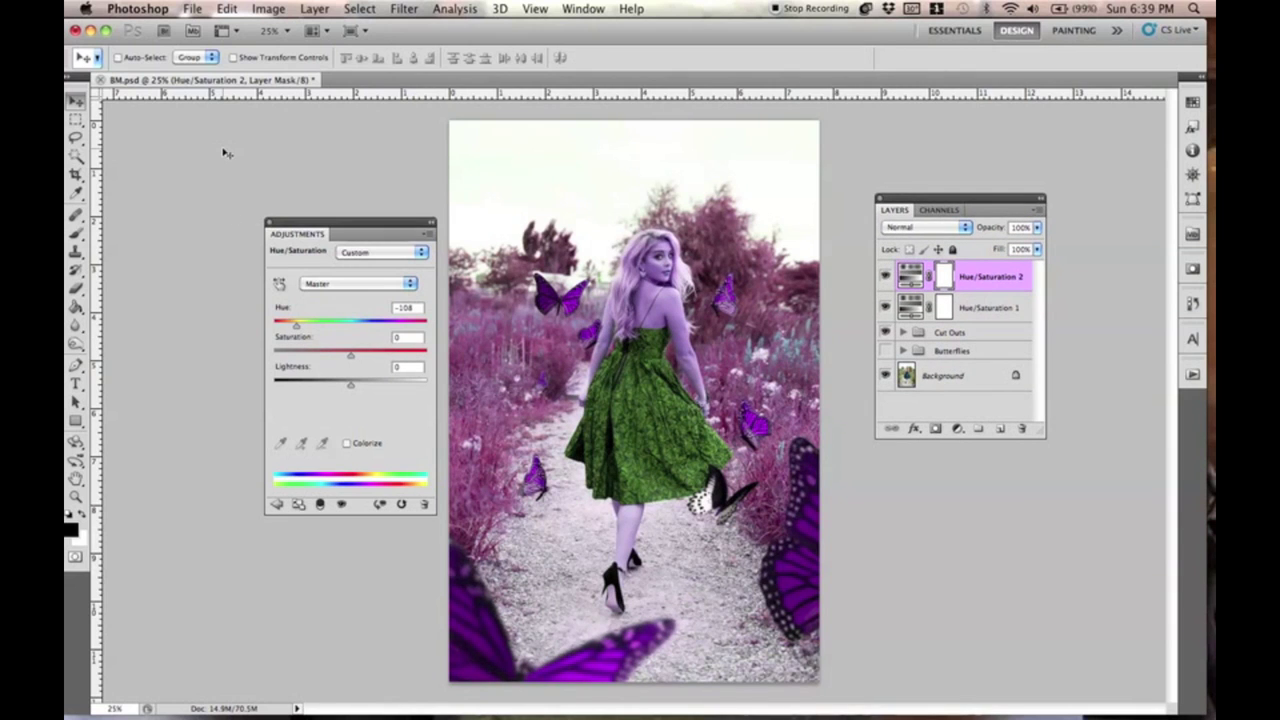
click(885, 276)
click(885, 276)
drag(351, 384, 351, 386)
Add a Curves adjustment layer with RGB points at about input 101, output 95 and input 162, output 166.
click(324, 10)
mouse_move(463, 169)
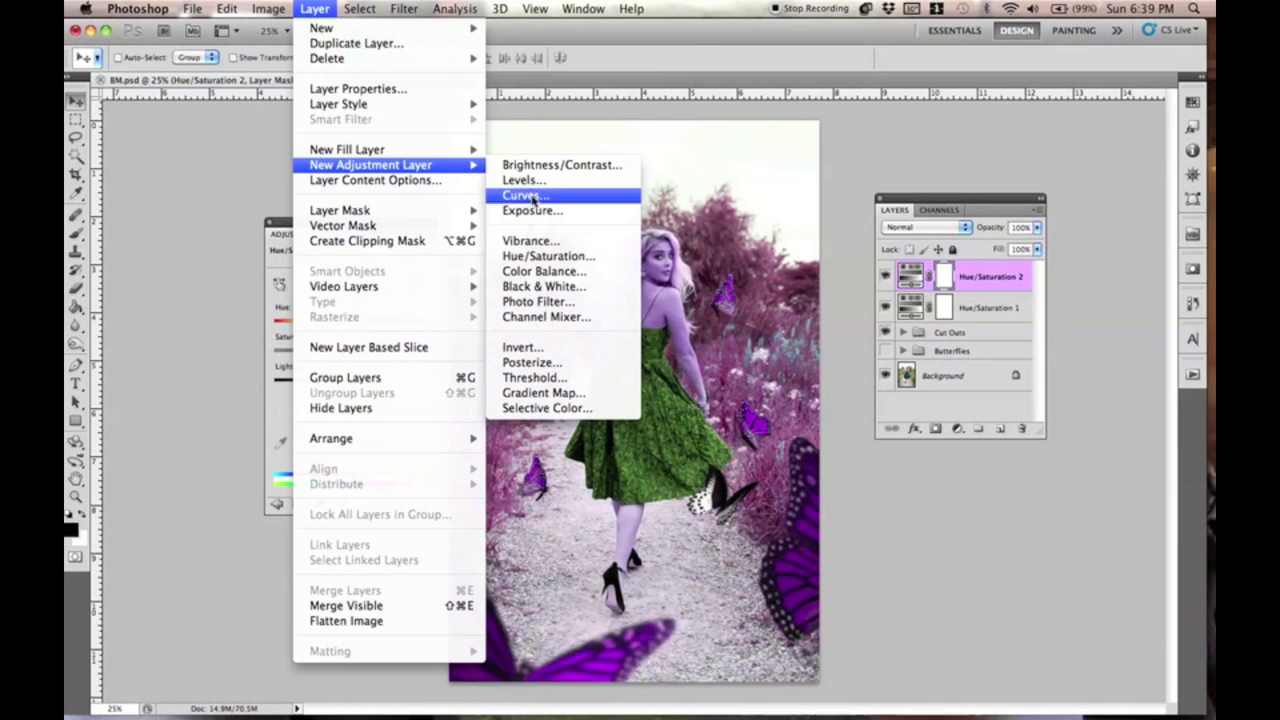
click(565, 195)
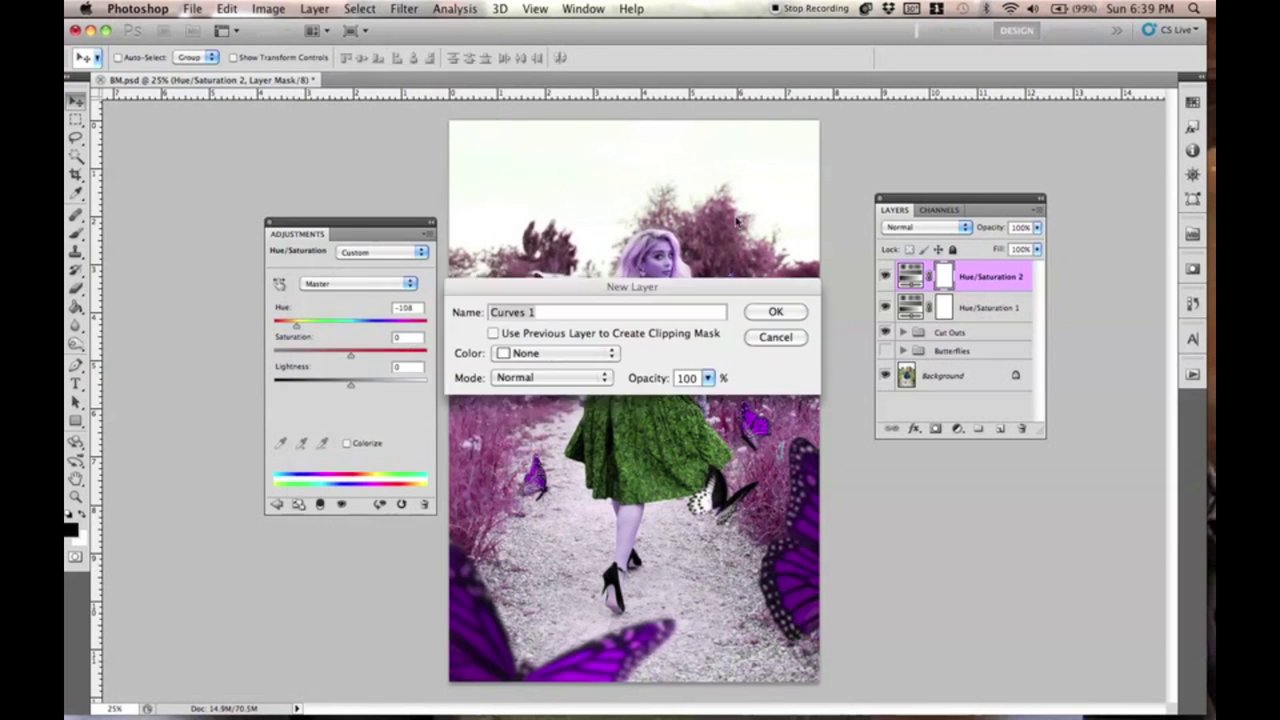
click(776, 313)
drag(354, 373, 350, 381)
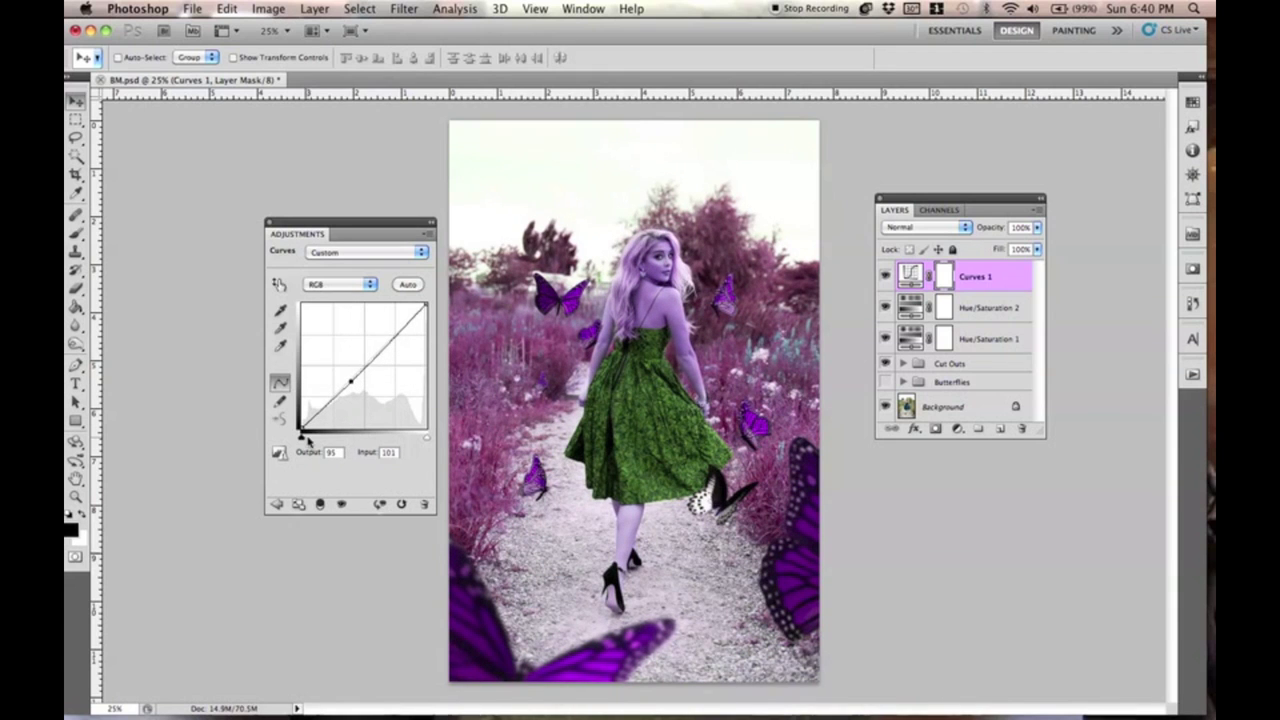
click(381, 349)
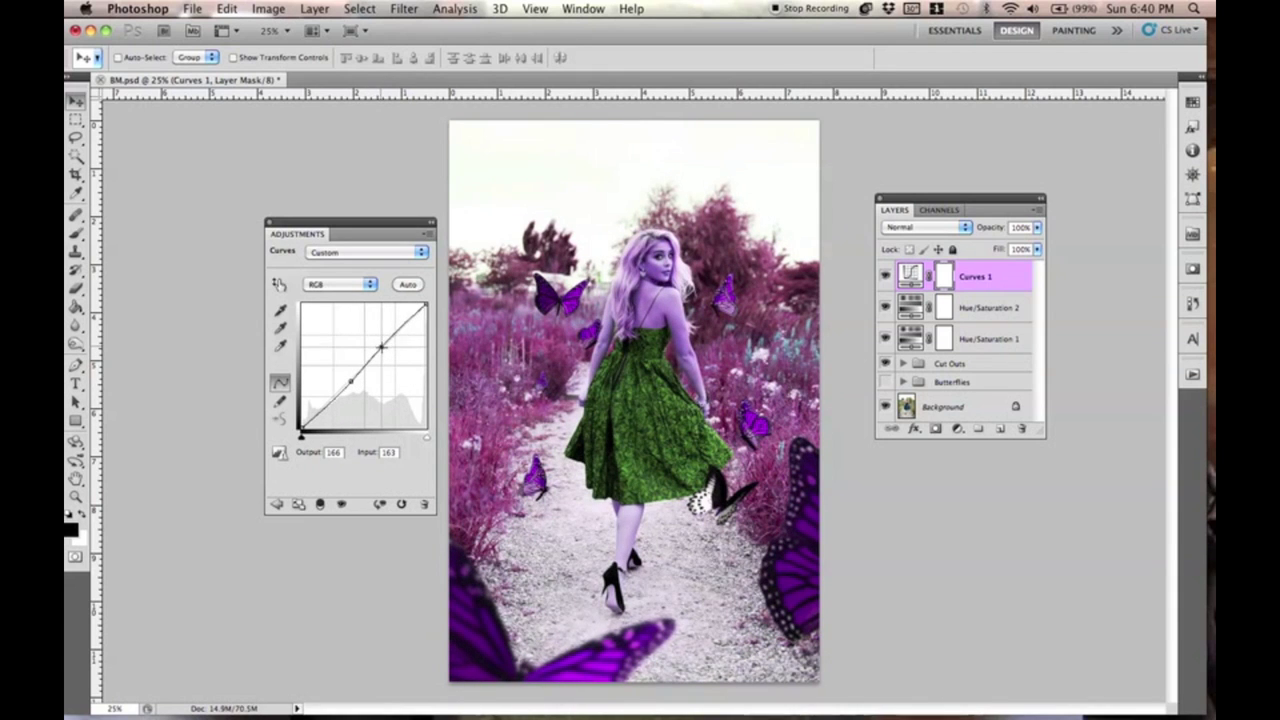
drag(381, 349, 379, 346)
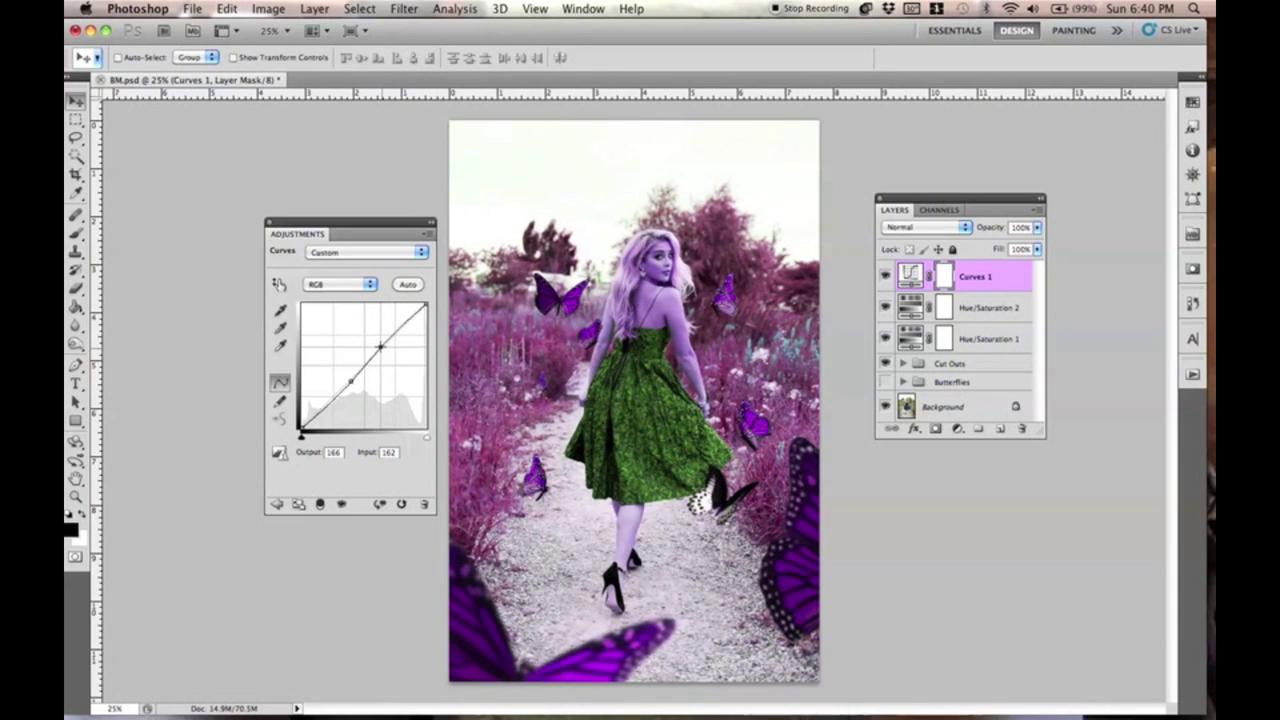
Shape the Blue channel curve by moving its black point to about input 36, output 16 and lowering its highlight end.
click(340, 284)
click(340, 317)
drag(301, 429, 333, 421)
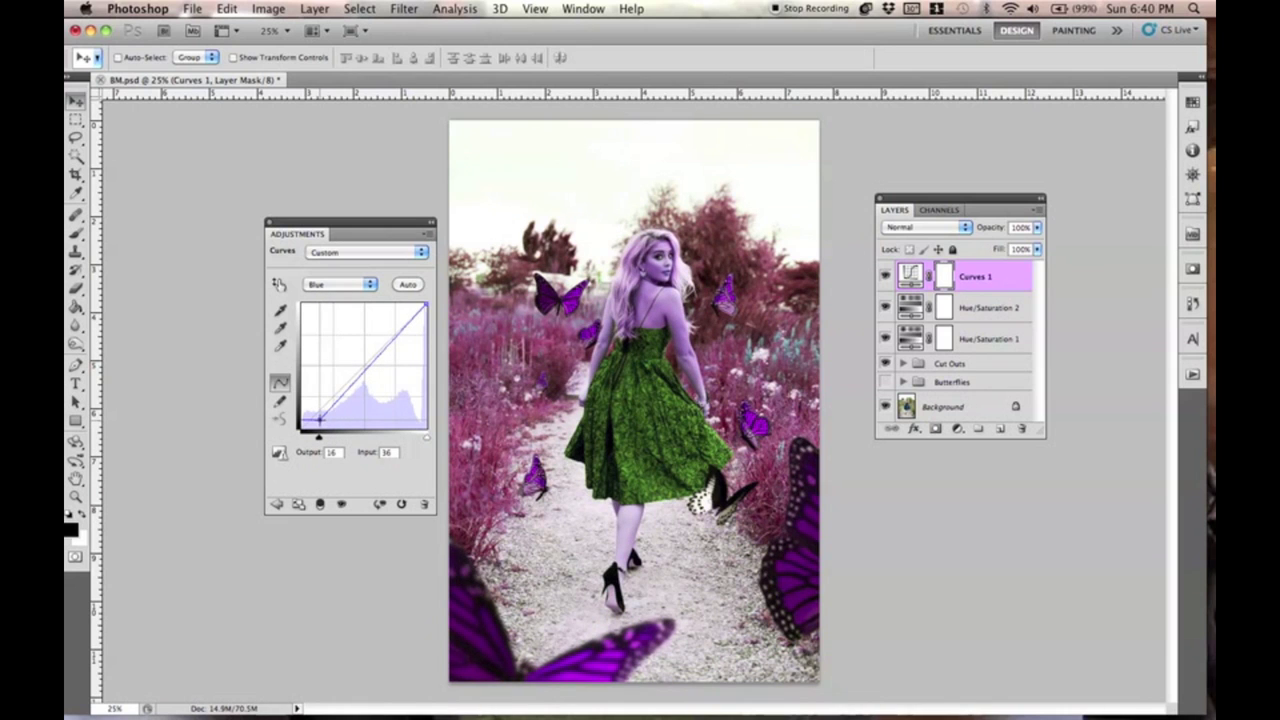
click(362, 377)
mouse_move(415, 318)
mouse_down()
mouse_move(415, 336)
mouse_move(439, 312)
mouse_up()
Raise the Red channel curve slightly with a midpoint at input 120, output 127.
click(363, 287)
click(335, 261)
drag(357, 371, 360, 366)
mouse_move(424, 305)
mouse_down()
mouse_move(434, 334)
mouse_move(427, 302)
mouse_up()
click(359, 366)
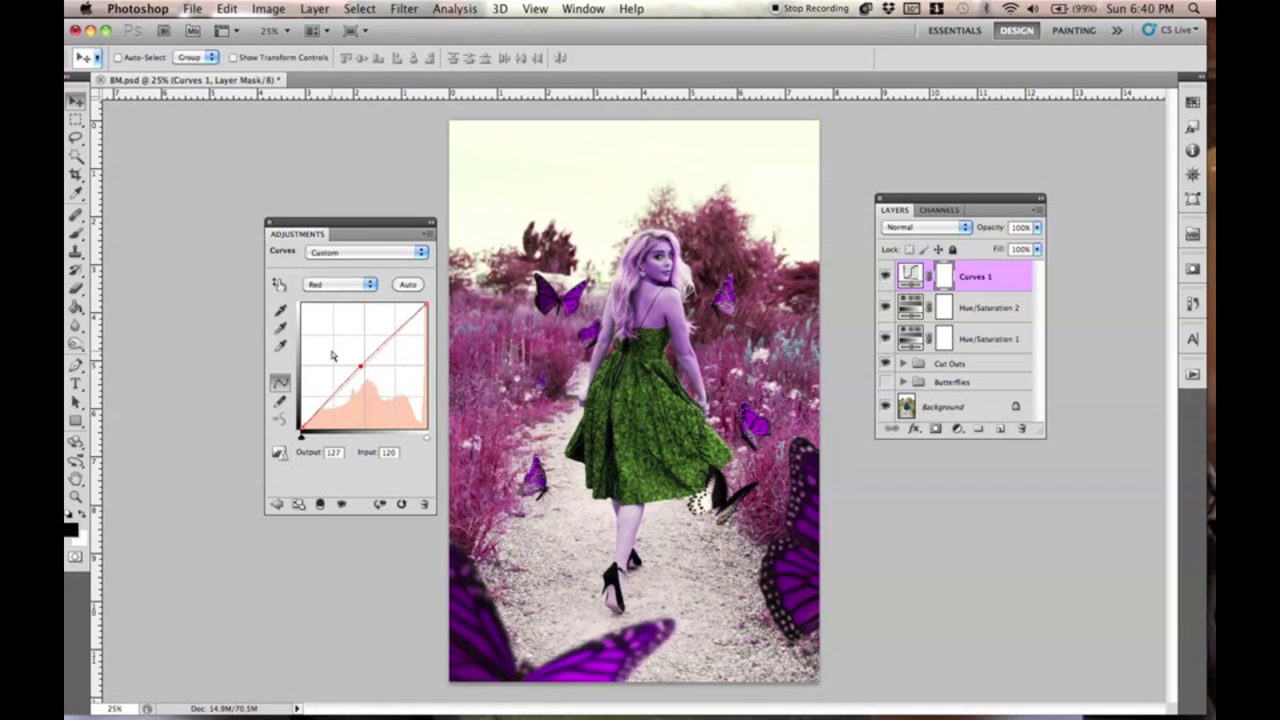
Add a midtone point to the Green channel curve at input 107, output 109, leaving its endpoints in the corners.
click(340, 284)
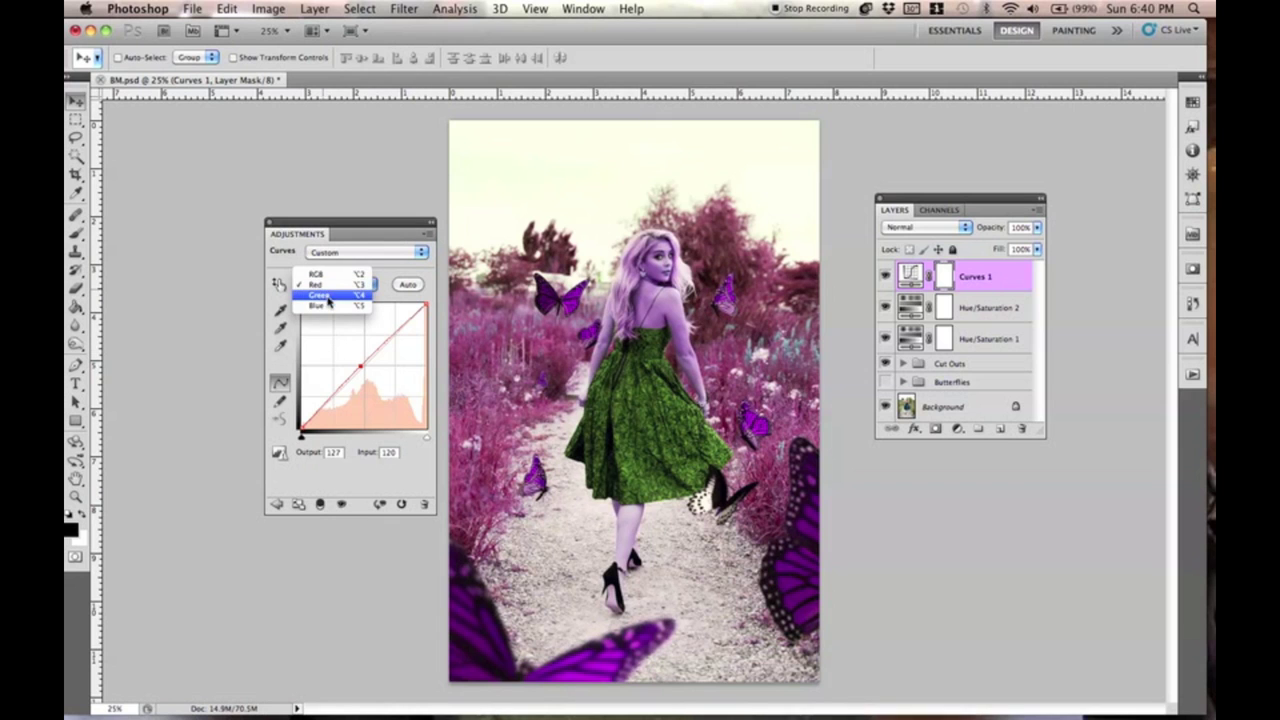
click(330, 297)
drag(361, 378, 357, 376)
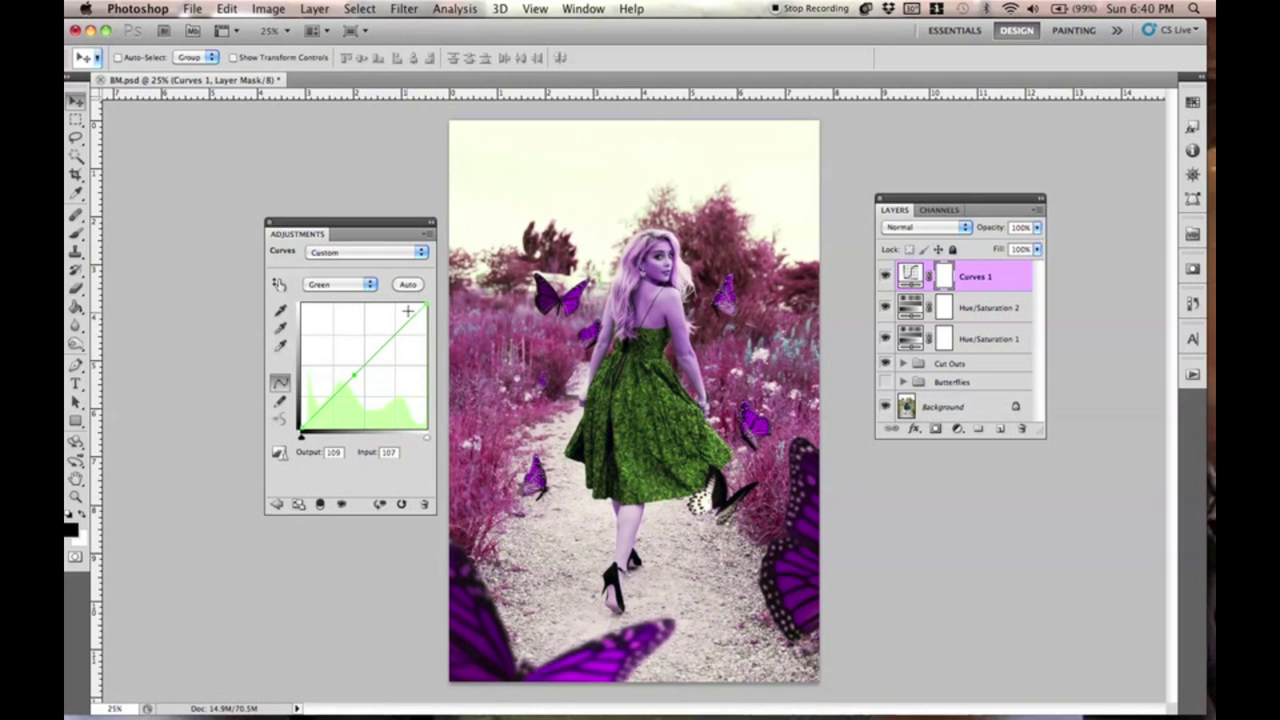
mouse_move(426, 304)
mouse_down()
mouse_move(427, 320)
mouse_move(410, 300)
mouse_move(426, 304)
mouse_up()
mouse_move(300, 431)
mouse_down()
mouse_move(315, 437)
mouse_move(301, 433)
mouse_up()
Refine the composite RGB curve for slightly more contrast, placing the upper point at input 160, output 168.
click(365, 284)
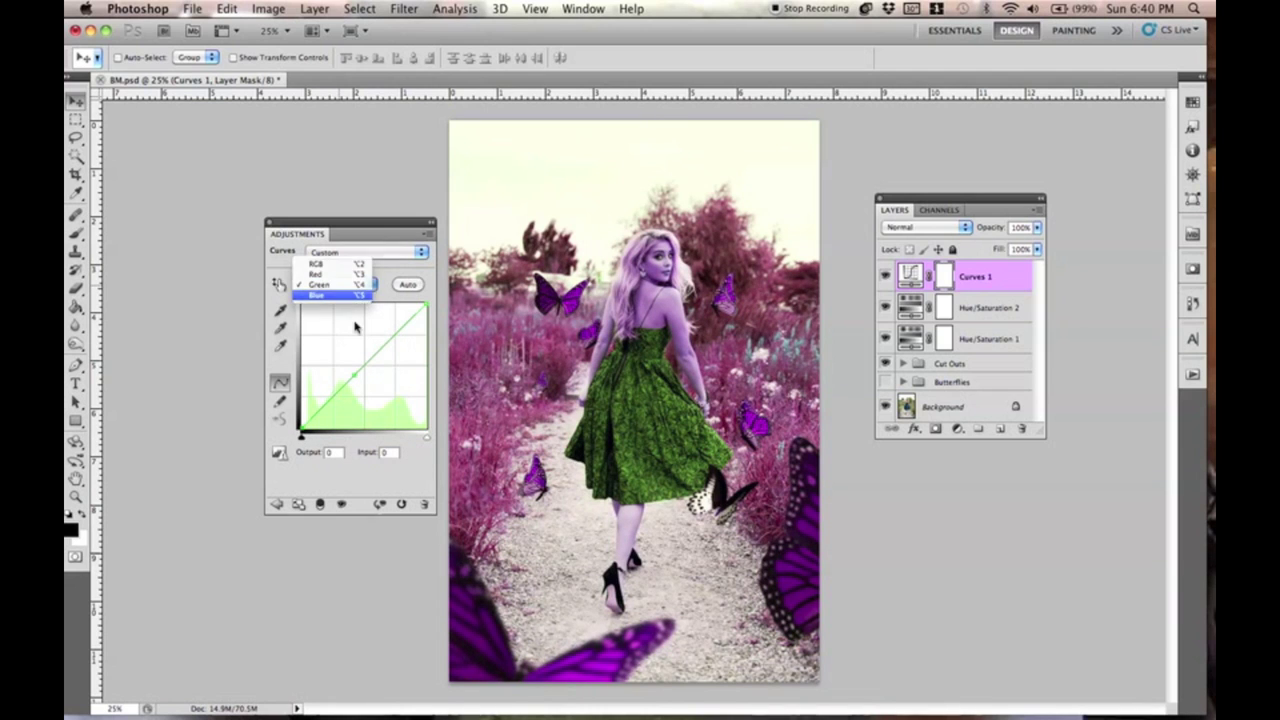
click(318, 296)
click(340, 284)
click(330, 257)
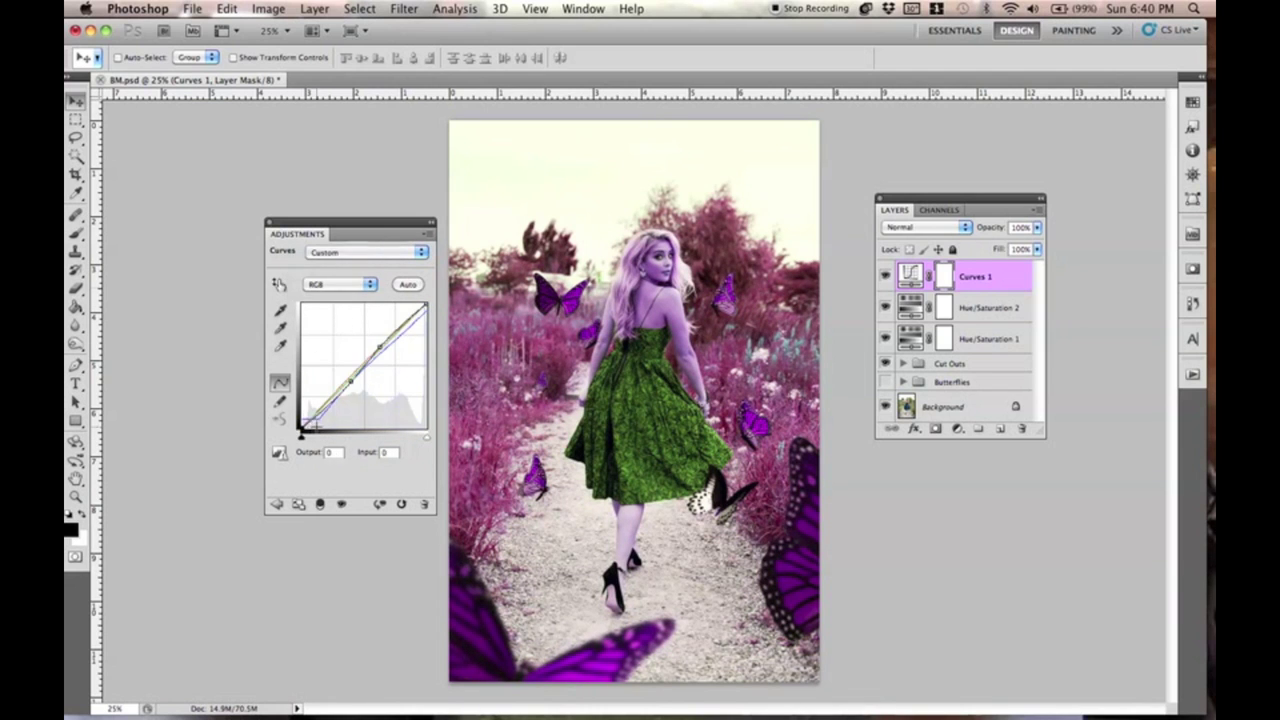
mouse_move(301, 432)
mouse_down()
mouse_move(301, 410)
mouse_move(302, 432)
mouse_up()
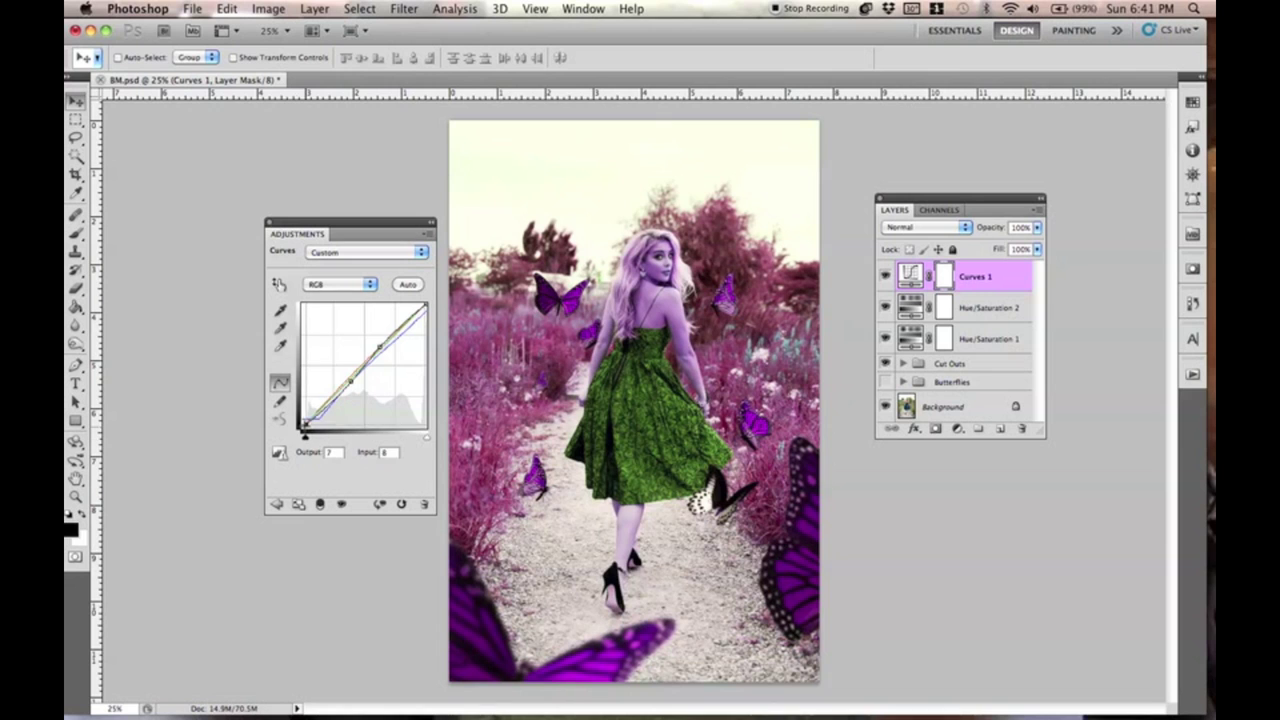
click(351, 380)
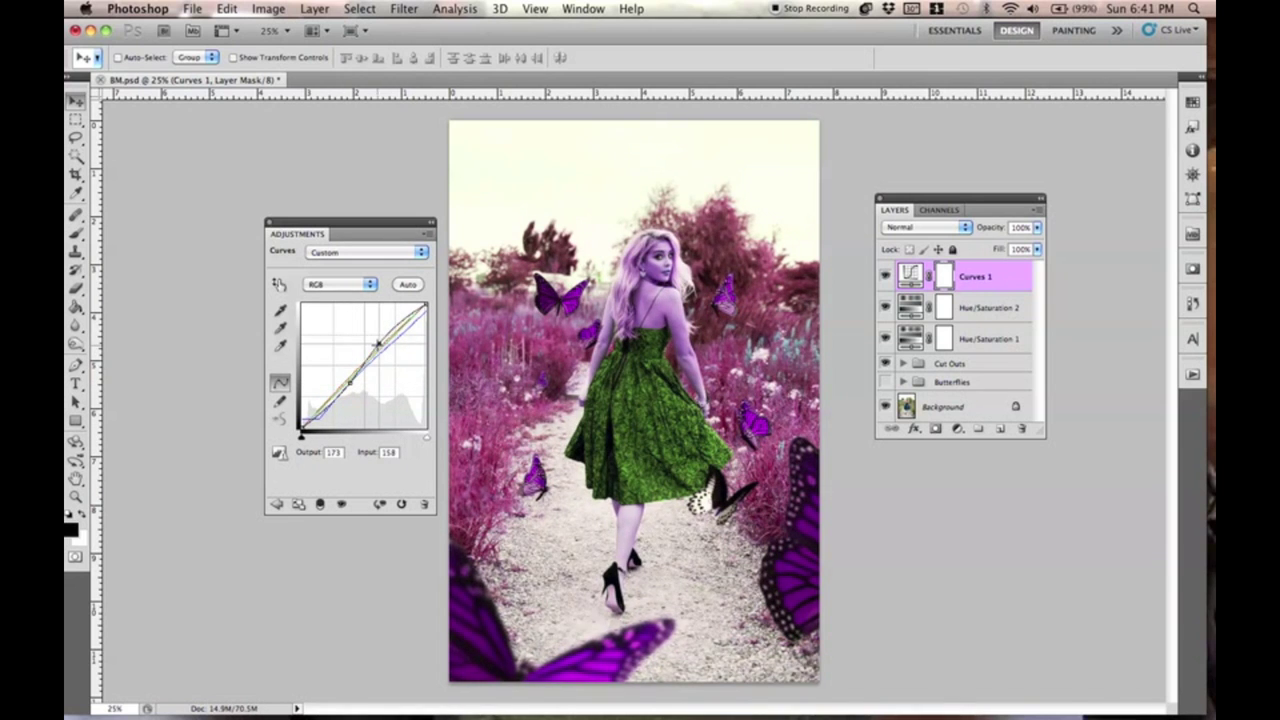
click(379, 347)
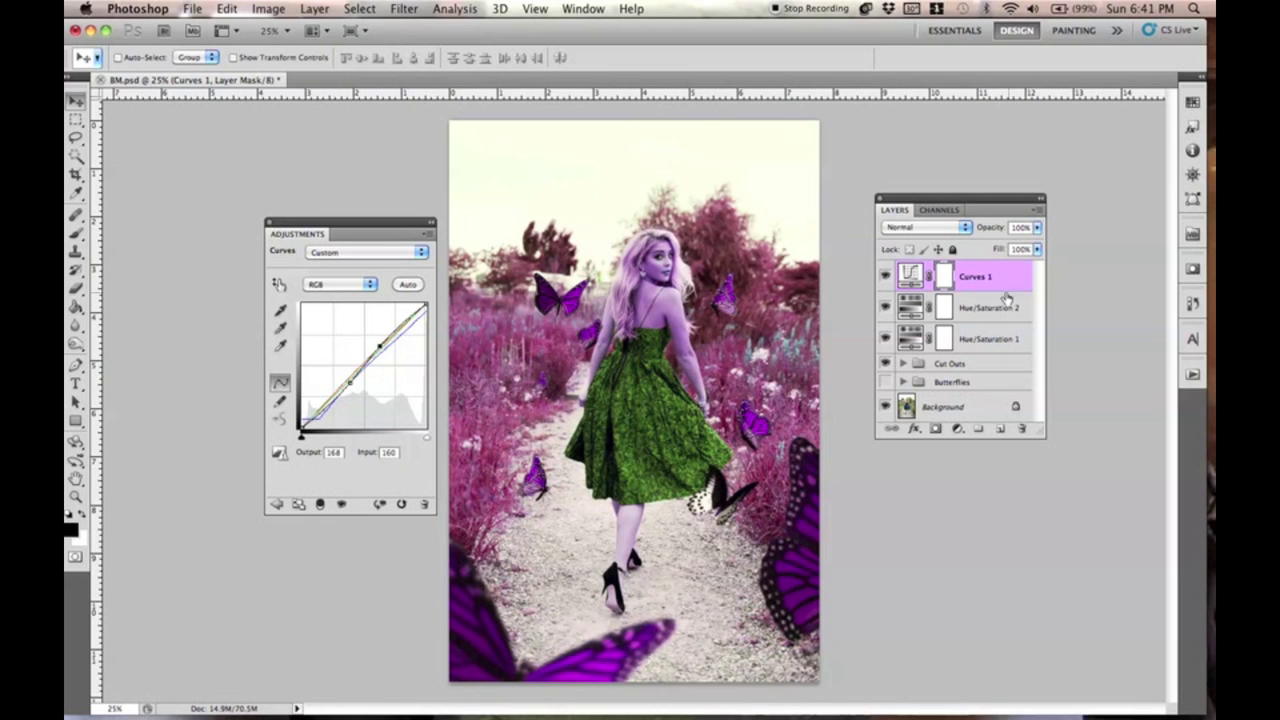
Group the Curves 1, Hue/Saturation 2 and Hue/Saturation 1 adjustment layers together.
shift+click(1000, 345)
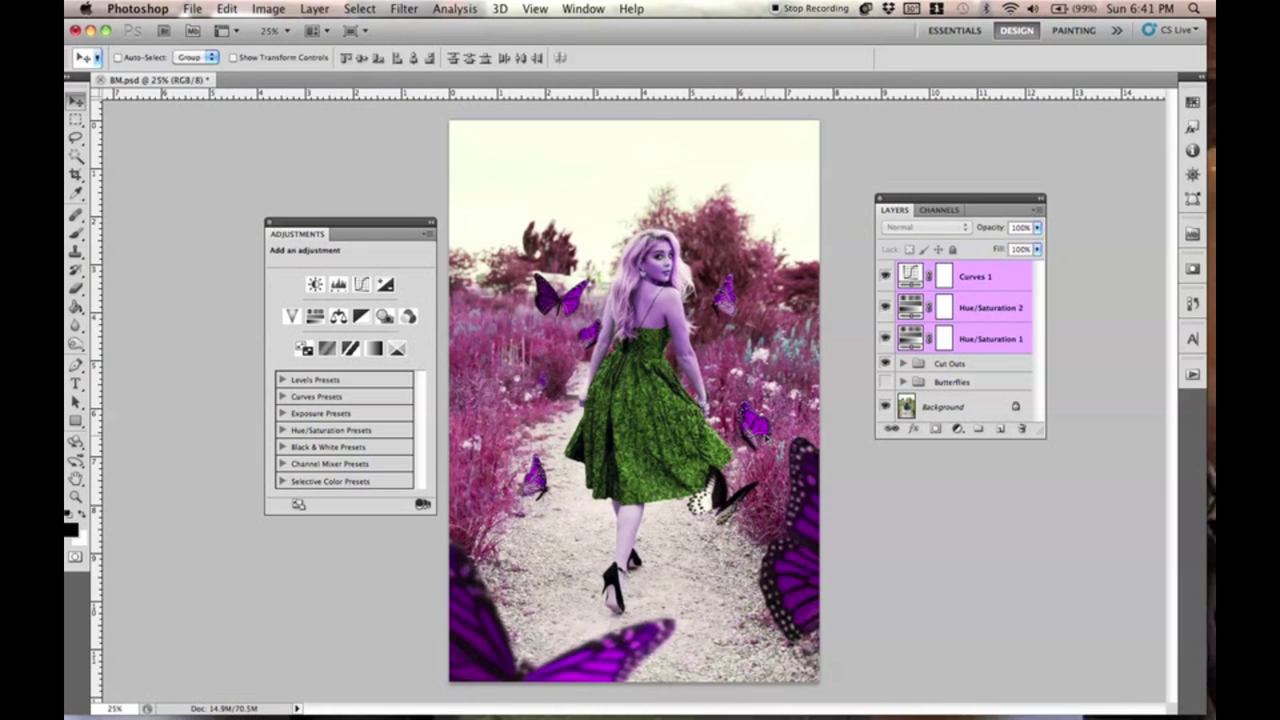
key(super+g)
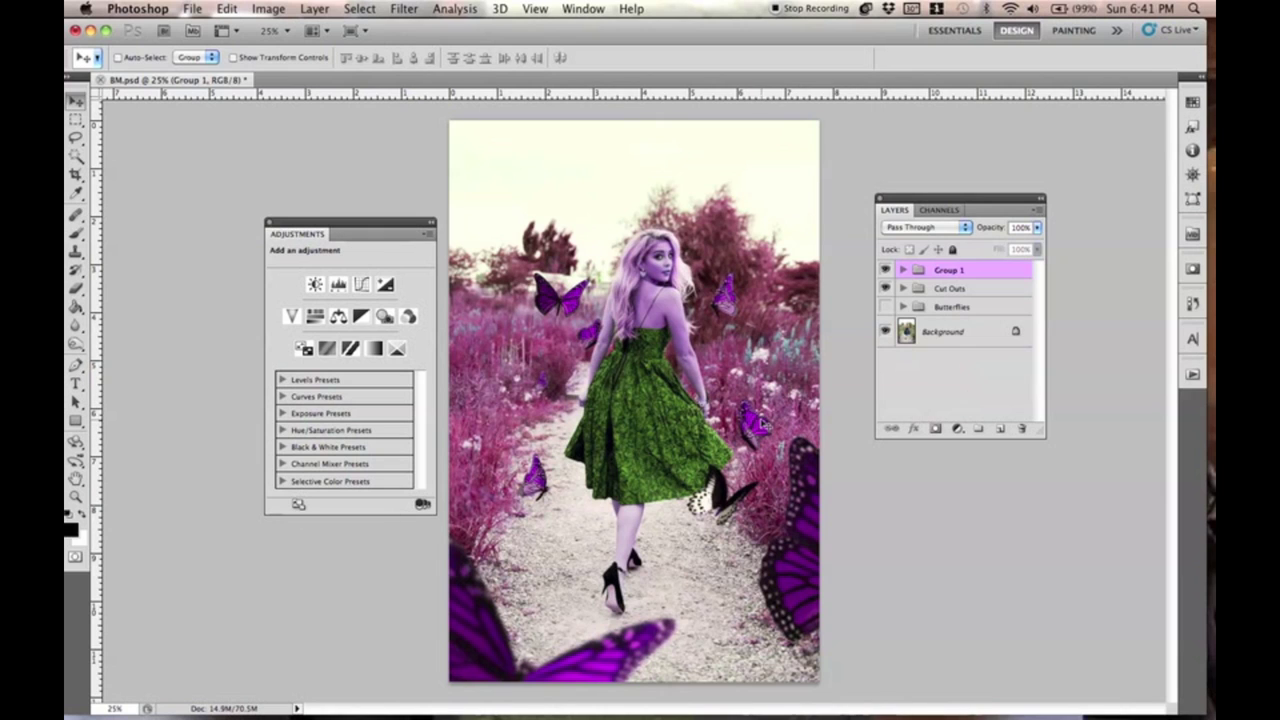
Compare the image with and without the Group 1 adjustments, and add a layer mask to Group 1.
click(885, 270)
click(885, 271)
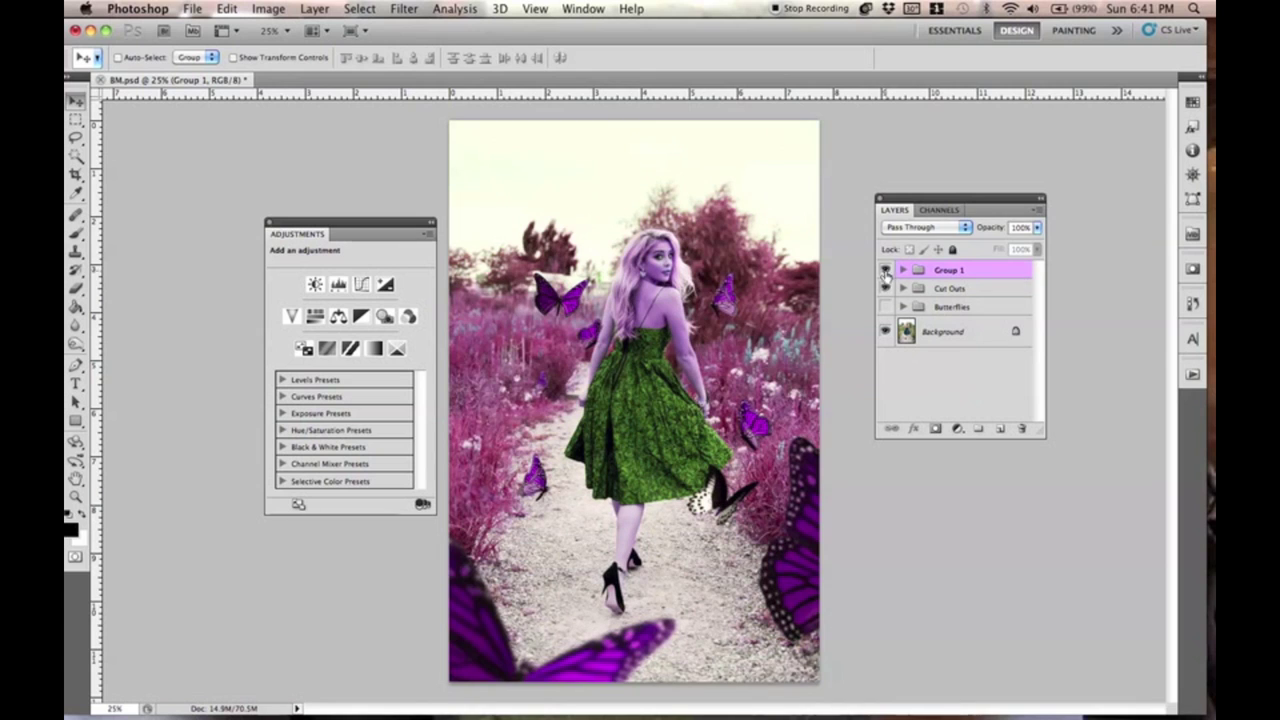
click(936, 428)
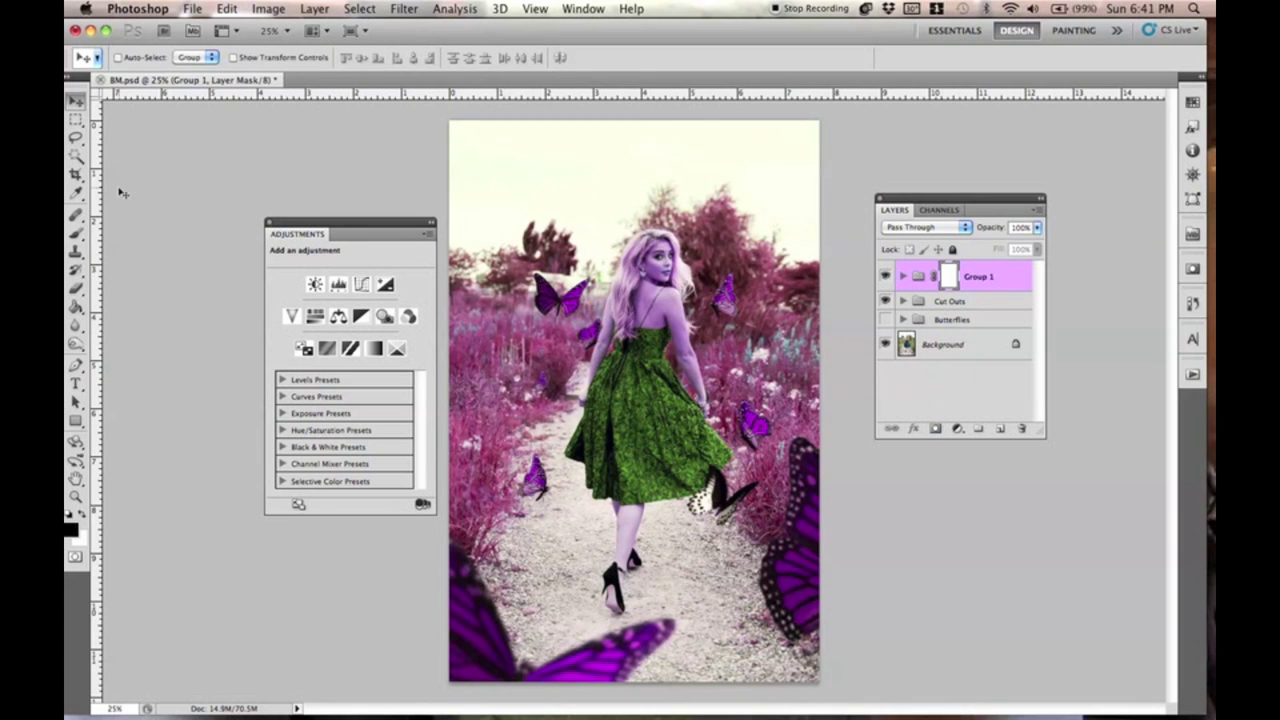
Paint black on the Group 1 mask with the Brush at 99% opacity to remove the recolouring from the woman's face, hair and upper back.
click(75, 232)
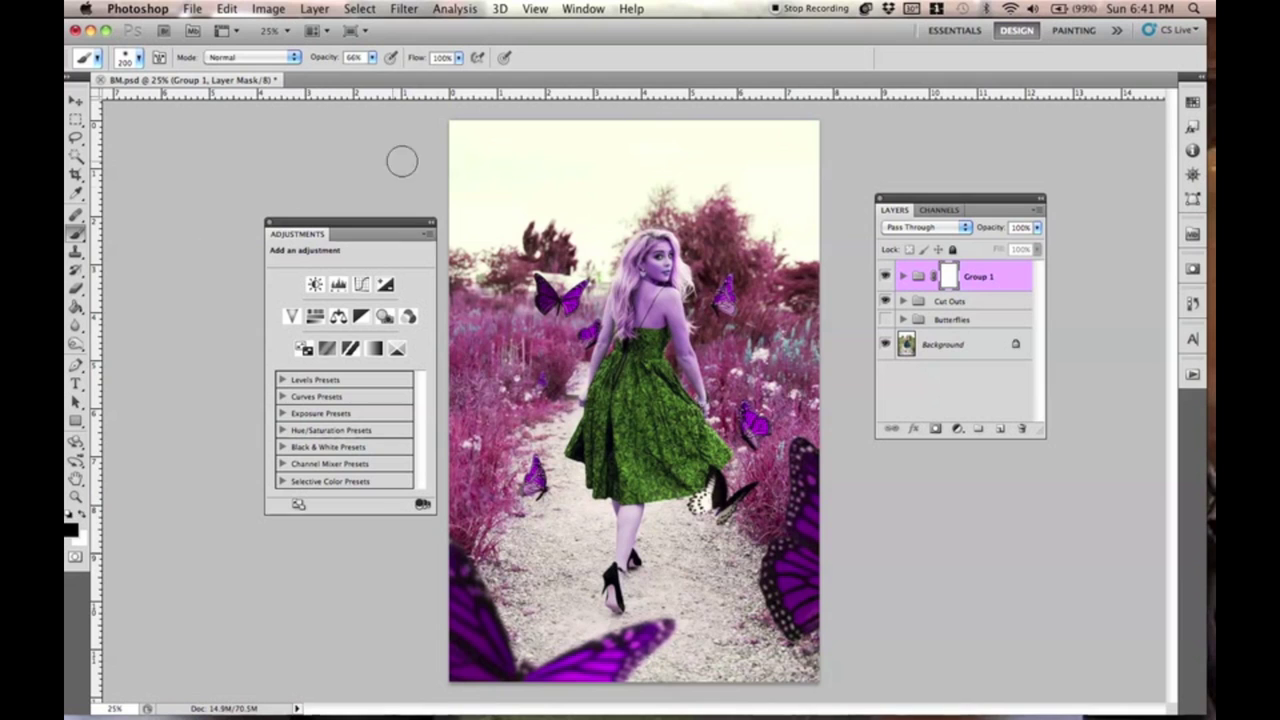
key(9)
key(9)
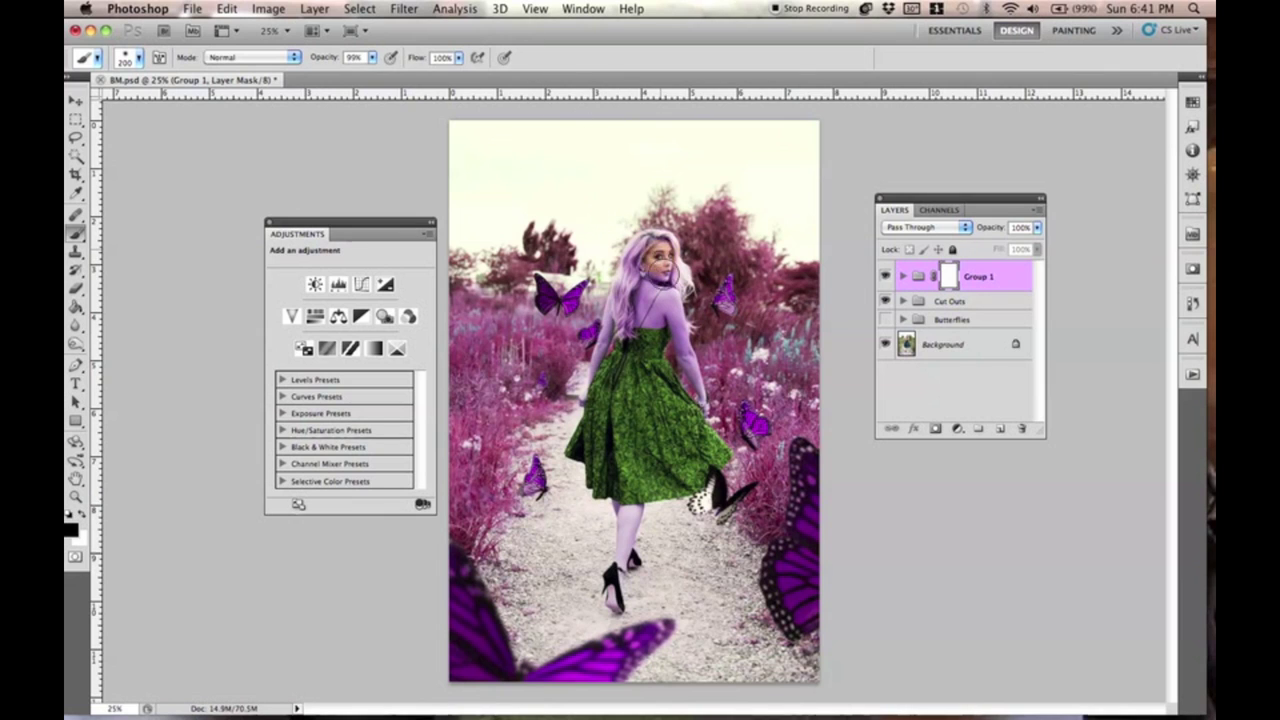
drag(664, 266, 648, 262)
key(bracketleft)
key(bracketleft)
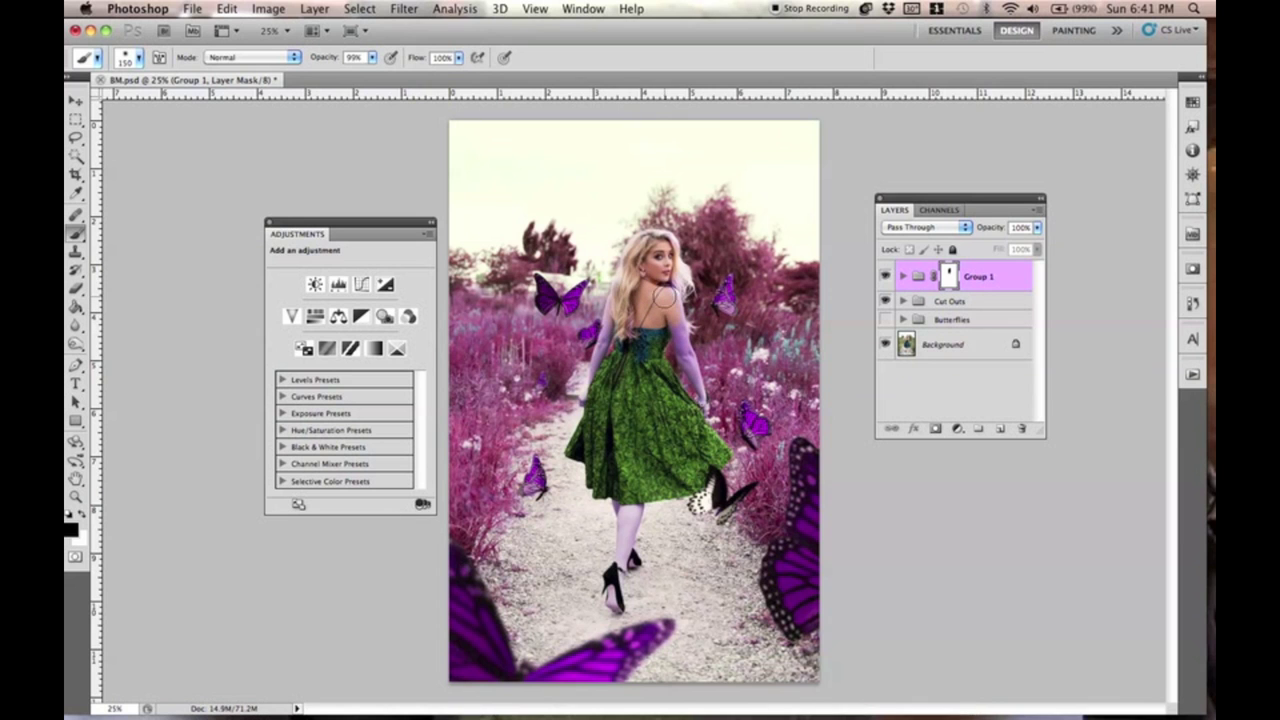
Mask the recolouring off the woman's right-hand arm and the whole dress with a 90 px brush.
key(super+equal)
key(super+equal)
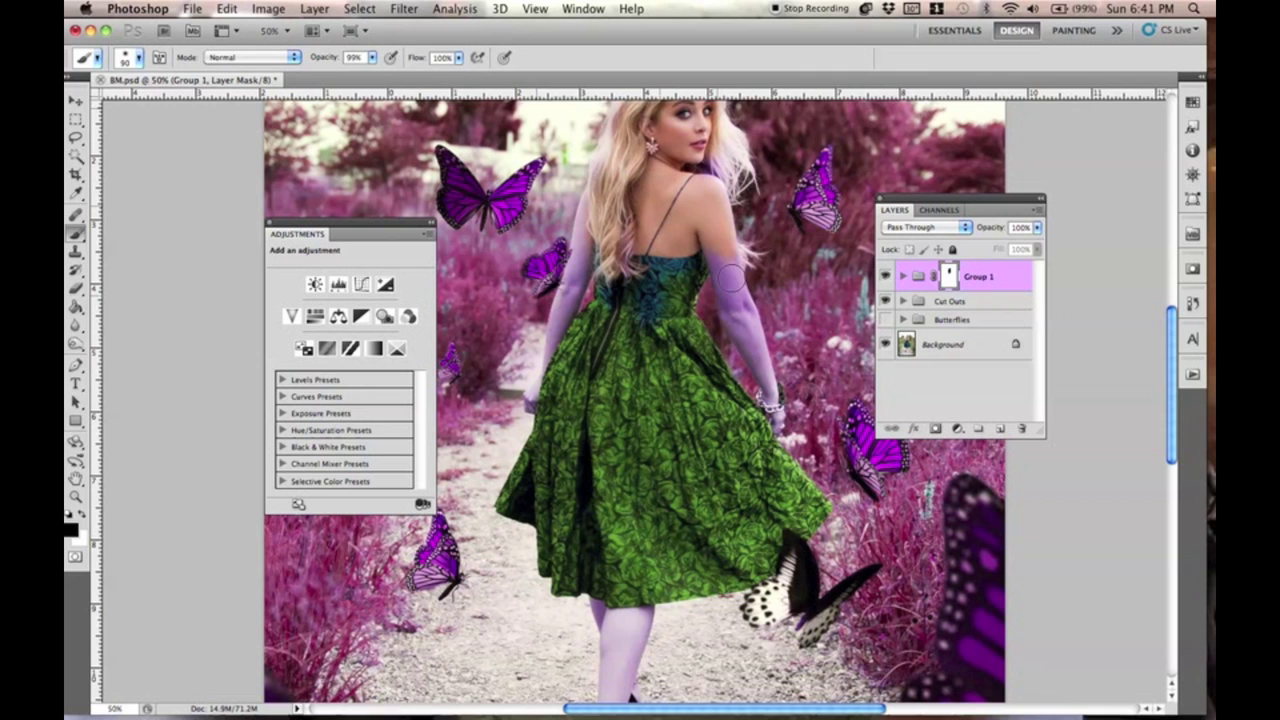
mouse_move(724, 268)
mouse_down()
mouse_move(745, 345)
mouse_move(650, 300)
mouse_move(714, 578)
mouse_move(548, 492)
mouse_move(576, 361)
mouse_move(637, 484)
mouse_up()
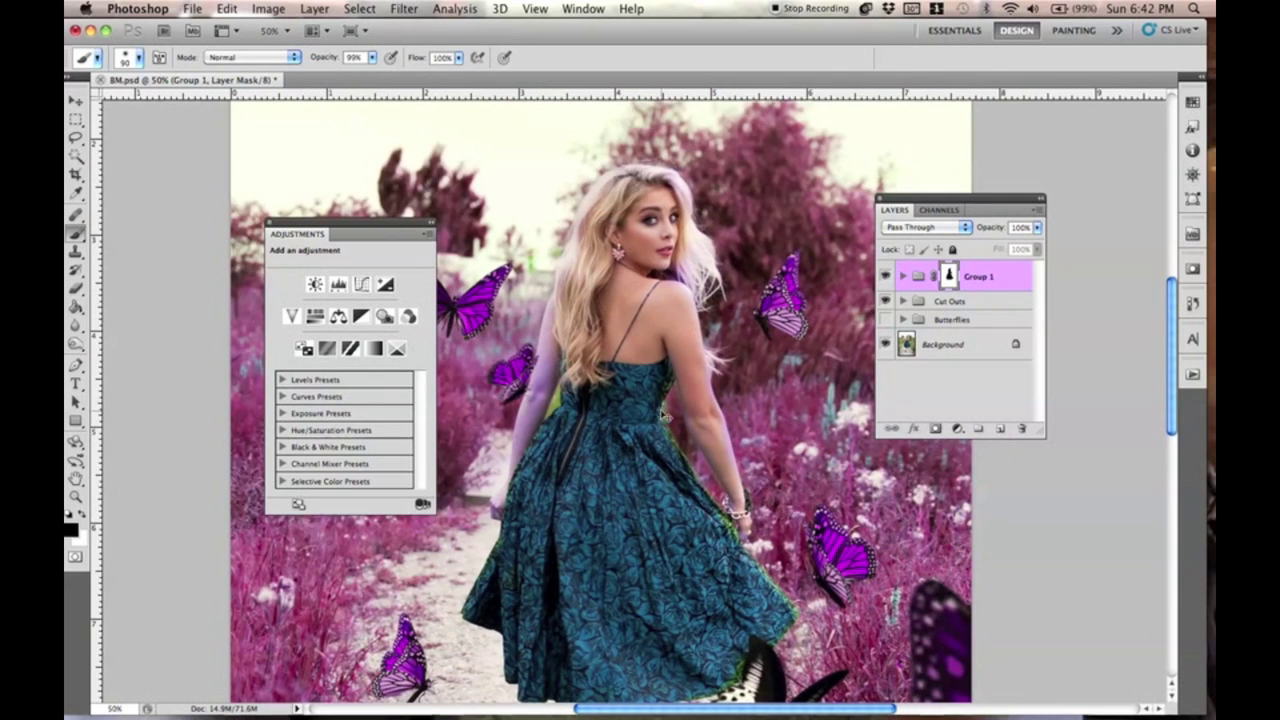
Mask the recolouring off the woman's other arm, hair edges and legs, and off the small butterflies beside her.
drag(543, 380, 525, 462)
drag(670, 270, 690, 250)
drag(768, 288, 780, 318)
scroll(777, 305, left, 3)
drag(525, 275, 580, 294)
scroll(590, 295, down, 10)
scroll(540, 372, right, 5)
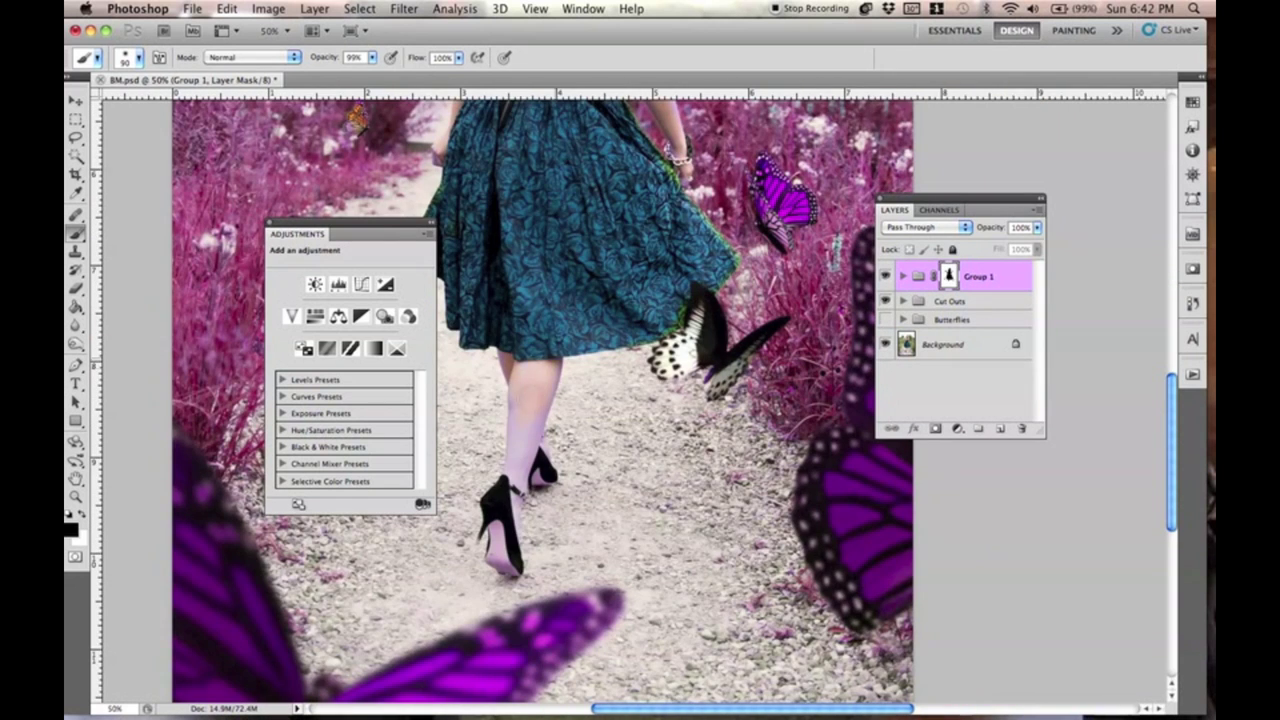
Touch up the Group 1 mask beside the skirt's edge, switching between white to restore the recolouring and black to hide it.
scroll(697, 218, up, 5)
key(x)
drag(665, 385, 640, 368)
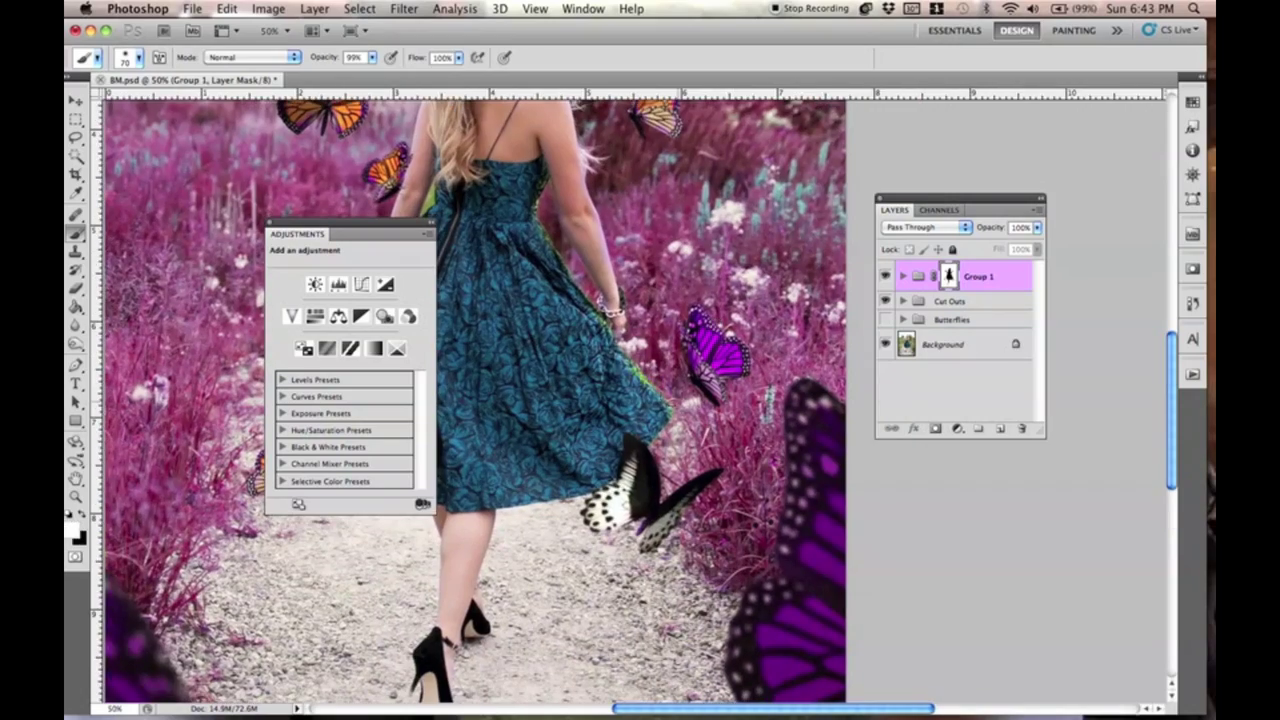
key(x)
key(x)
scroll(630, 365, down, 6)
key(x)
key(bracketleft)
key(bracketleft)
mouse_move(660, 120)
mouse_down()
mouse_move(675, 134)
mouse_move(664, 125)
mouse_up()
Partly mask the recolouring off the large foreground butterflies using an enlarged brush at 33% opacity.
key(bracketright)
key(bracketright)
key(bracketright)
key(bracketright)
key(bracketright)
key(bracketright)
key(bracketright)
key(bracketright)
key(bracketright)
key(3)
key(3)
mouse_move(752, 261)
mouse_down()
mouse_move(762, 421)
mouse_move(577, 651)
mouse_up()
Restore the recolouring in the gap between the woman's left-hand arm and her dress, using a small brush at 100% opacity.
scroll(790, 420, left, 5)
scroll(540, 400, up, 8)
key(bracketleft)
key(bracketleft)
key(bracketleft)
key(bracketleft)
key(bracketleft)
key(super+plus)
key(super+plus)
key(super+plus)
key(bracketleft)
key(bracketleft)
key(bracketleft)
key(bracketleft)
key(bracketleft)
key(bracketleft)
key(bracketleft)
key(bracketleft)
key(bracketleft)
key(bracketleft)
scroll(484, 280, left, 3)
key(0)
key(x)
mouse_move(615, 355)
mouse_down()
mouse_move(606, 400)
mouse_move(616, 355)
mouse_up()
Clean up the Group 1 mask along the dress's right waist and skirt edge, alternately hiding and restoring the recolouring with a small brush.
scroll(666, 313, right, 6)
scroll(666, 313, down, 1)
key(bracketright)
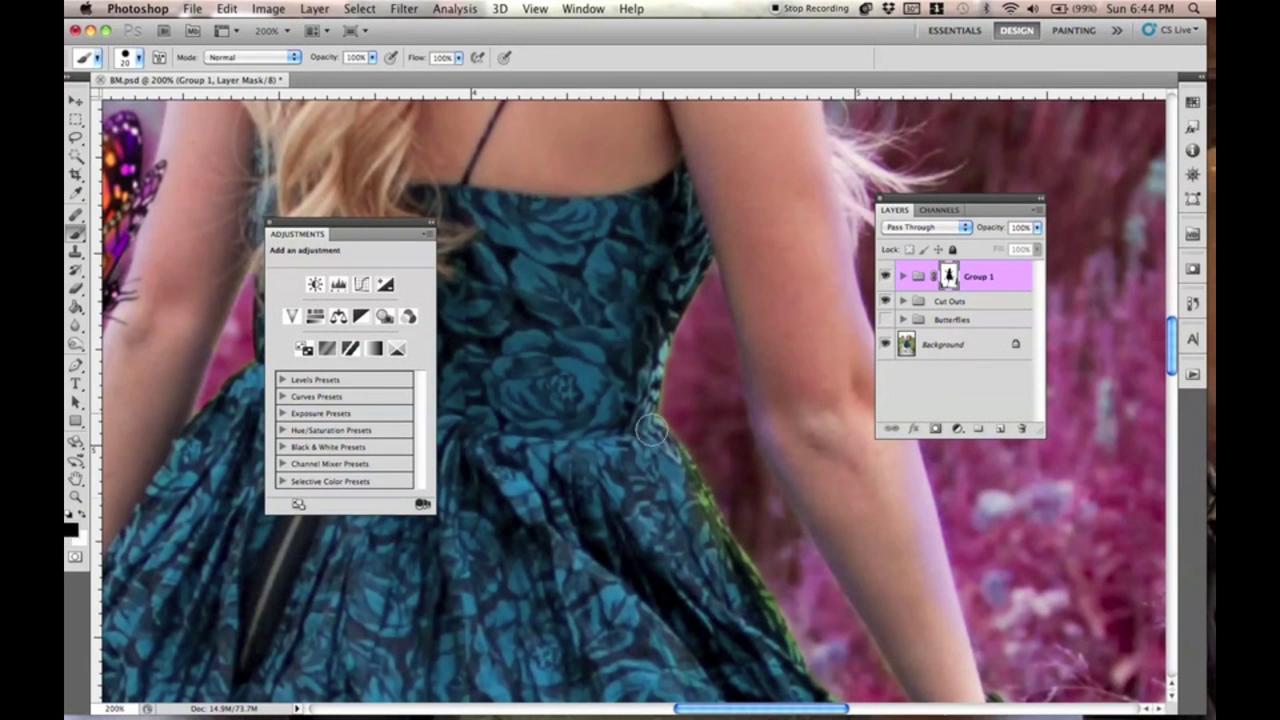
scroll(677, 370, down, 5)
scroll(677, 370, right, 3)
scroll(676, 405, down, 3)
scroll(676, 405, right, 1)
key(x)
drag(676, 405, 706, 388)
key(x)
drag(733, 301, 749, 438)
key(x)
scroll(567, 325, down, 3)
scroll(567, 325, right, 3)
drag(567, 325, 719, 457)
scroll(737, 372, down, 3)
scroll(737, 372, right, 1)
Mask the remaining colour cast off the left side of the woman's hair with a 45 px brush.
key(super+minus)
key(super+minus)
key(super+minus)
key(super+minus)
key(super+plus)
key(super+plus)
key(super+plus)
scroll(742, 365, up, 5)
scroll(585, 251, down, 1)
scroll(585, 251, left, 2)
key(bracketright)
key(bracketright)
key(bracketright)
key(bracketright)
key(bracketright)
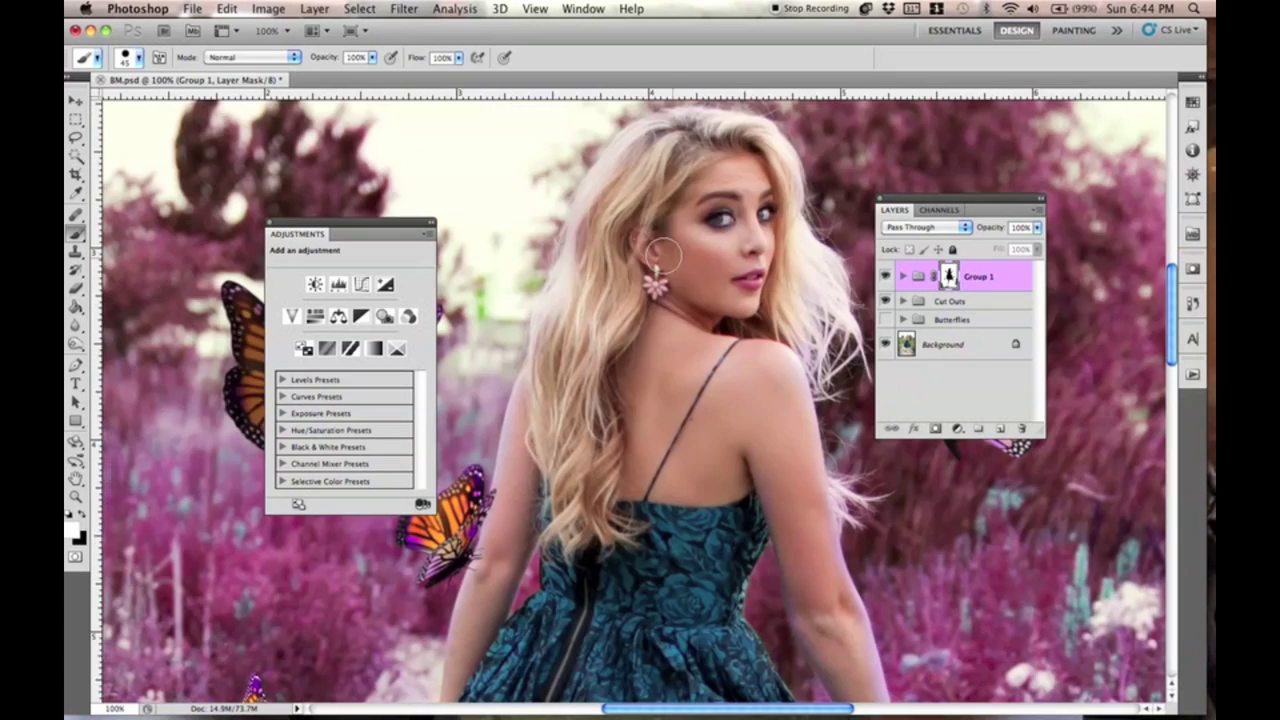
key(x)
drag(585, 251, 574, 291)
scroll(574, 291, down, 6)
scroll(574, 291, left, 2)
scroll(571, 443, down, 5)
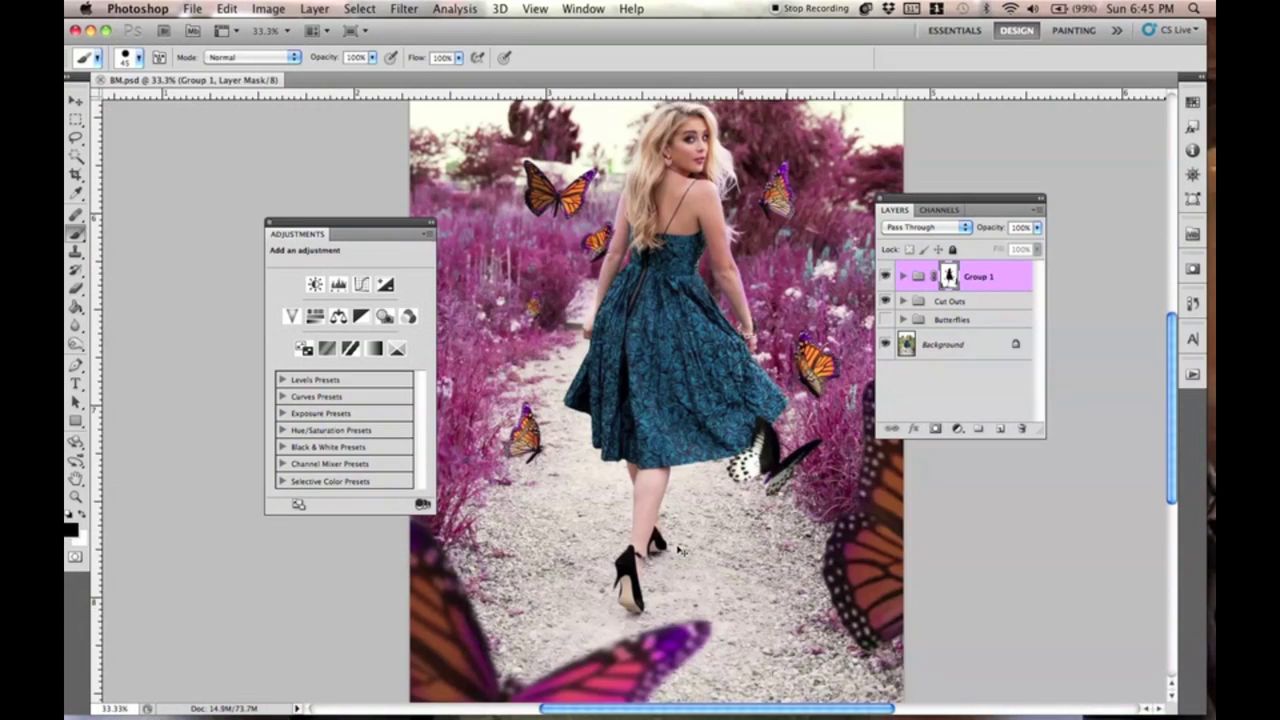
scroll(679, 549, down, 1)
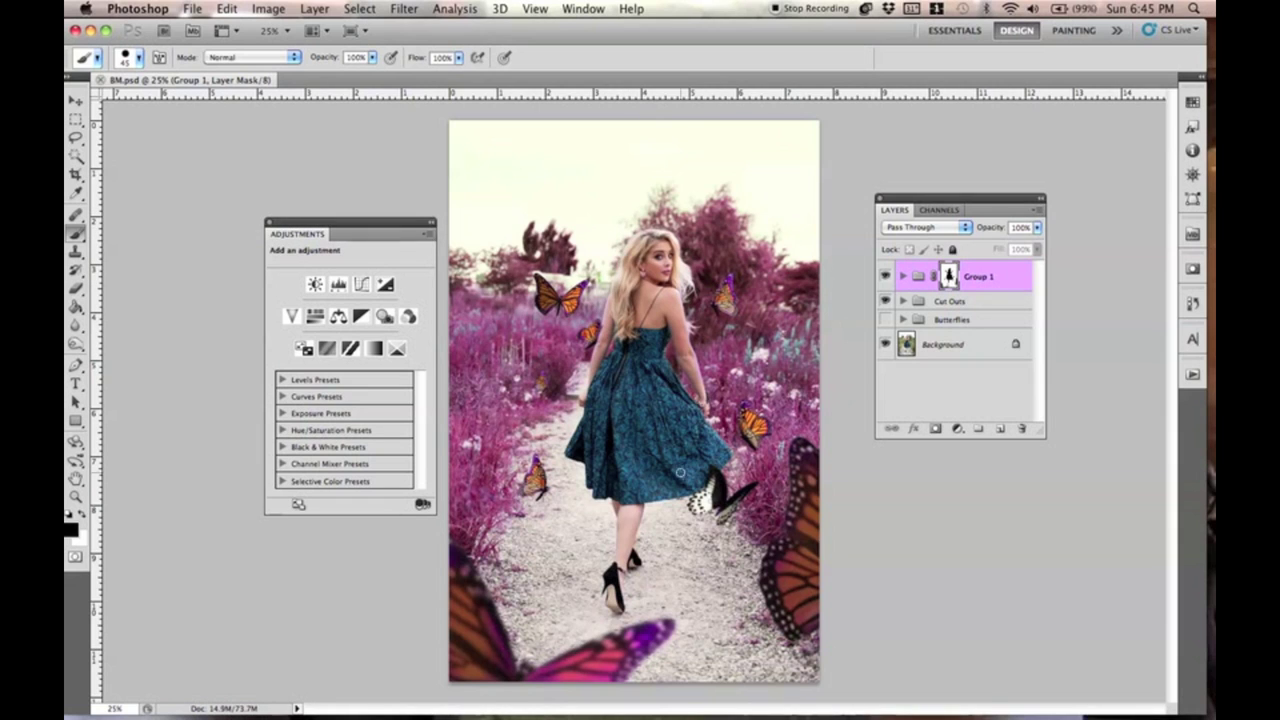
Compare the image with and without Group 1, and set the master hue of its Hue/Saturation 2 adjustment to -93.
click(77, 102)
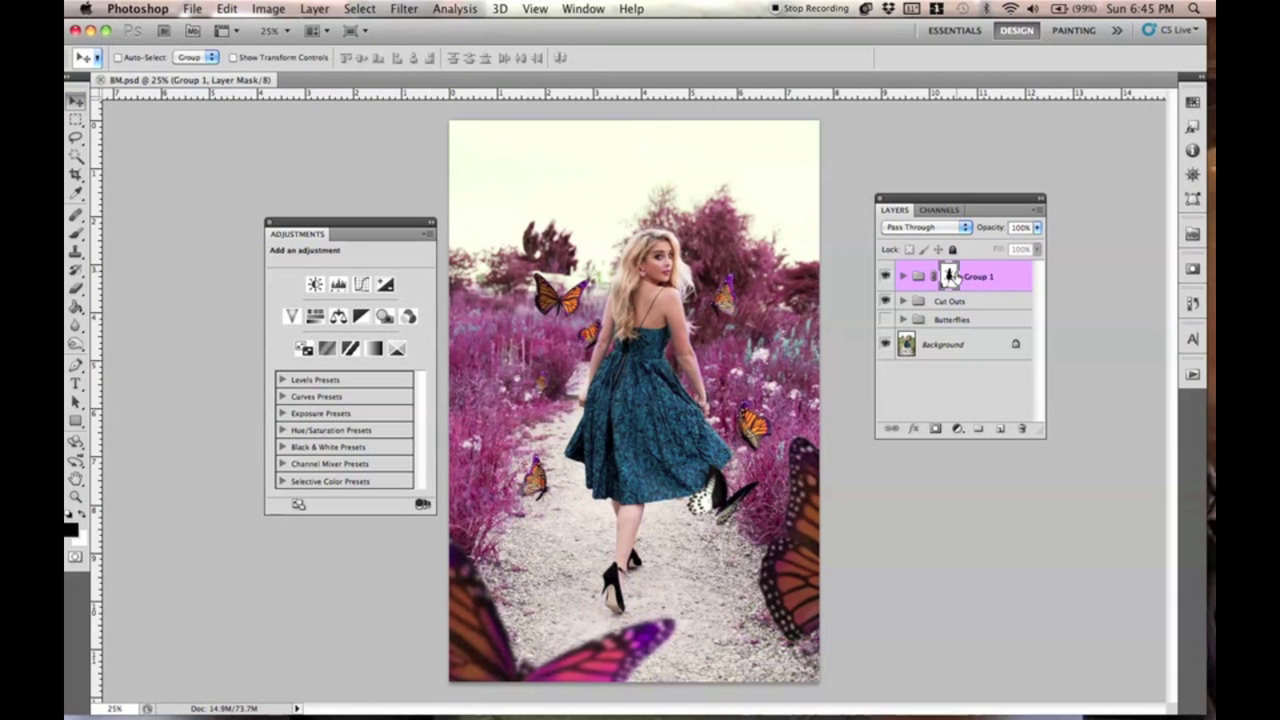
click(885, 277)
click(885, 277)
click(885, 277)
click(885, 277)
click(903, 276)
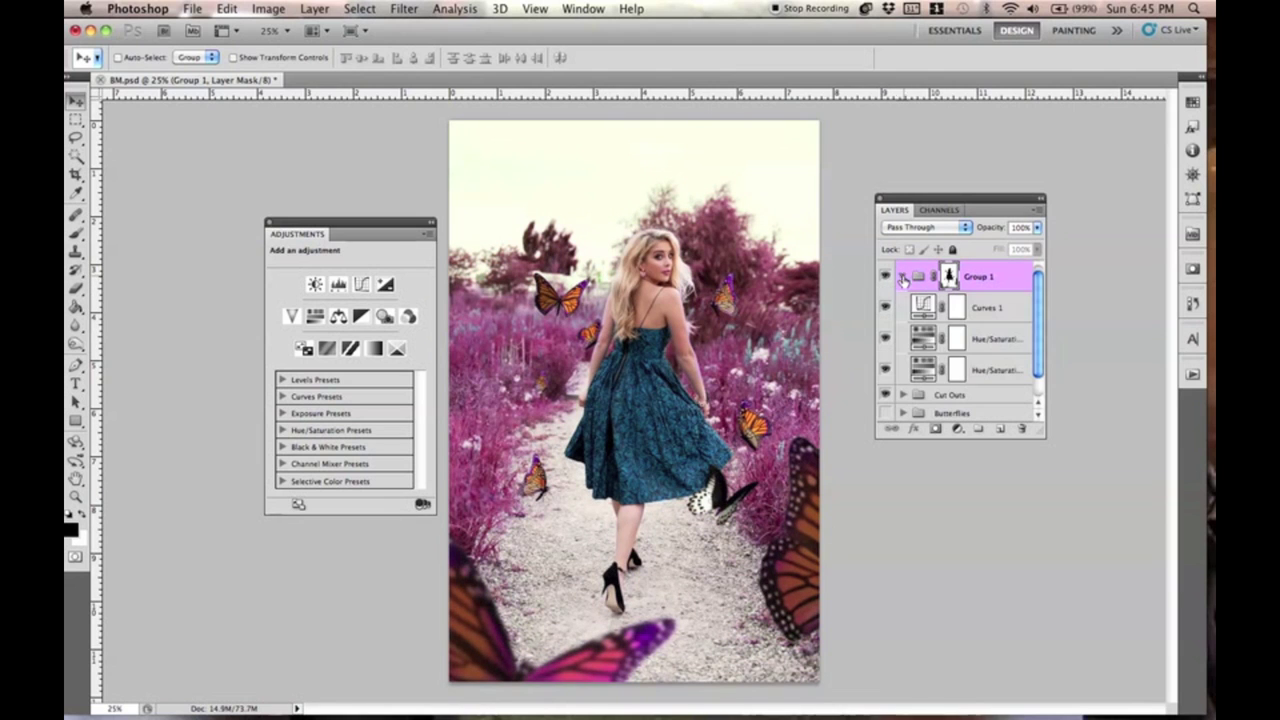
click(928, 344)
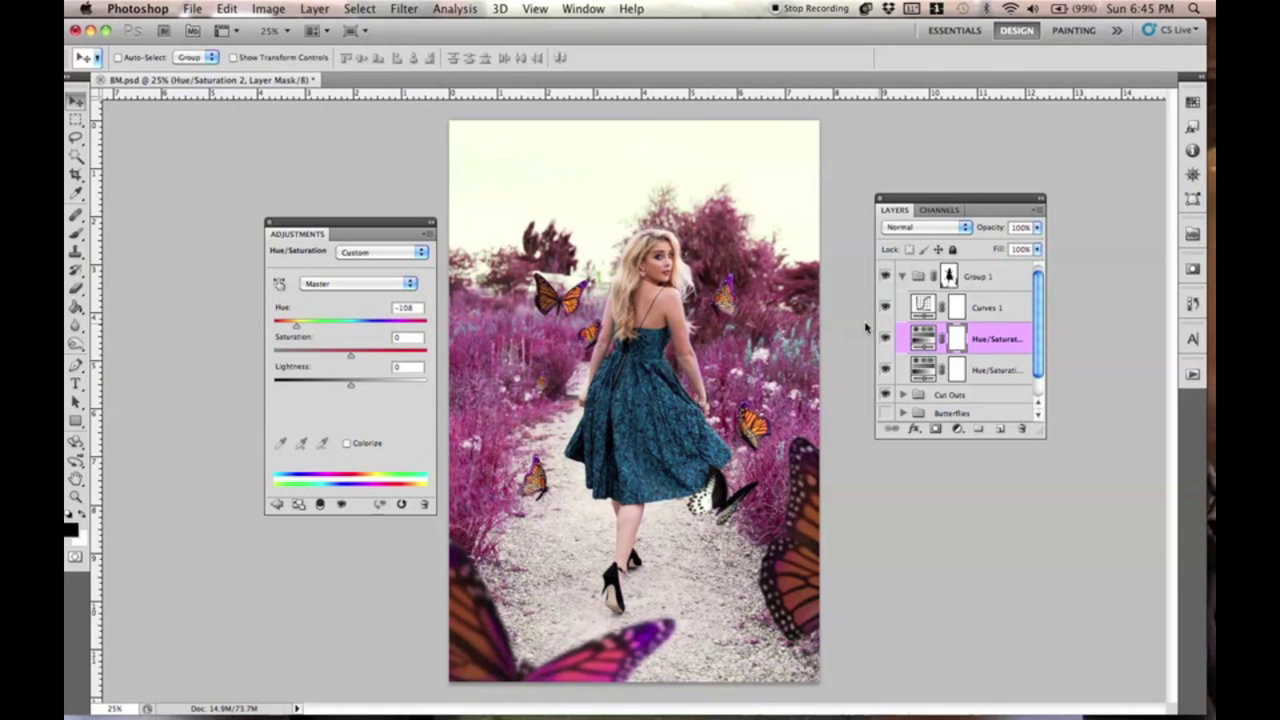
click(924, 339)
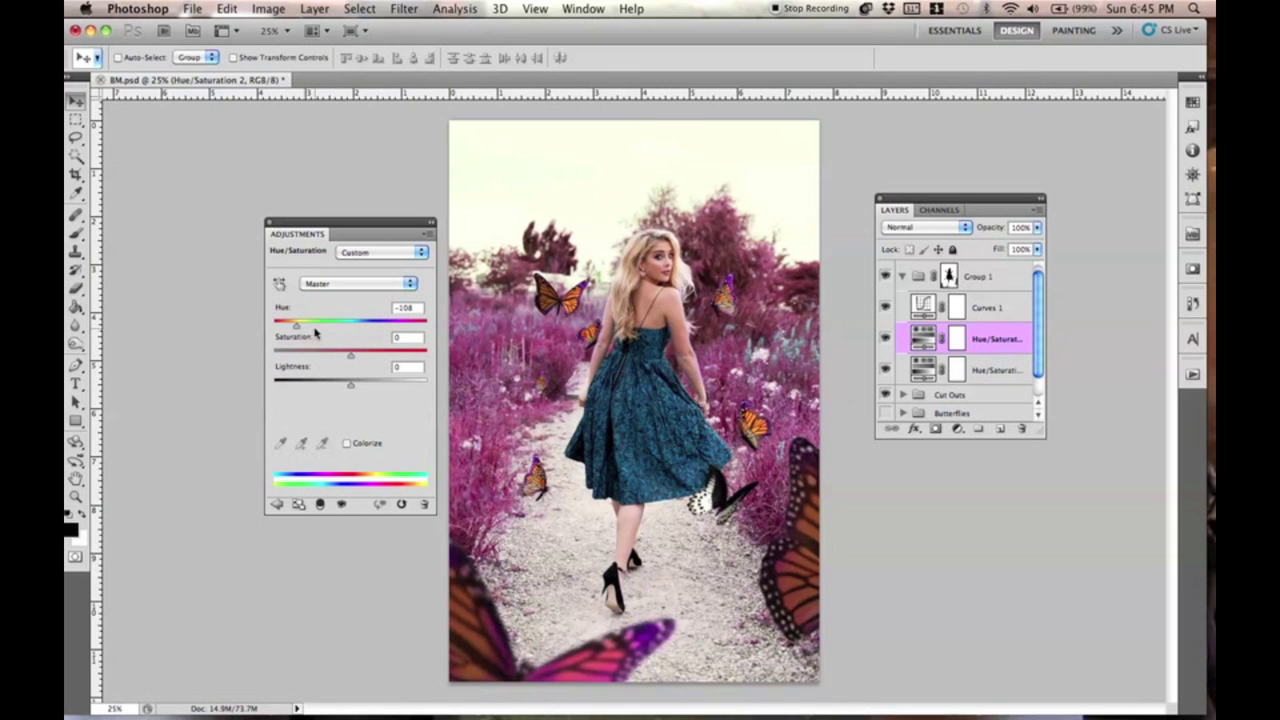
mouse_move(296, 330)
mouse_down()
mouse_move(413, 327)
mouse_move(310, 329)
mouse_move(304, 341)
mouse_up()
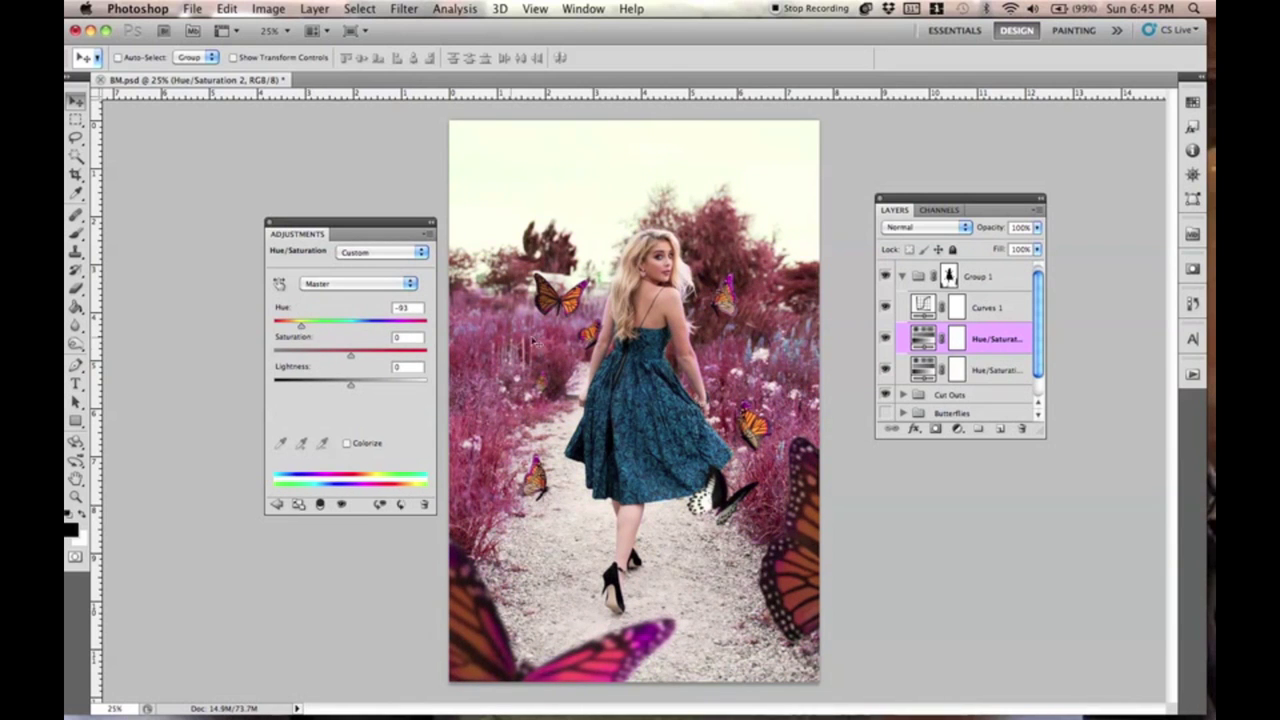
click(990, 287)
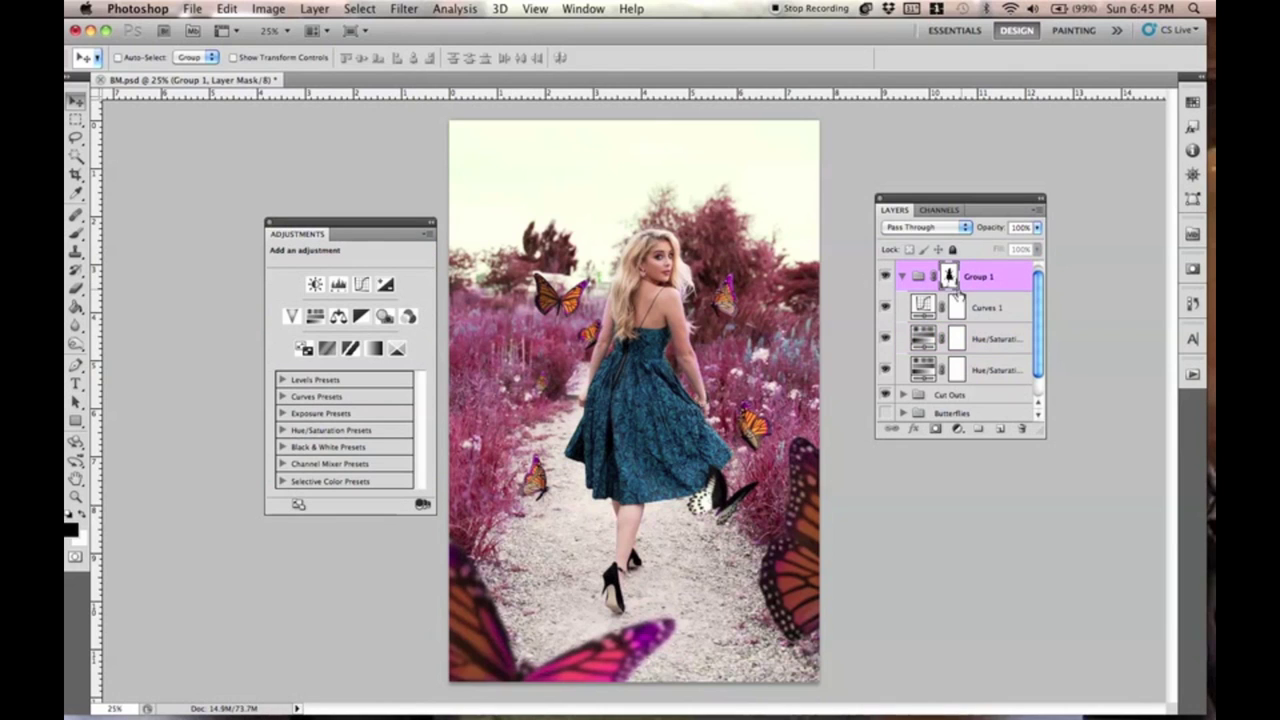
click(903, 276)
Add a Curves adjustment layer above Group 1 with a slightly lowered shadow point and an upper point at input 159, output 167.
click(314, 8)
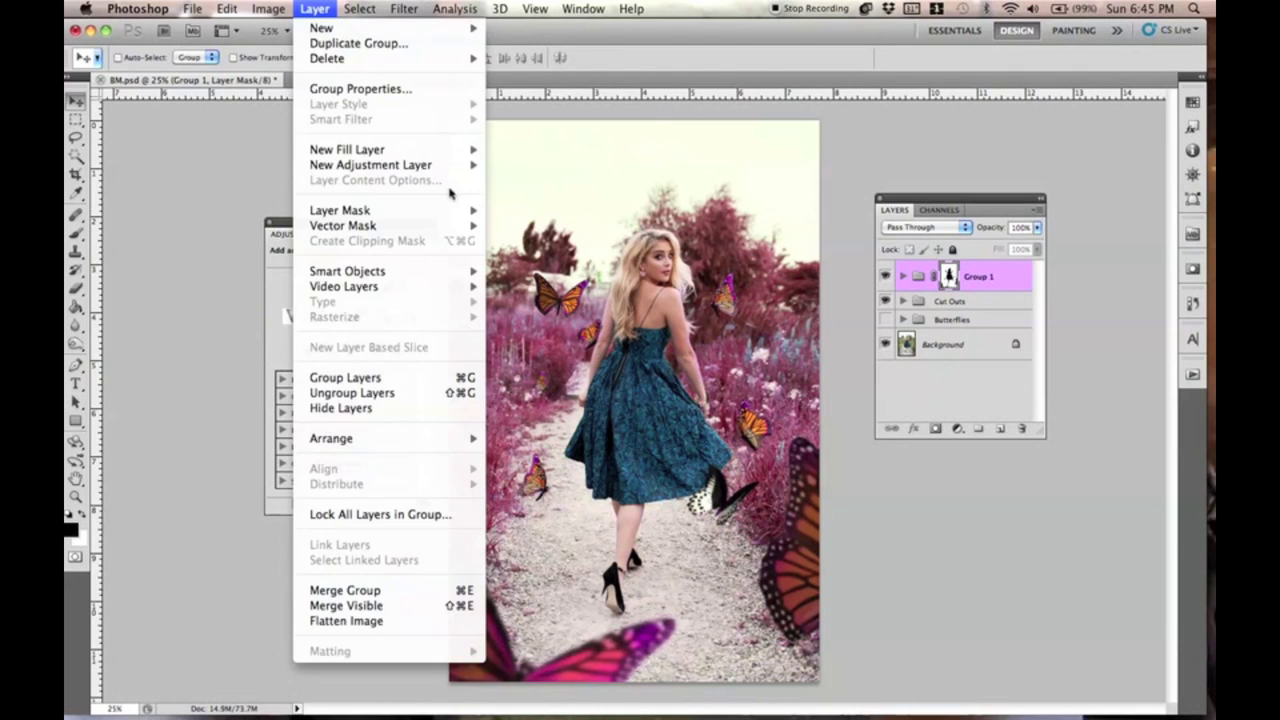
mouse_move(440, 164)
click(525, 195)
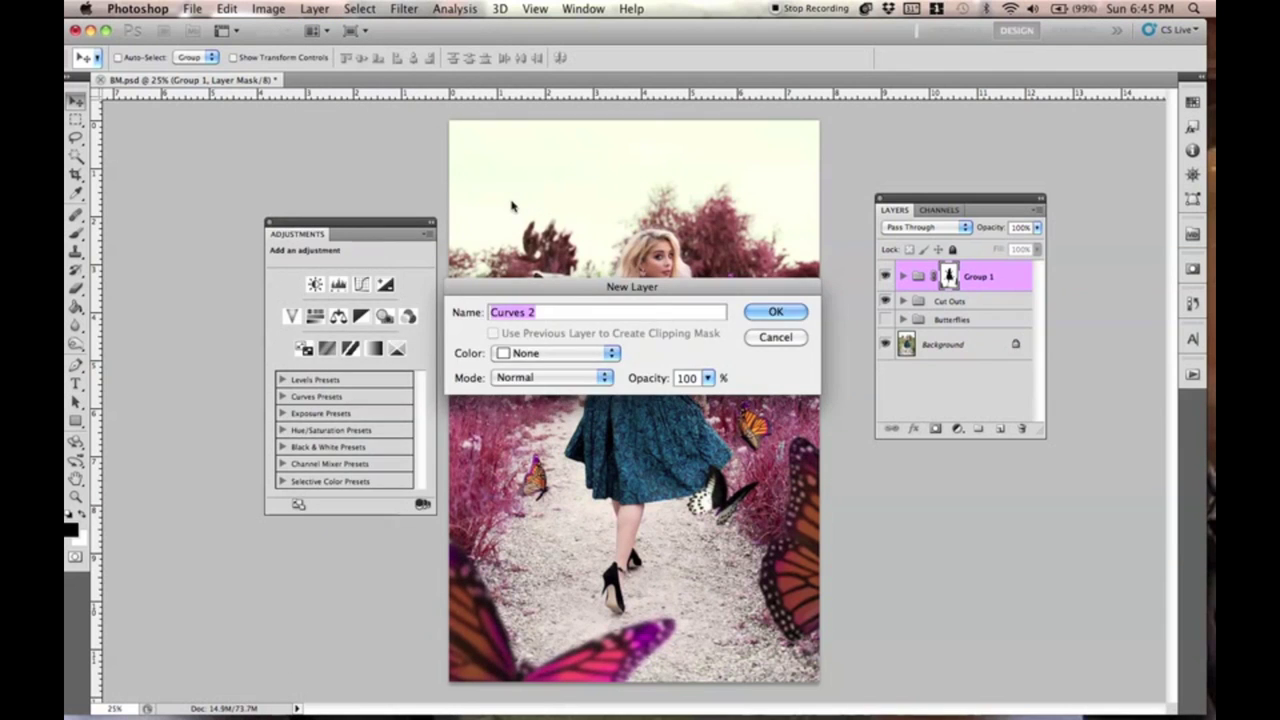
click(768, 310)
drag(338, 392, 340, 396)
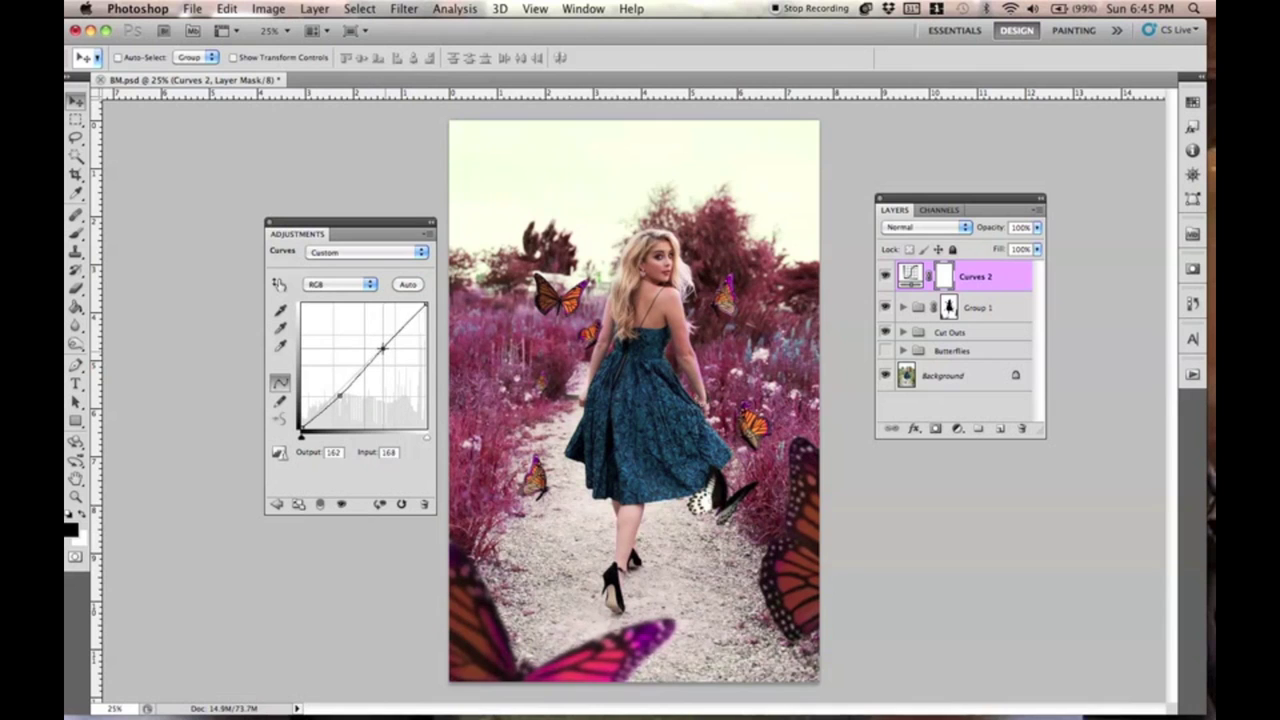
drag(381, 351, 380, 348)
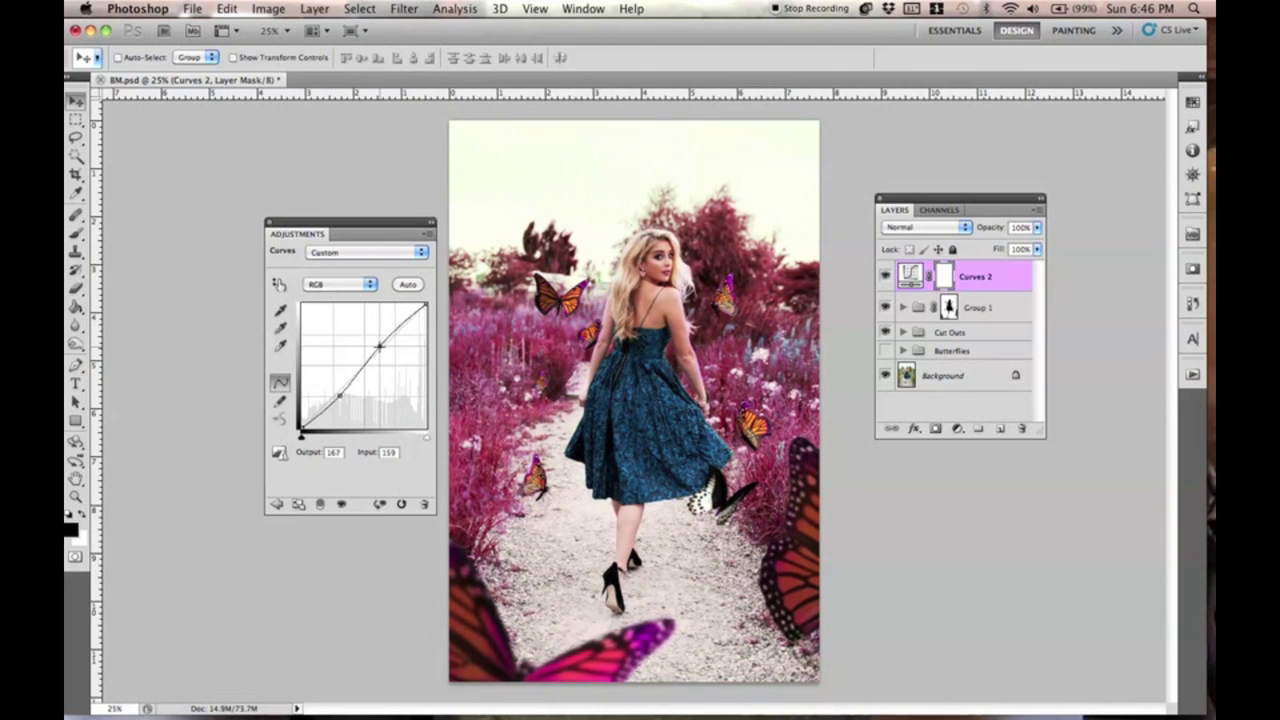
Fade the darkest tones by raising the Curves 2 black point, keep the lower point near input 79, output 68, and raise the upper point.
drag(426, 305, 426, 305)
drag(300, 432, 307, 417)
click(341, 395)
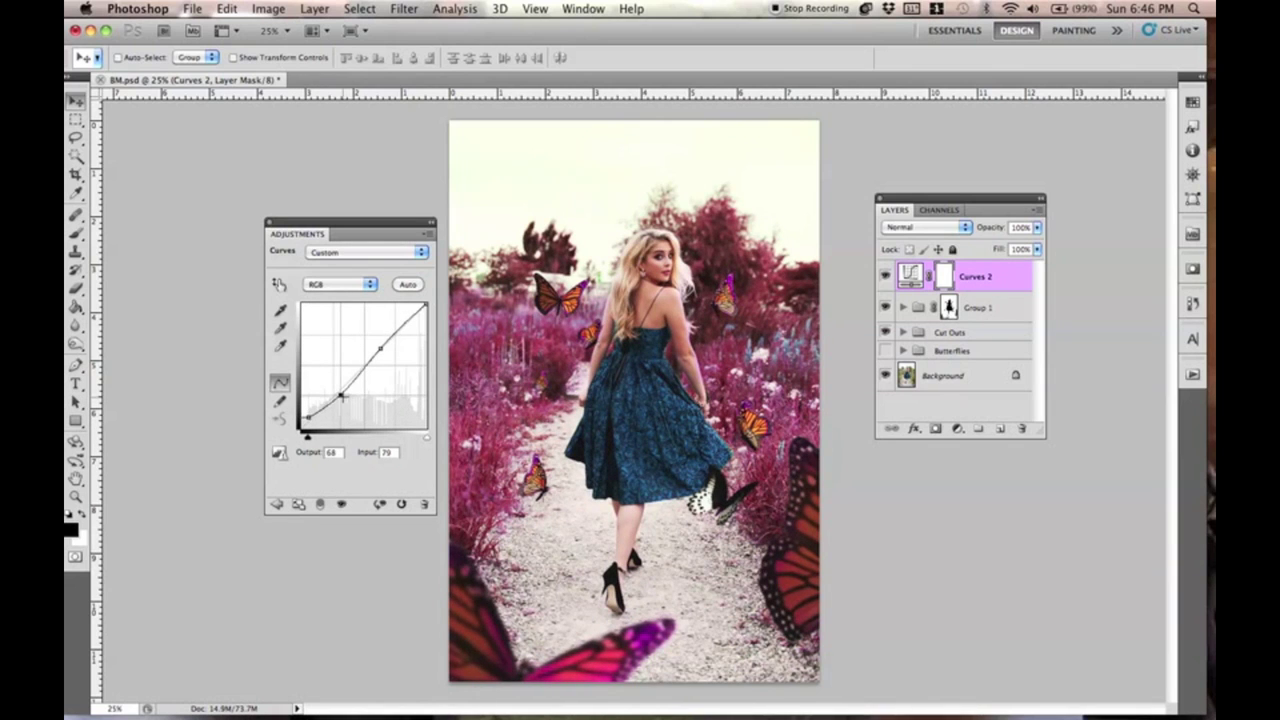
drag(341, 397, 341, 399)
drag(378, 348, 382, 342)
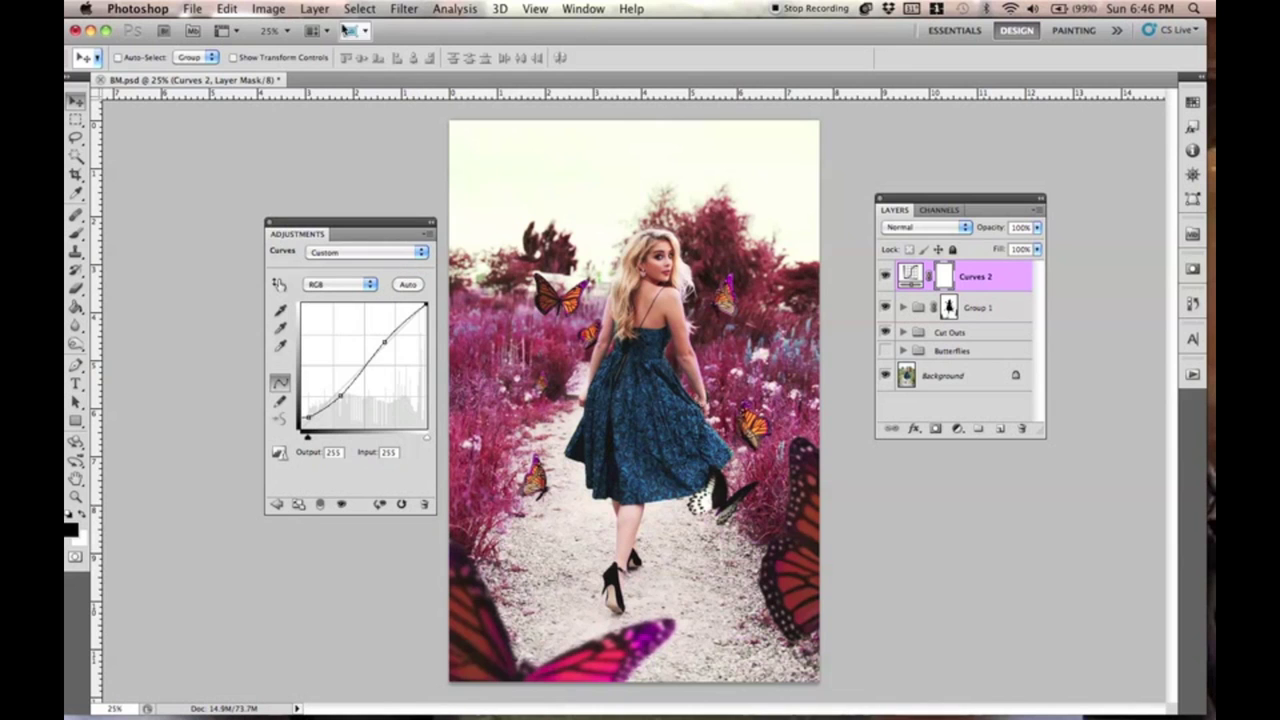
Add a Color Balance adjustment layer on top and set its midtones yellow–blue value to -33.
click(315, 8)
mouse_move(442, 166)
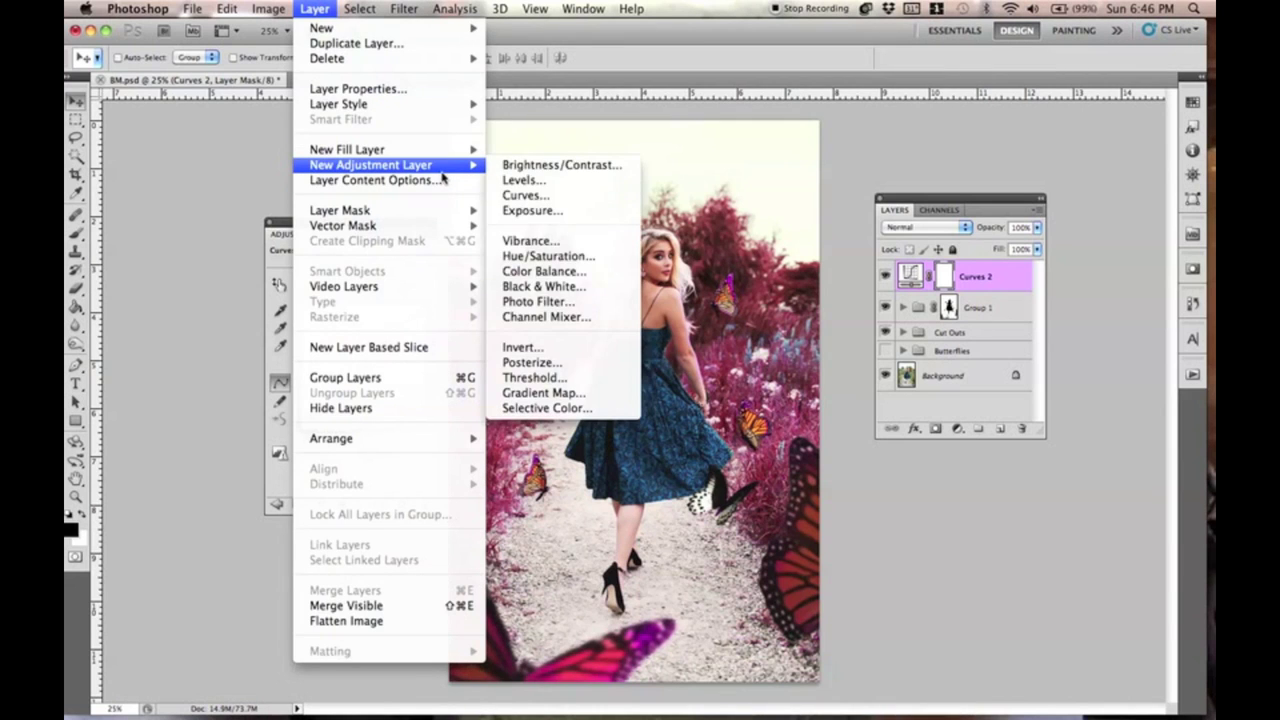
click(566, 272)
key(Return)
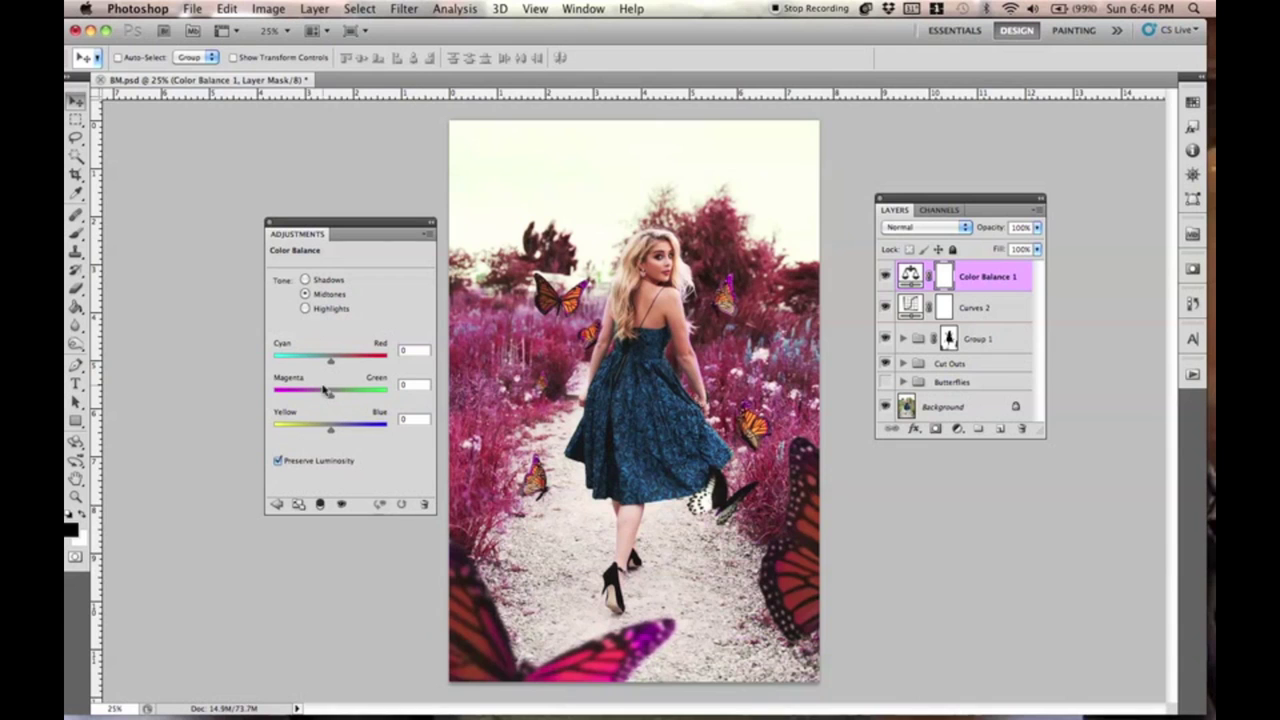
drag(324, 432, 312, 440)
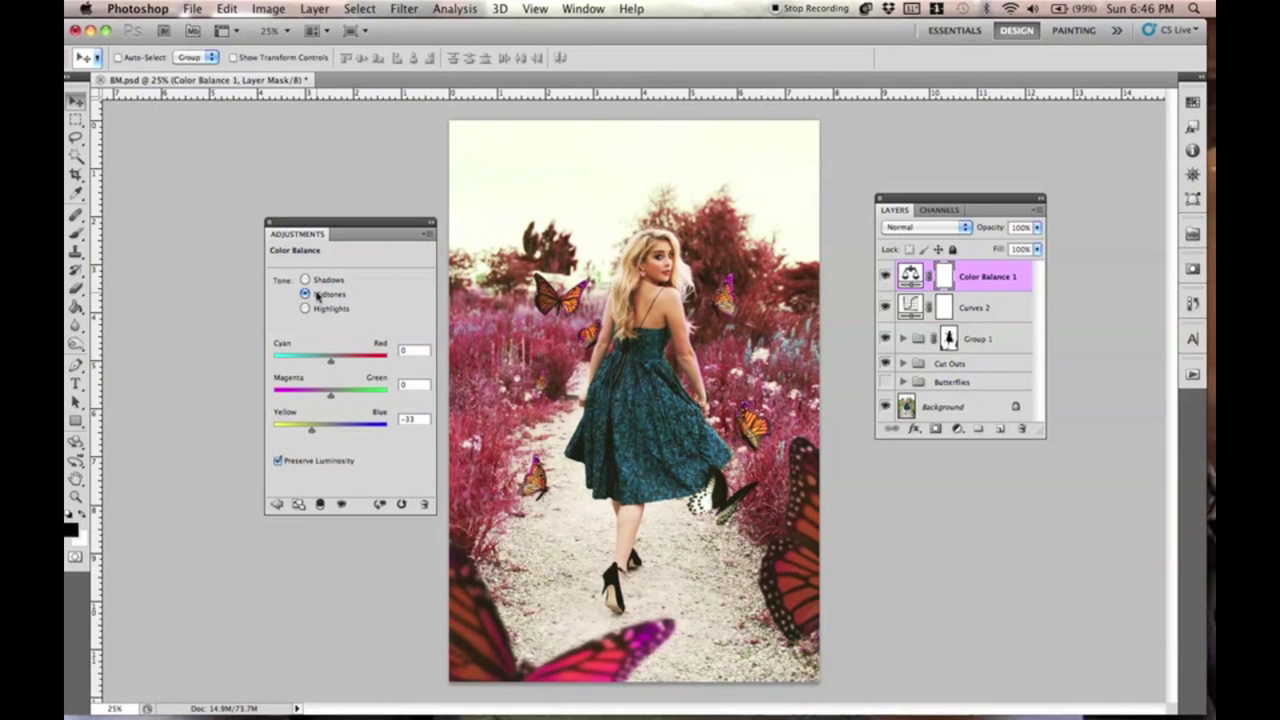
Adjust the Color Balance highlights slightly, and set its shadows to cyan–red +1 and yellow–blue -15.
click(306, 309)
drag(333, 400, 334, 364)
click(305, 280)
drag(318, 433, 322, 437)
Try the Color blend mode on the Color Balance 1 layer at 55% opacity.
click(940, 233)
click(920, 531)
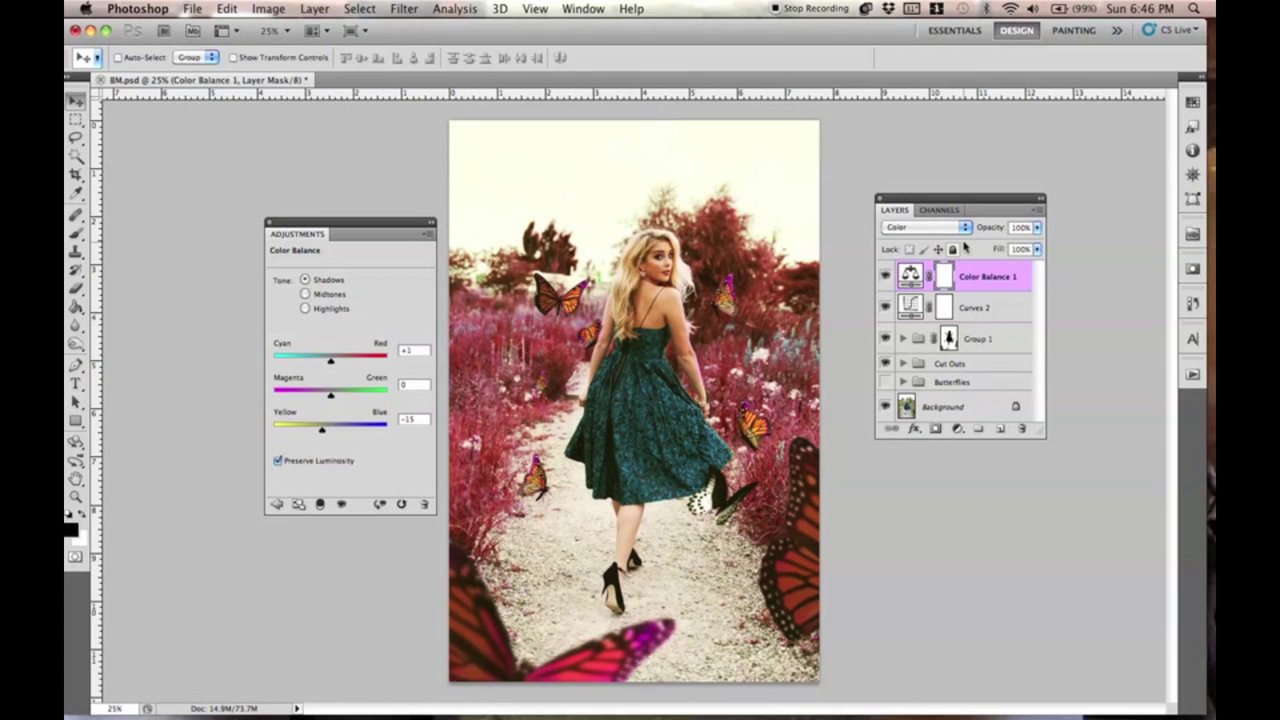
key(5)
key(5)
Try the Soft Light blend mode on the Color Balance 1 layer at 22% opacity, comparing the image with the layer hidden.
drag(948, 236, 946, 236)
click(952, 232)
click(940, 86)
click(886, 277)
click(886, 277)
drag(985, 231, 1001, 229)
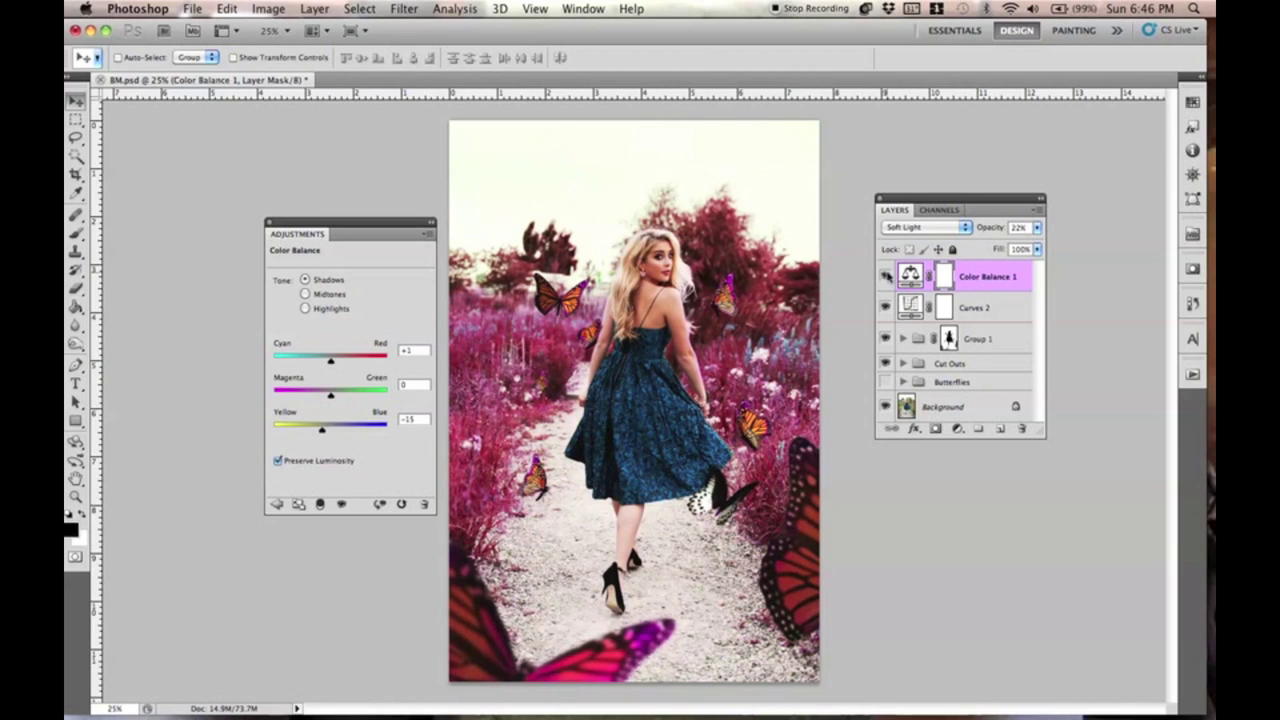
click(933, 232)
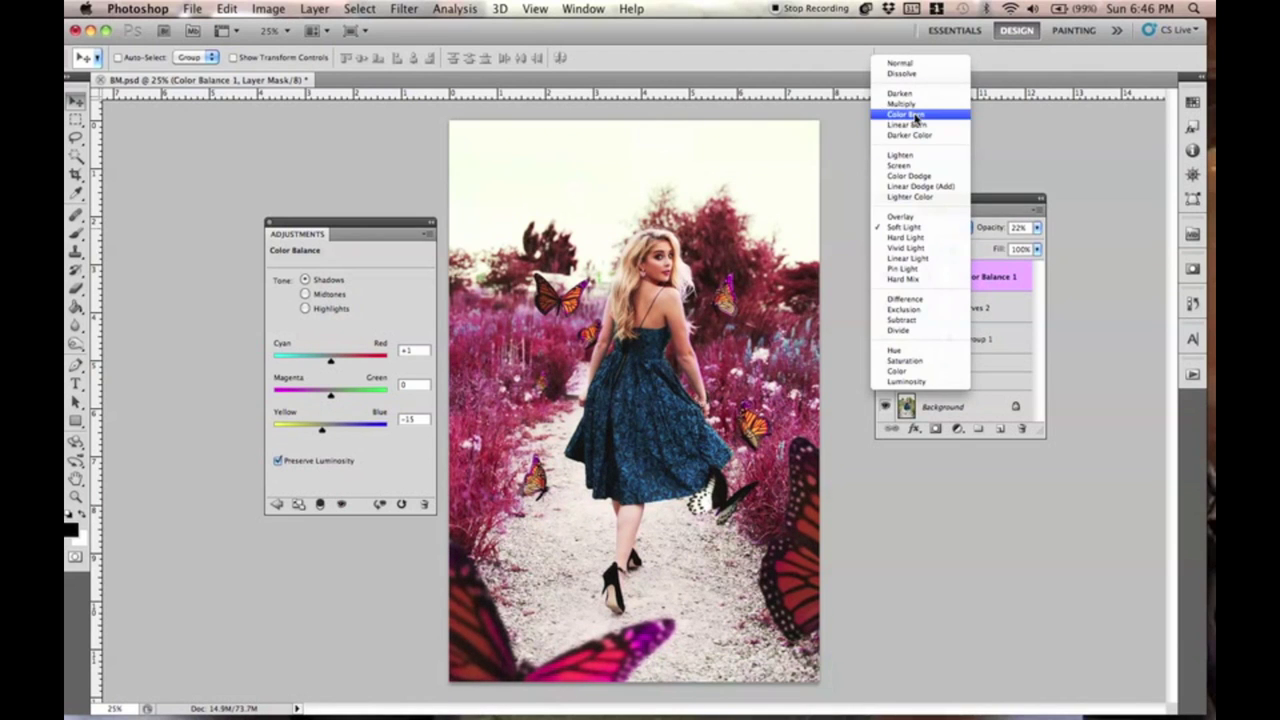
click(908, 237)
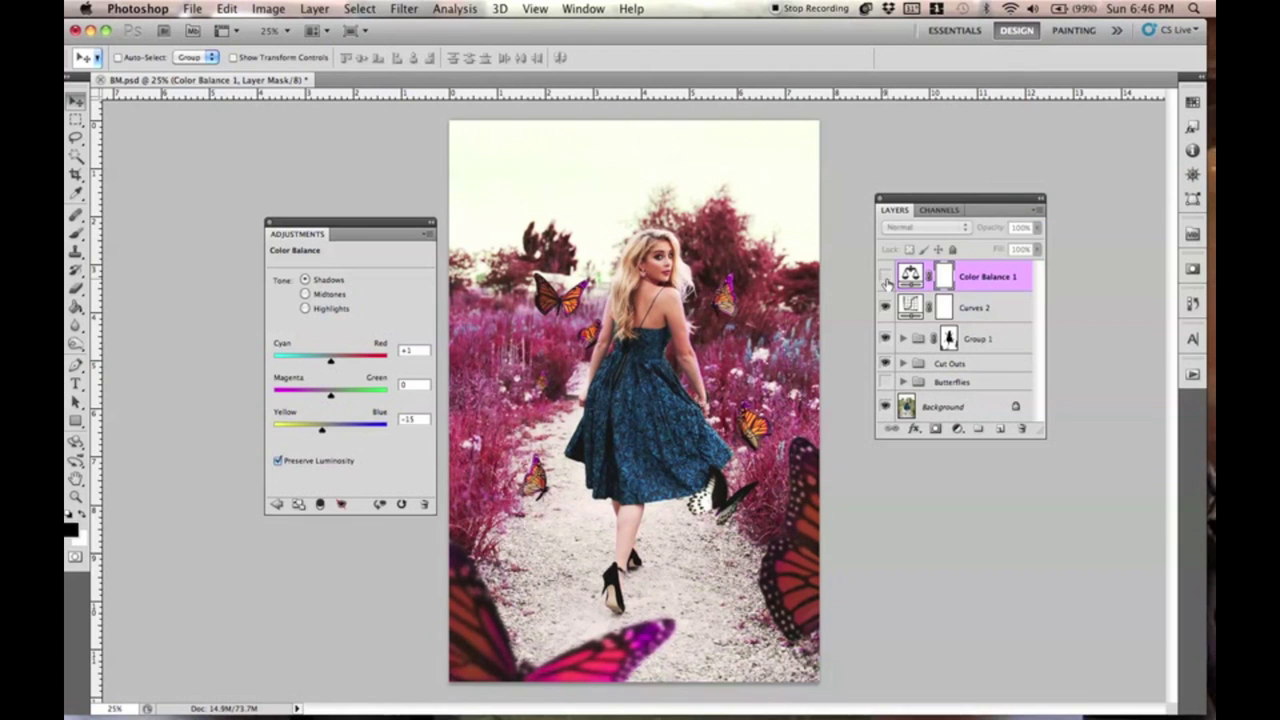
click(908, 237)
click(905, 299)
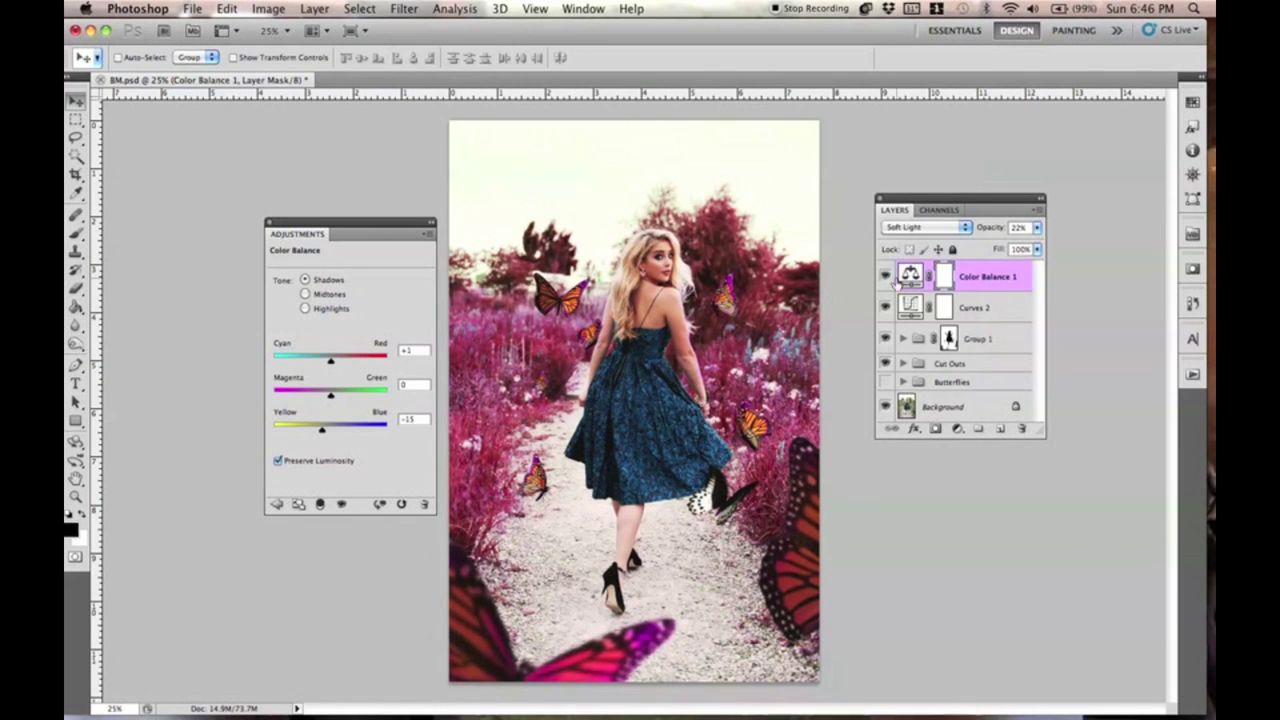
Set the Color Balance 1 layer's blend mode to Normal and its opacity to 26%.
click(922, 229)
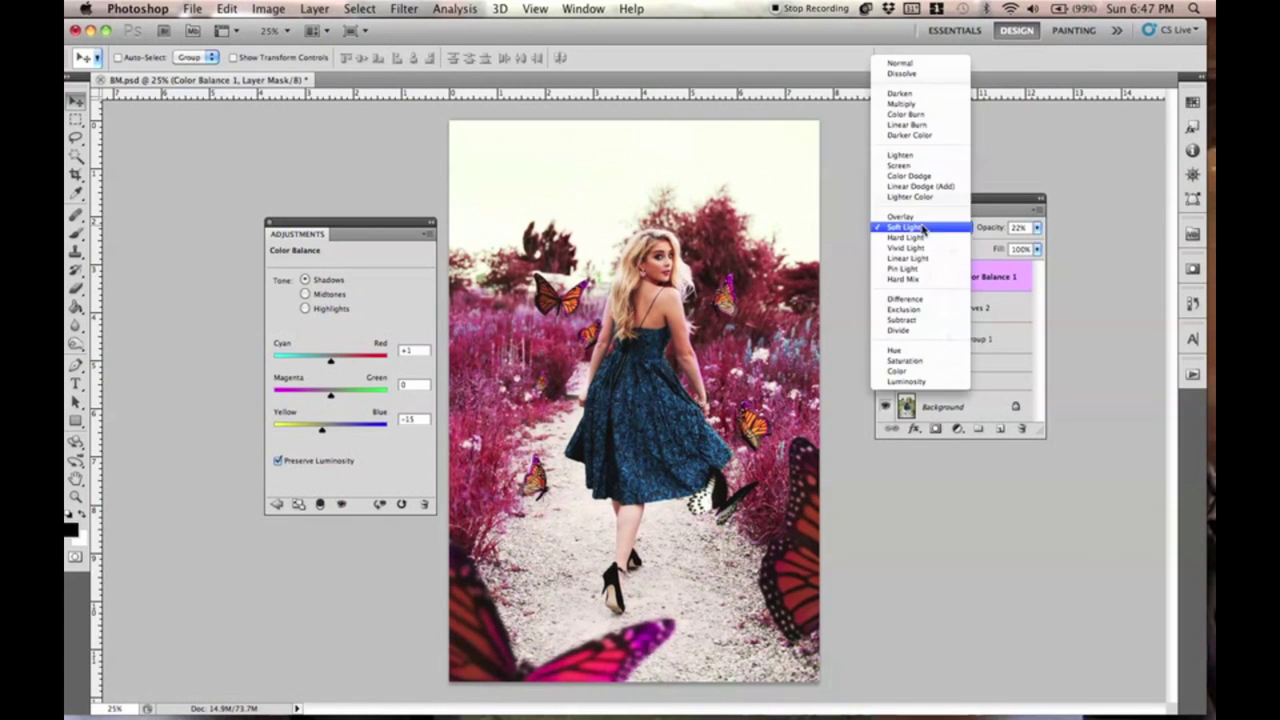
click(912, 63)
mouse_move(985, 228)
mouse_down()
mouse_move(1008, 230)
mouse_move(992, 233)
mouse_up()
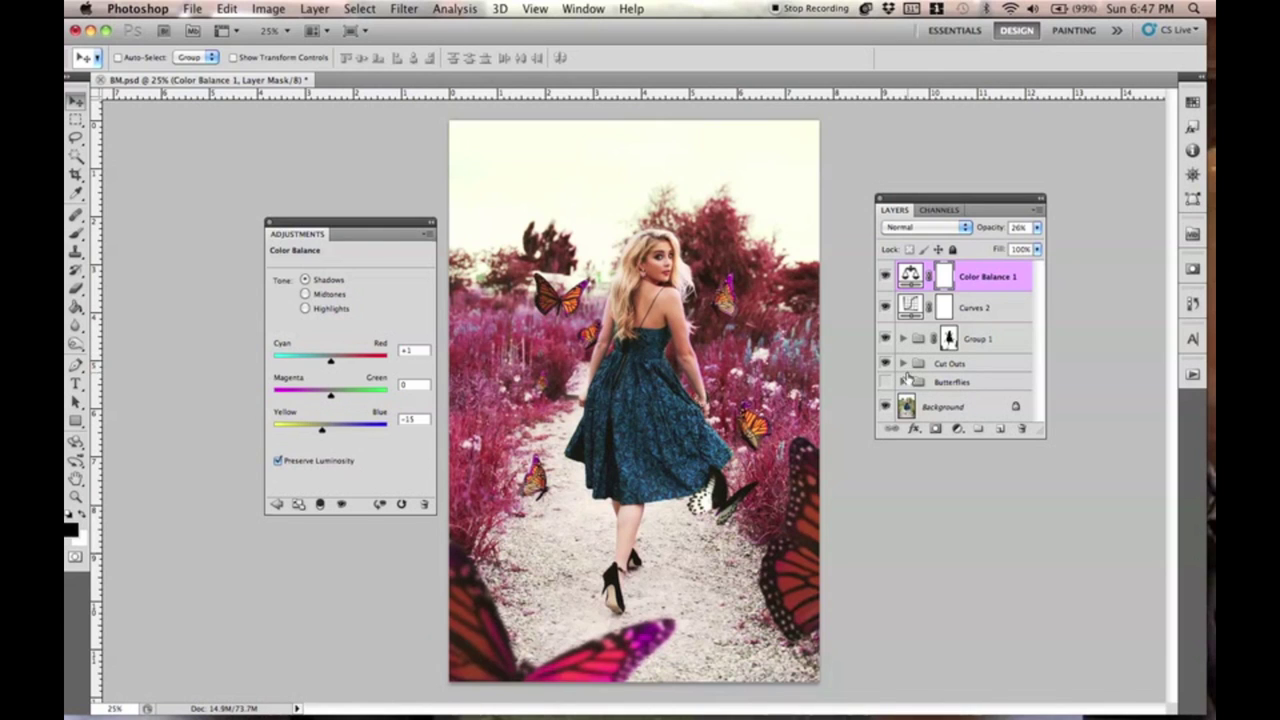
Soften the Layer 1 butterfly in the Cut Outs group with the Blur tool at 71% strength, checking its visibility to identify it.
click(902, 364)
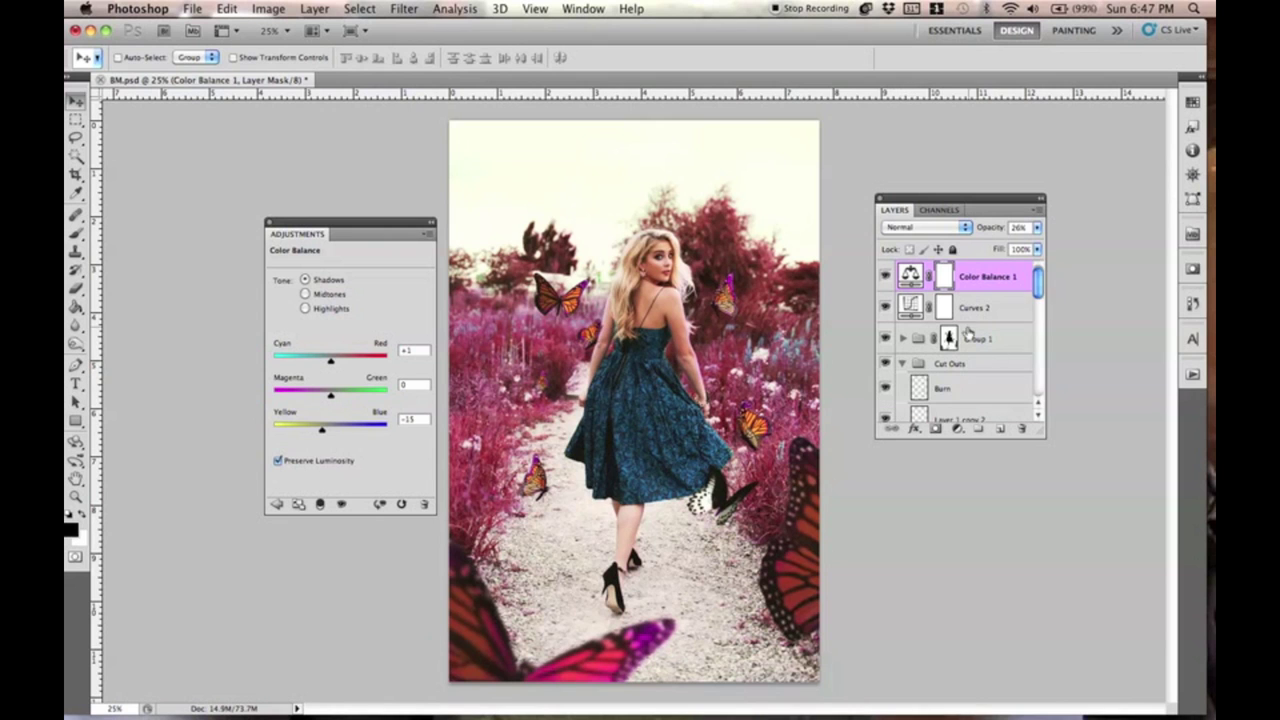
scroll(965, 330, down, 3)
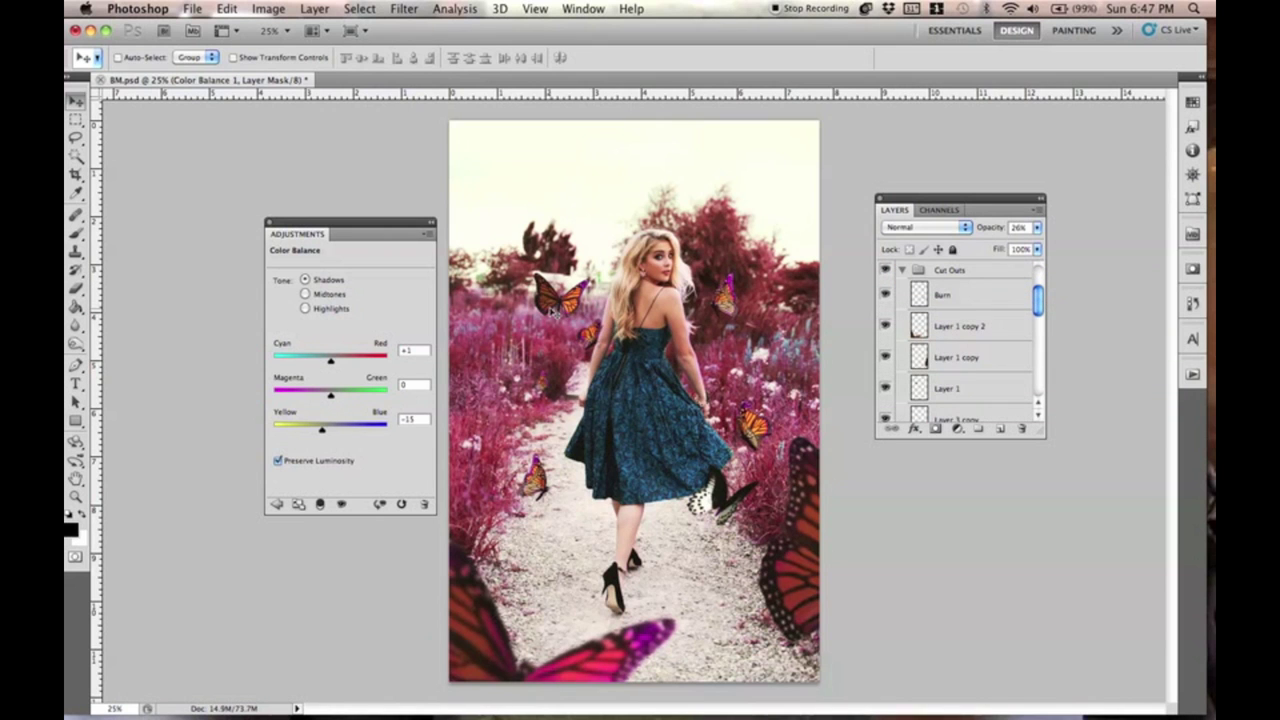
key(super+plus)
key(super+plus)
key(super+plus)
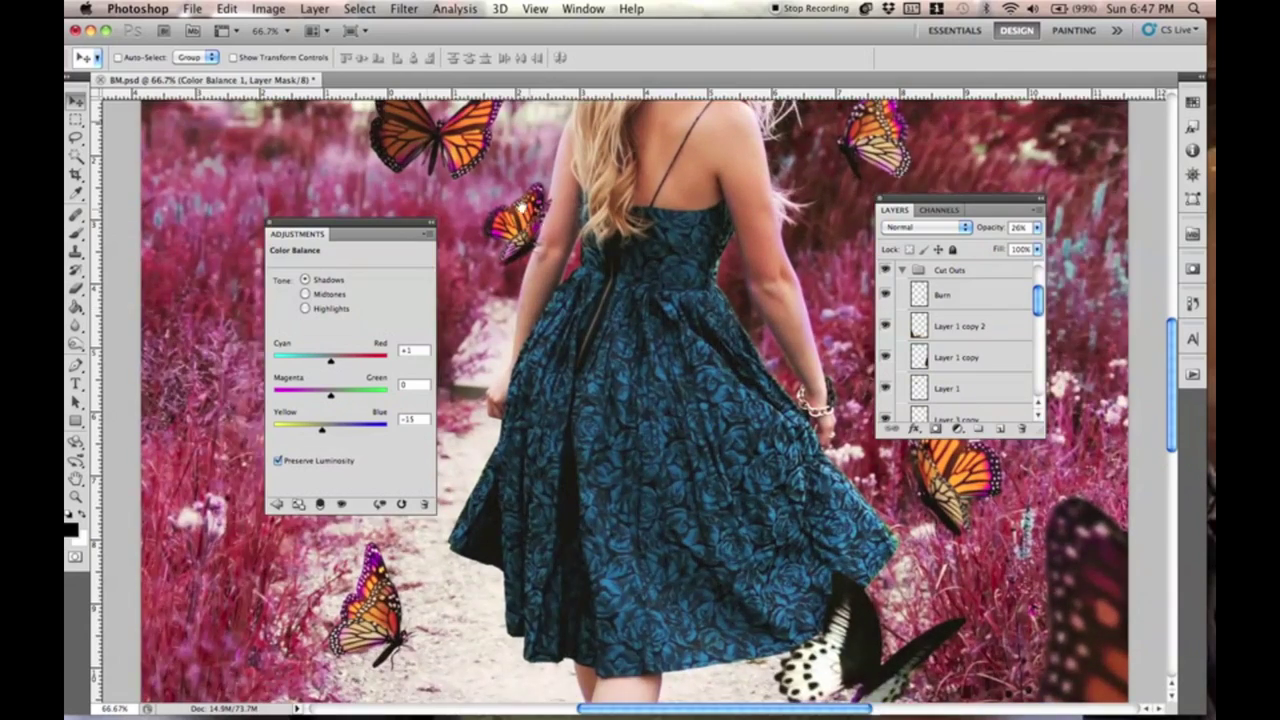
drag(521, 207, 679, 331)
click(885, 388)
click(885, 388)
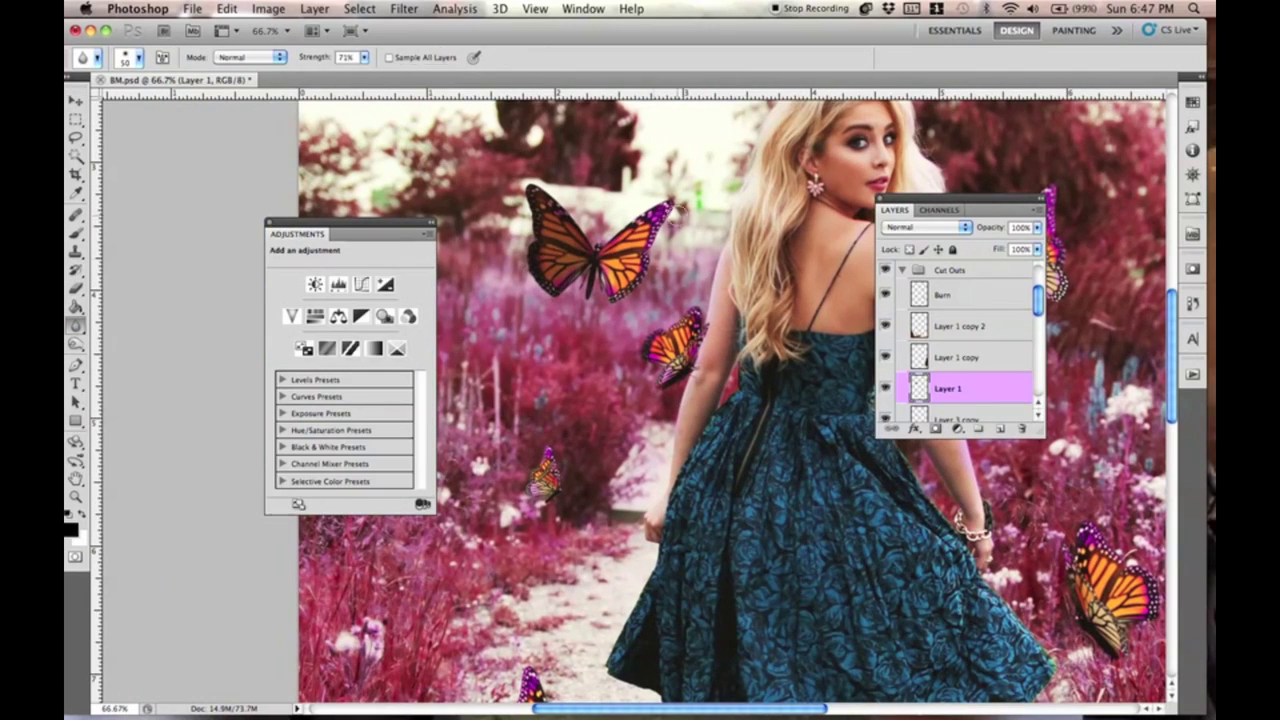
Continue blurring the butterfly cut-outs on their own layers, identifying and selecting the Layer 2 copy butterfly.
scroll(680, 208, right, 5)
click(920, 357)
scroll(634, 400, down, 2)
click(920, 388)
scroll(634, 400, up, 6)
scroll(634, 400, left, 5)
drag(1039, 300, 1039, 339)
click(885, 326)
click(885, 326)
click(957, 326)
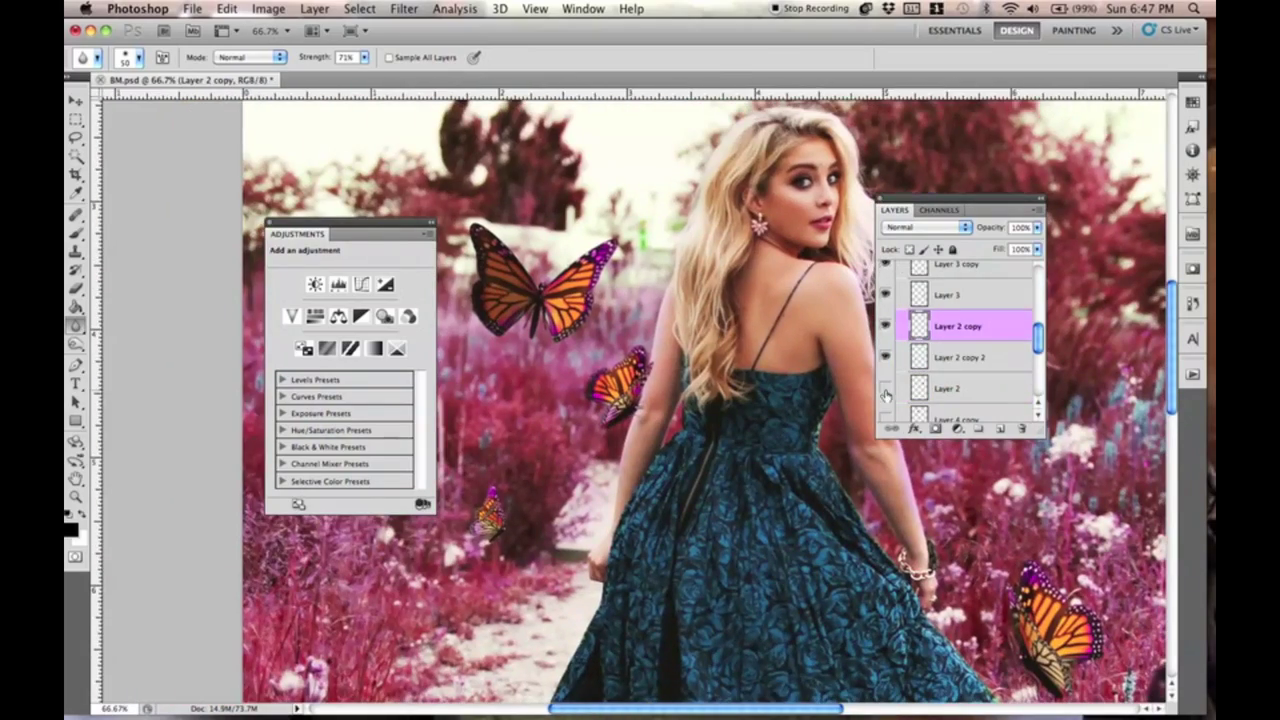
Show and select the Layer 2 butterfly beside the woman's shoulder and soften its edges with the Blur tool.
click(885, 390)
scroll(700, 390, down, 5)
scroll(700, 390, right, 5)
click(920, 356)
click(922, 388)
scroll(698, 329, up, 5)
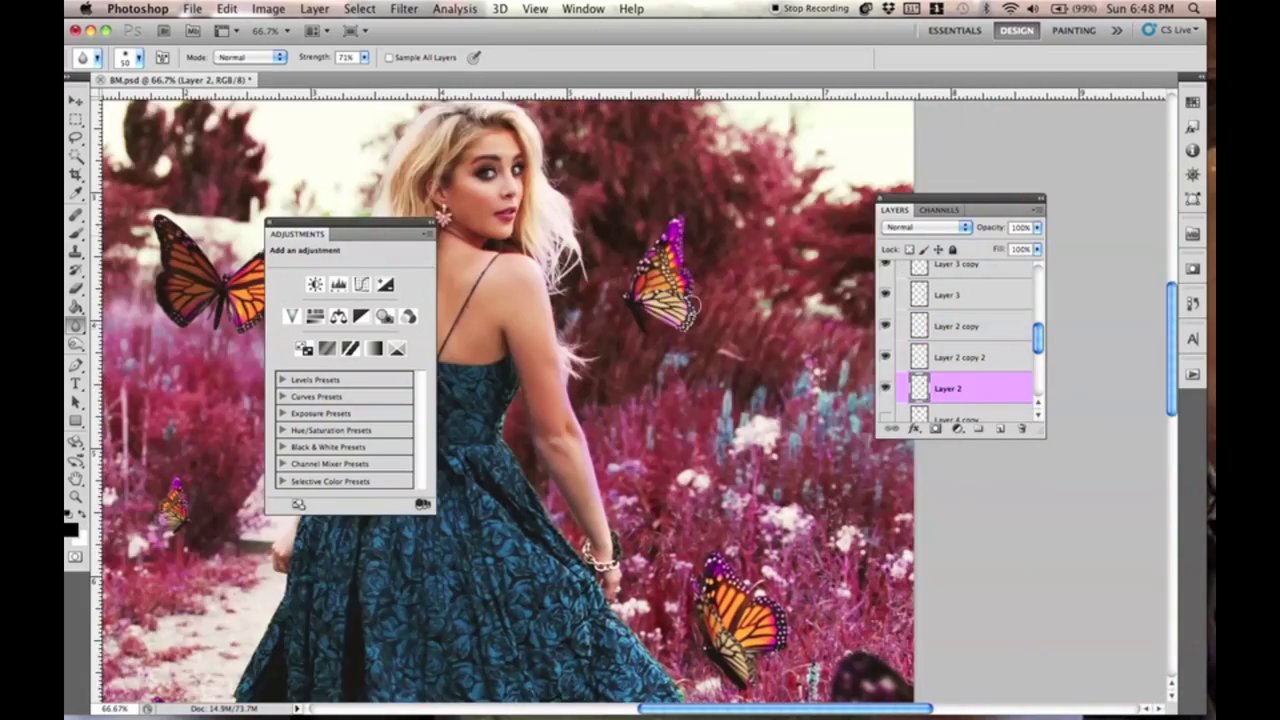
Soften the remaining butterfly cut-out, collapse the Cut Outs group and reselect the Color Balance 1 layer.
scroll(699, 329, down, 10)
scroll(699, 329, left, 5)
drag(1039, 338, 1039, 373)
click(885, 357)
click(950, 357)
scroll(655, 362, up, 2)
scroll(655, 362, right, 3)
key(super+minus)
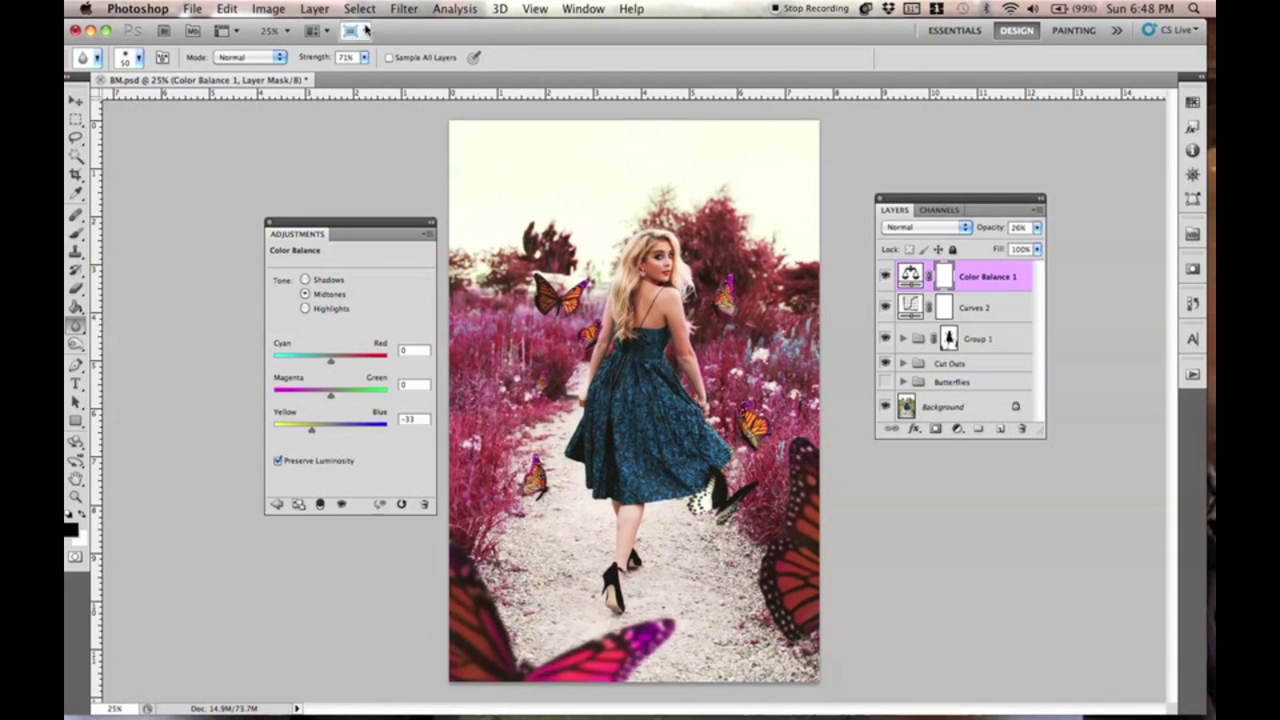
Add a Selective Color adjustment layer and set its Reds to cyan -54, magenta +12 and yellow -24, also adjusting black.
click(314, 8)
mouse_move(420, 165)
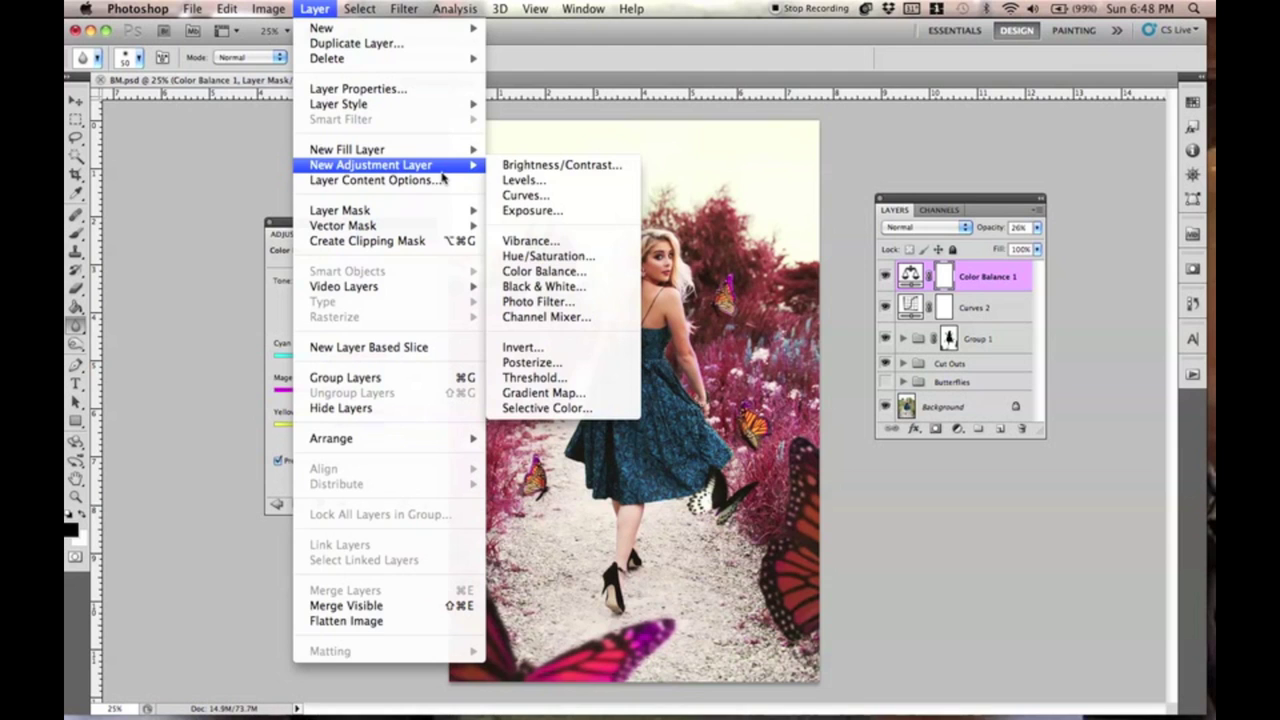
click(520, 407)
key(Return)
drag(351, 328, 359, 364)
click(885, 278)
click(885, 278)
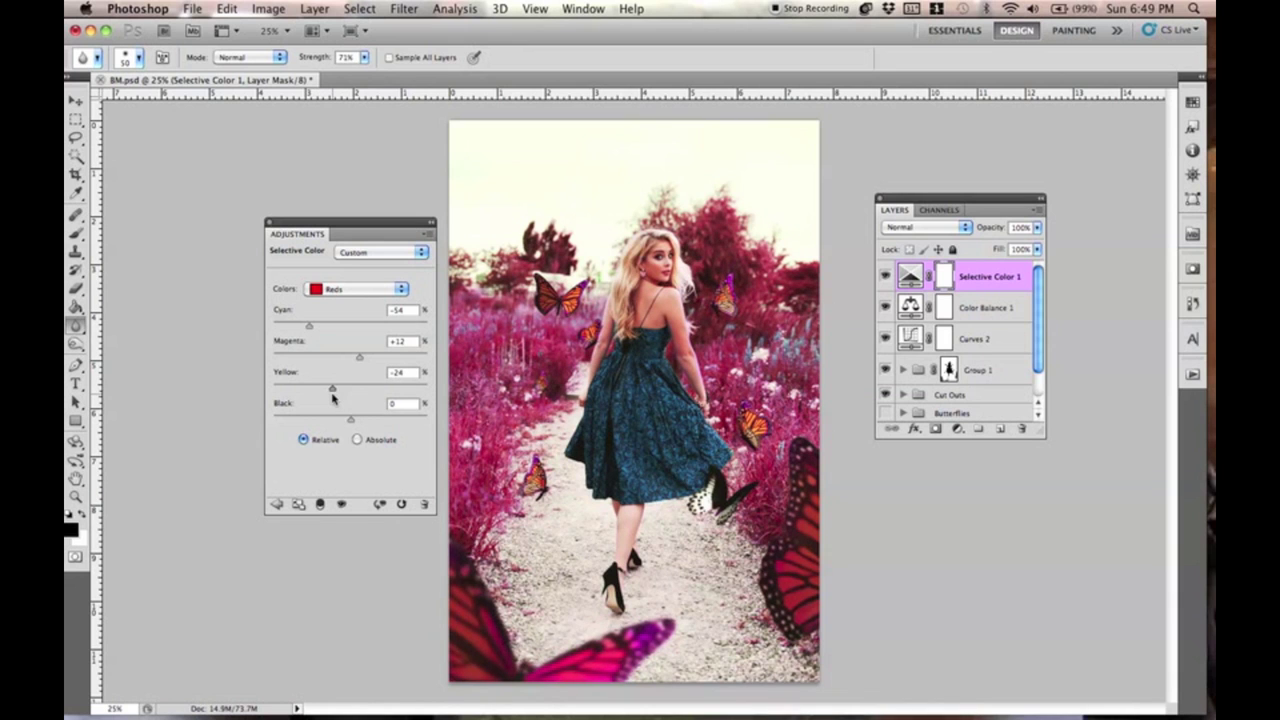
drag(333, 398, 348, 421)
Set the Selective Color Yellows to cyan -17, magenta -2, yellow -20 and black +12, comparing the image with the layer hidden.
click(360, 289)
click(345, 302)
drag(351, 392, 310, 405)
mouse_move(350, 362)
mouse_down()
mouse_move(269, 367)
mouse_move(417, 363)
mouse_move(349, 370)
mouse_move(234, 334)
mouse_move(341, 345)
mouse_up()
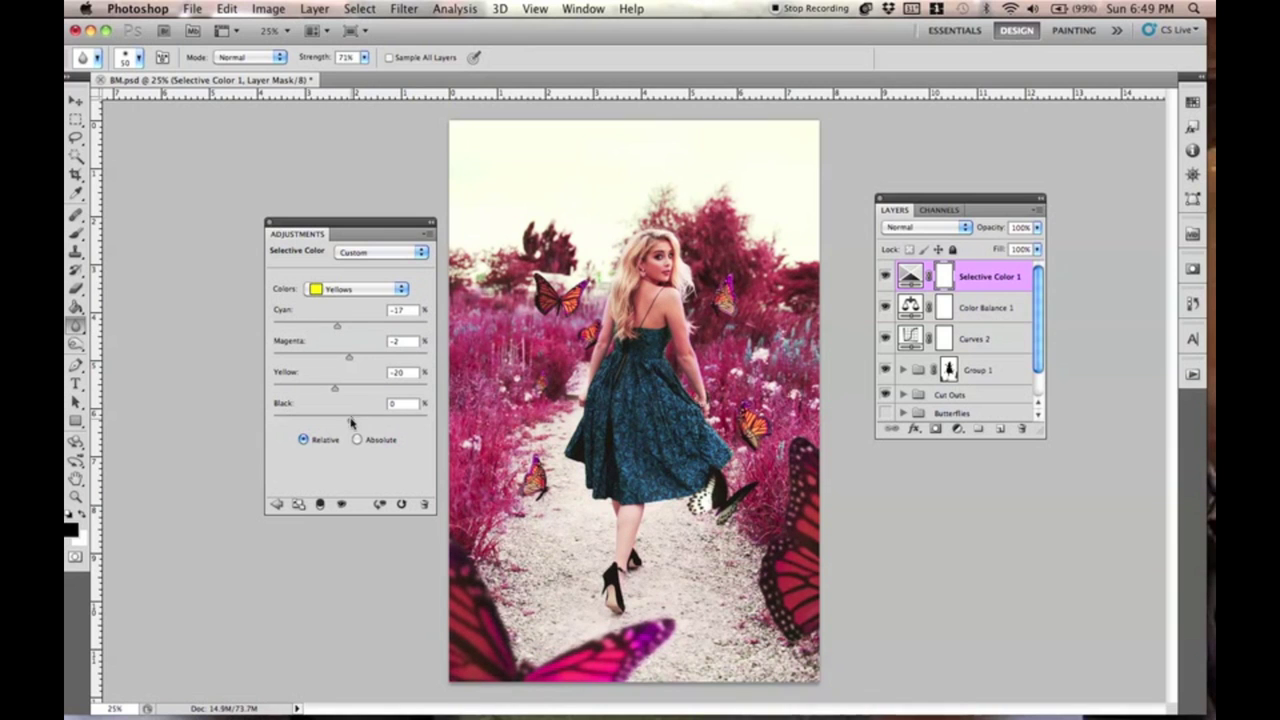
mouse_move(351, 420)
mouse_down()
mouse_move(296, 434)
mouse_move(411, 429)
mouse_move(356, 439)
mouse_up()
click(886, 277)
click(886, 277)
click(885, 279)
click(884, 281)
Move the Selective Color 1 layer to the top of Group 1 and compare the image with the group hidden.
click(902, 371)
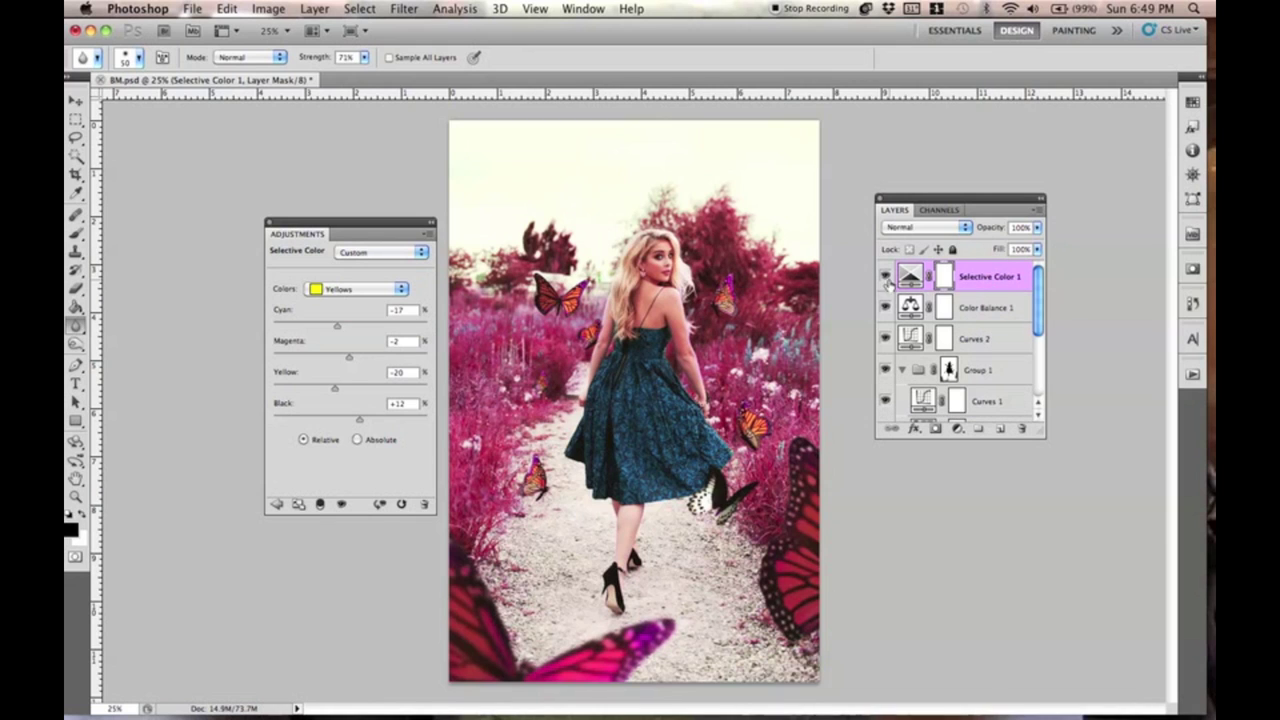
drag(911, 278, 978, 395)
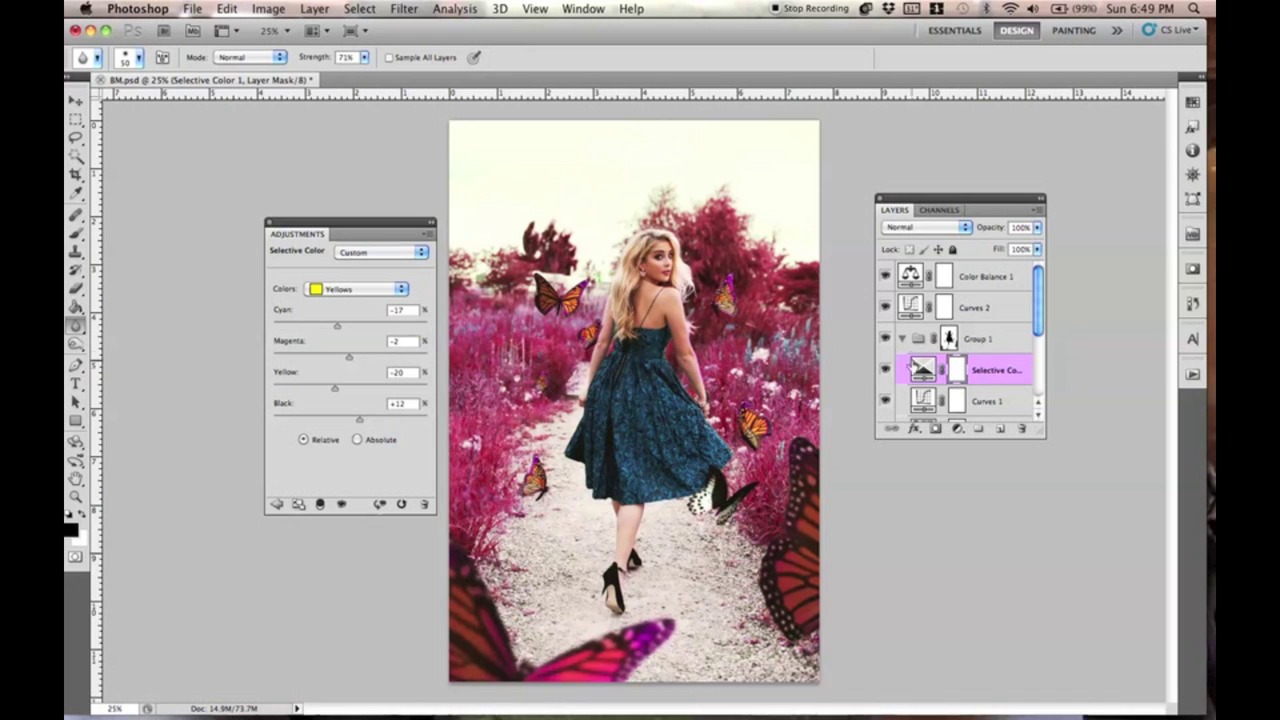
click(906, 340)
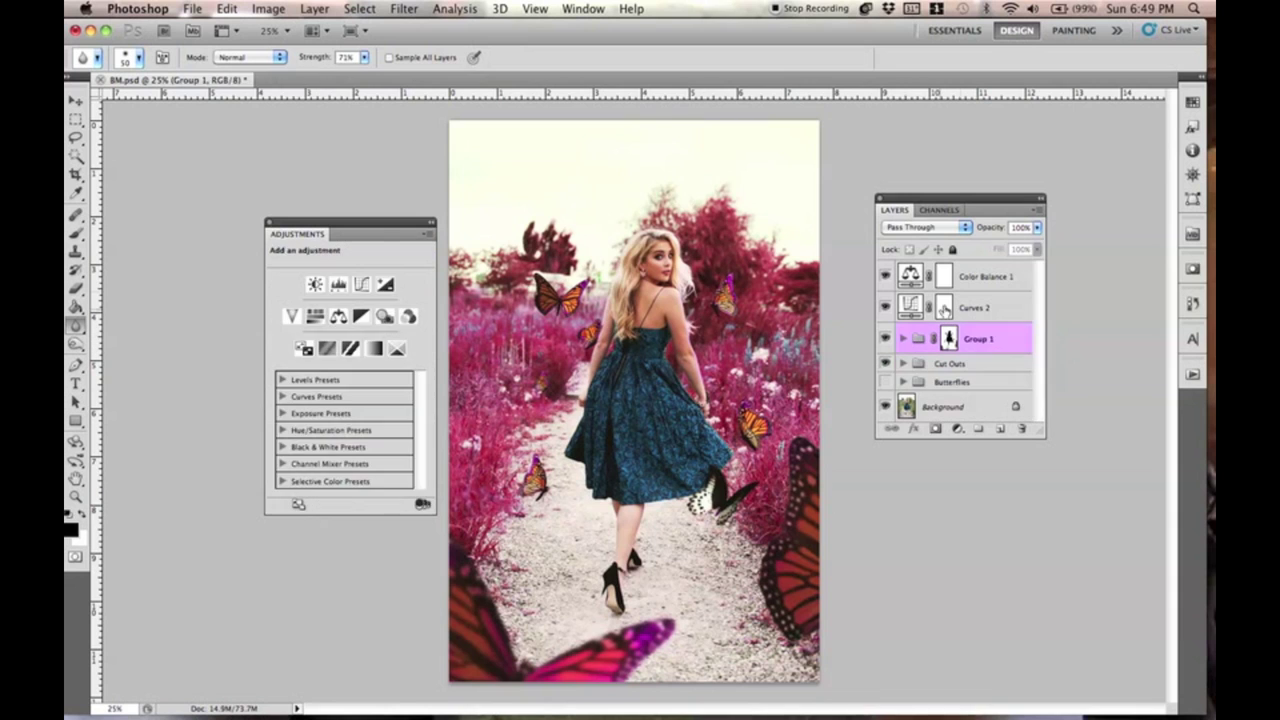
click(985, 280)
click(884, 340)
click(884, 340)
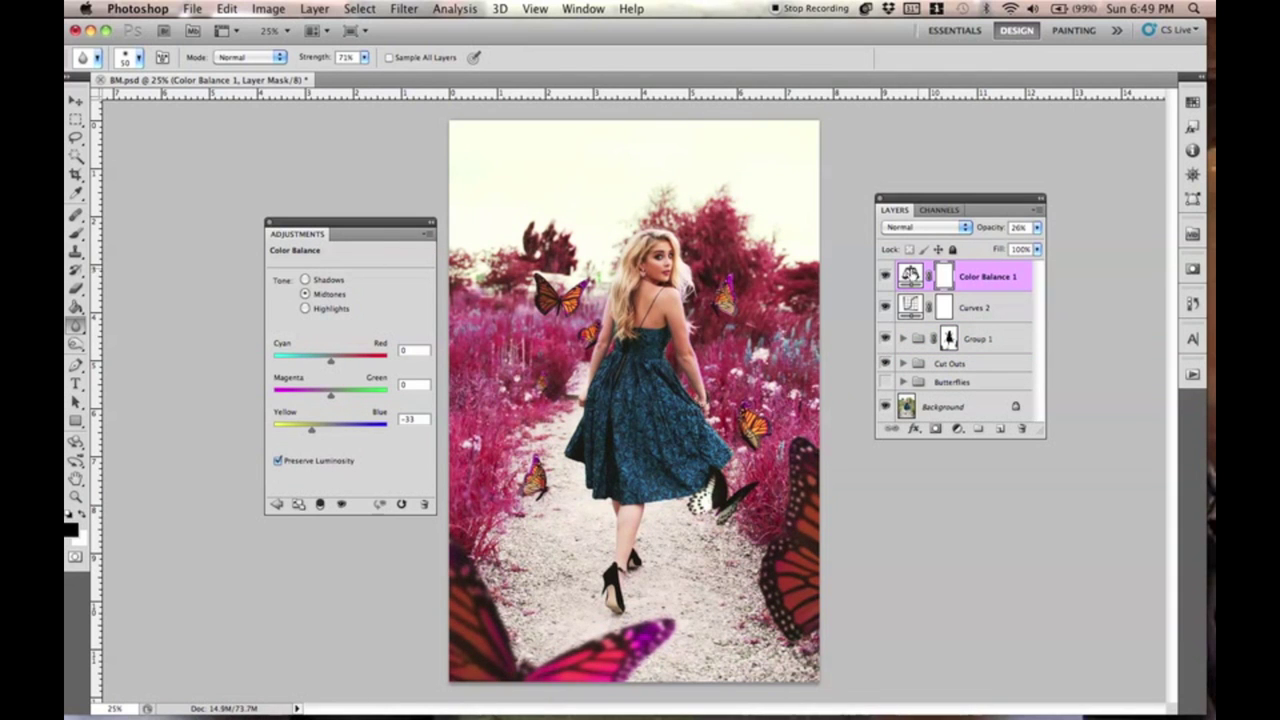
Create a new layer named Color Bubbles above the Color Balance 1 layer.
key(super+shift+n)
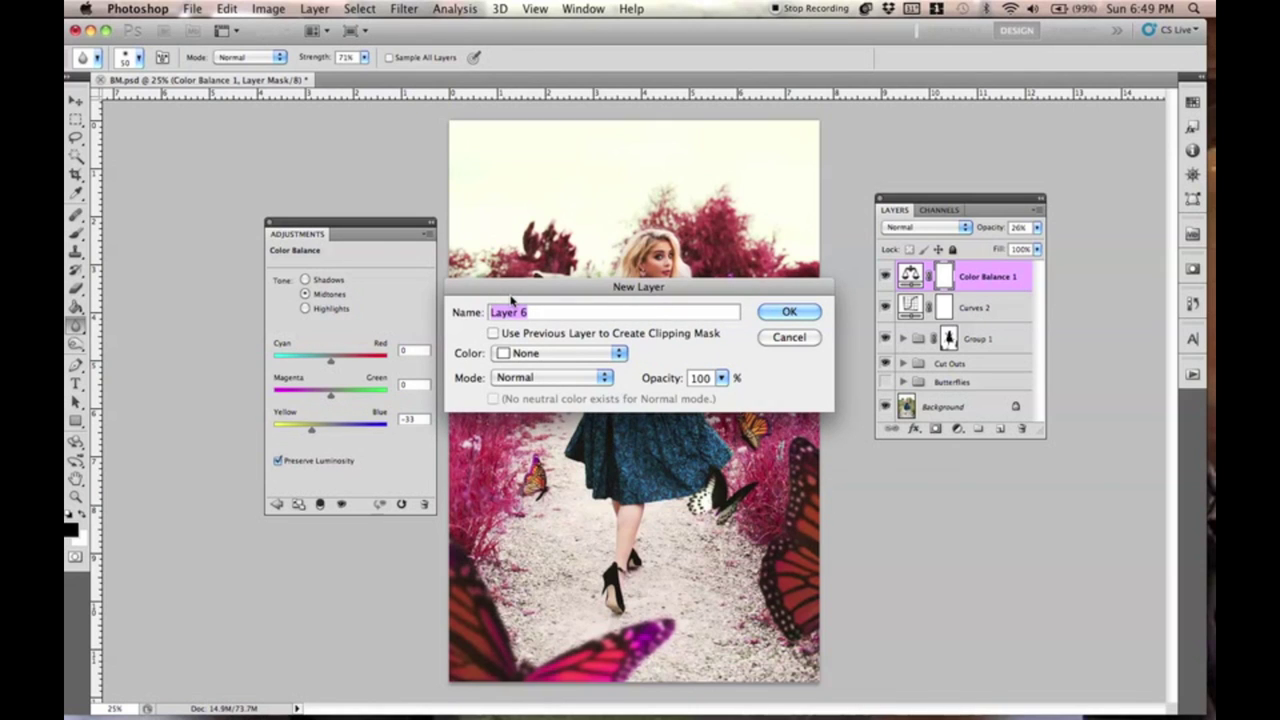
text(Color Bubbles)
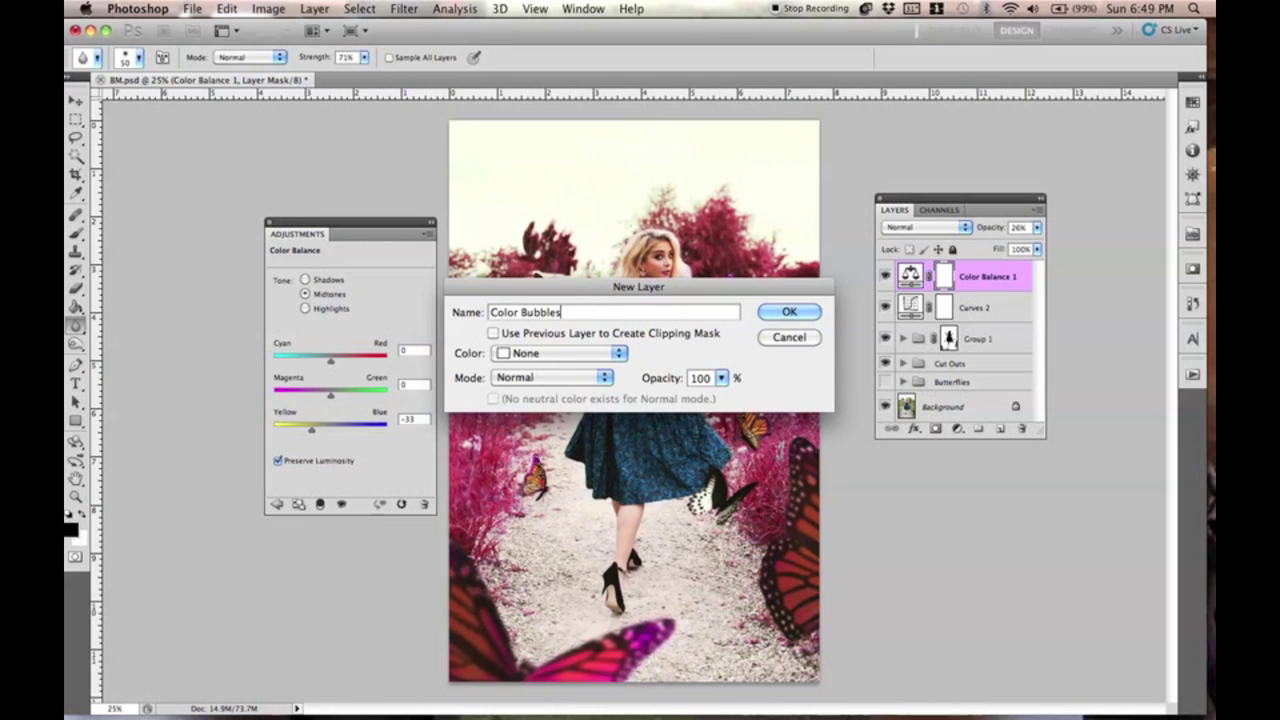
key(Return)
Set up a soft Brush with 0% hardness and a size of 500 px.
key(b)
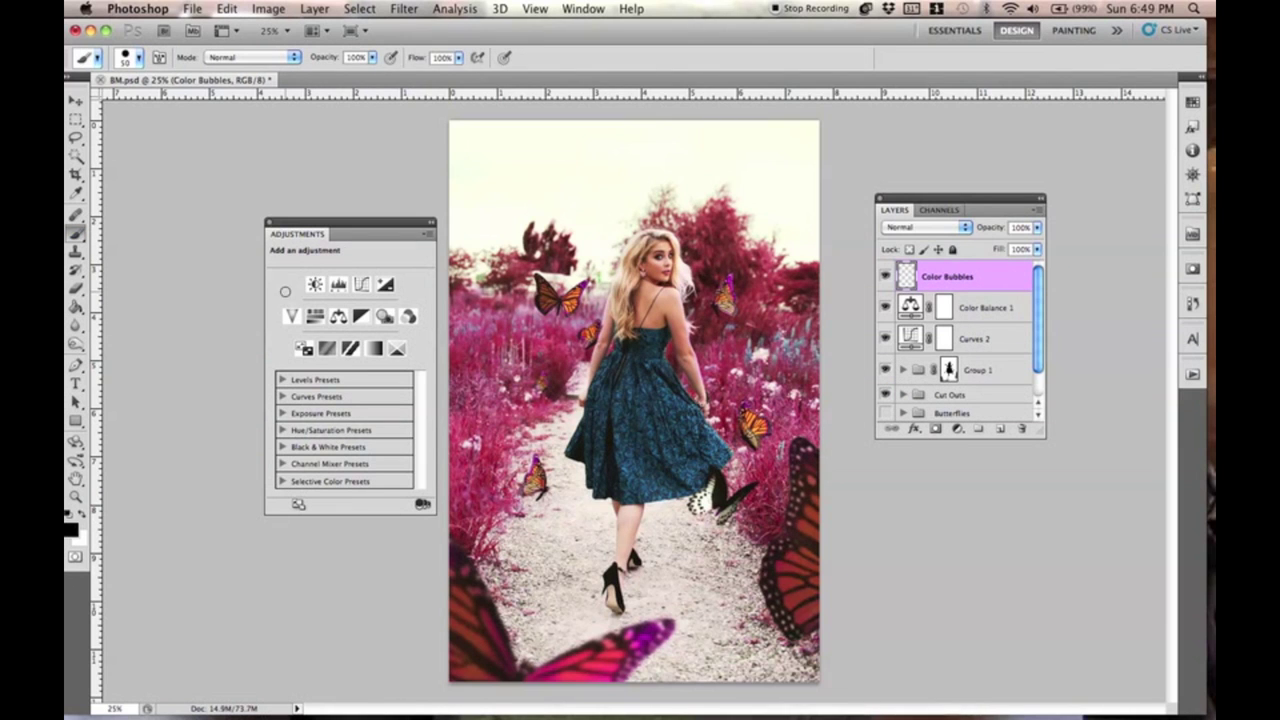
key(bracketright)
key(bracketright)
key(bracketright)
key(bracketright)
key(bracketright)
key(bracketright)
key(bracketright)
key(bracketright)
key(bracketright)
key(bracketright)
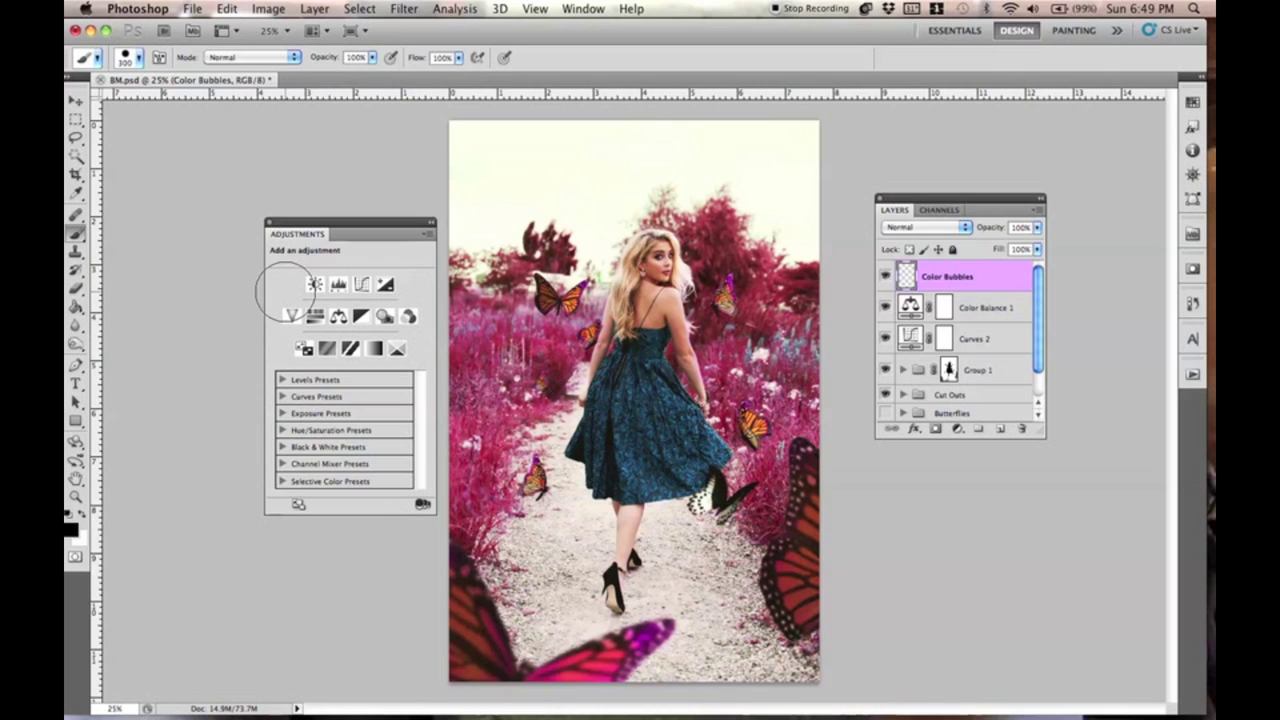
click(130, 60)
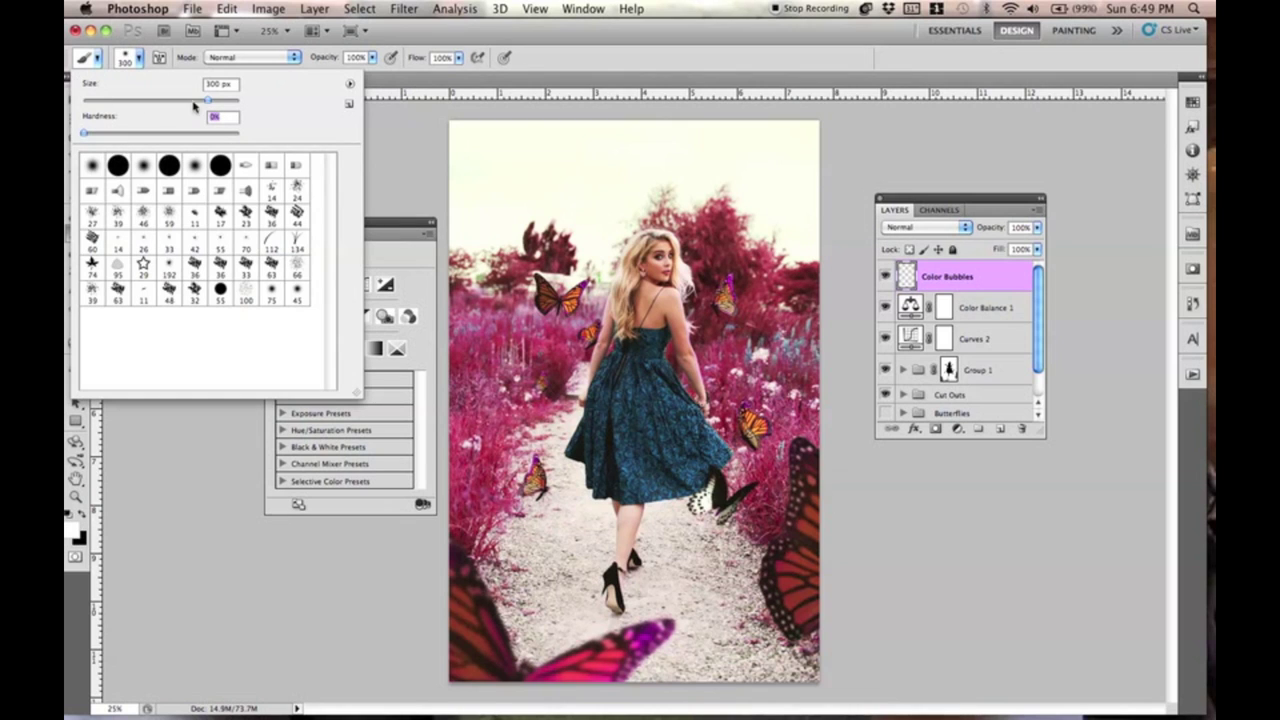
click(543, 132)
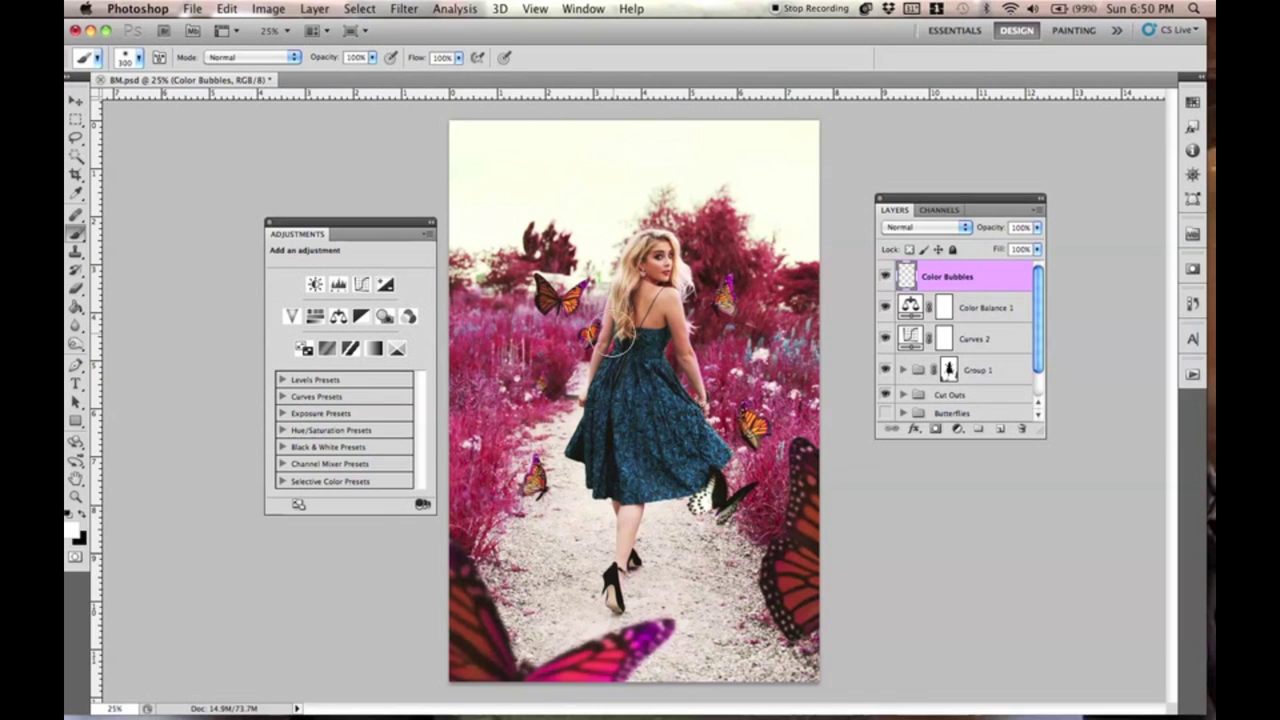
key(bracketright)
key(bracketright)
Set the Color Bubbles layer to Overlay and prepare the brush with 33% opacity and a dark pink colour sampled from the scenery.
click(955, 229)
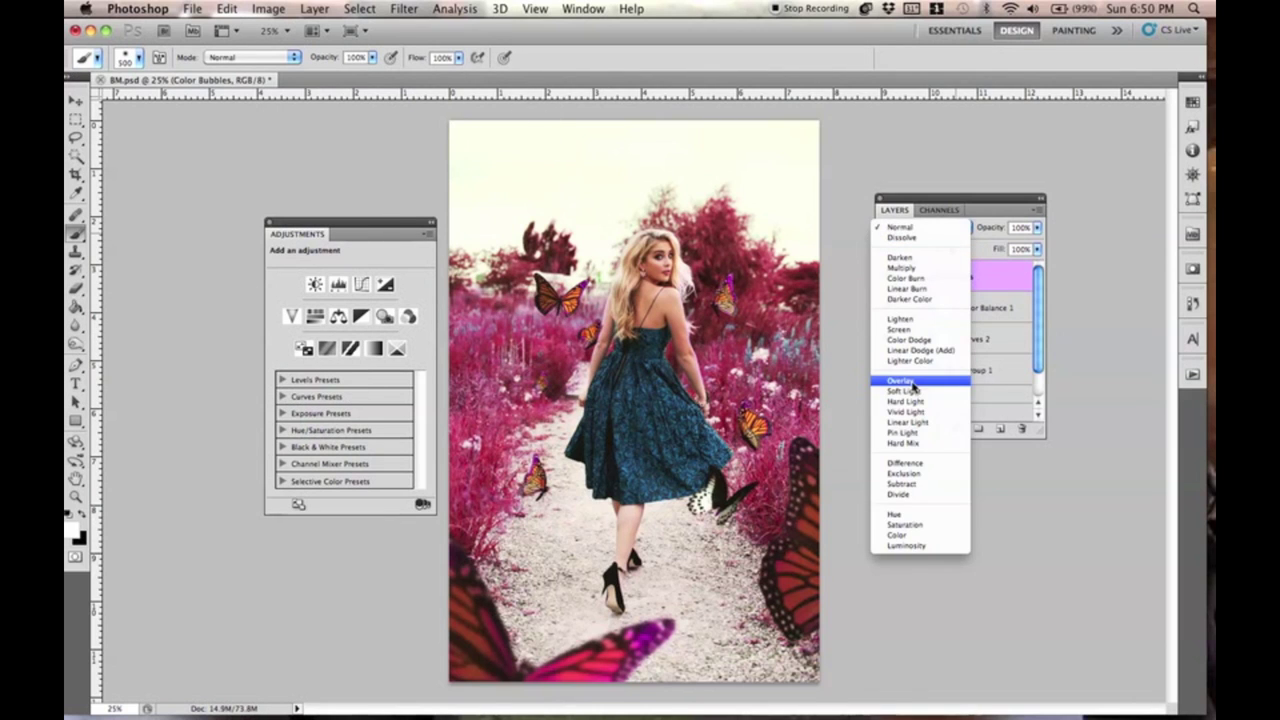
click(912, 384)
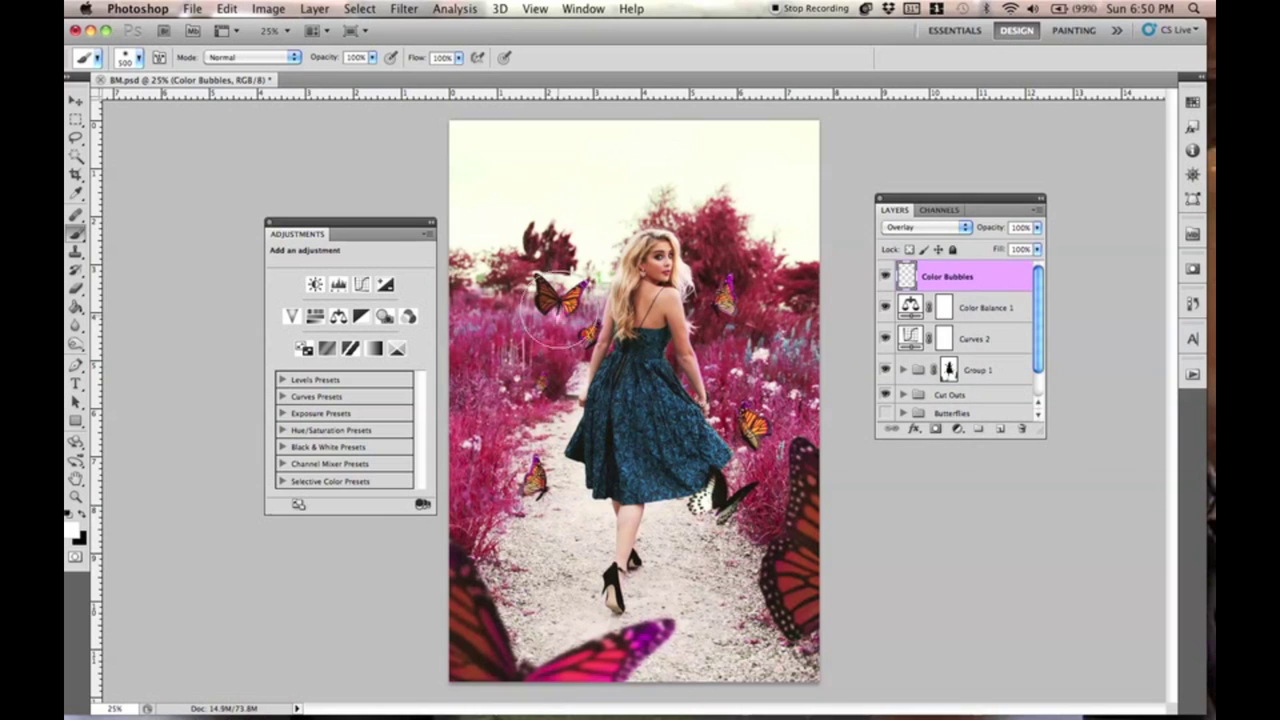
key(3)
key(3)
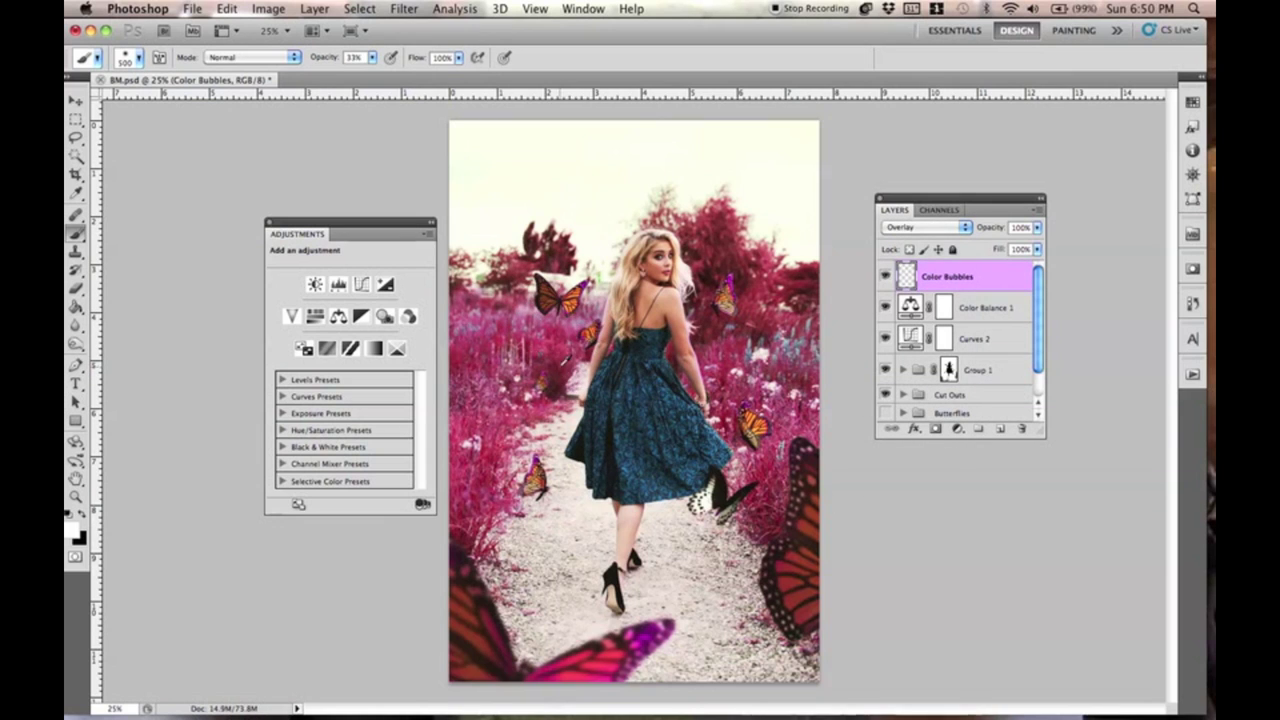
mouse_move(544, 331)
mouse_down()
mouse_move(550, 351)
mouse_move(623, 334)
mouse_move(754, 371)
mouse_move(743, 380)
mouse_up()
click(724, 310)
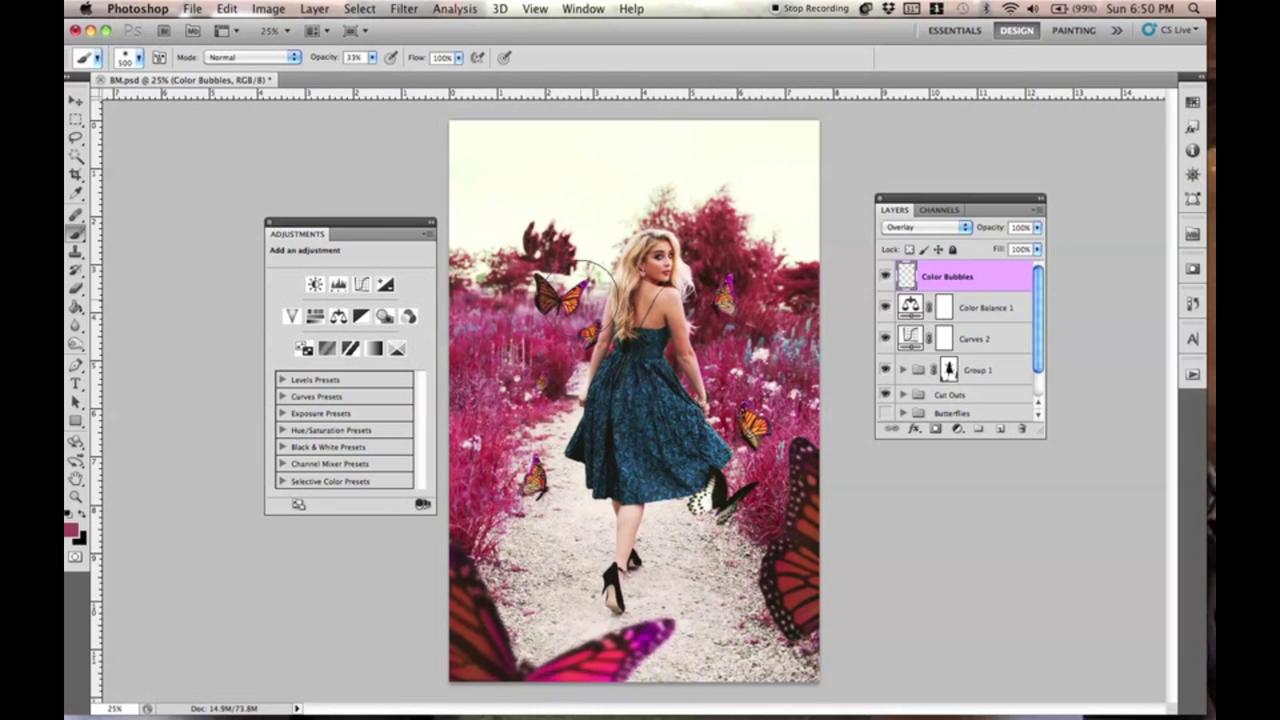
Change the Color Bubbles layer to Screen and dab soft pink glows over the butterflies, flowers and path.
click(572, 288)
click(920, 228)
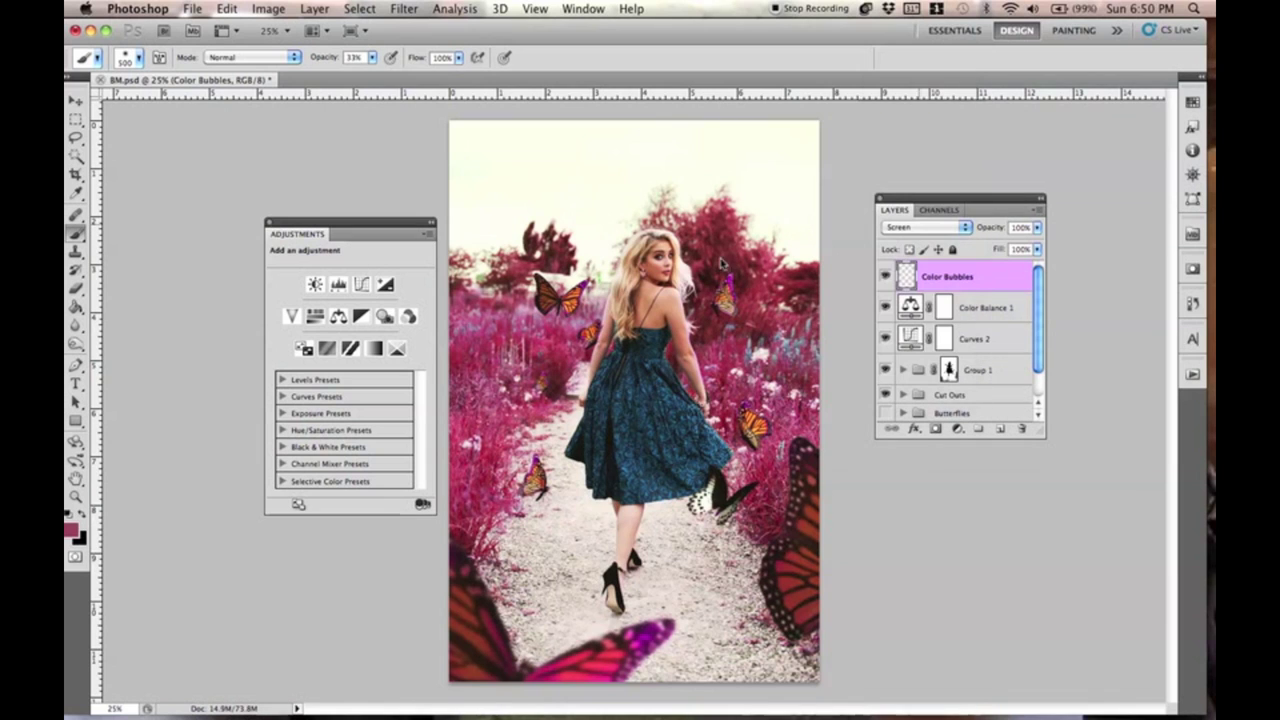
mouse_move(561, 298)
mouse_down()
mouse_move(598, 372)
mouse_move(560, 283)
mouse_move(590, 385)
mouse_move(557, 428)
mouse_move(634, 421)
mouse_move(707, 461)
mouse_move(762, 446)
mouse_move(718, 478)
mouse_up()
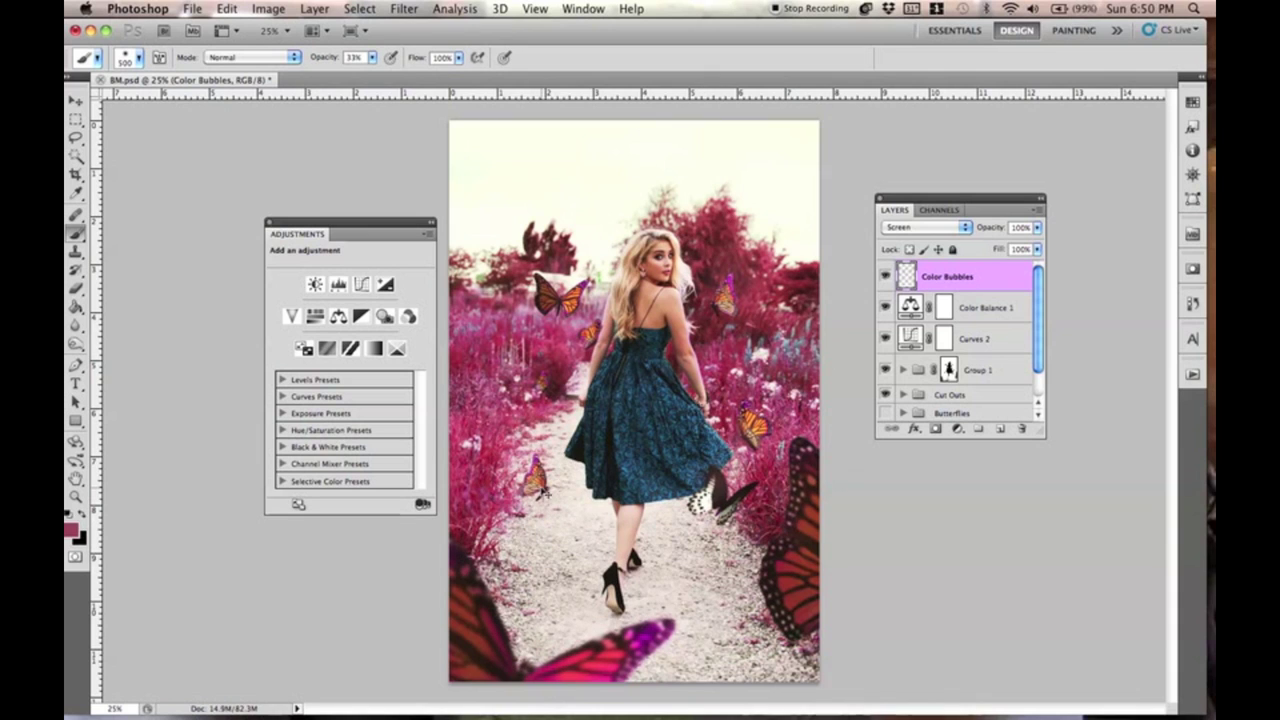
click(540, 382)
click(576, 480)
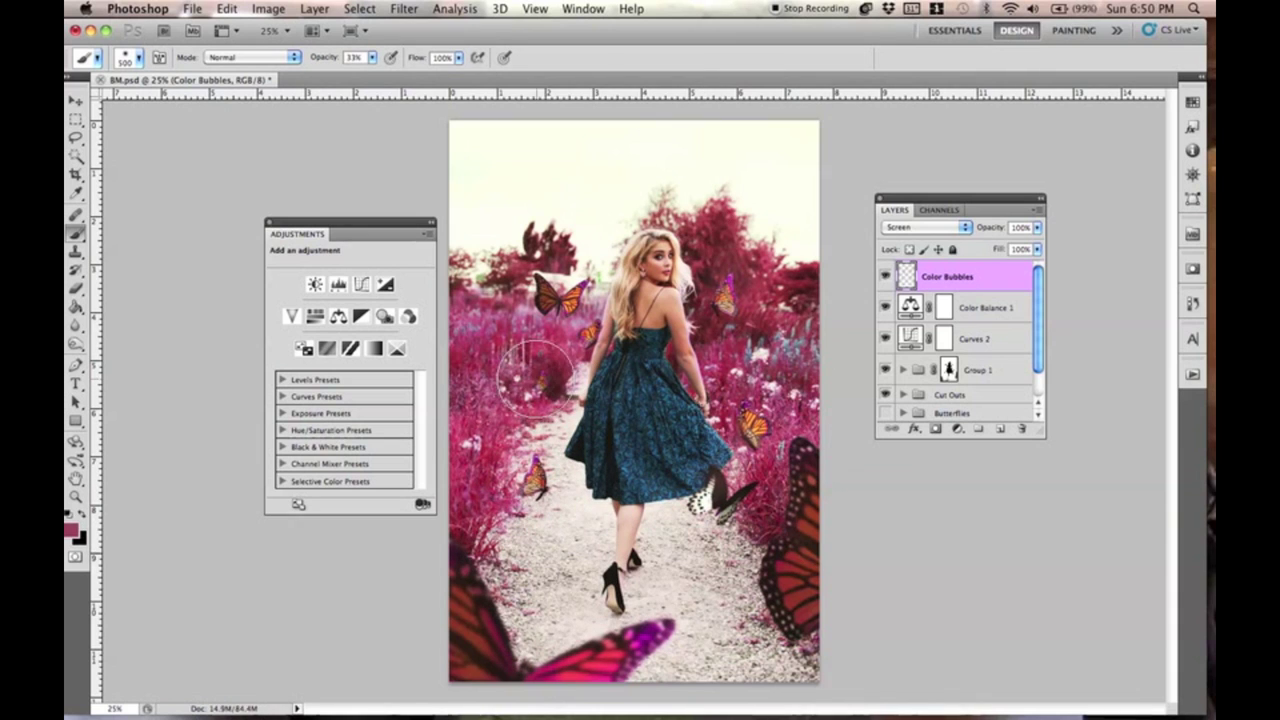
click(782, 512)
click(815, 463)
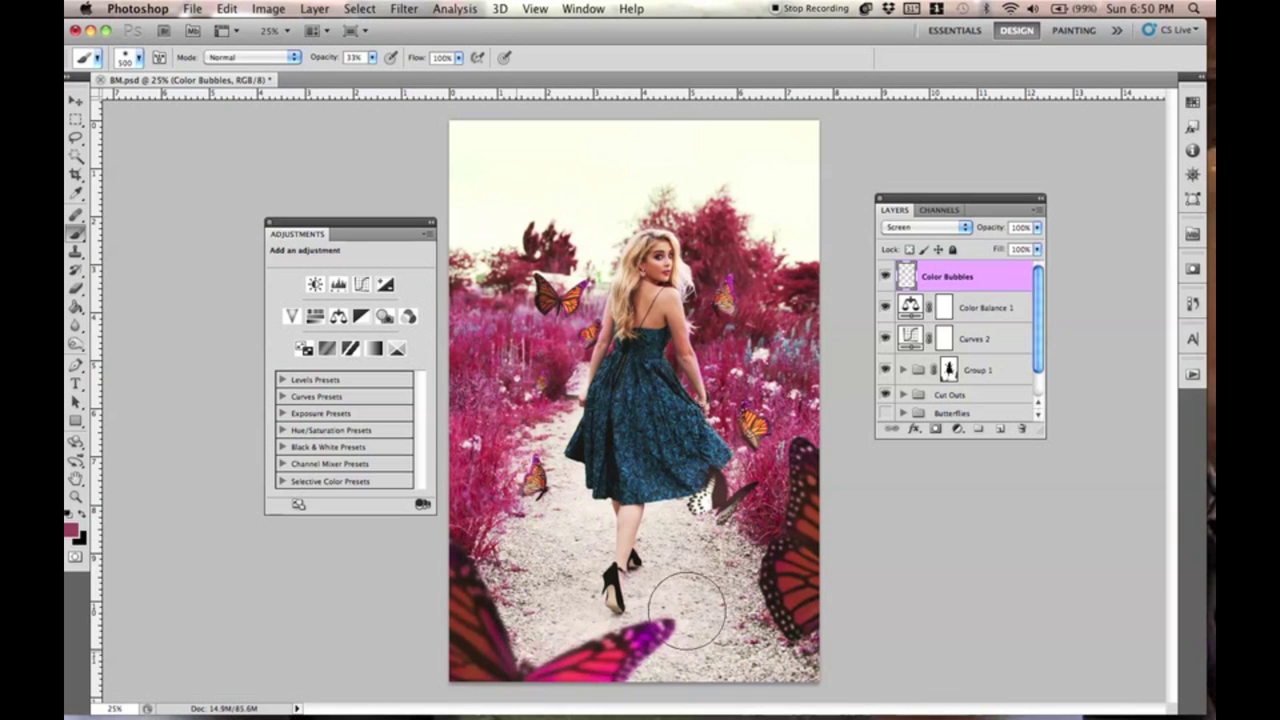
click(570, 280)
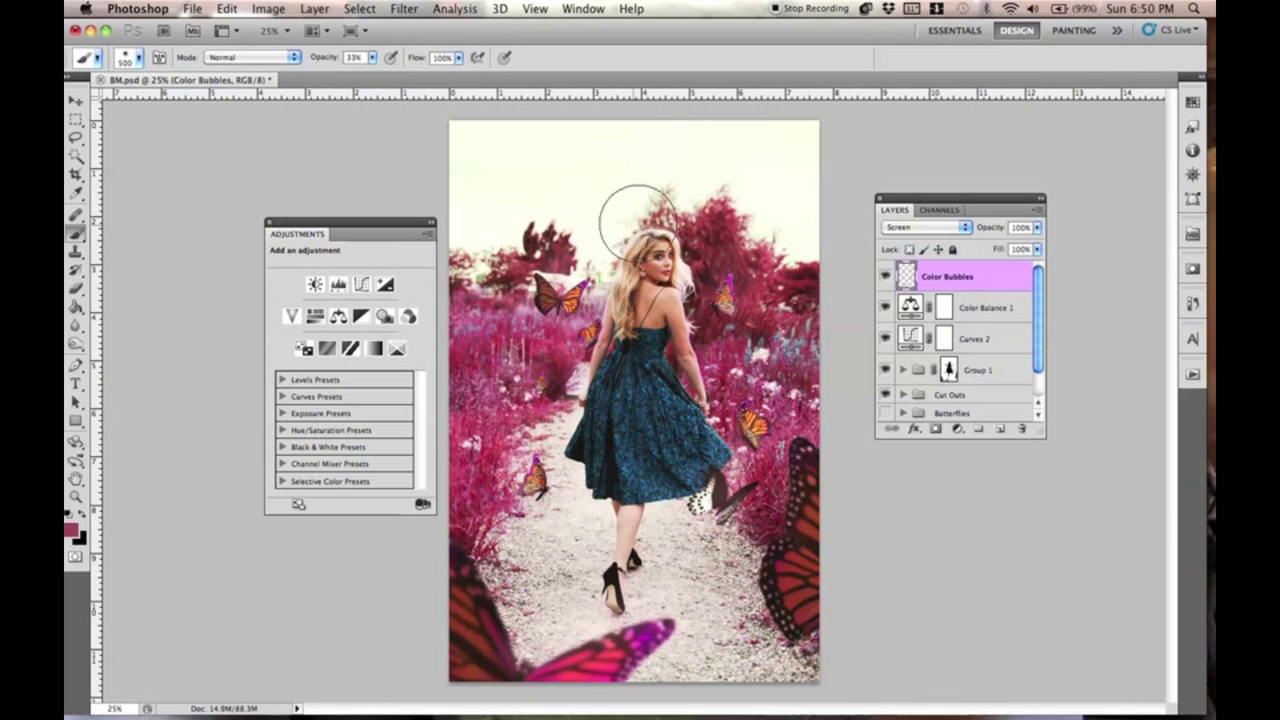
Enlarge the brush to 1000 px and paint broad pink glows over the trees and field edges, comparing with the layer hidden.
key(bracketright)
key(bracketright)
key(bracketright)
key(bracketright)
key(bracketright)
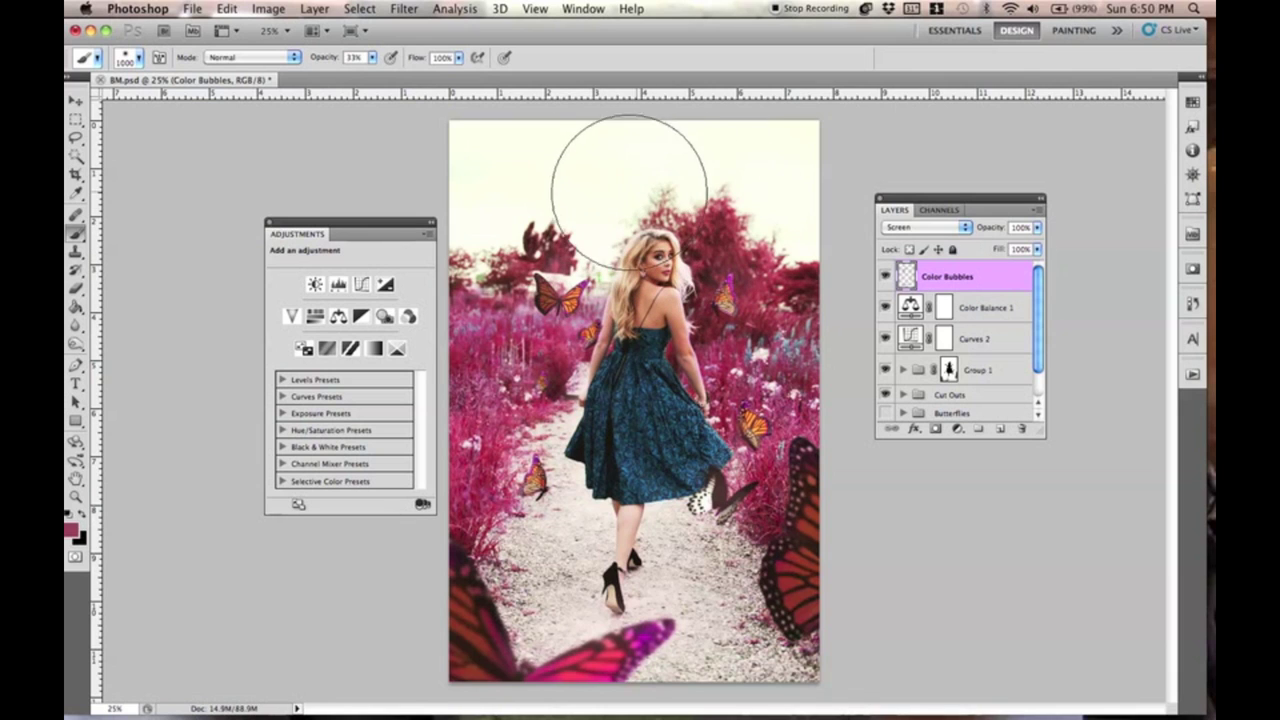
click(706, 188)
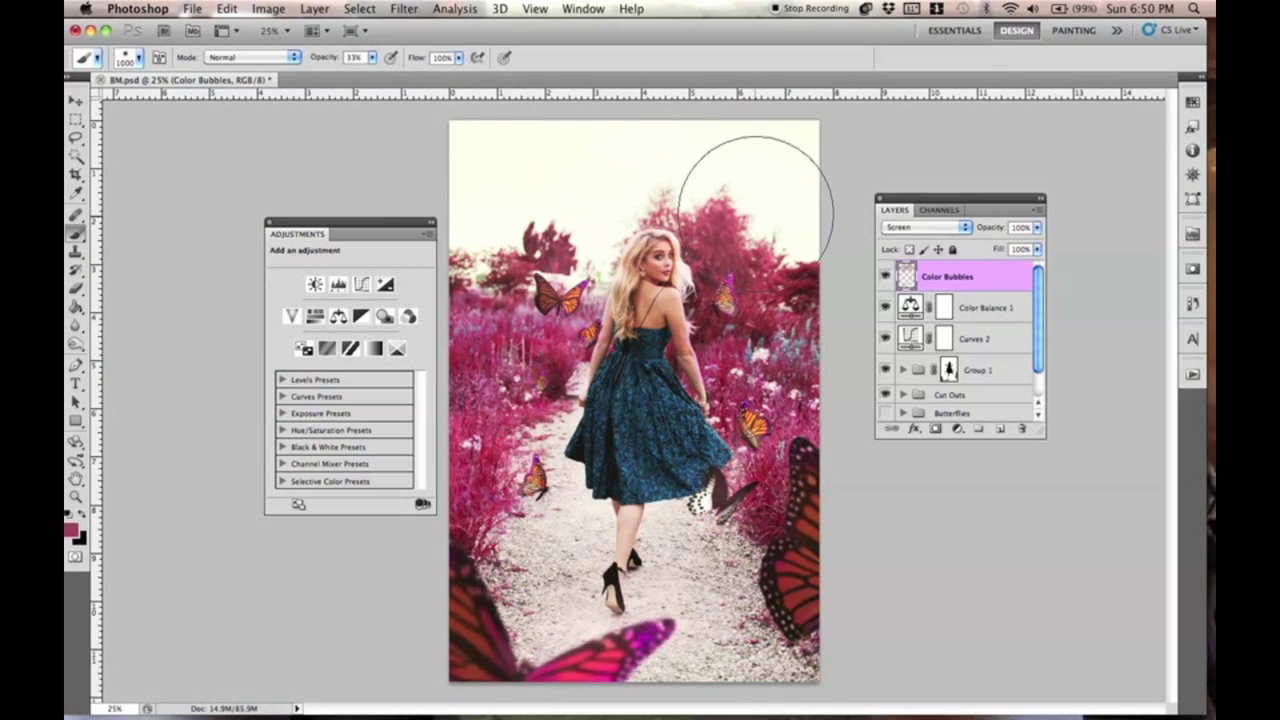
click(460, 376)
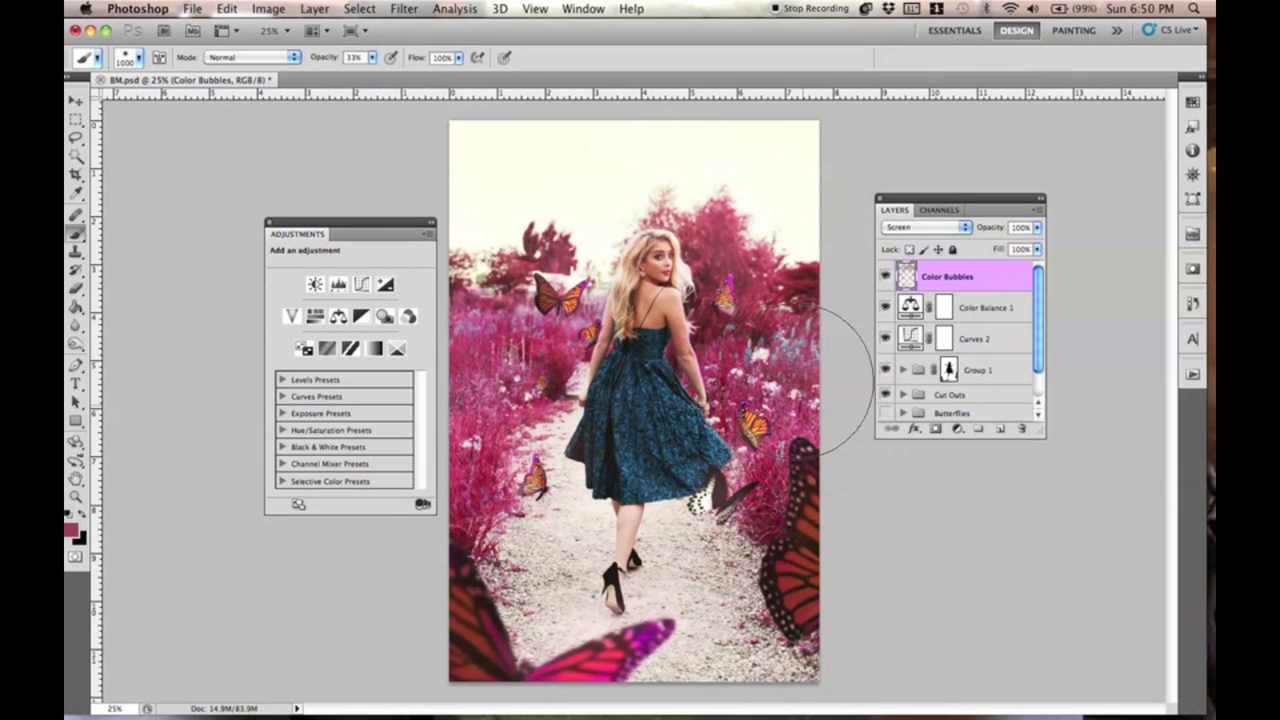
click(885, 276)
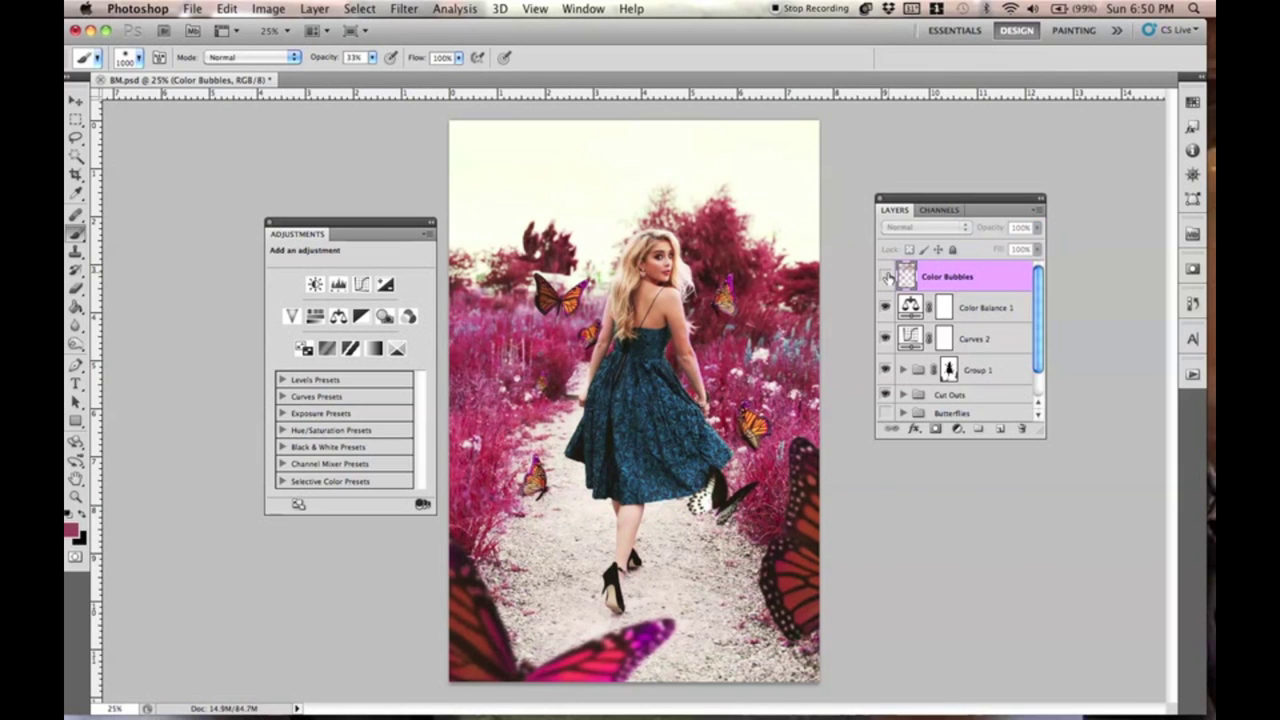
click(885, 276)
Create a second new layer named Color Bubbles above the first one.
key(super+shift+n)
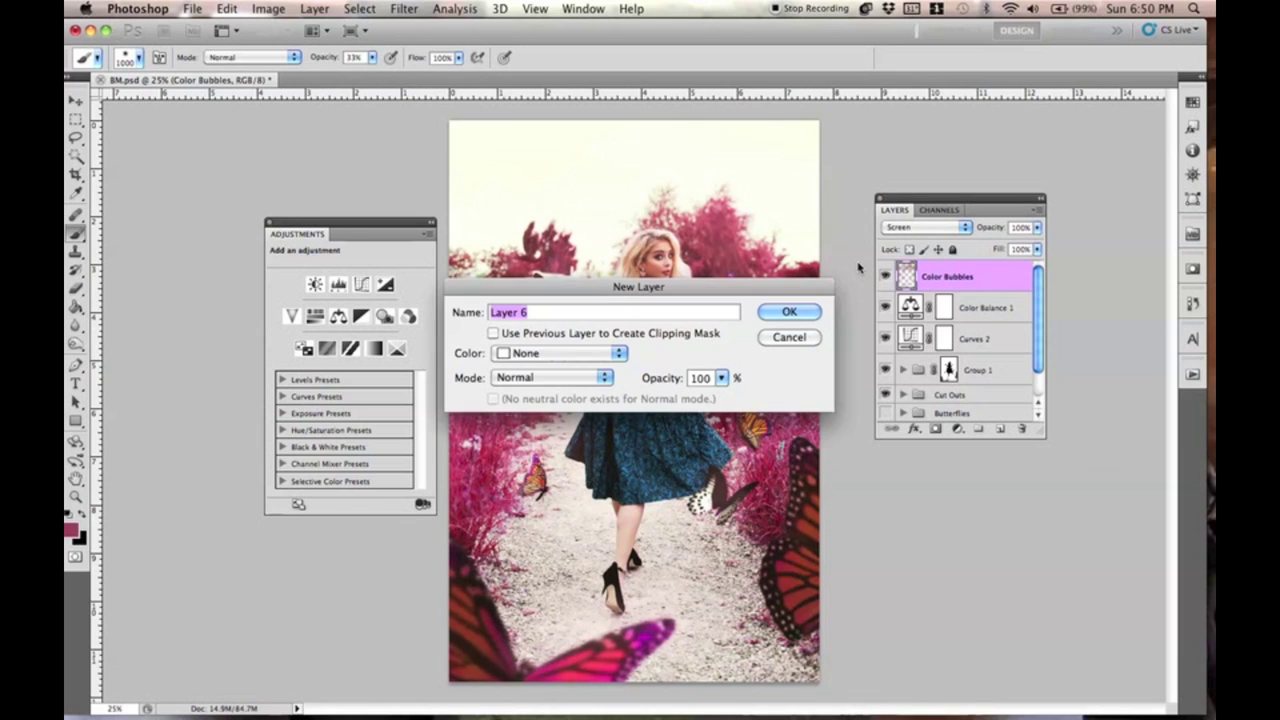
text(Color Bubbles)
key(Return)
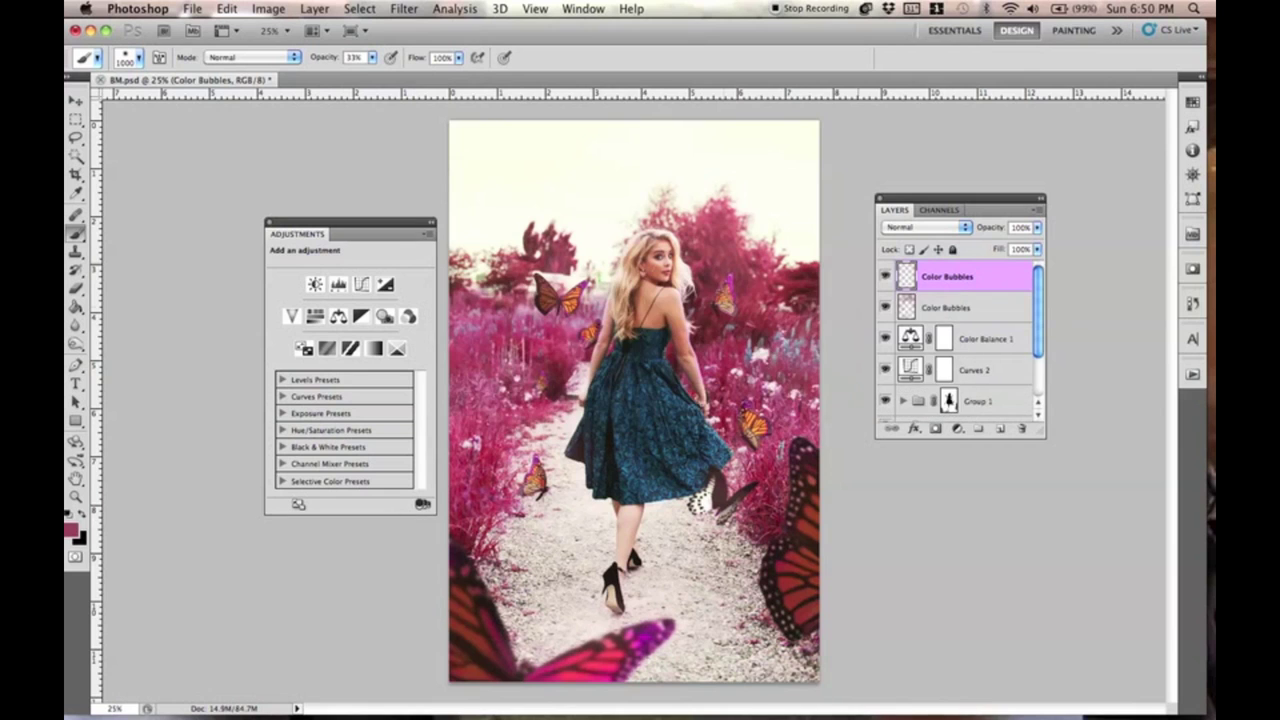
Sample the large foreground butterfly's wing and refine the brush colour to a bright orange, #f47a49.
alt+click(802, 573)
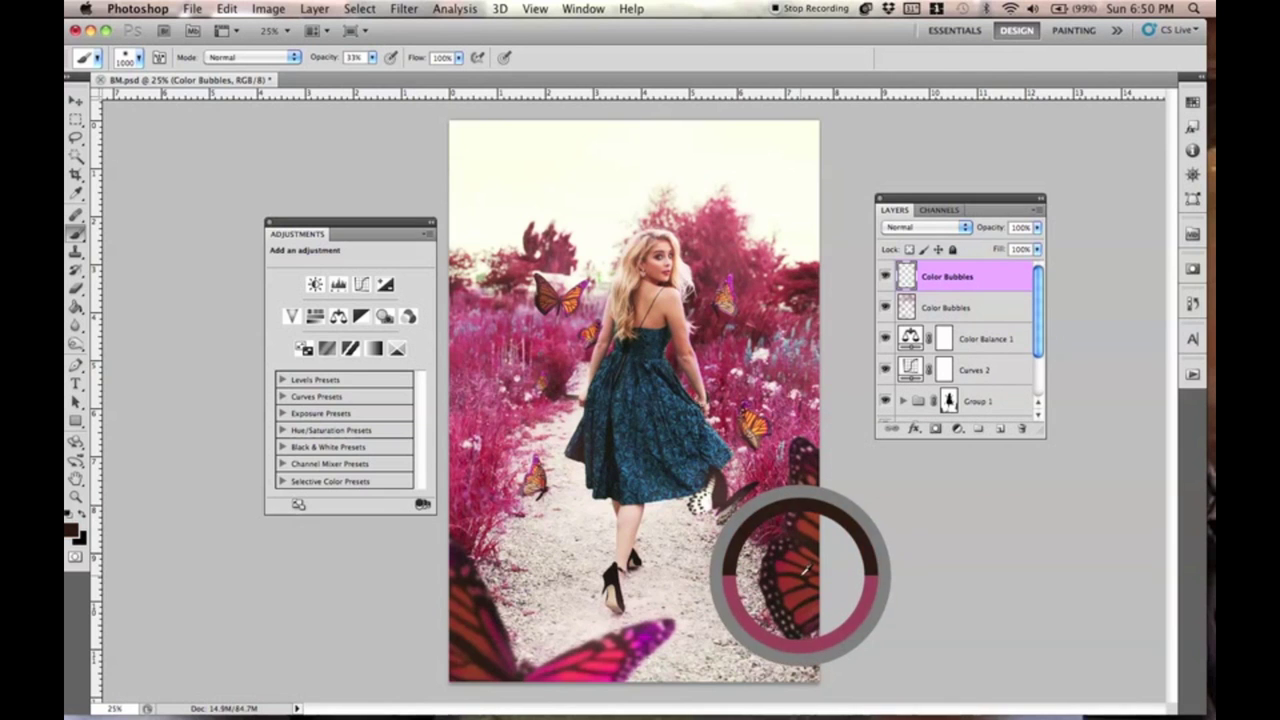
click(71, 530)
click(726, 443)
click(693, 427)
click(924, 407)
key(b)
Blend the orange Color Bubbles layer with Overlay at 25% opacity and add a duplicate of it set to Screen at 15% opacity.
click(925, 227)
click(906, 382)
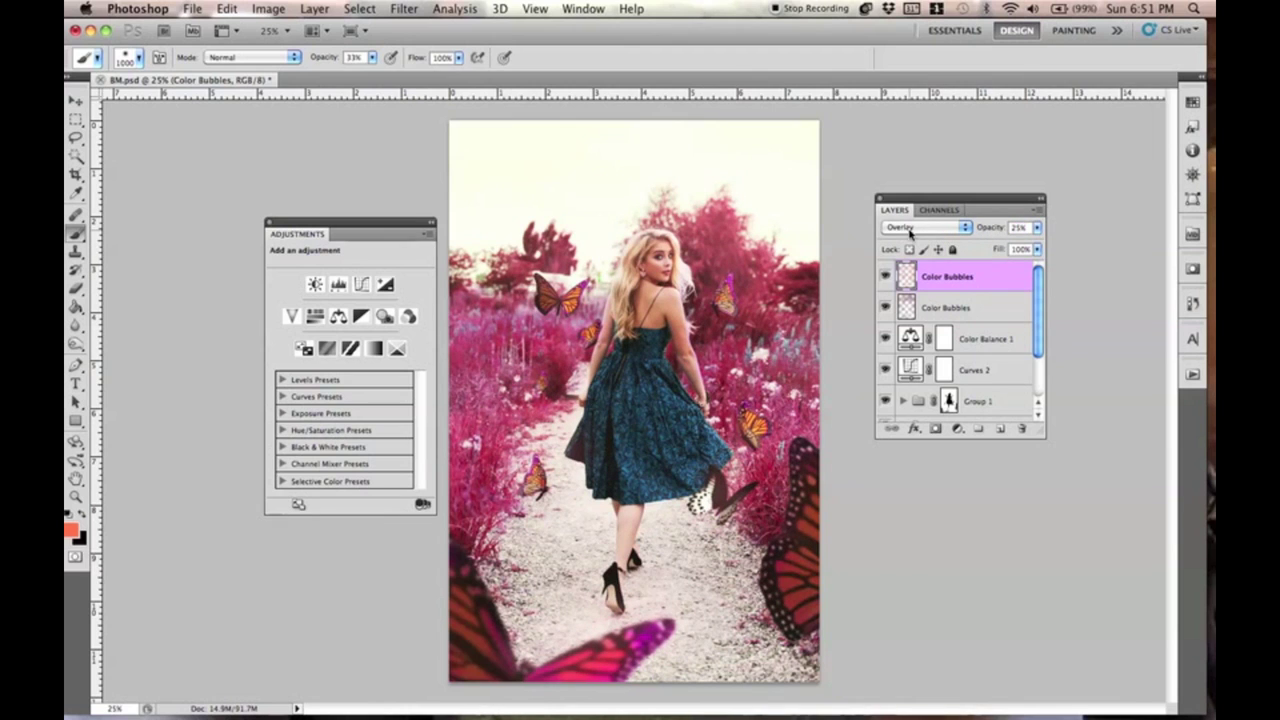
key(ctrl+j)
click(912, 228)
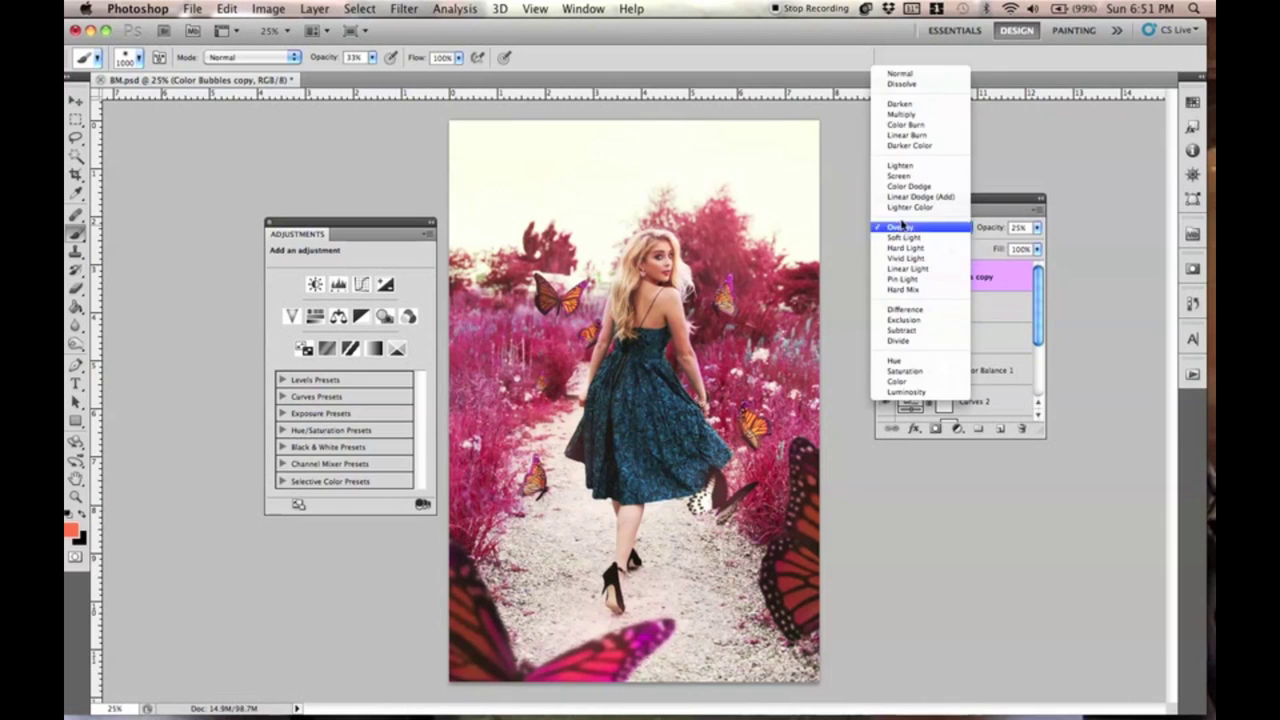
click(899, 176)
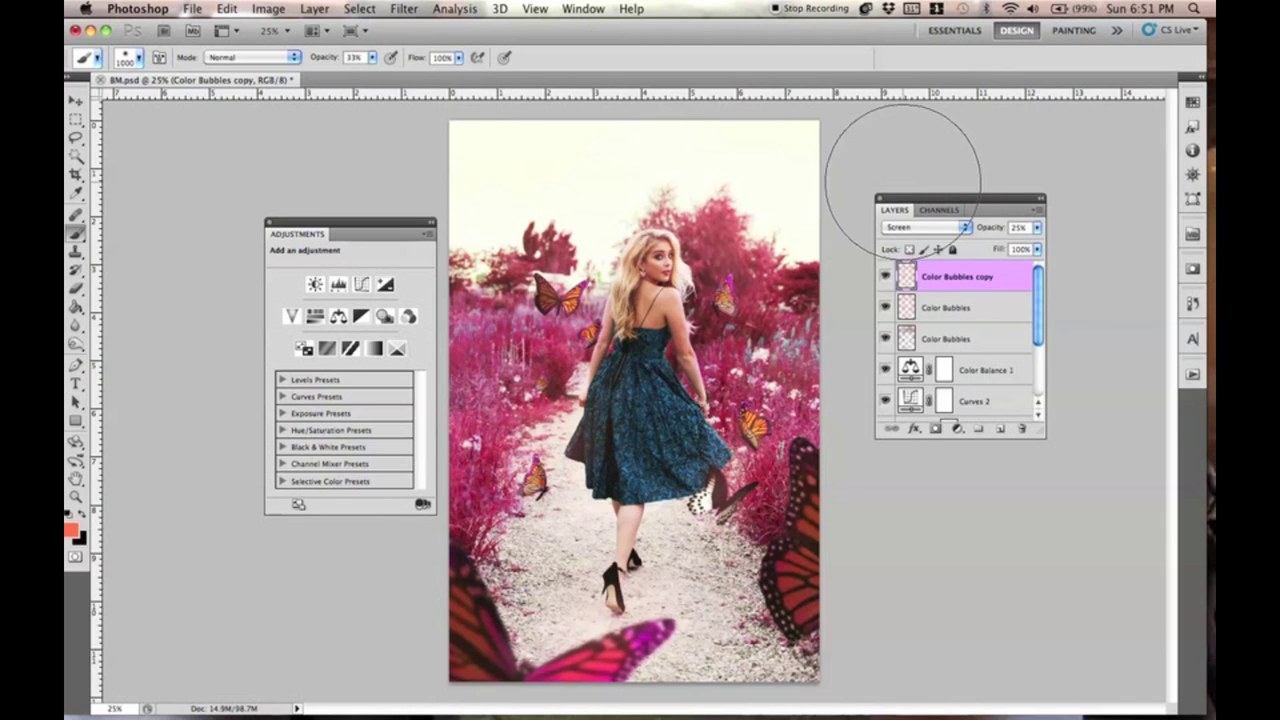
click(1020, 227)
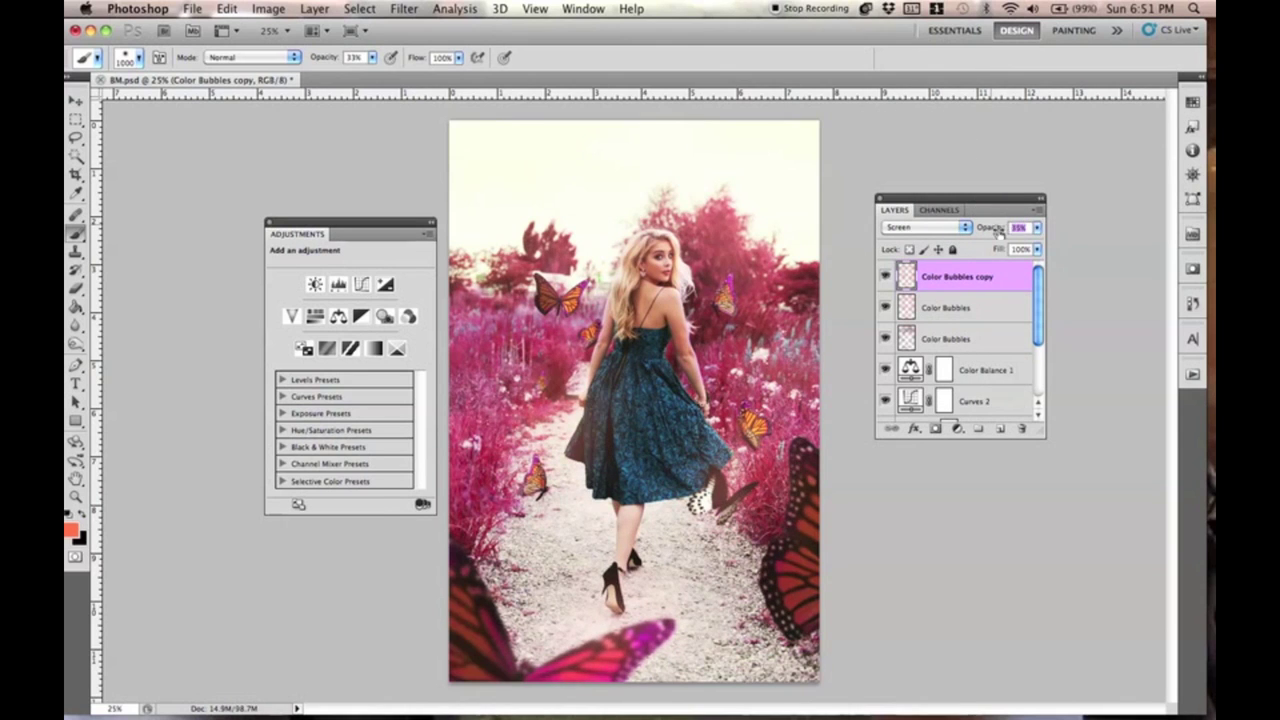
drag(997, 232, 1000, 230)
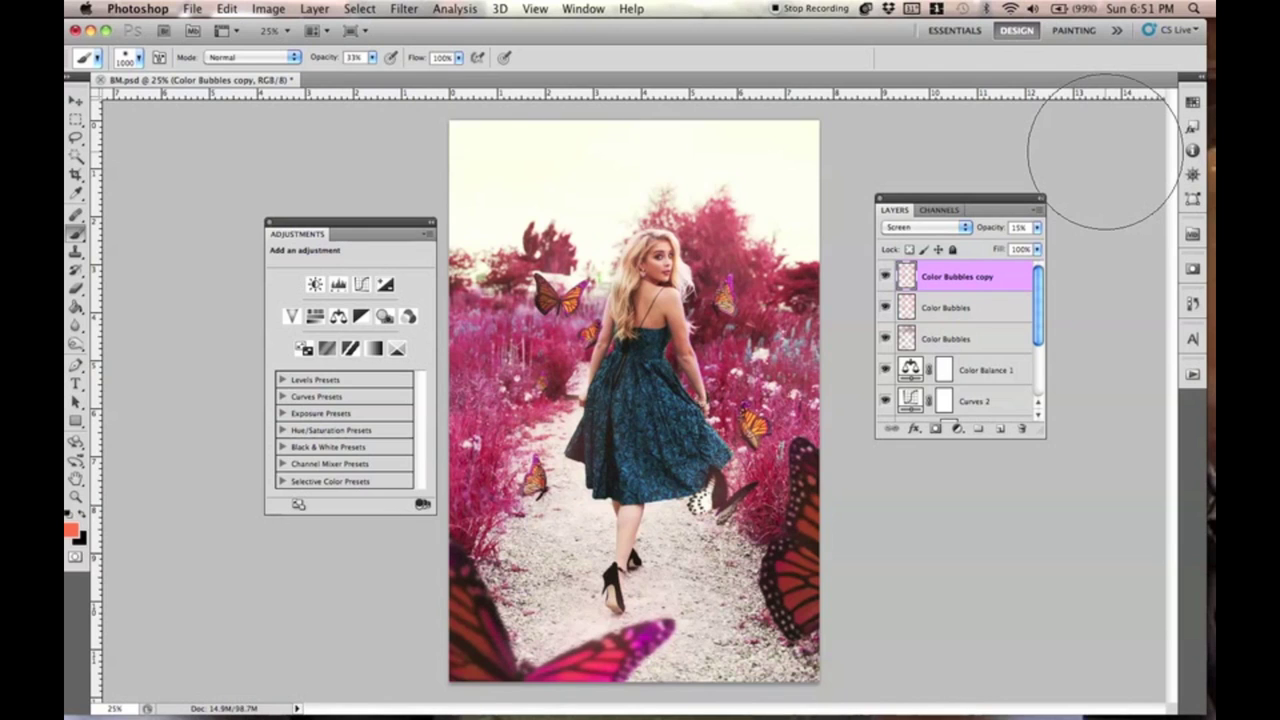
Group all layers above the Background and compare the image with the group hidden and shown.
click(75, 101)
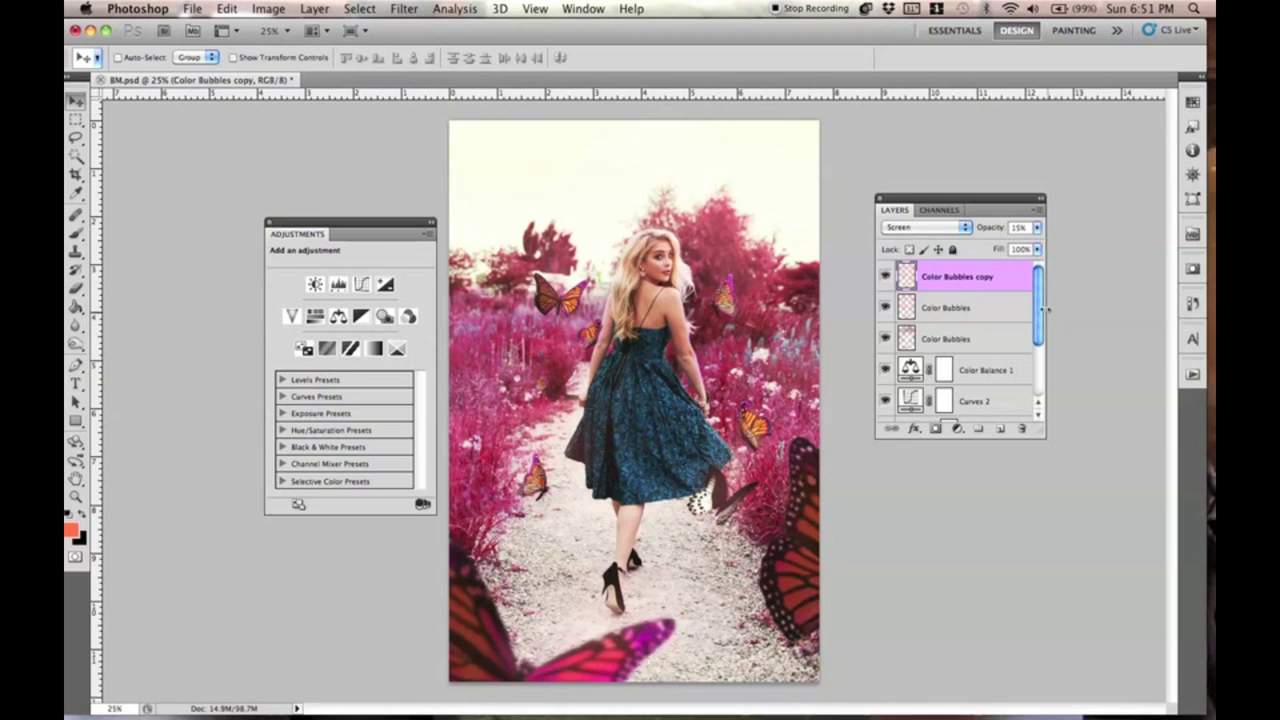
scroll(1000, 360, down, 3)
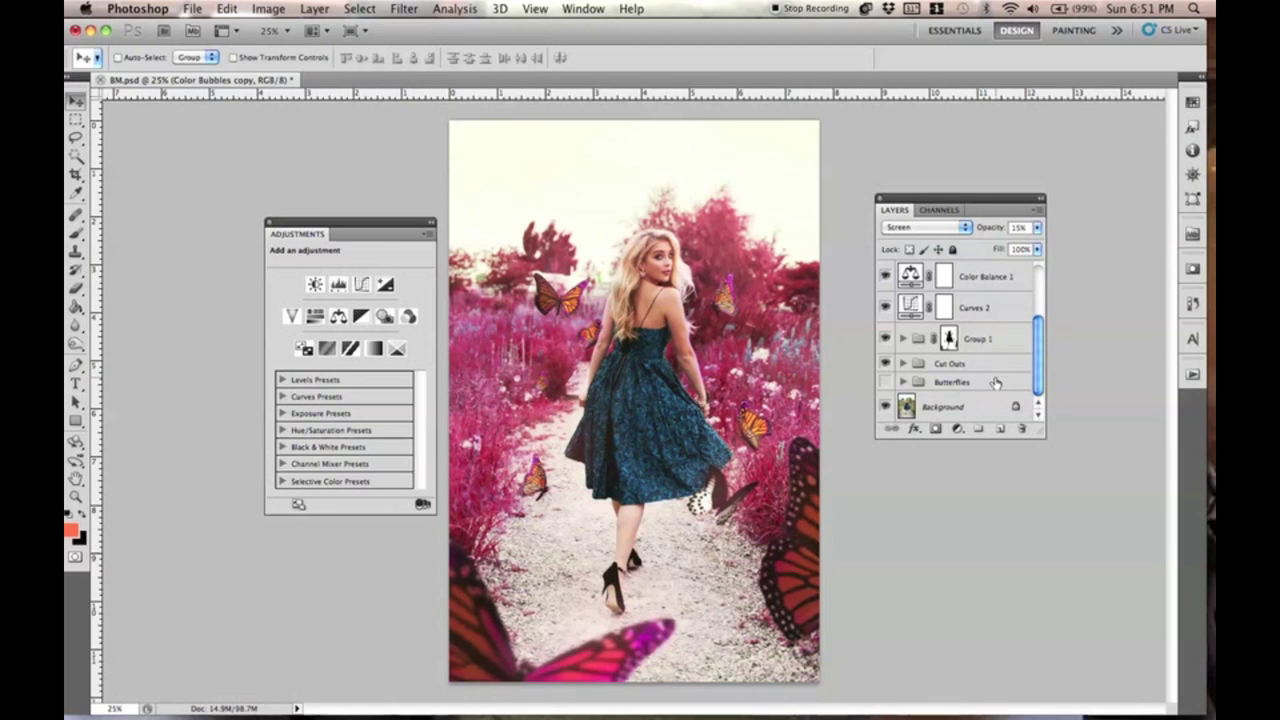
shift+click(995, 383)
key(super+g)
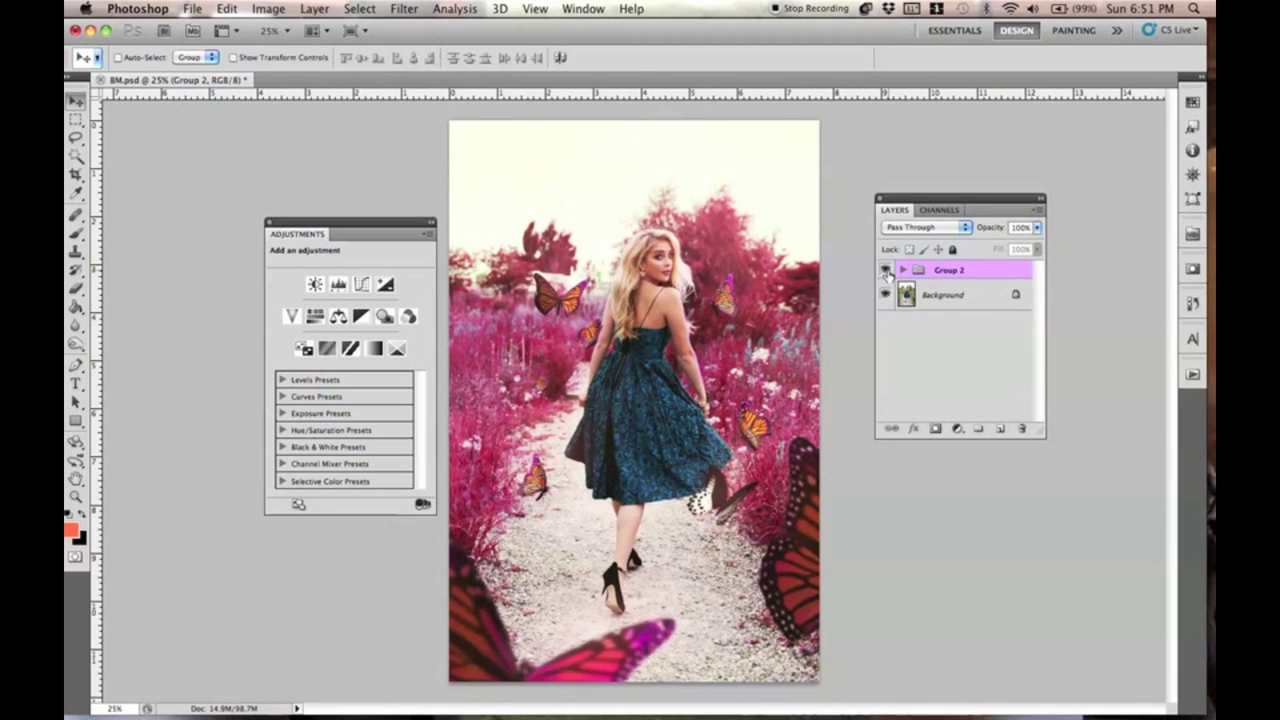
click(886, 272)
click(886, 274)
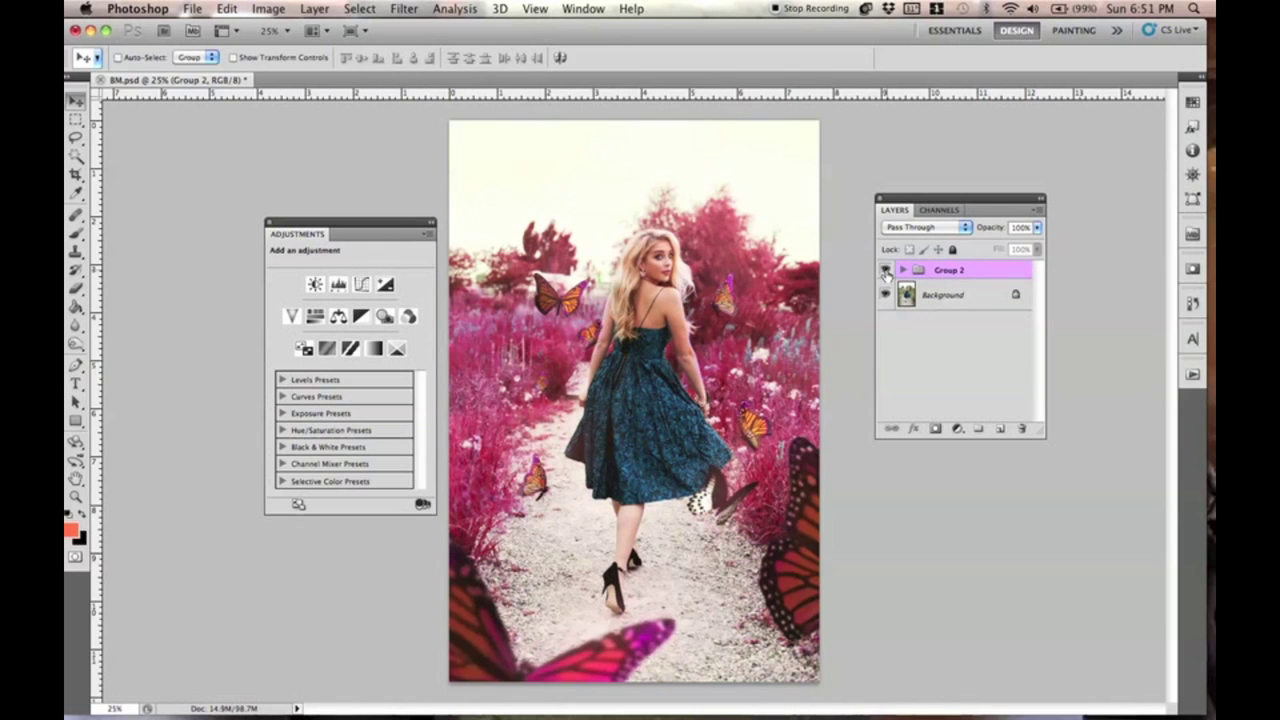
Add a yellow solid colour fill layer above the Color Bubbles copy inside the new group.
click(903, 270)
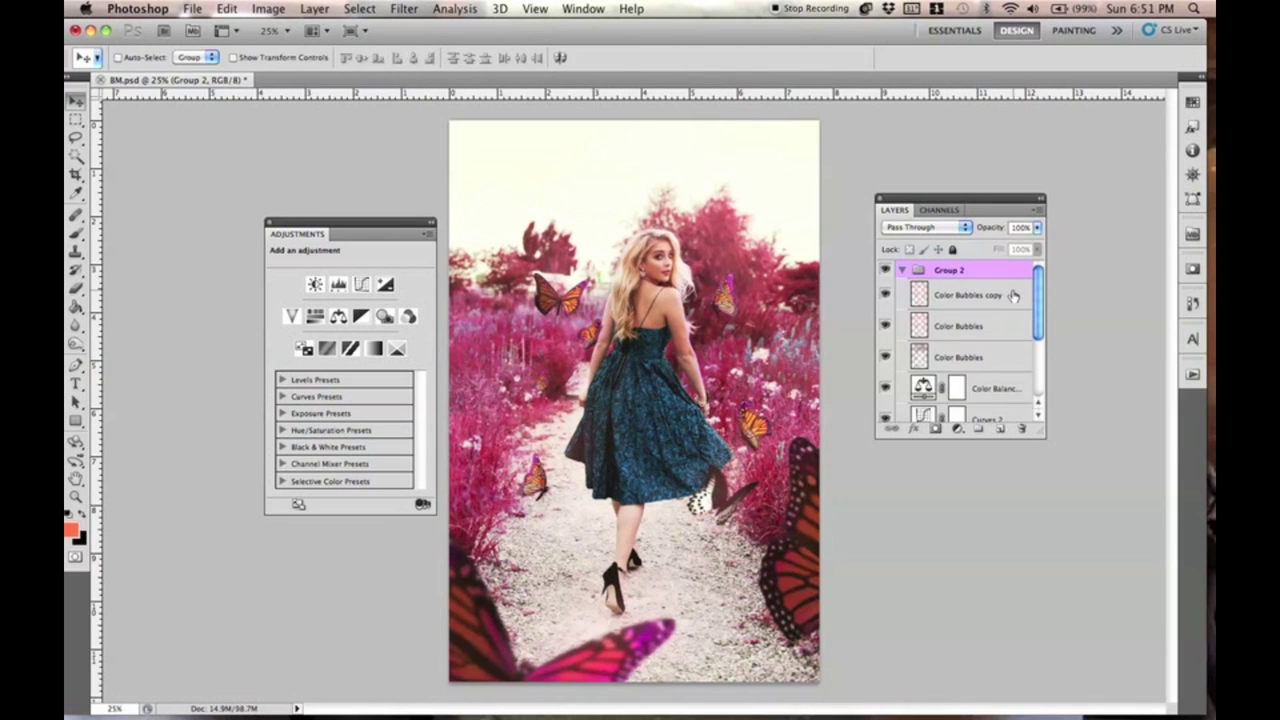
click(1011, 296)
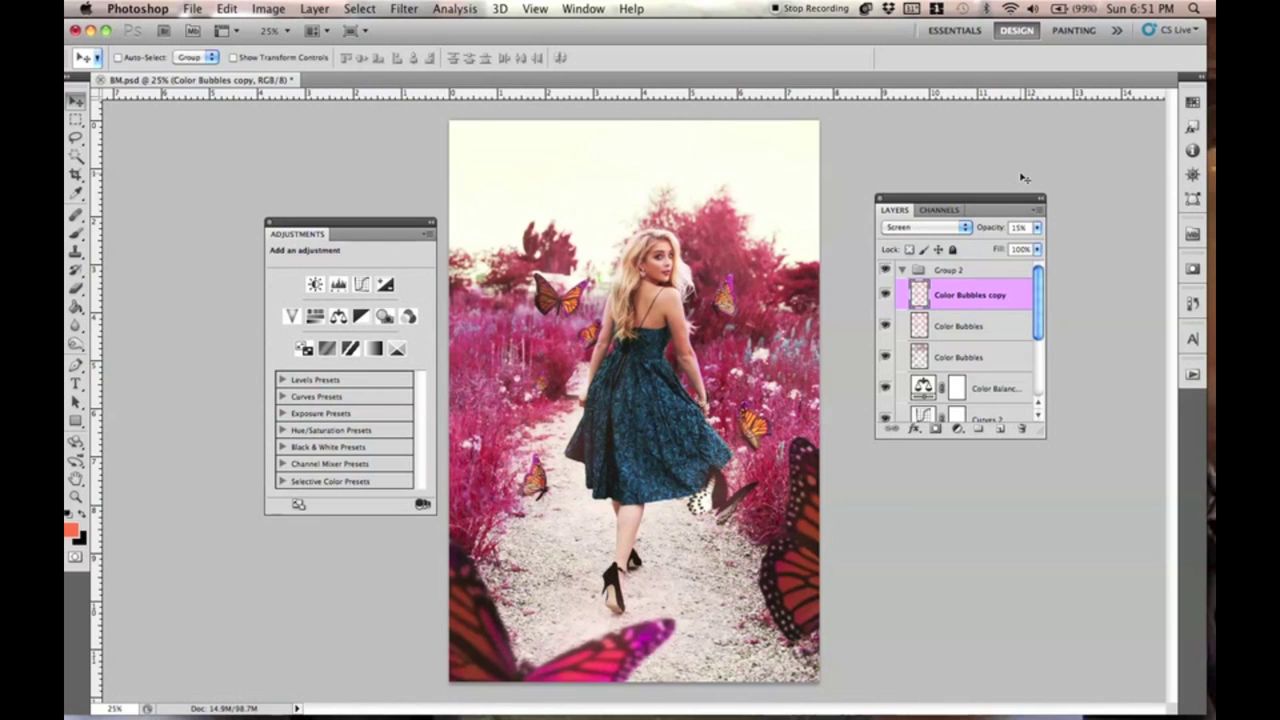
click(957, 429)
click(960, 440)
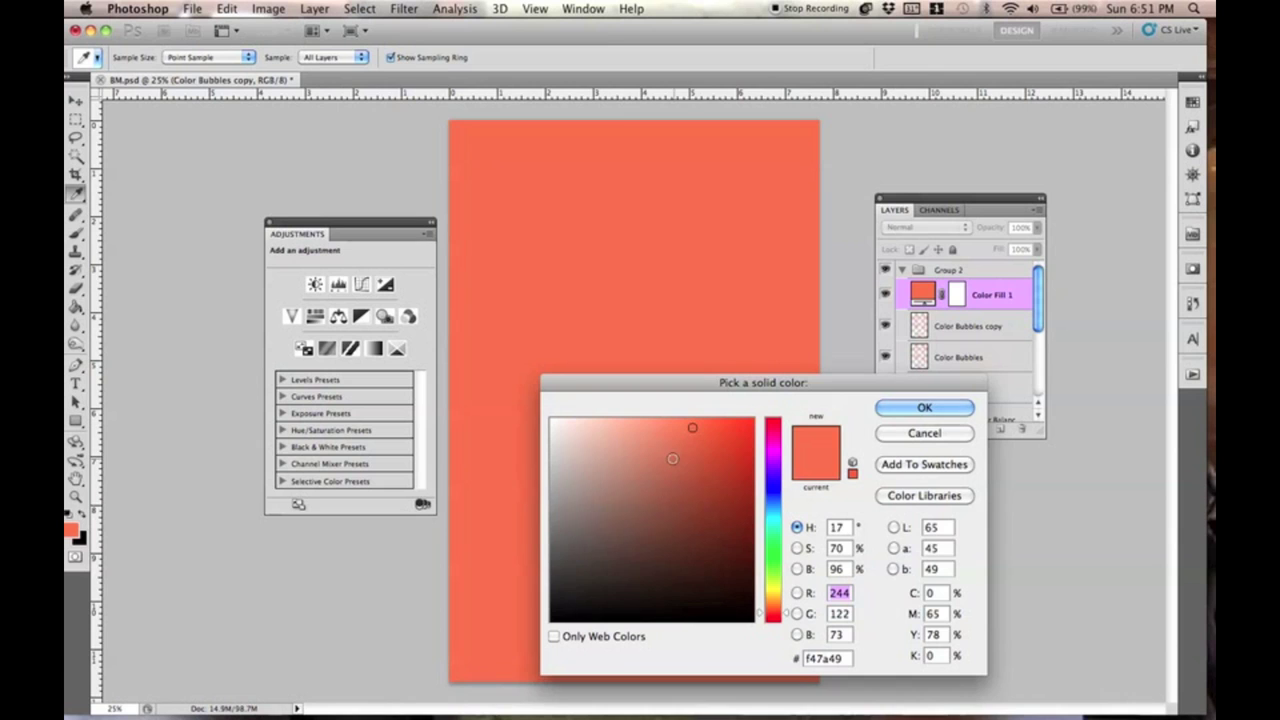
click(779, 592)
click(924, 407)
Set the yellow fill layer to Multiply with 9% opacity.
click(925, 227)
click(919, 268)
key(1)
key(2)
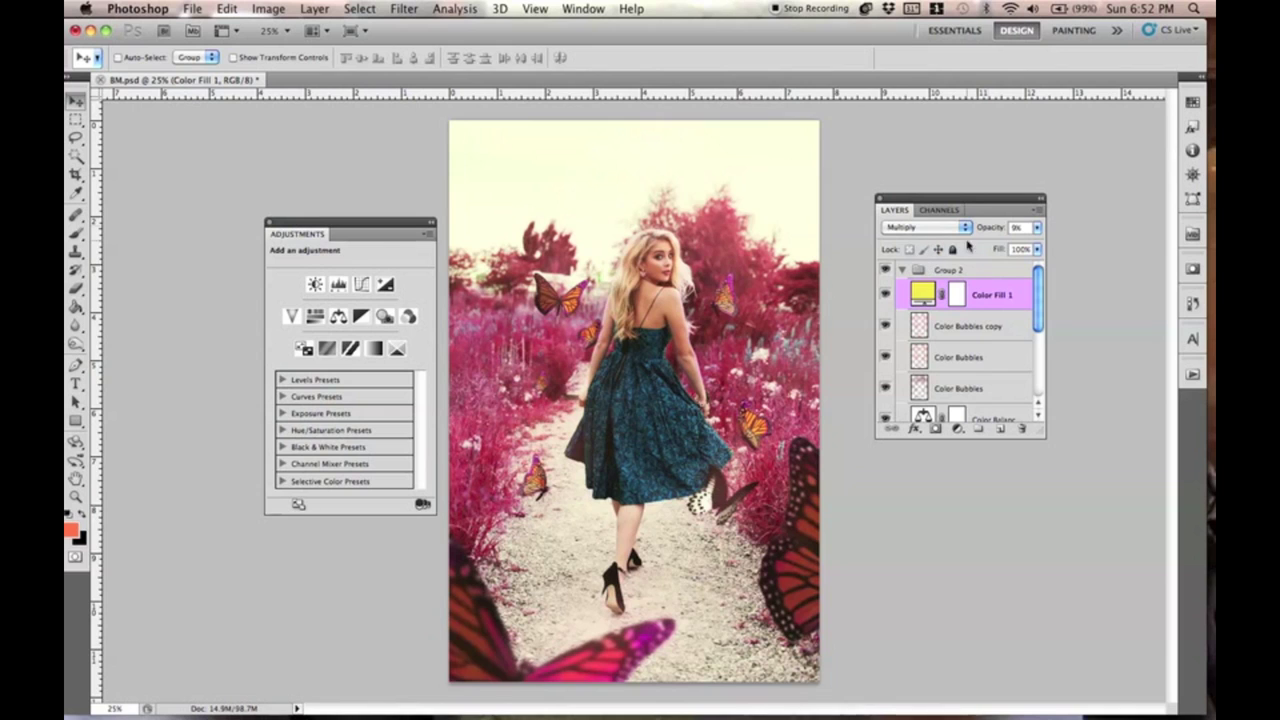
drag(985, 231, 992, 234)
Try the yellow fill layer with Overlay blending and a different opacity.
click(957, 228)
click(920, 345)
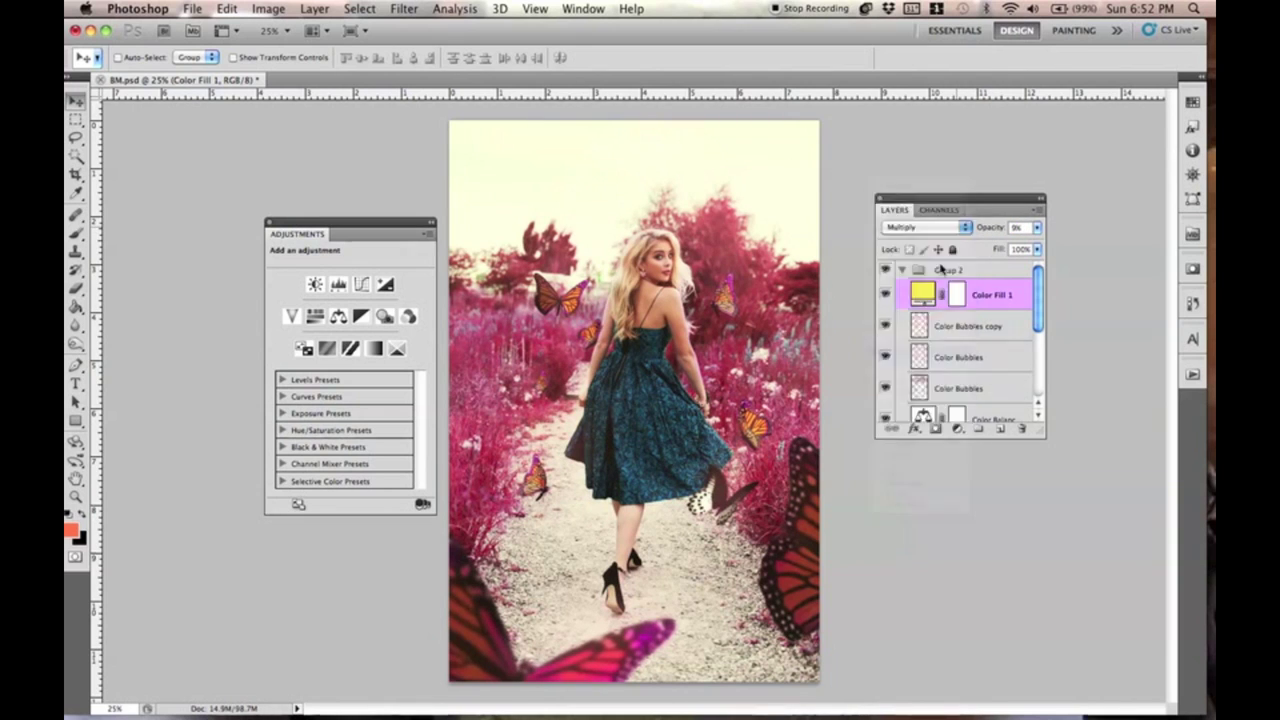
click(928, 228)
click(927, 214)
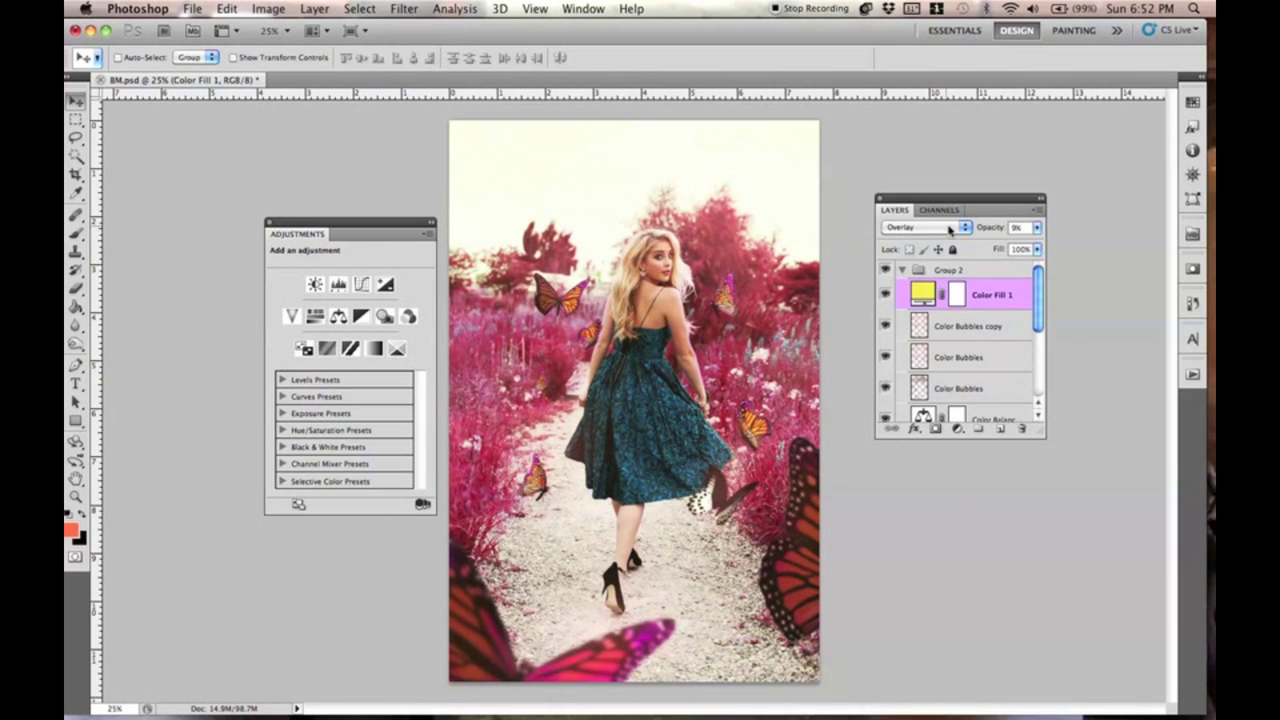
drag(987, 234, 1000, 233)
Return the yellow fill layer to Multiply and fine-tune its opacity.
click(935, 230)
click(920, 117)
drag(988, 231, 987, 231)
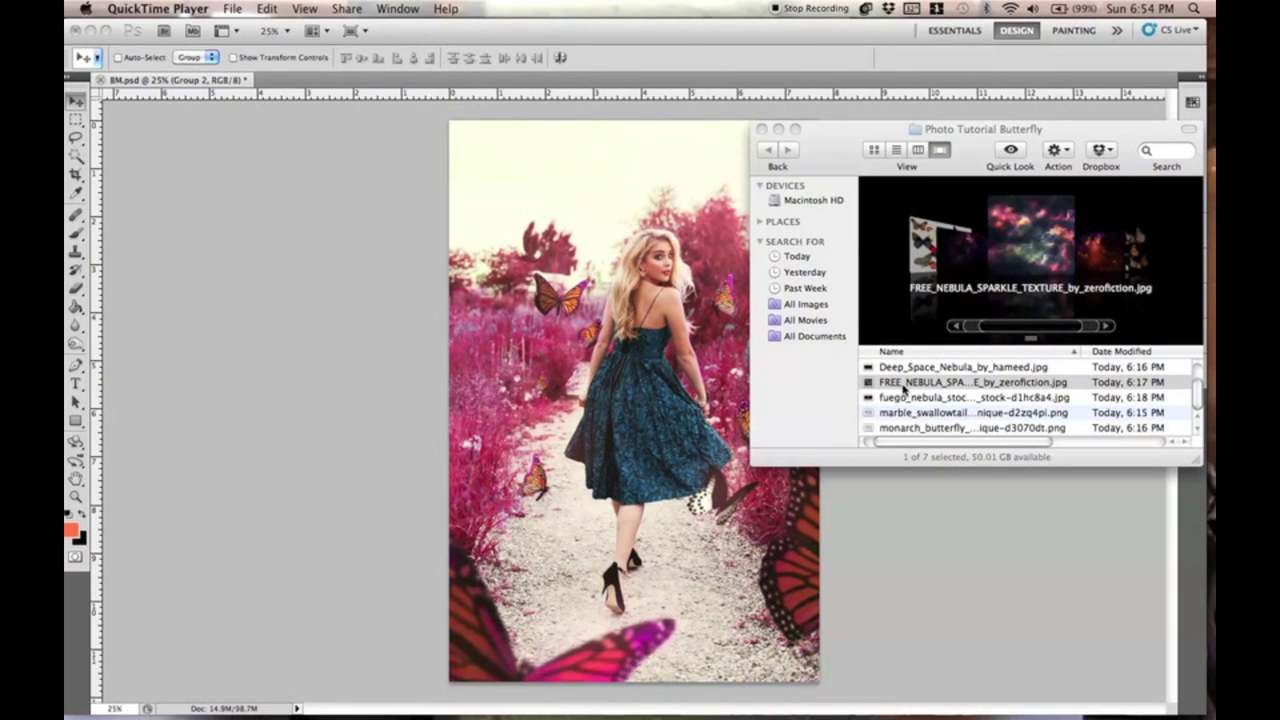
Place FREE_NEBULA_SPARKLE_TEXTURE_by_zerofiction.jpg from the Photo Tutorial Butterfly folder in Finder into the Photoshop document, scaled to about 67.4%.
click(1033, 260)
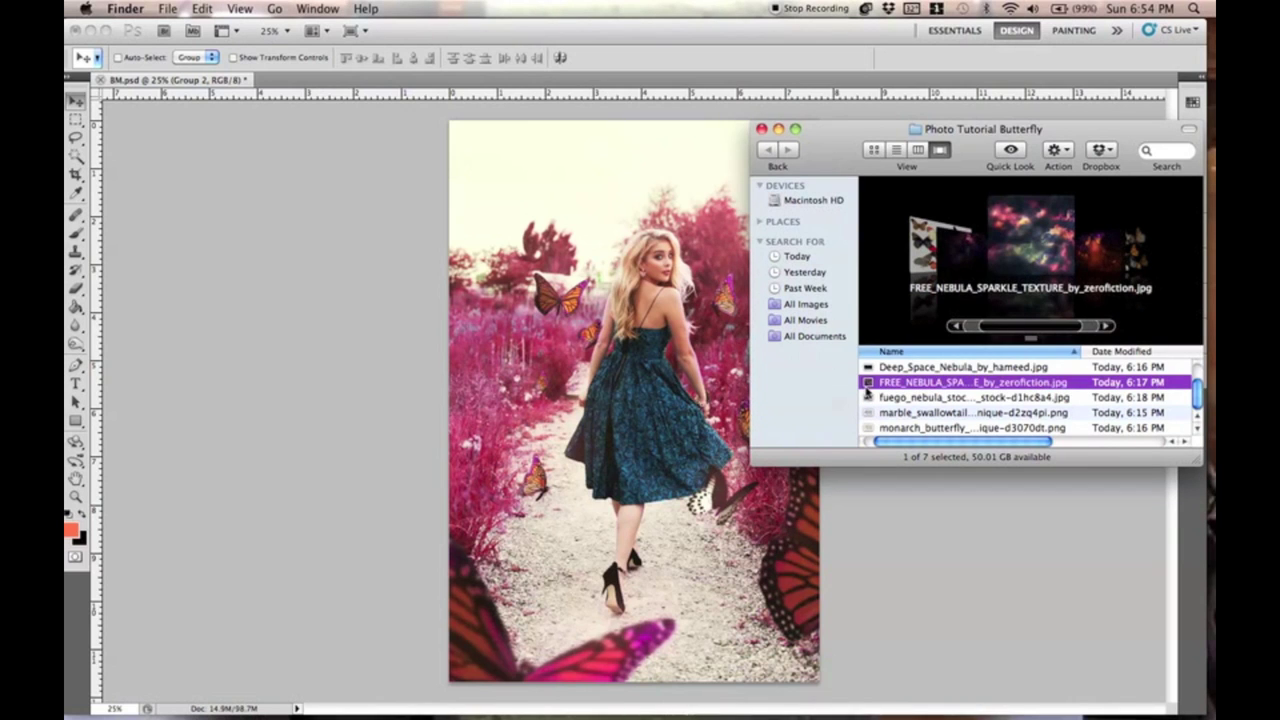
drag(868, 384, 665, 305)
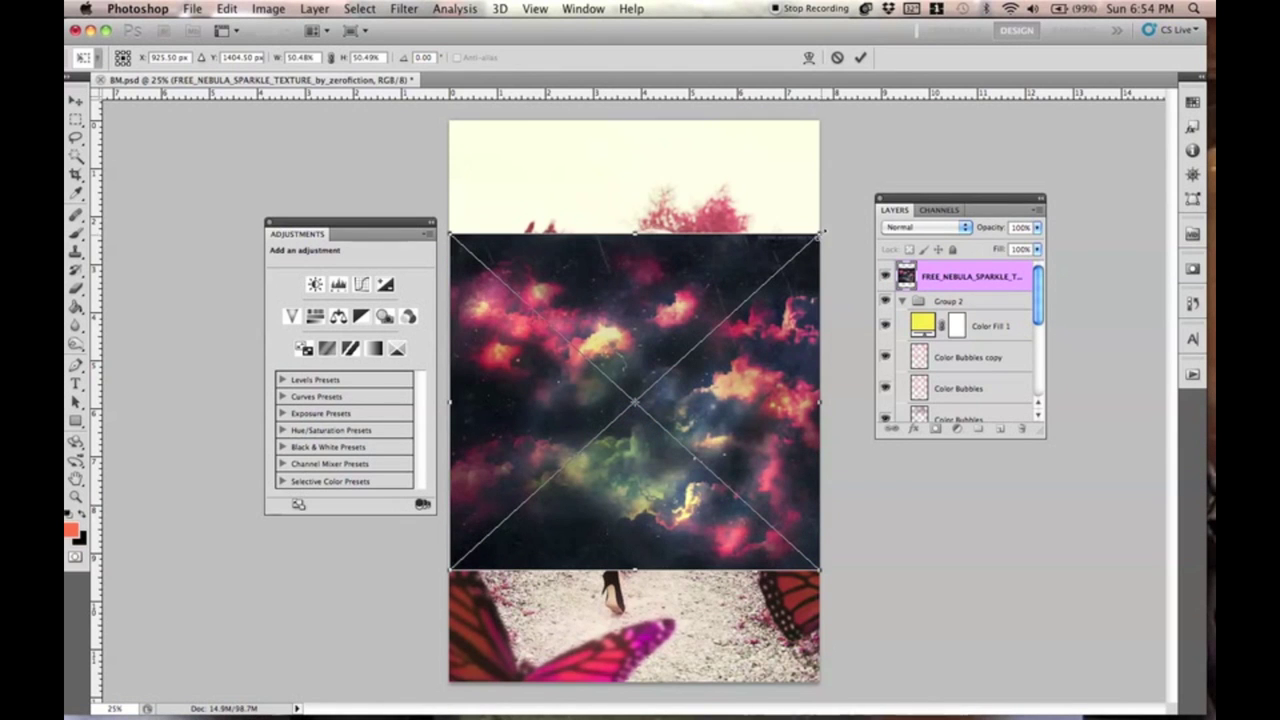
drag(820, 233, 862, 172)
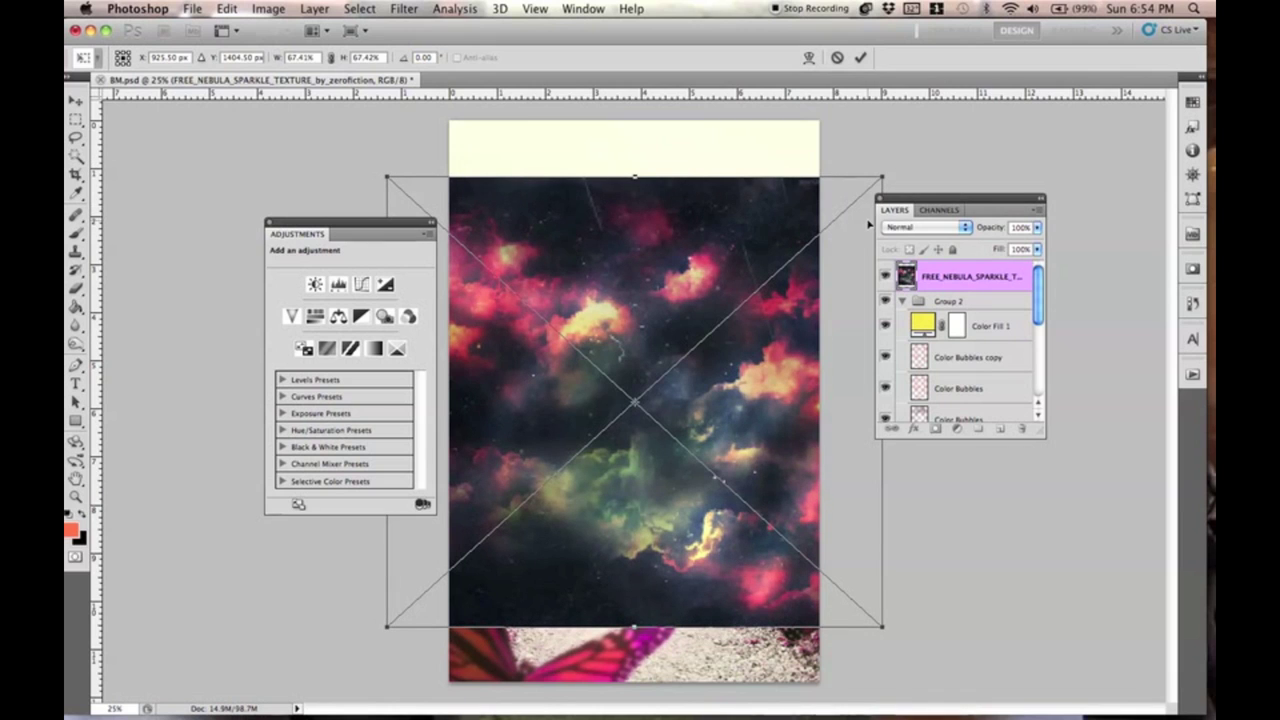
key(Return)
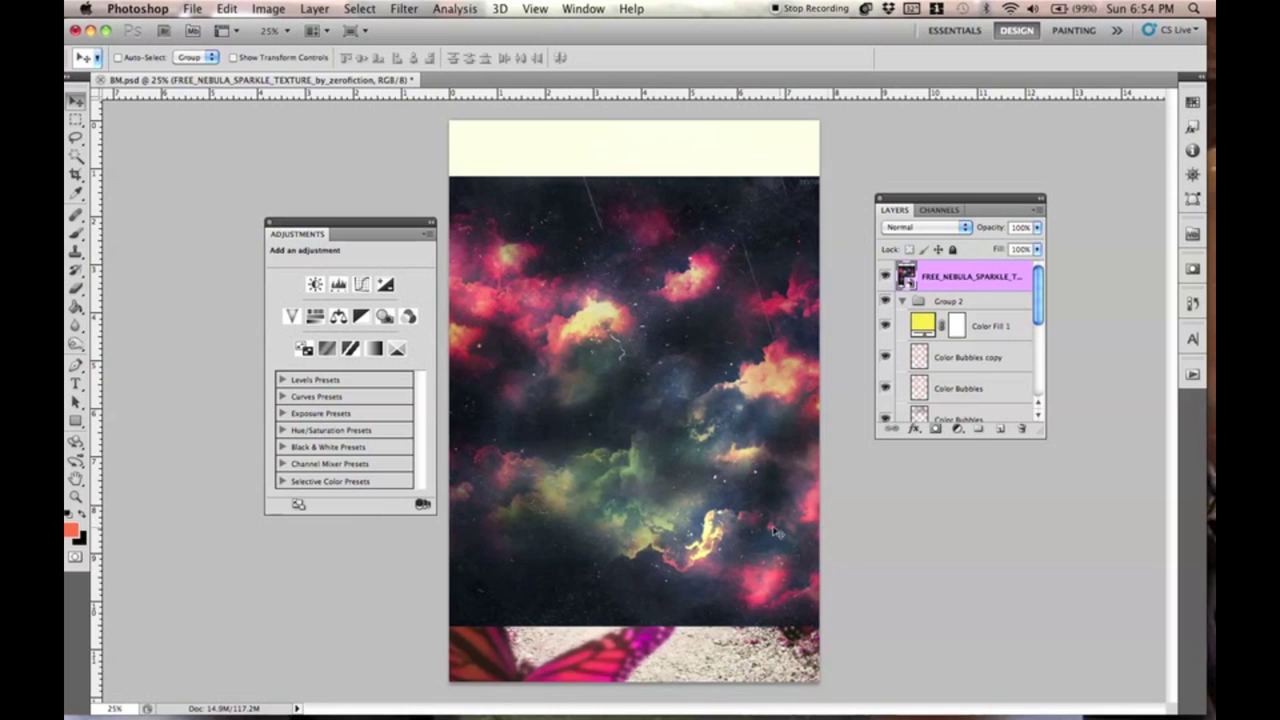
Blend the nebula texture with Screen at 97% opacity and shift it slightly downward over the scene.
click(950, 231)
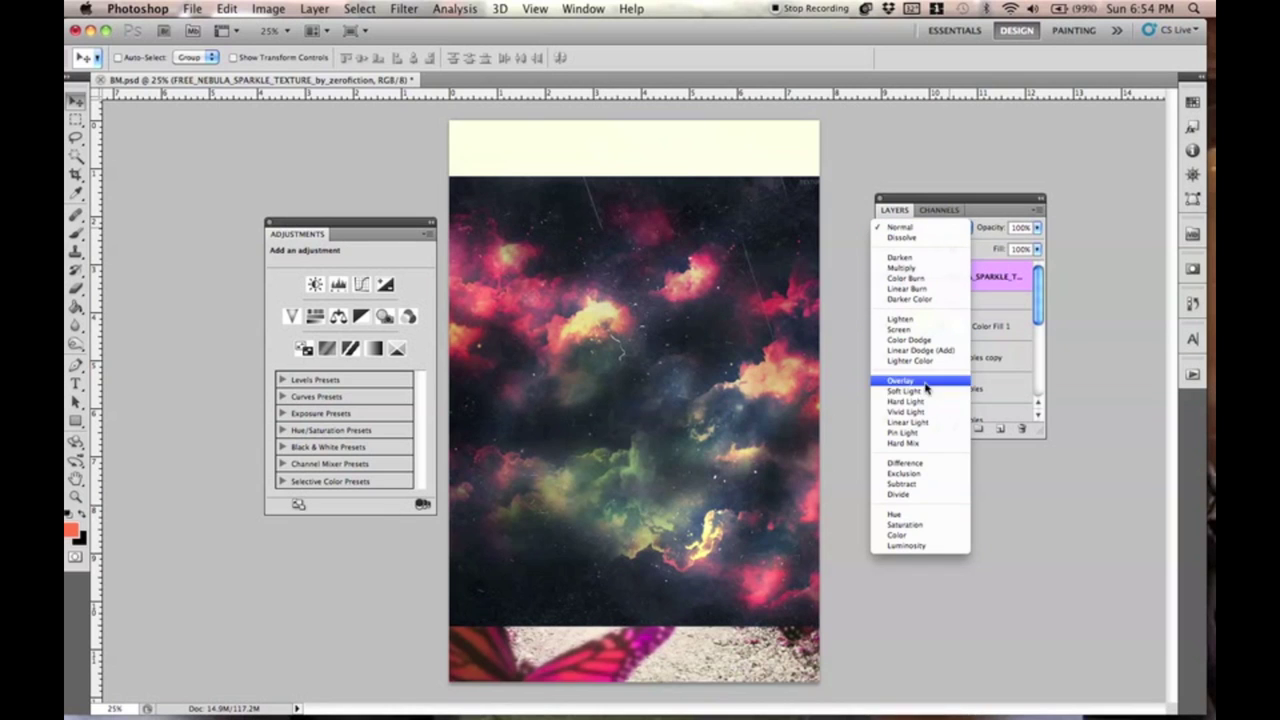
click(905, 329)
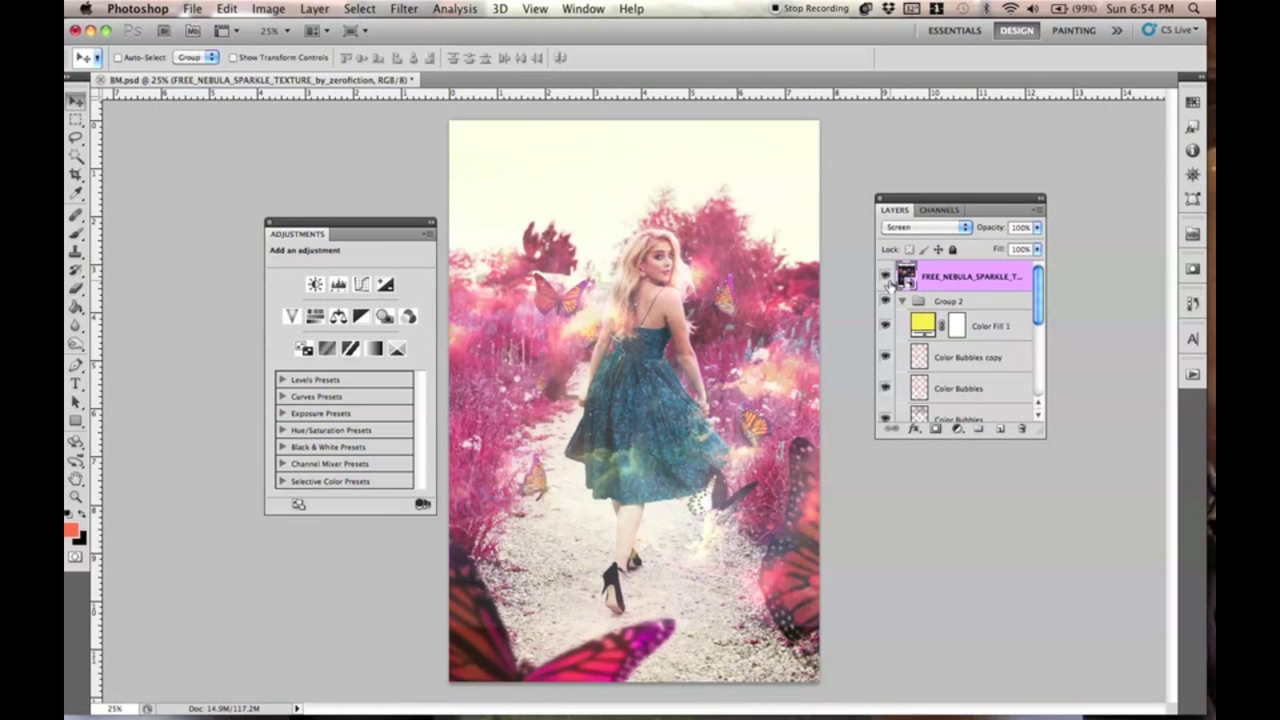
drag(712, 343, 729, 376)
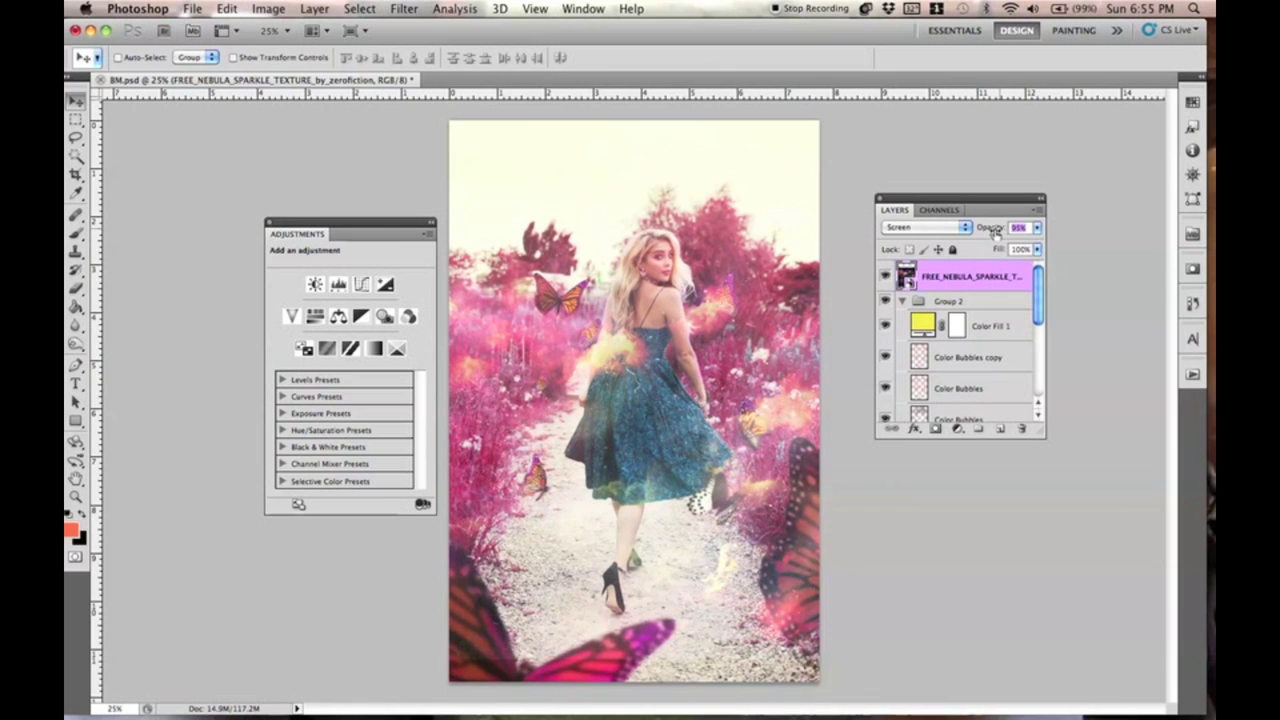
drag(982, 230, 1006, 248)
Mask the nebula texture and softly paint it out over the path and trees with a 33% opacity black brush.
click(936, 429)
key(b)
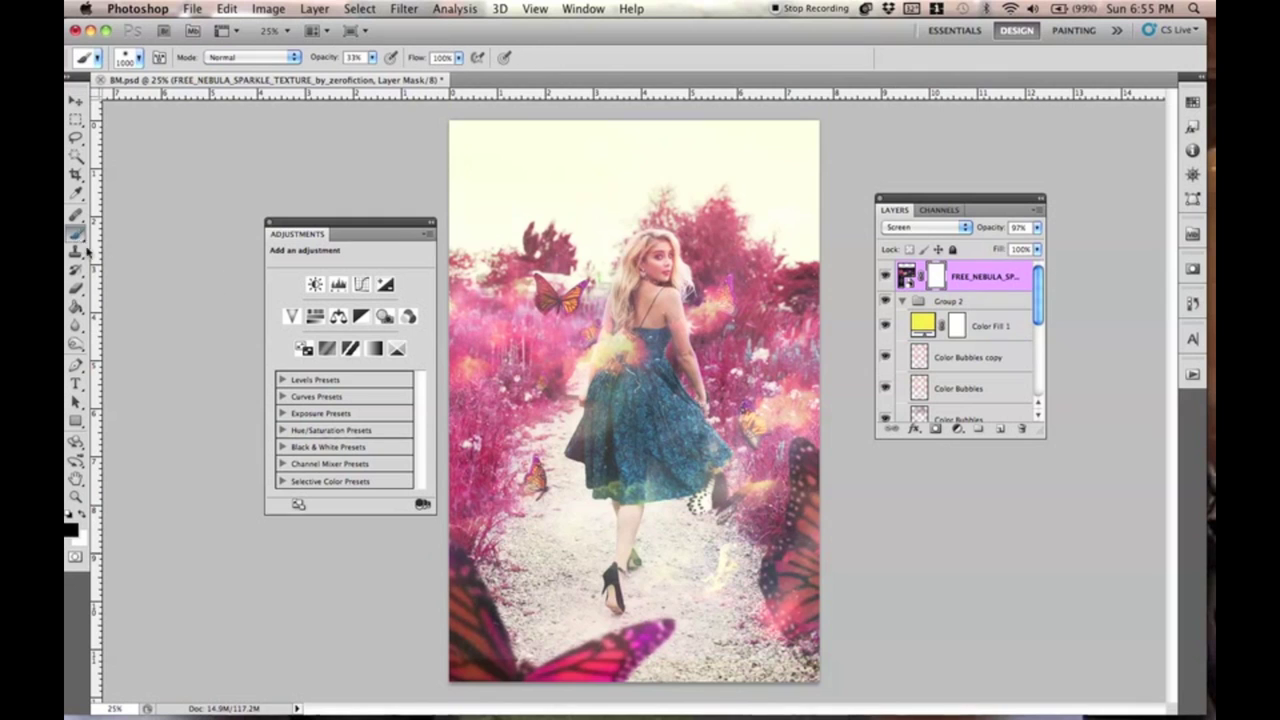
mouse_move(558, 578)
mouse_down()
mouse_move(622, 518)
mouse_move(695, 628)
mouse_move(760, 593)
mouse_move(790, 643)
mouse_move(660, 663)
mouse_move(655, 628)
mouse_move(560, 648)
mouse_move(450, 608)
mouse_up()
drag(580, 563, 425, 548)
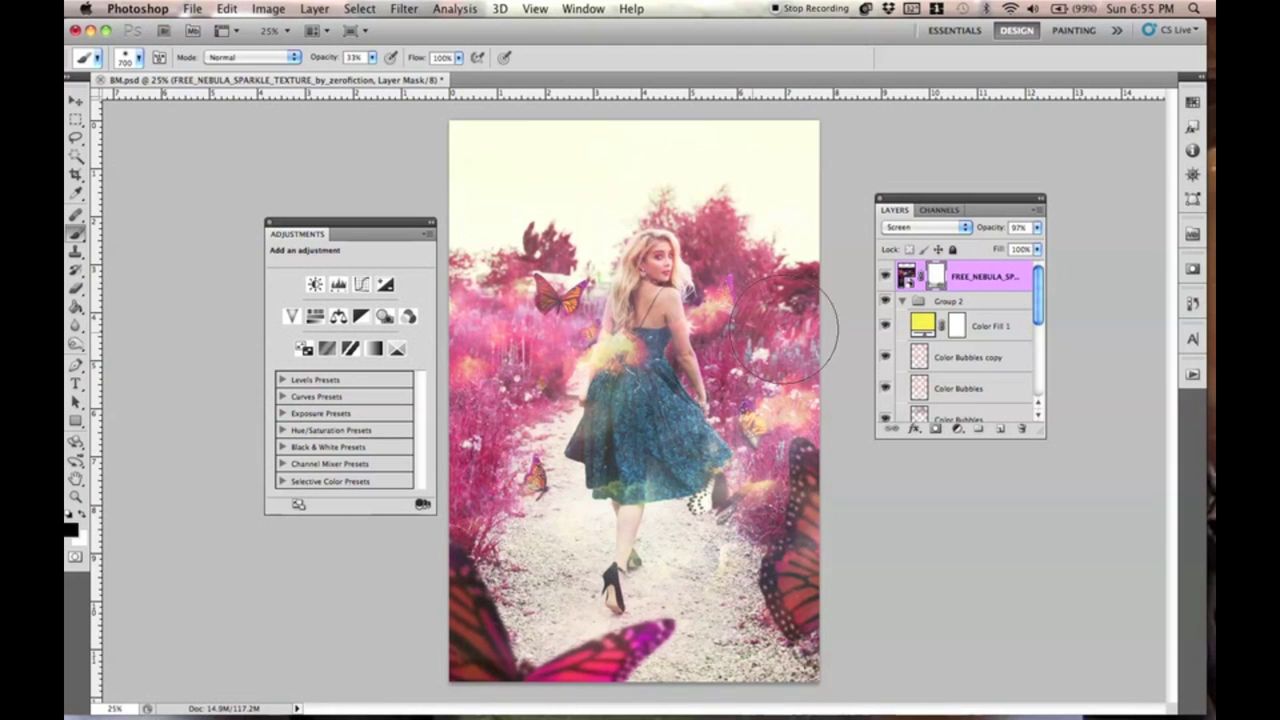
mouse_move(756, 250)
mouse_down()
mouse_move(790, 212)
mouse_move(674, 145)
mouse_move(465, 244)
mouse_move(609, 200)
mouse_up()
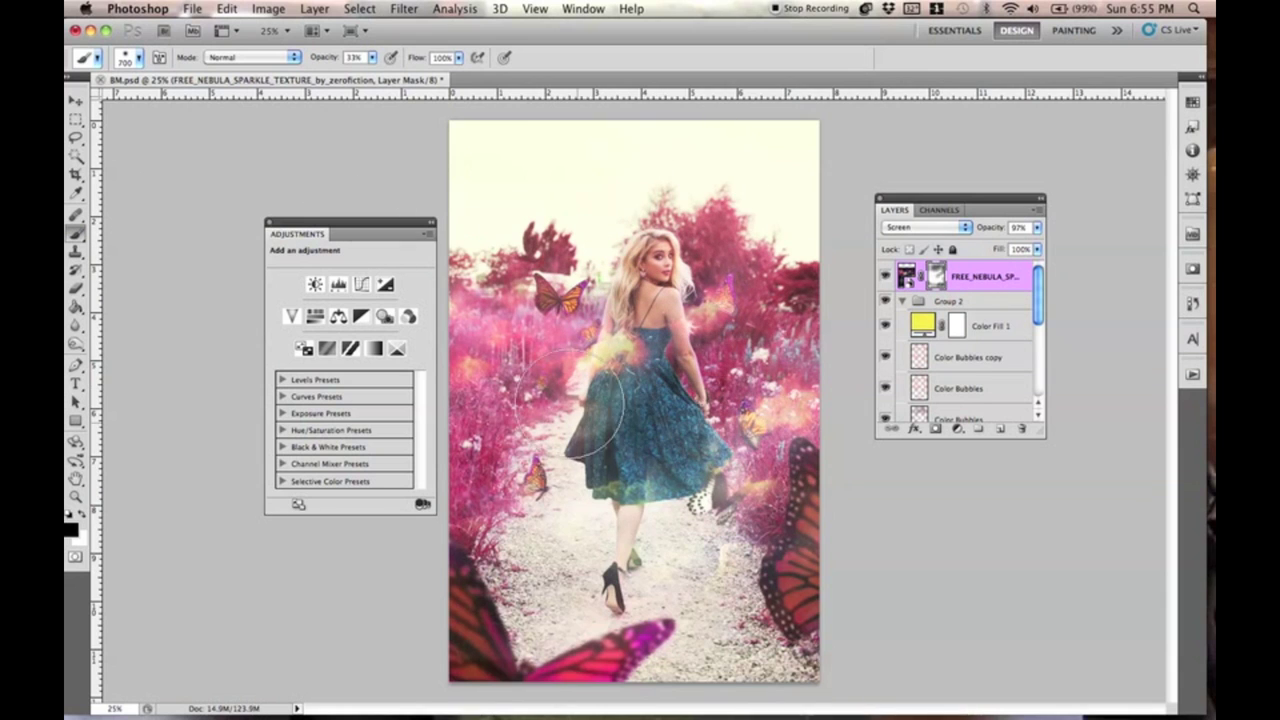
click(507, 385)
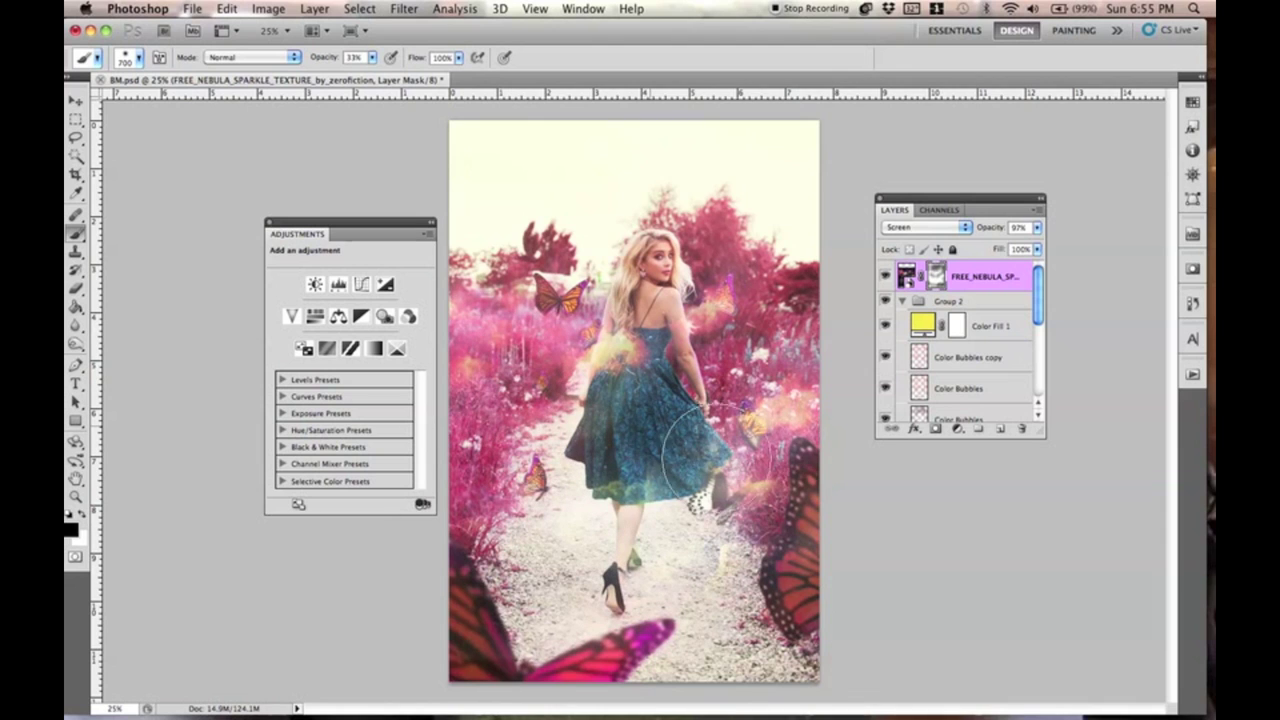
Duplicate the masked nebula texture with the copy rotated -90° and blended in Soft Light.
click(77, 102)
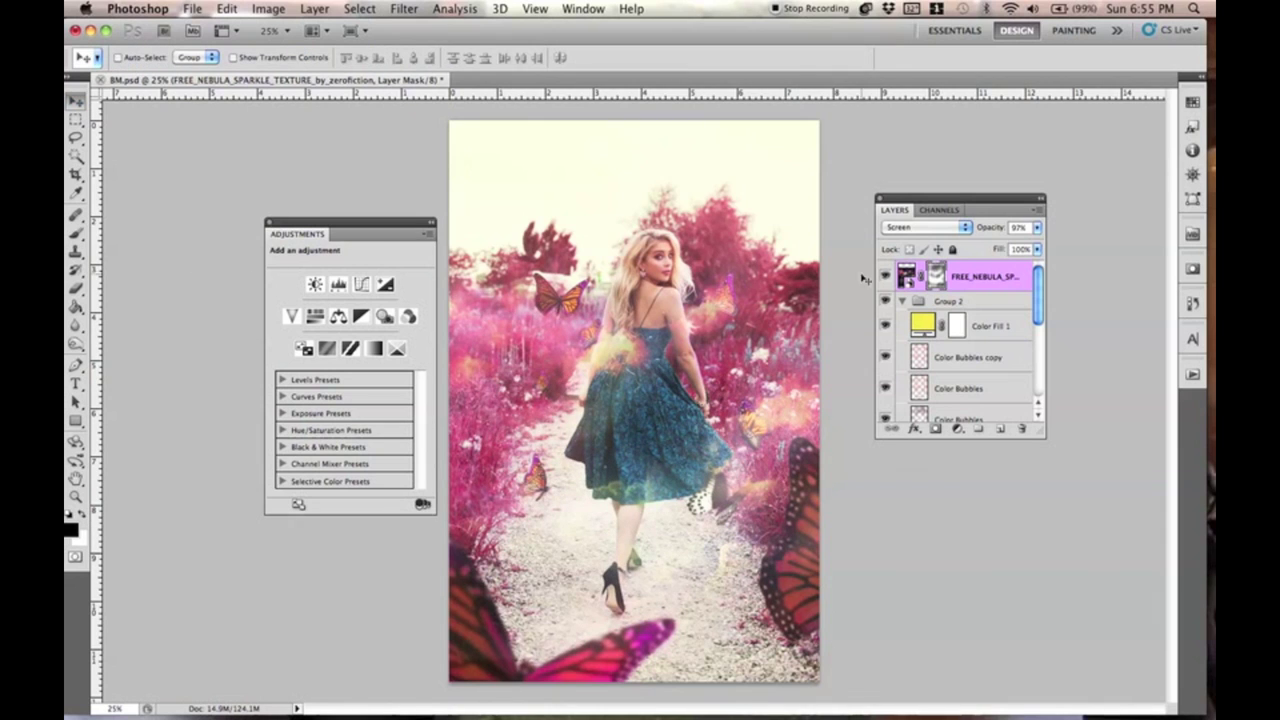
click(905, 279)
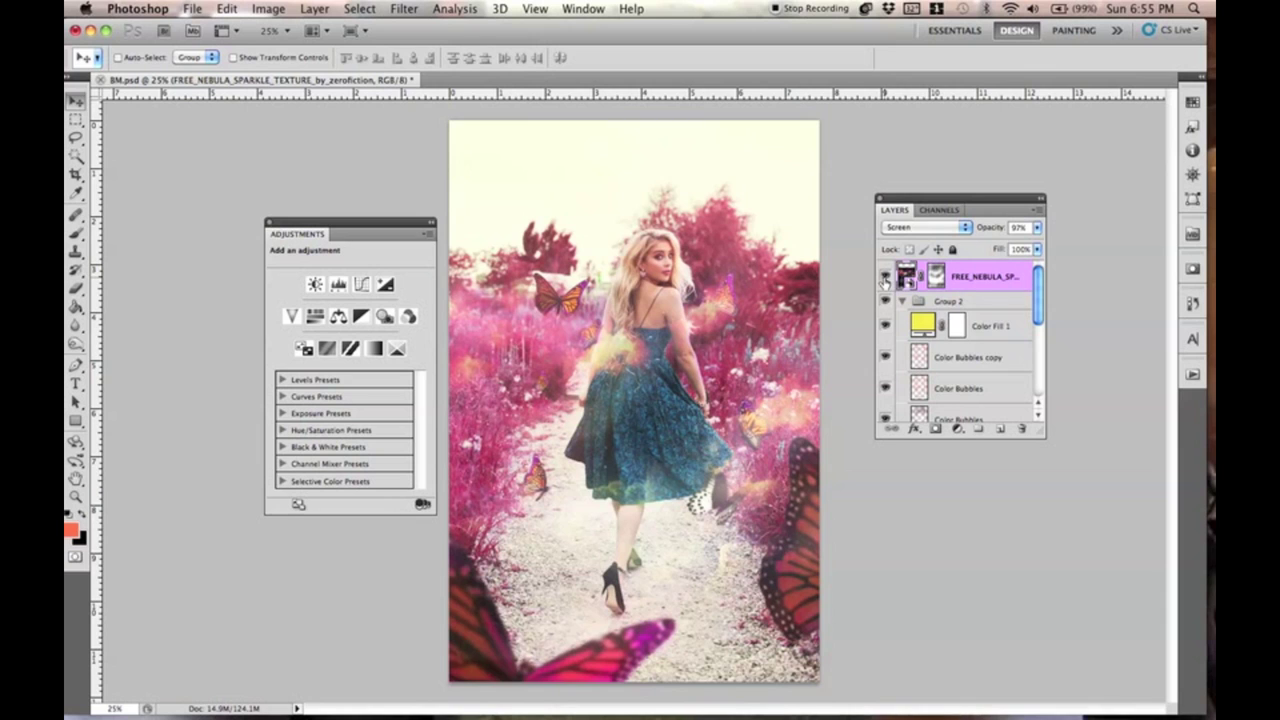
key(super+j)
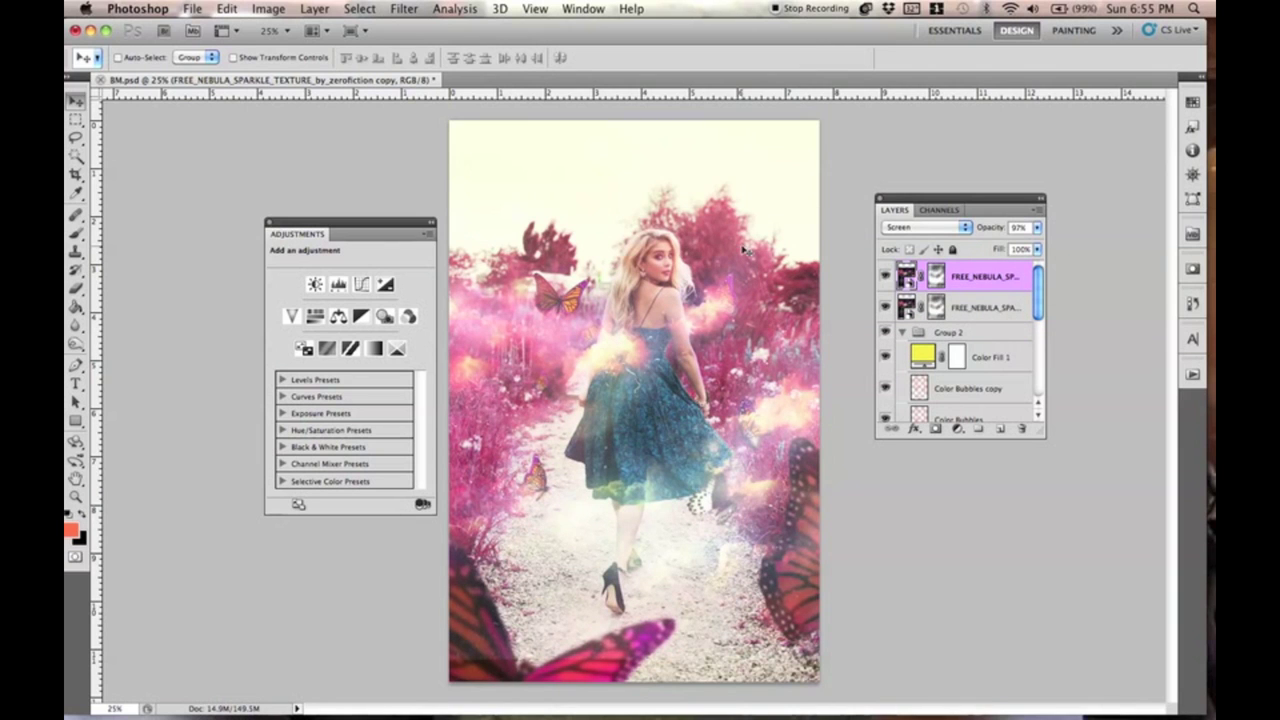
key(super+t)
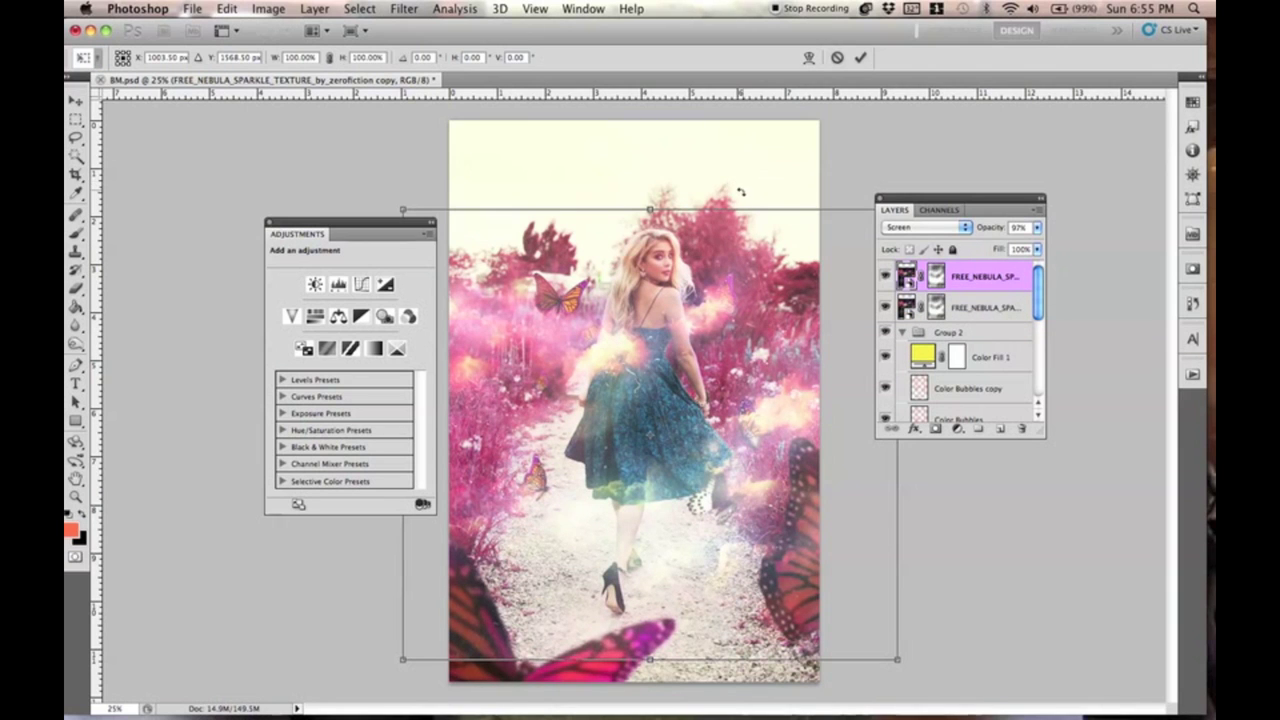
drag(748, 168, 449, 379)
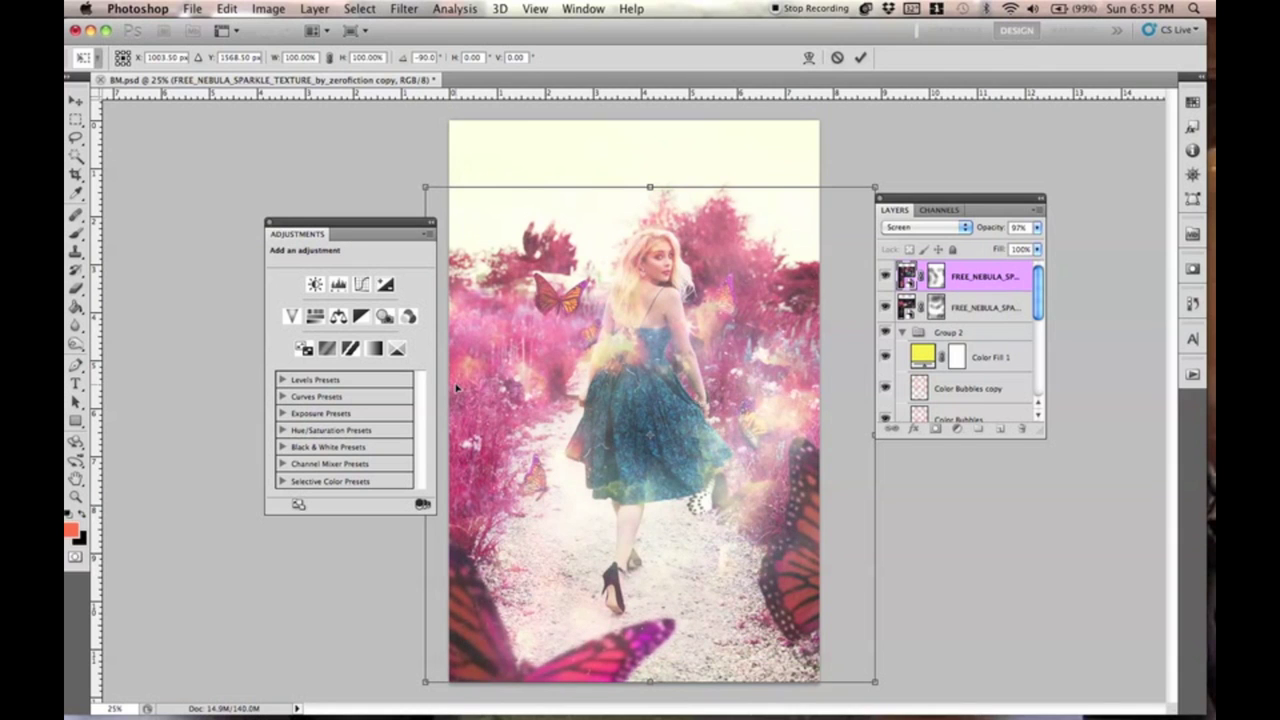
key(Return)
click(934, 228)
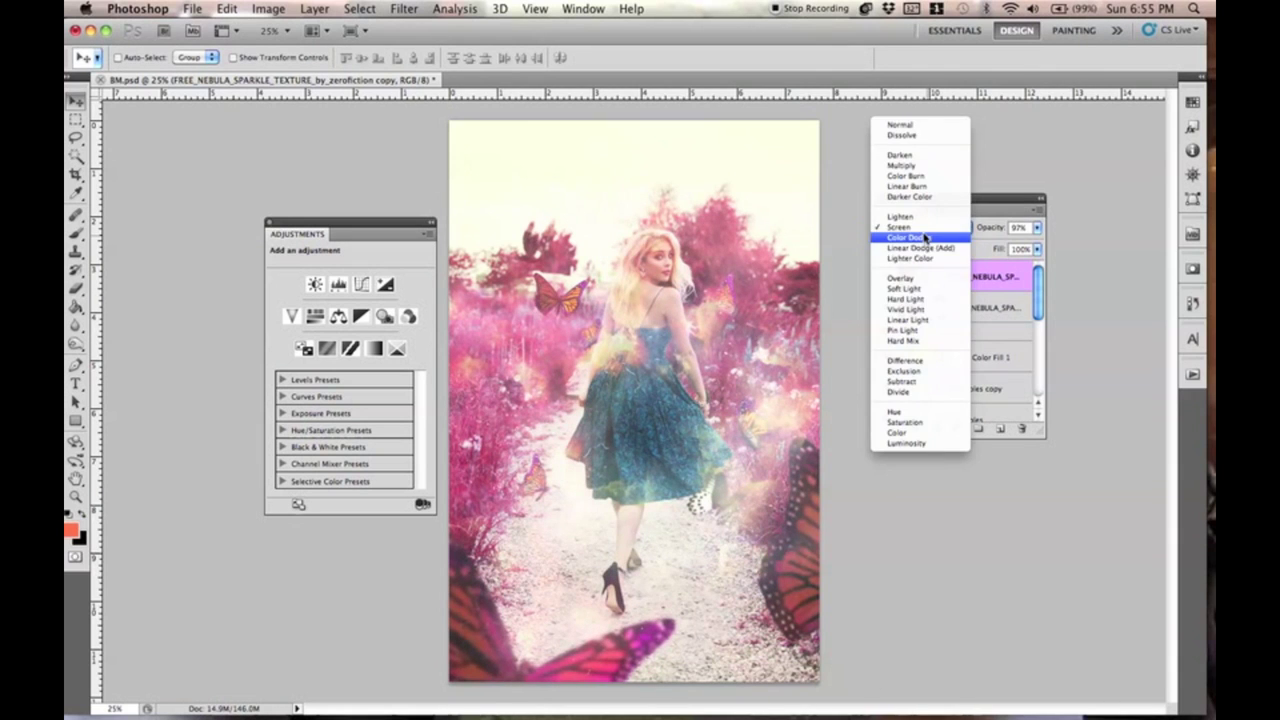
click(900, 290)
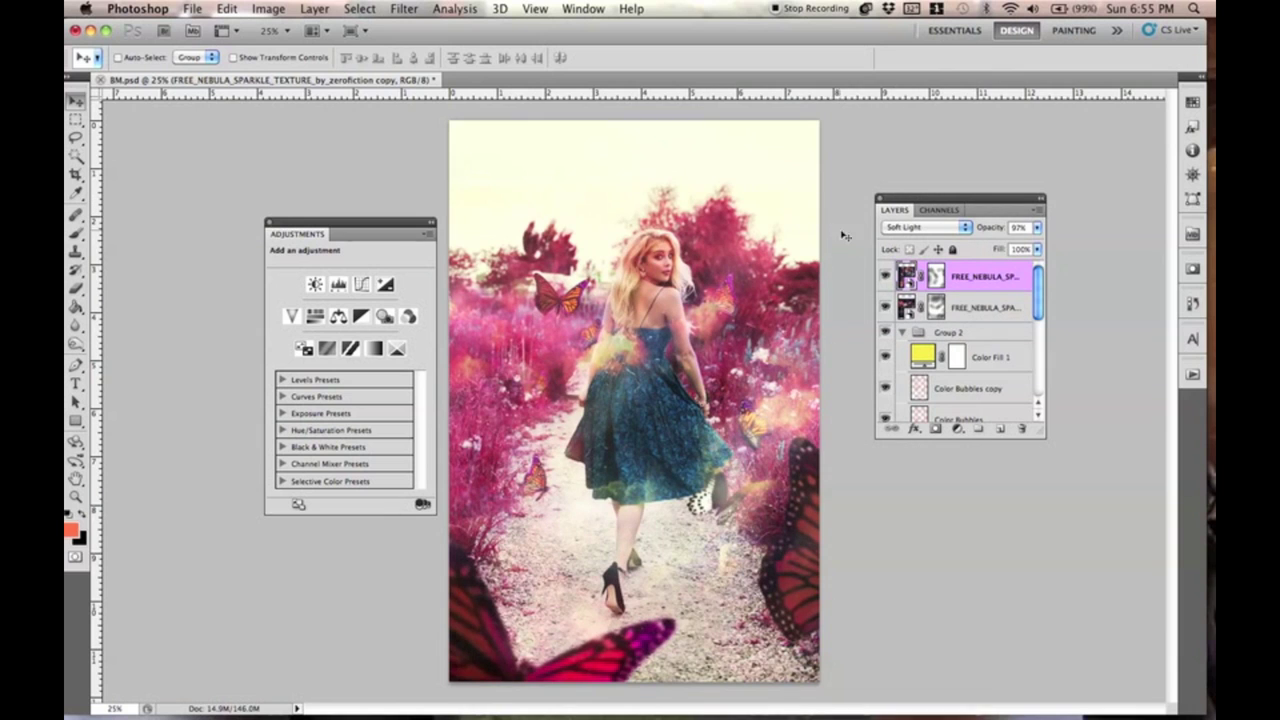
Move the rotated nebula texture copy upward and scale it proportionally to about 115.2% to cover the scene.
click(885, 277)
click(885, 277)
drag(693, 362, 693, 303)
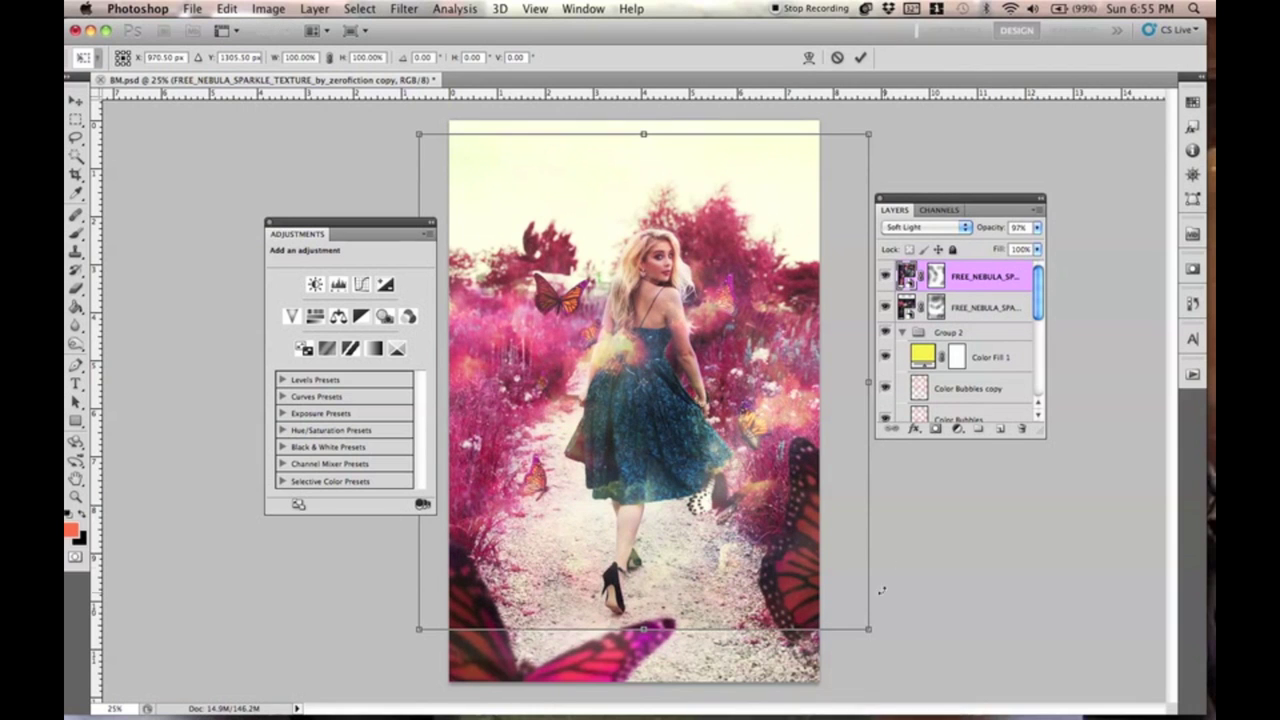
drag(870, 630, 936, 704)
drag(739, 492, 700, 482)
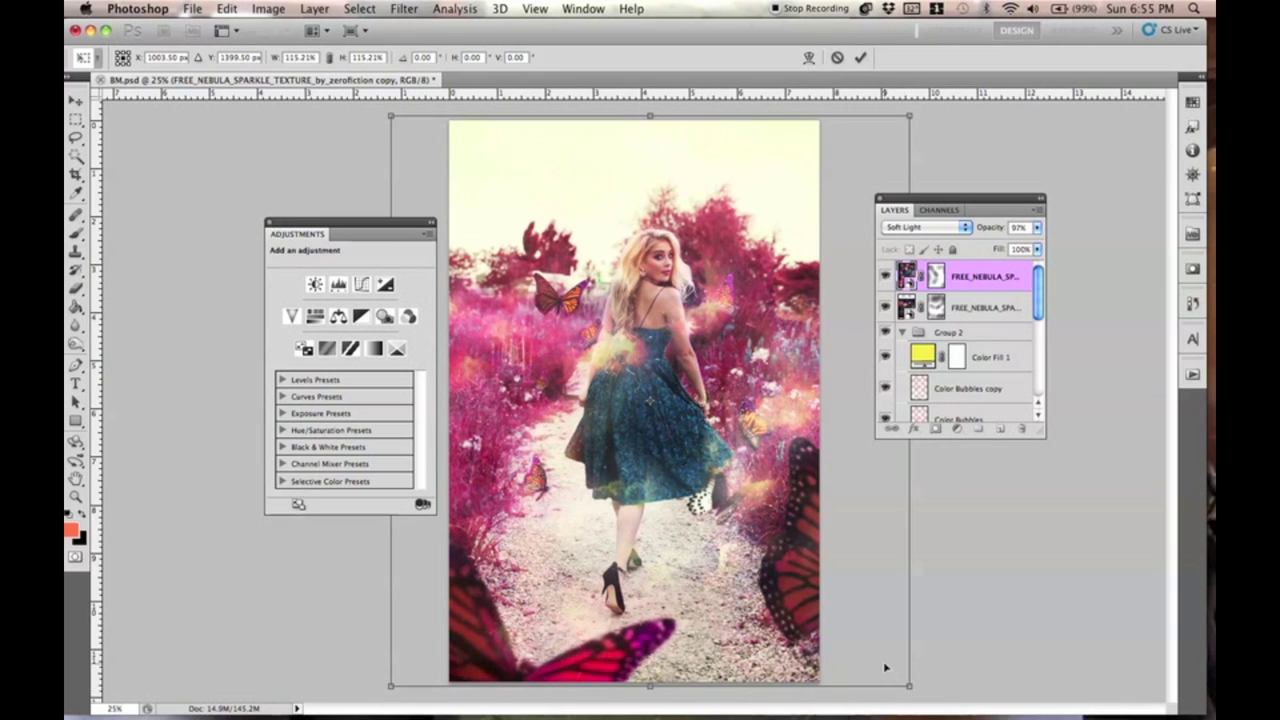
key(Return)
Paint the texture copy's mask black over the woman's dress and the trees behind her with an 88% opacity, 700 px brush.
click(935, 276)
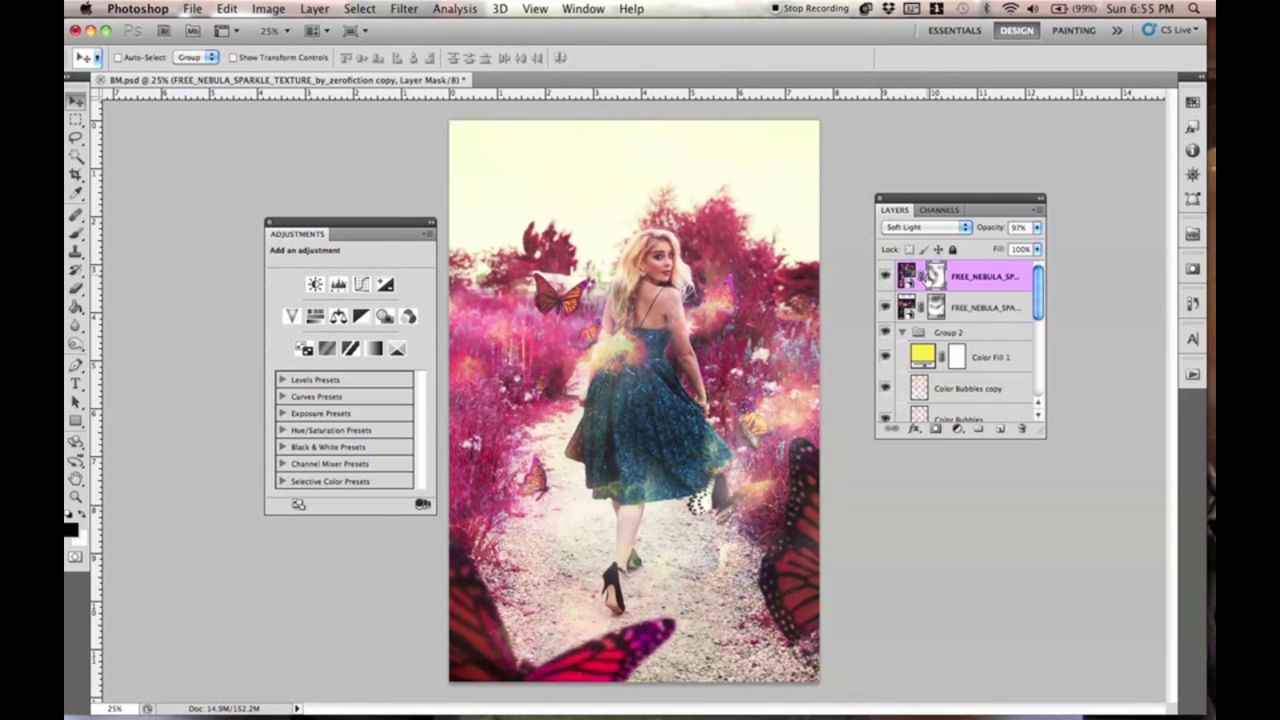
click(77, 231)
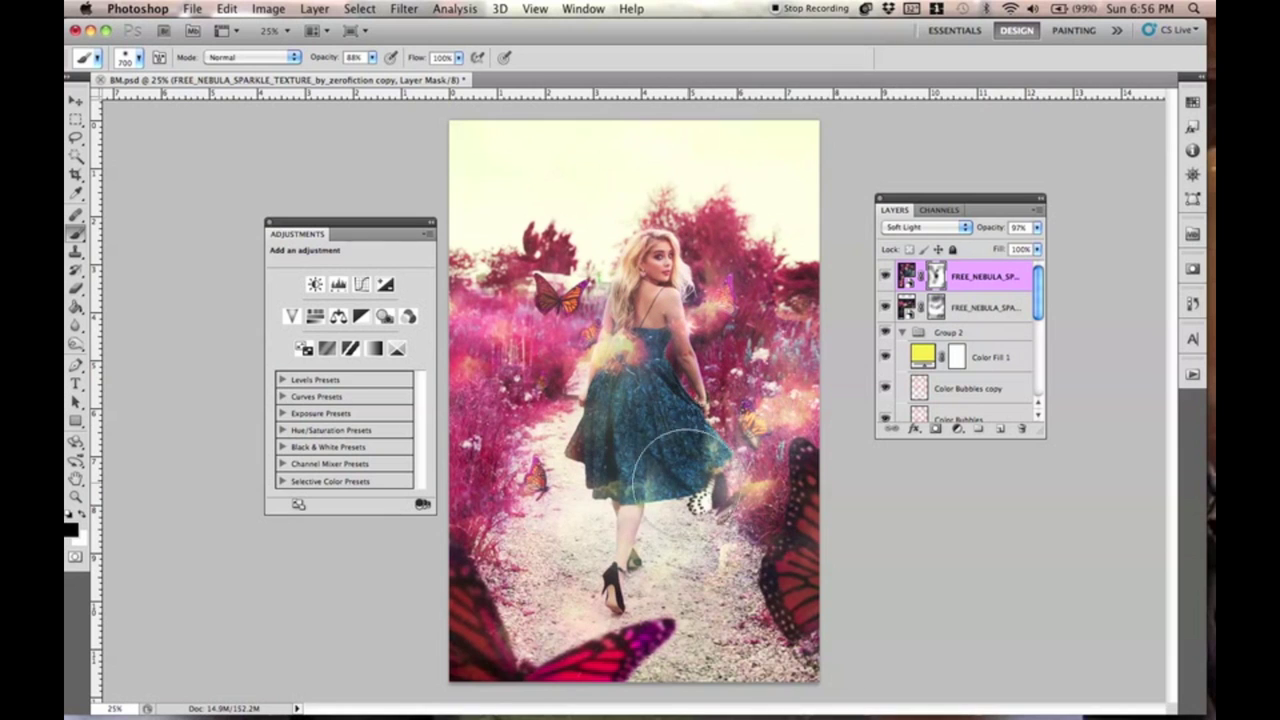
click(643, 418)
click(655, 501)
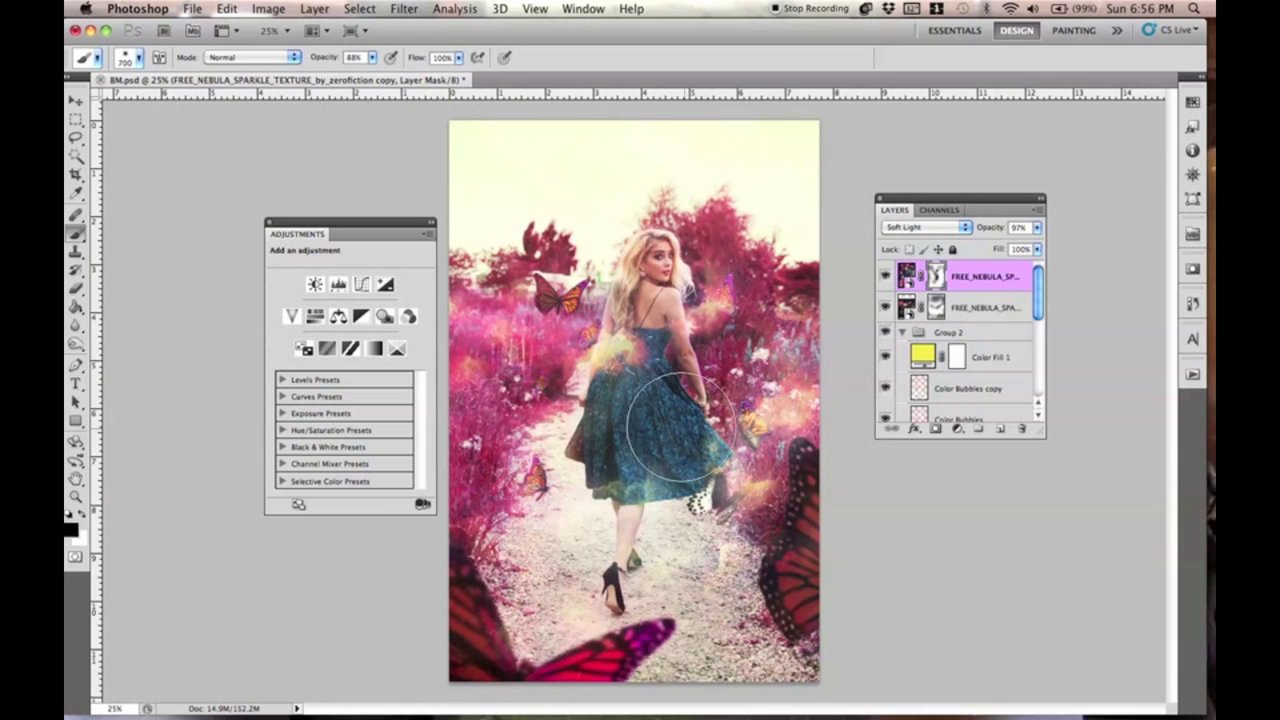
click(739, 276)
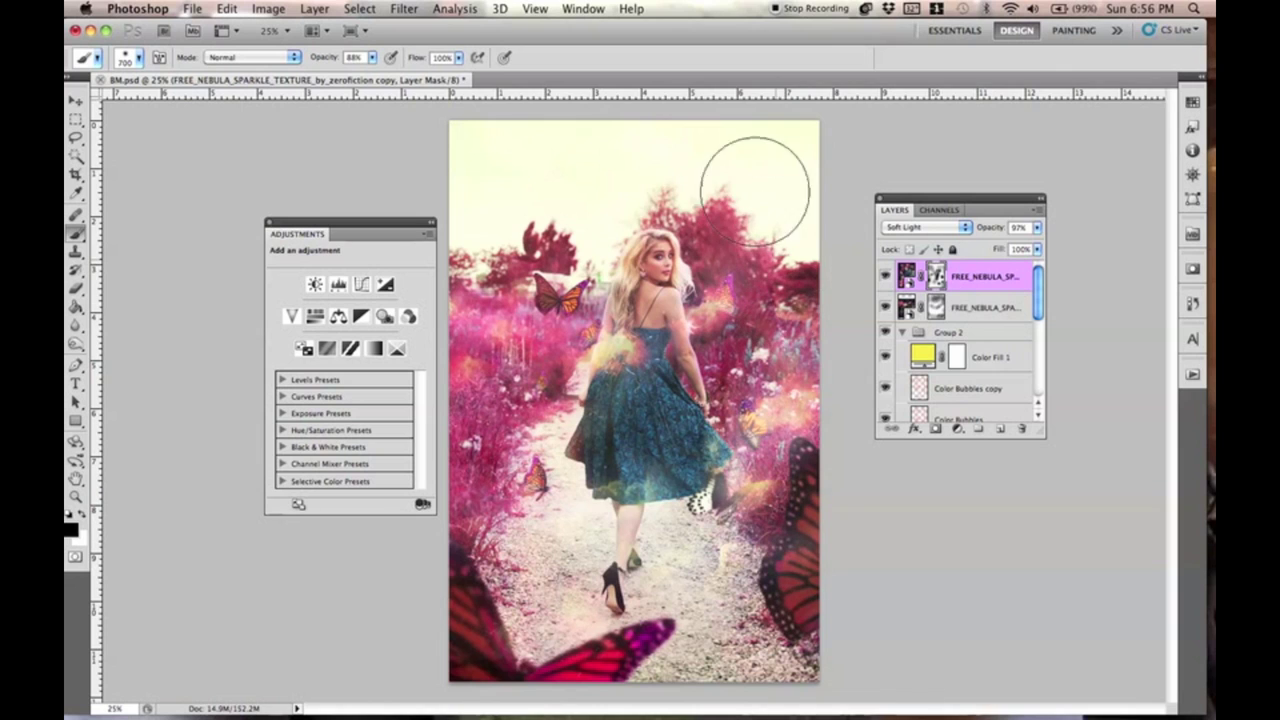
key(bracketleft)
key(bracketleft)
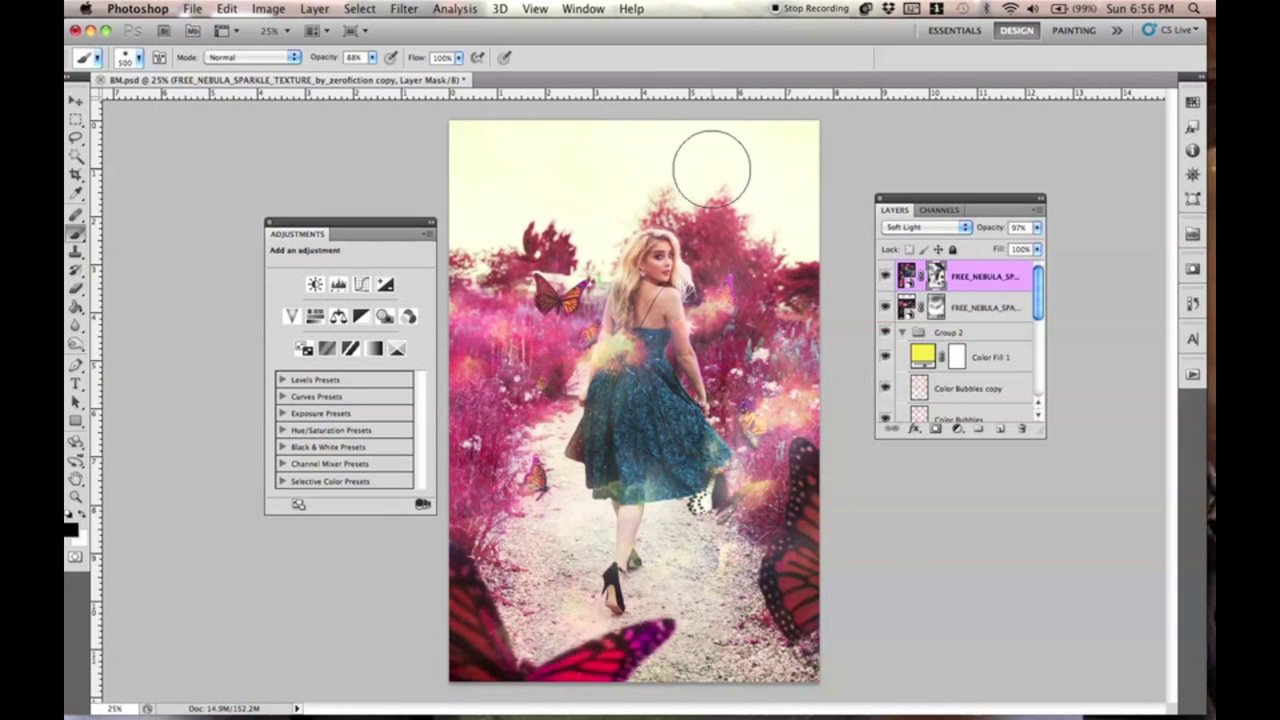
Compare the scene with and without the top nebula copy and check the blend mode of the nebula layer beneath it.
click(885, 278)
click(885, 278)
click(885, 278)
click(885, 278)
click(917, 357)
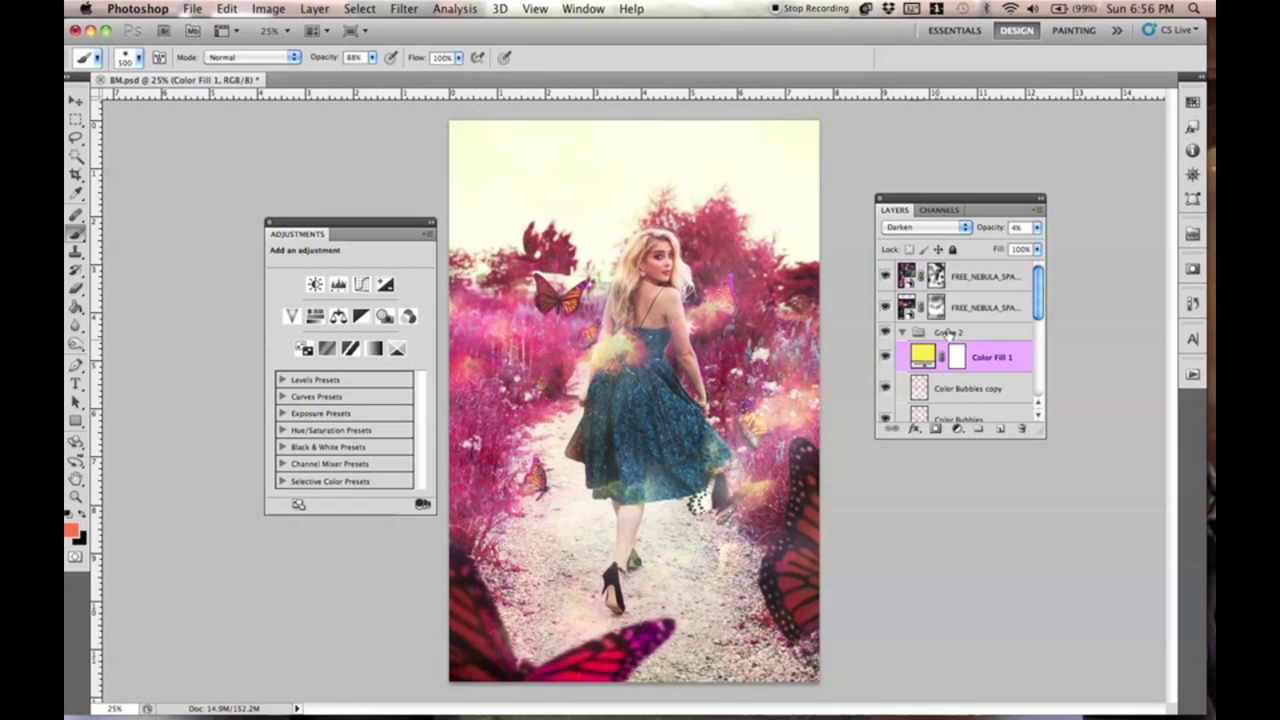
click(975, 280)
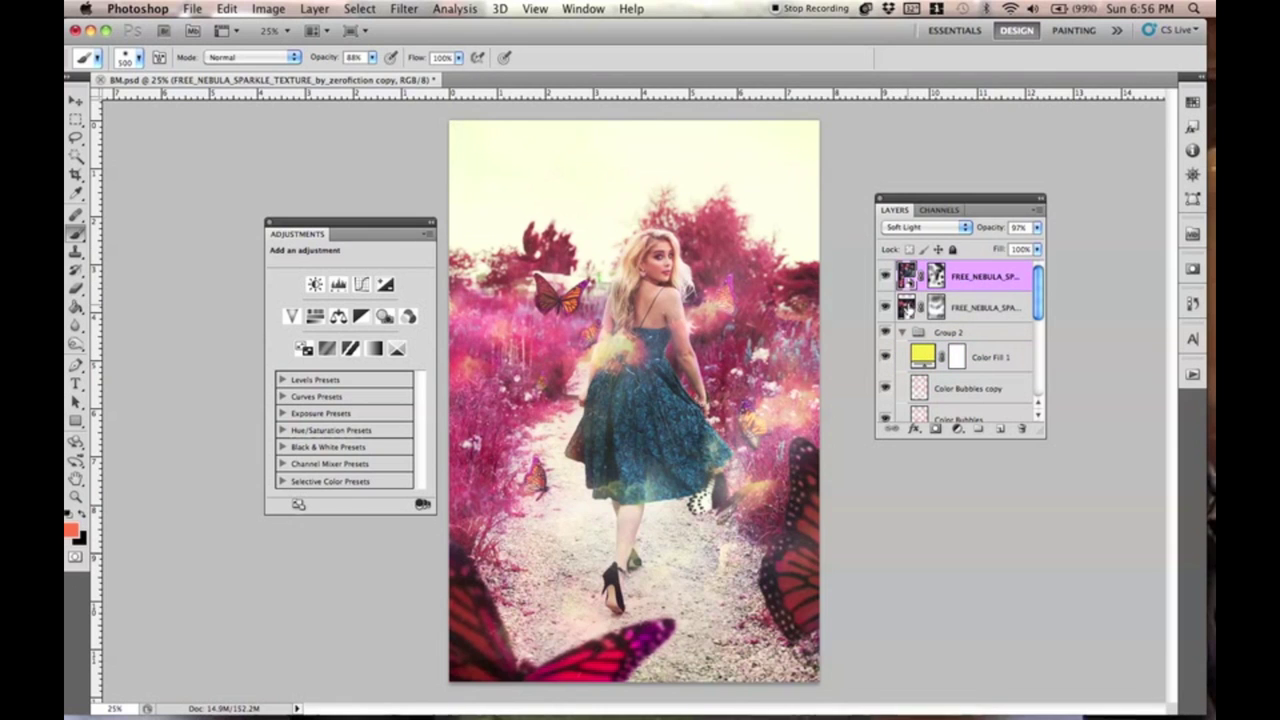
click(975, 307)
click(916, 228)
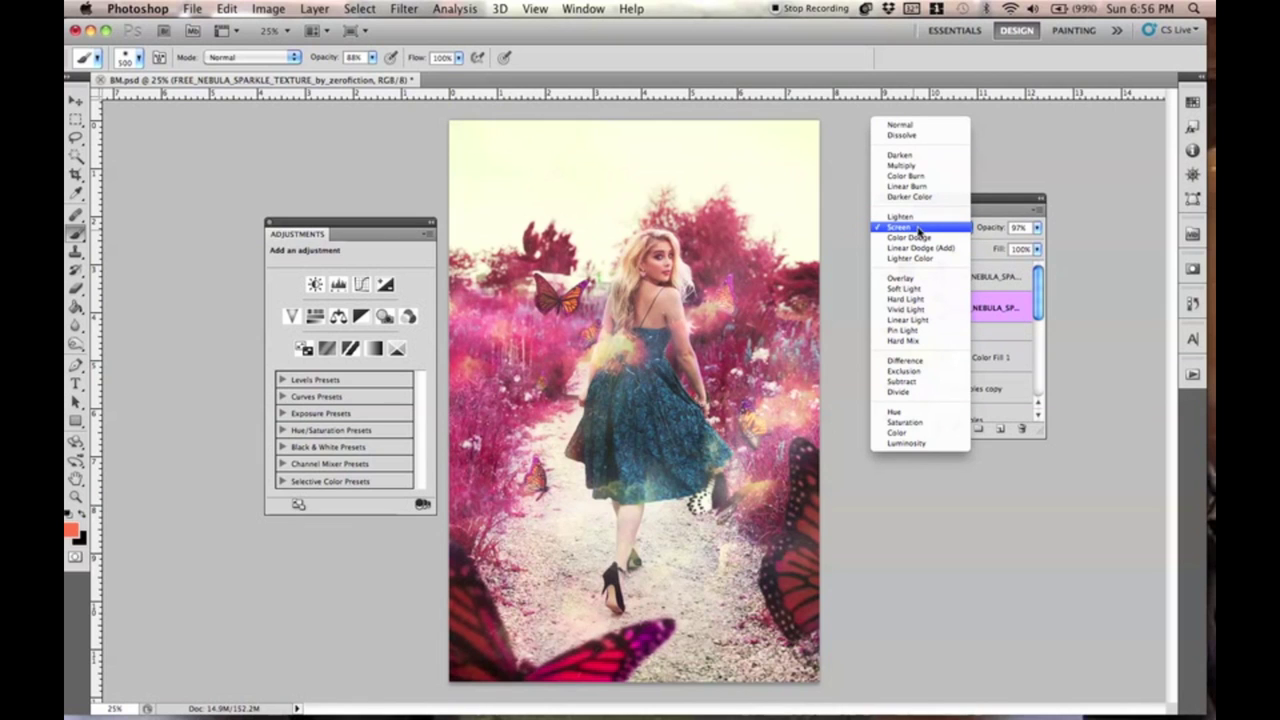
click(918, 229)
Try Hard Light on the top nebula texture copy and settle on the Overlay blend mode.
click(965, 276)
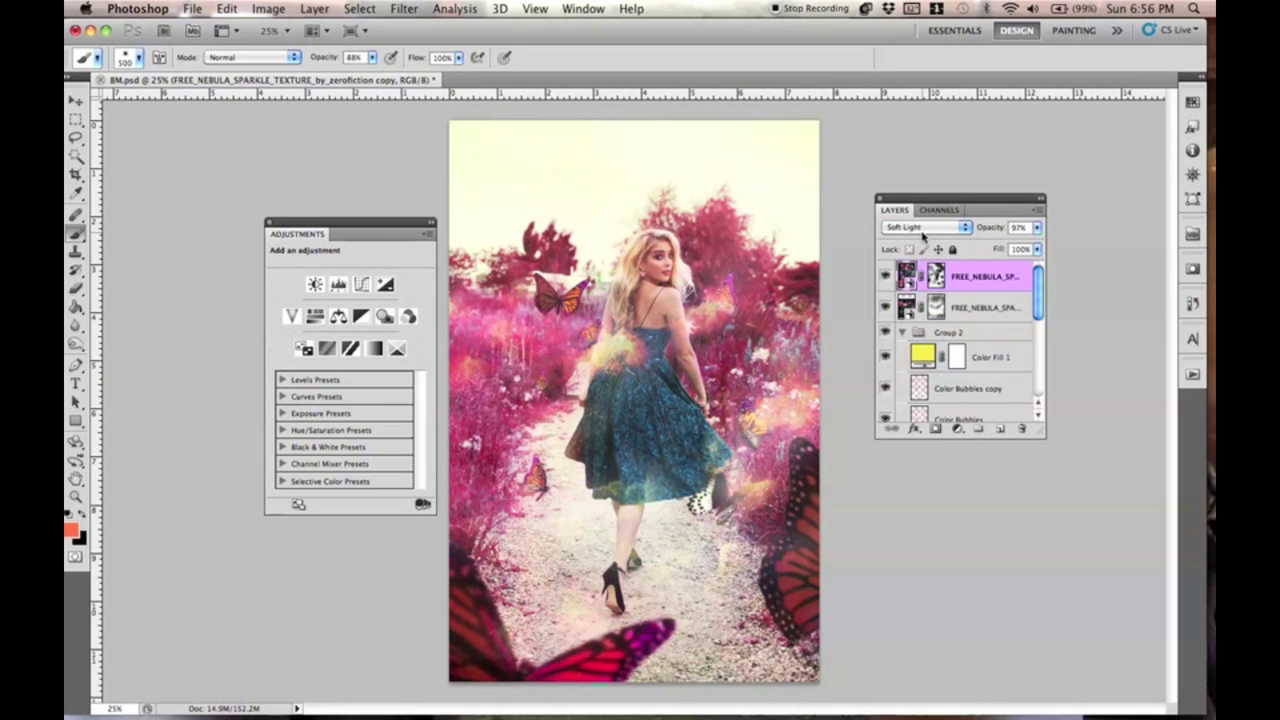
click(926, 232)
click(929, 244)
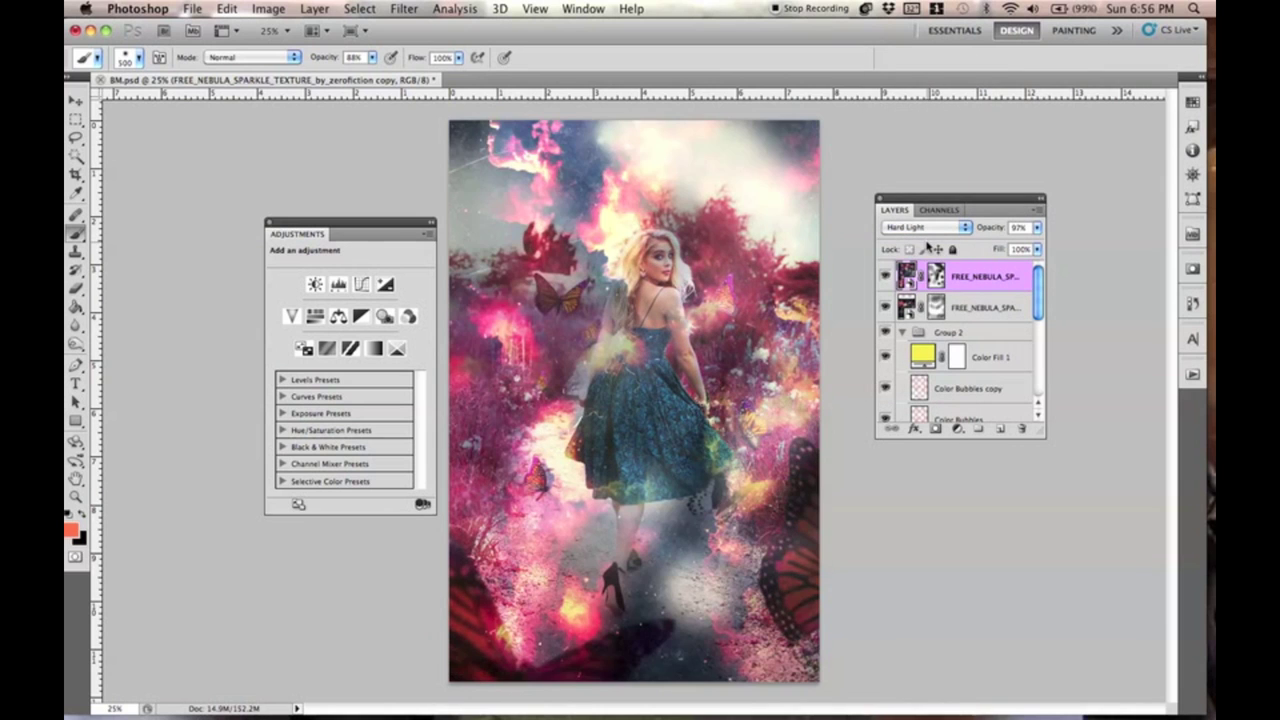
click(925, 230)
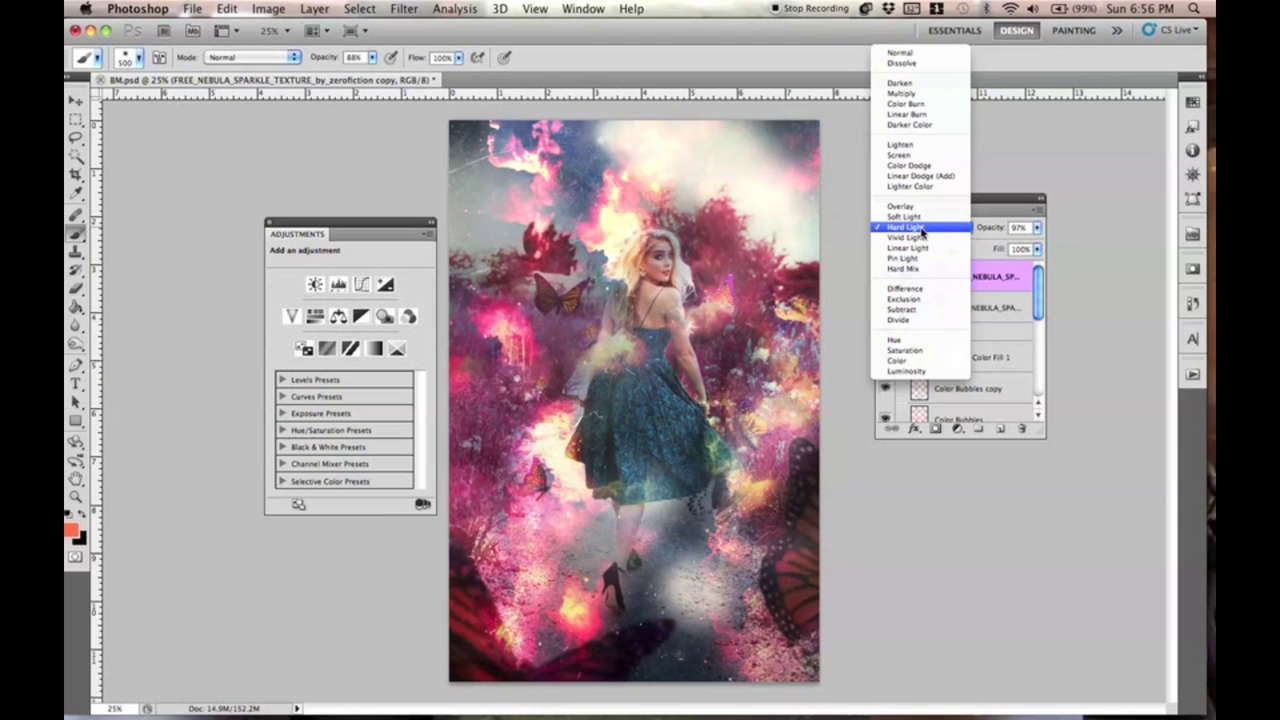
click(922, 217)
click(925, 230)
click(925, 217)
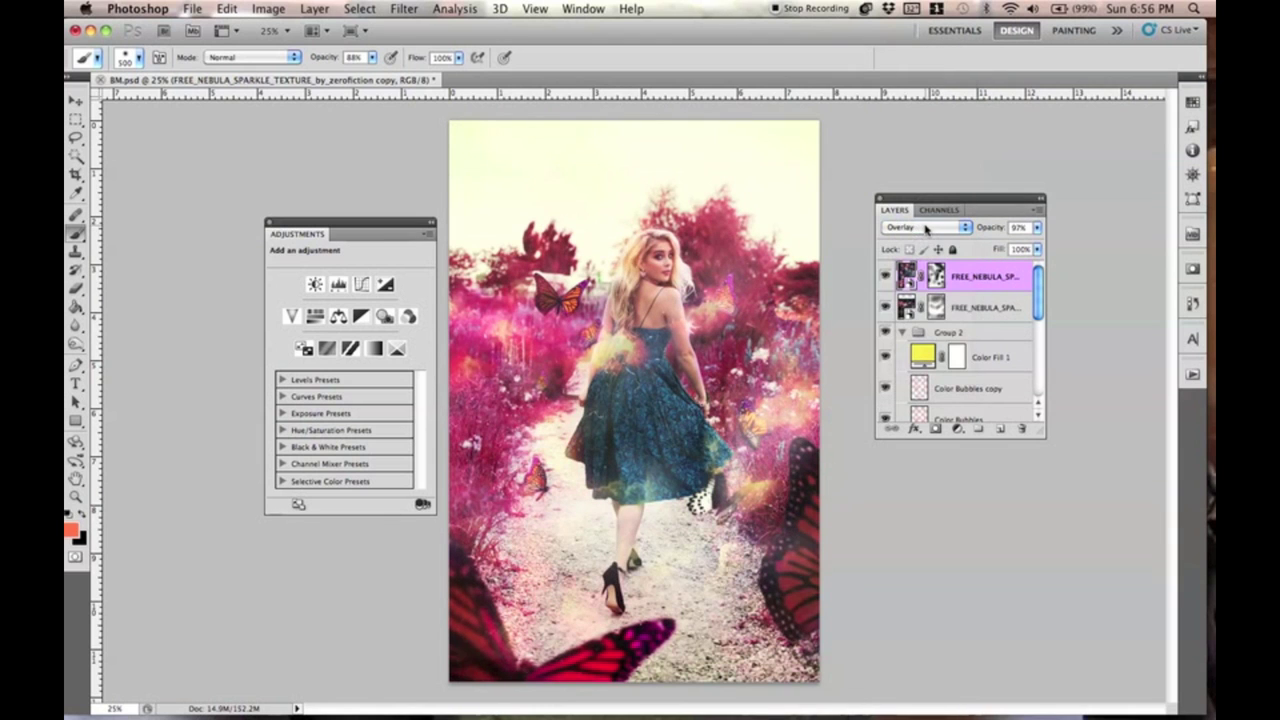
Lower the top nebula copy's opacity to 38%, comparing the scene with and without it, and switch to the Move tool.
click(884, 277)
click(884, 277)
drag(980, 231, 965, 229)
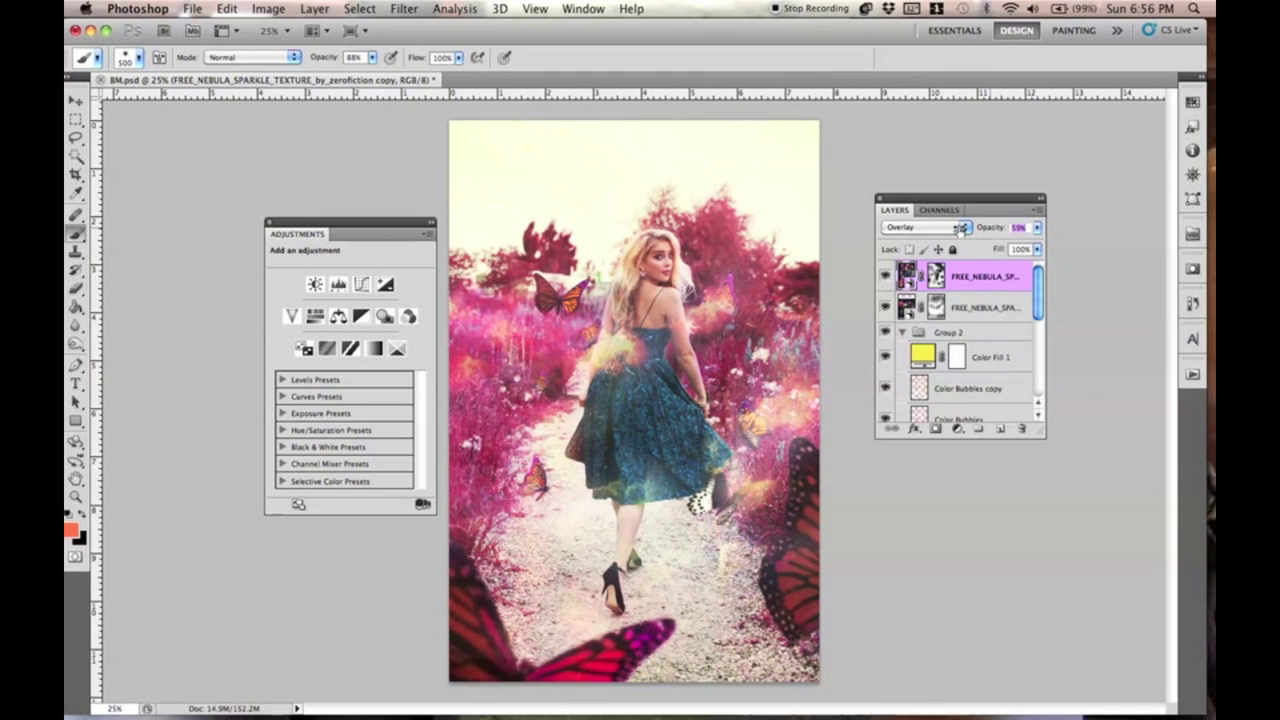
click(885, 279)
click(885, 279)
click(988, 231)
drag(981, 234, 974, 234)
click(885, 279)
click(885, 279)
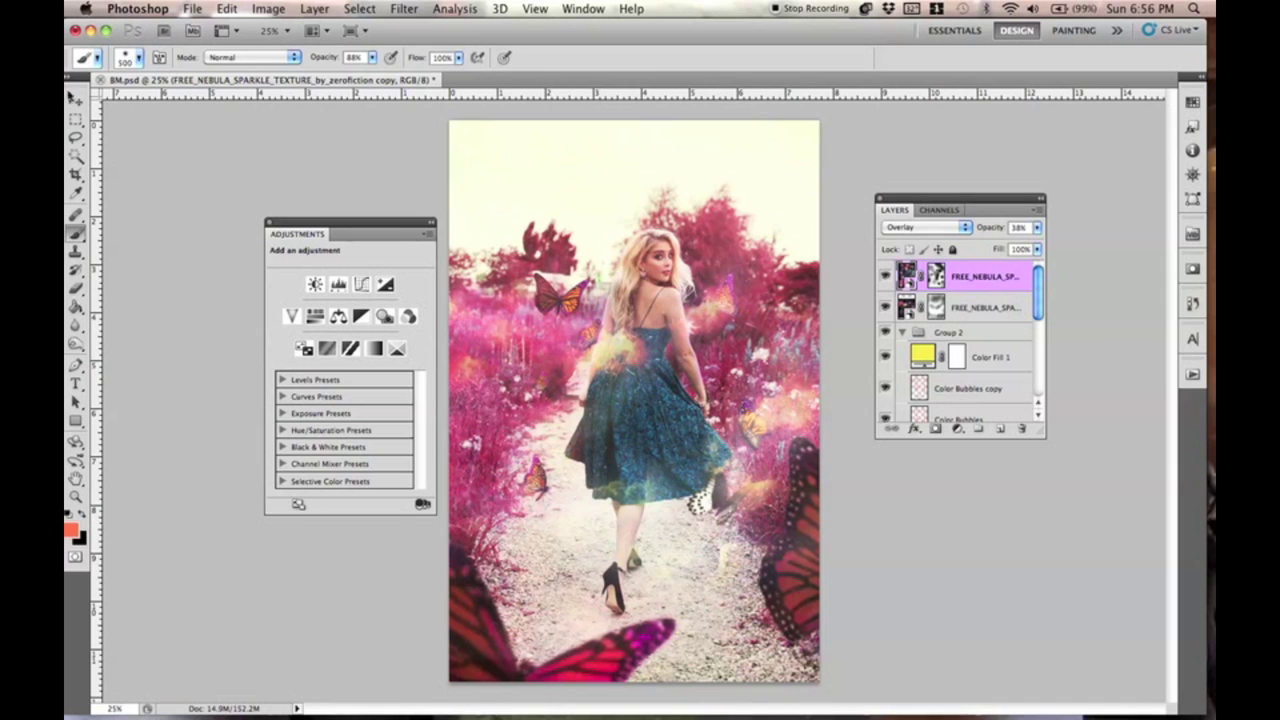
click(79, 101)
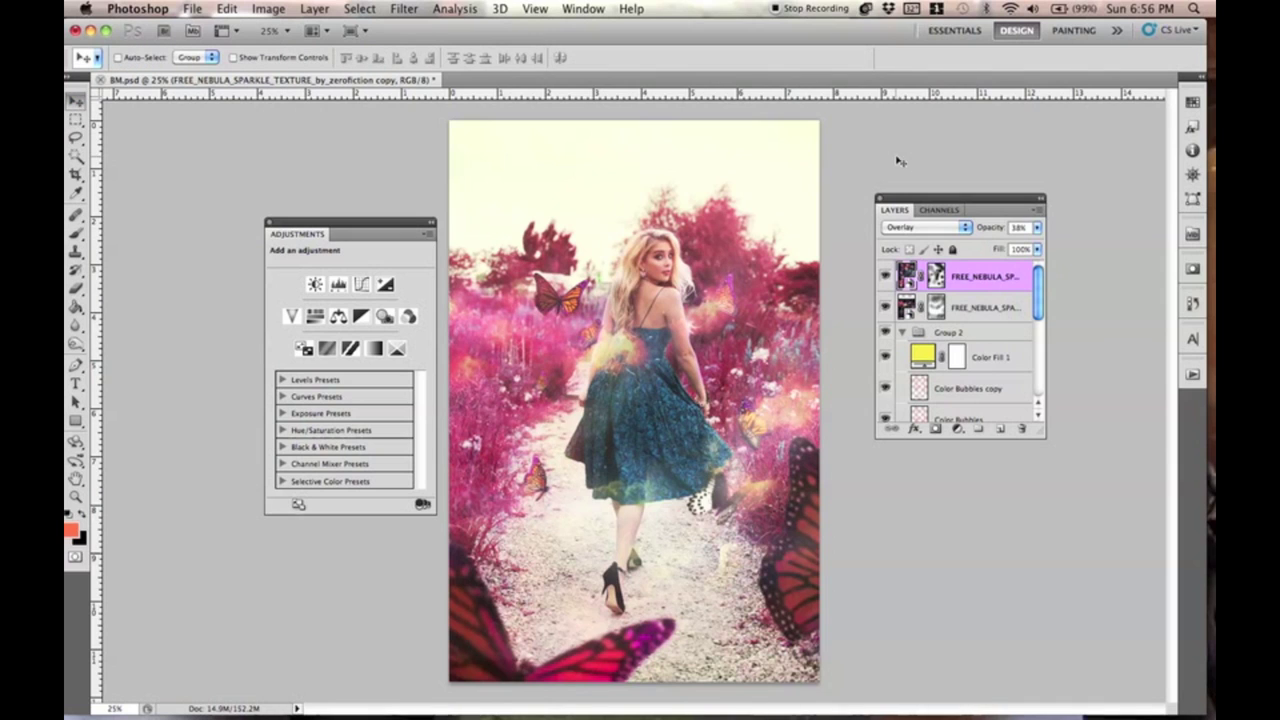